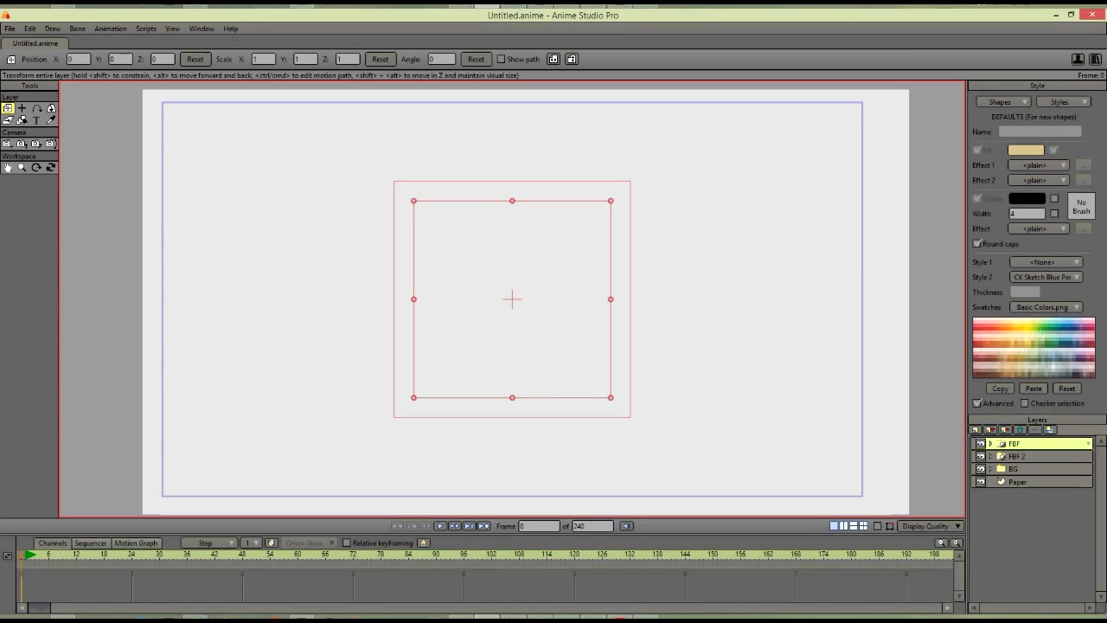
Step: Look inside the FBF layer group and view the FBF 720x24 entry among the available project templates
left_click(989, 442)
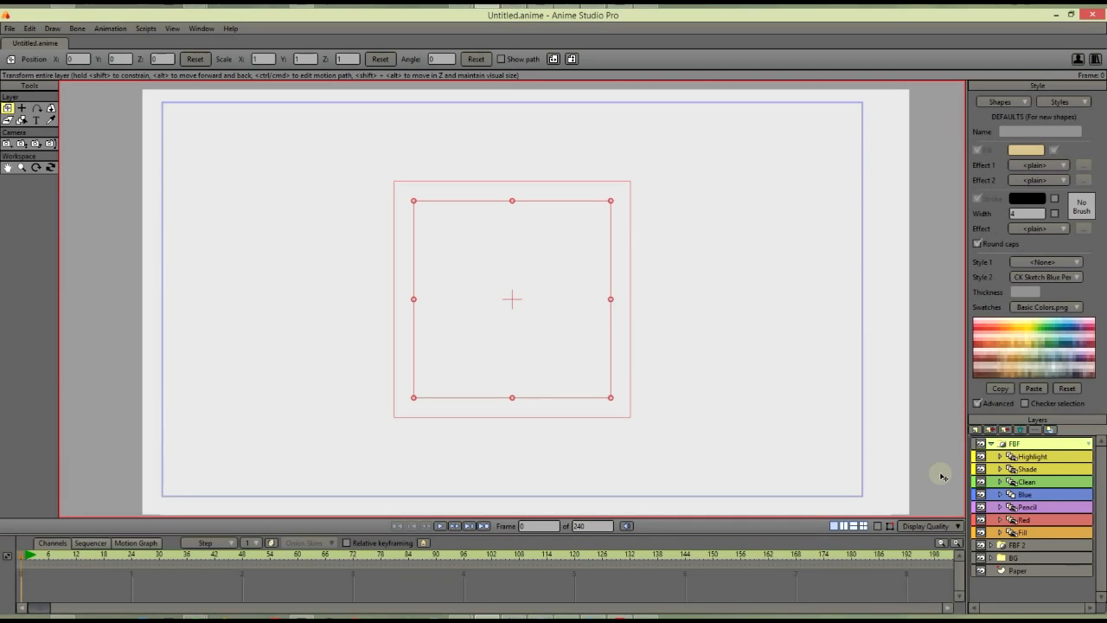
left_click(991, 444)
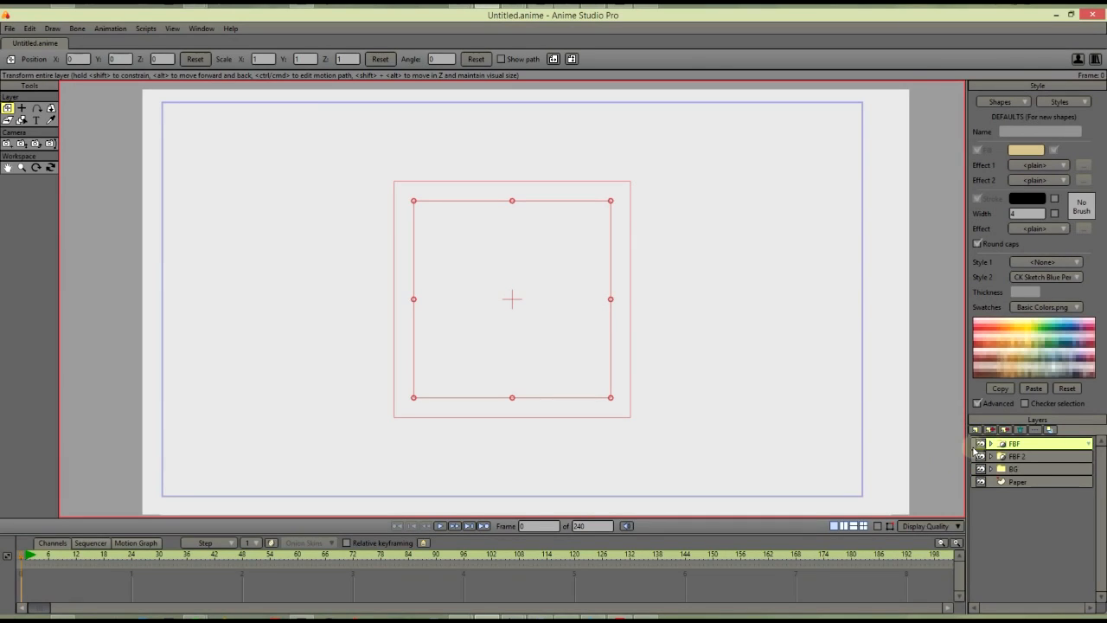
left_click(10, 28)
mouse_move(15, 52)
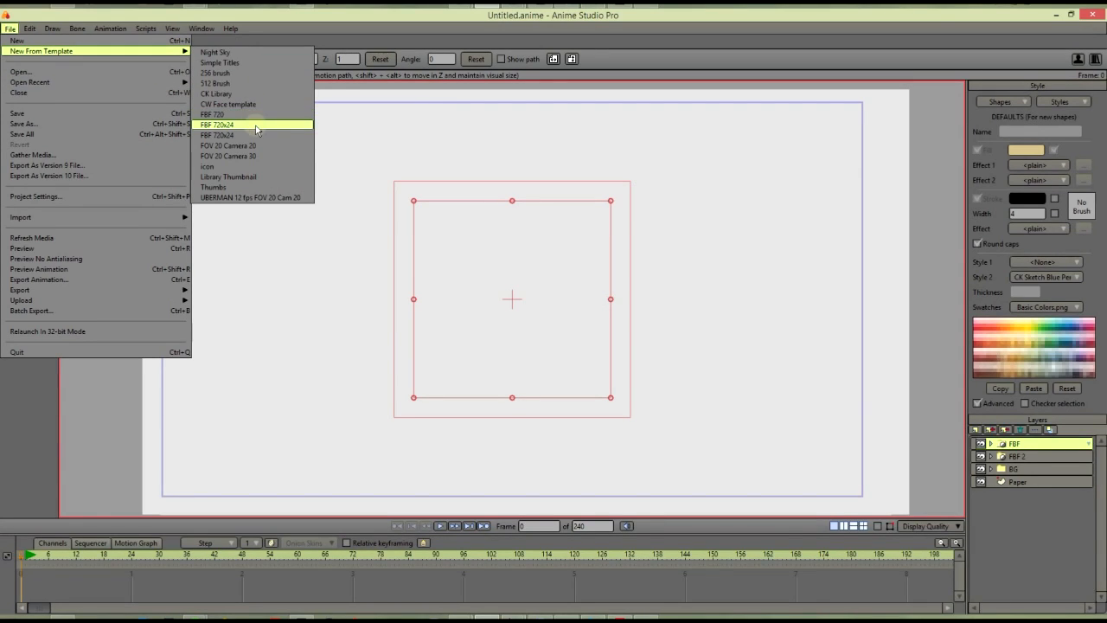
left_click(1027, 445)
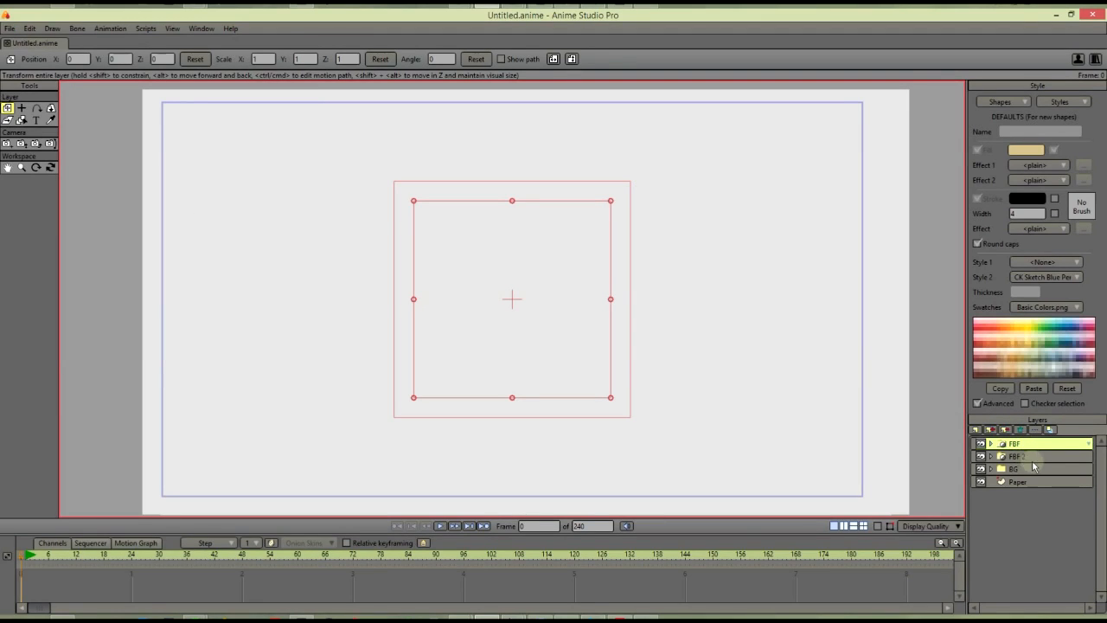
Step: Expand the FBF group and go through its Highlight, Shade, Clean, Blue, Pencil, Red and Fill layers, ending with Blue selected
left_click(991, 444)
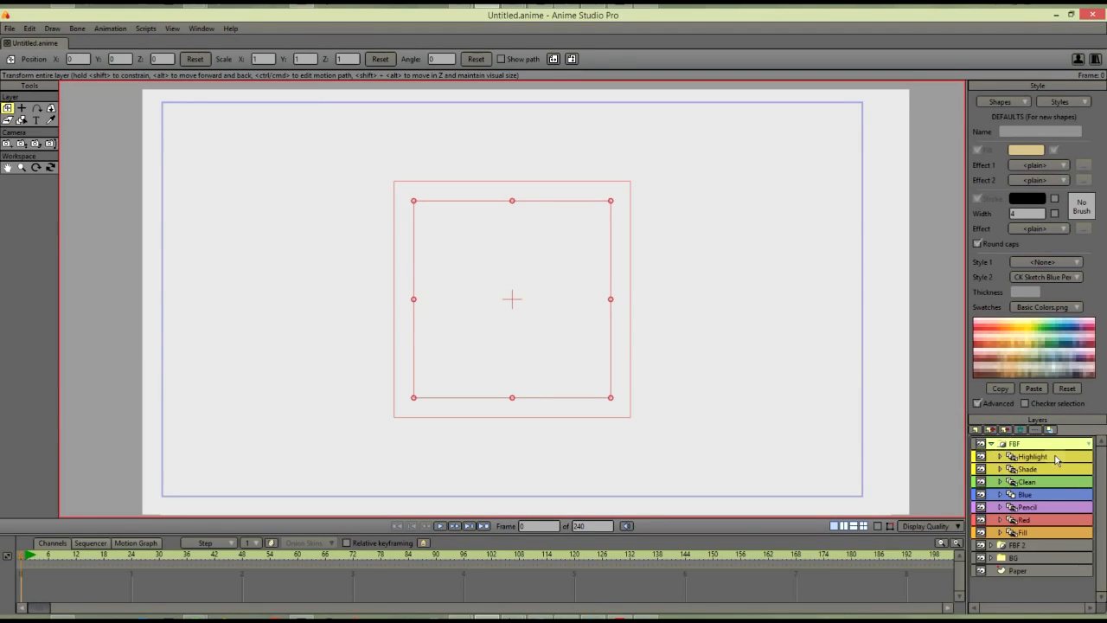
left_click(1048, 496)
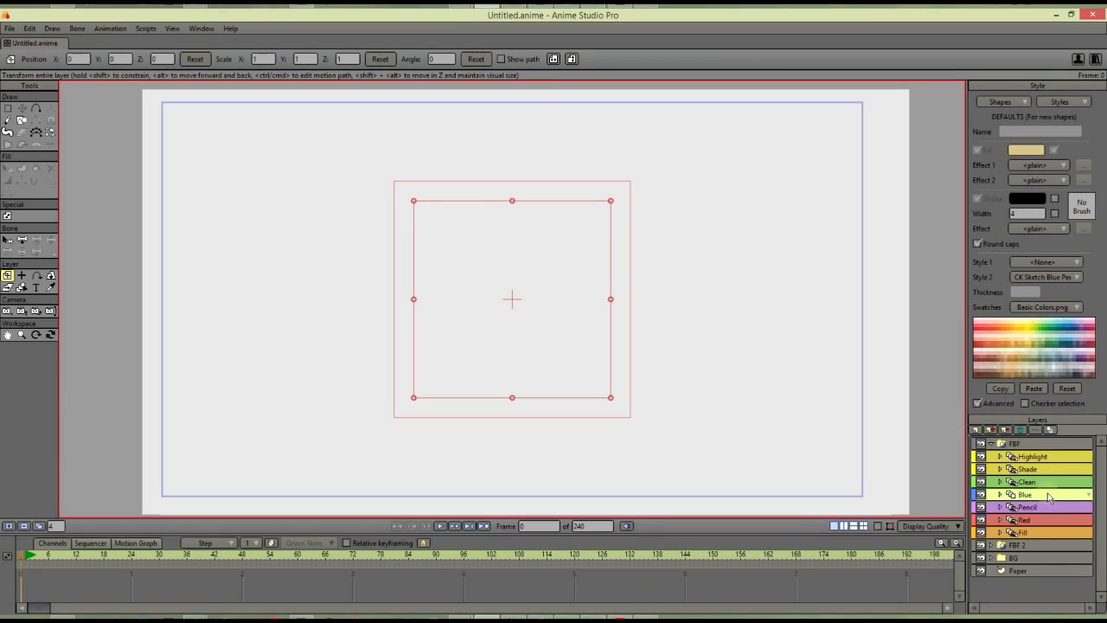
left_click(1044, 508)
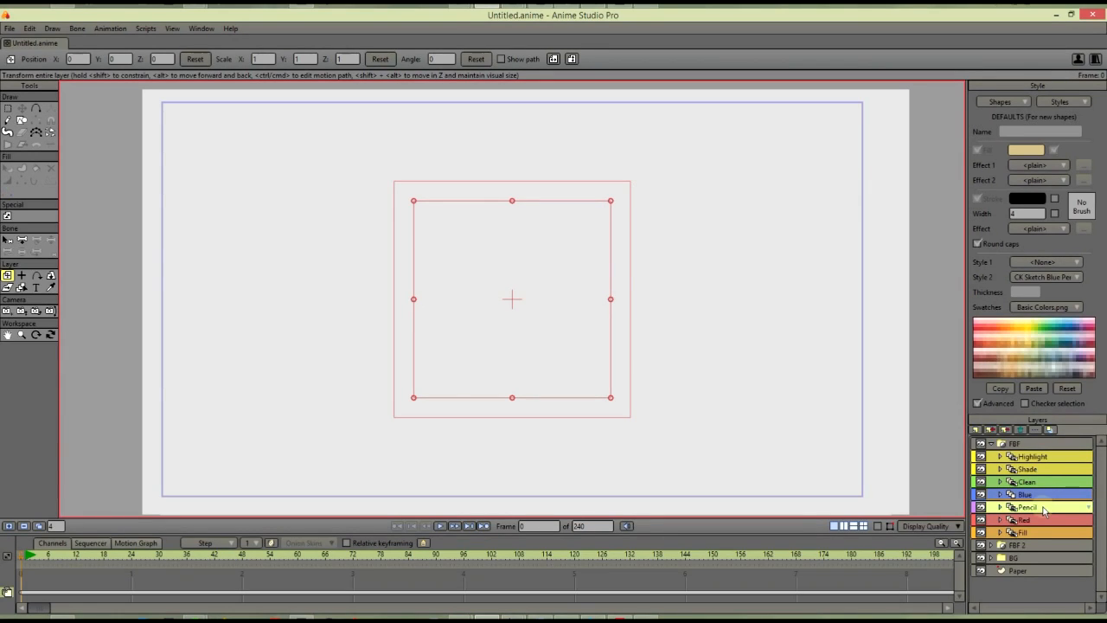
left_click(1039, 484)
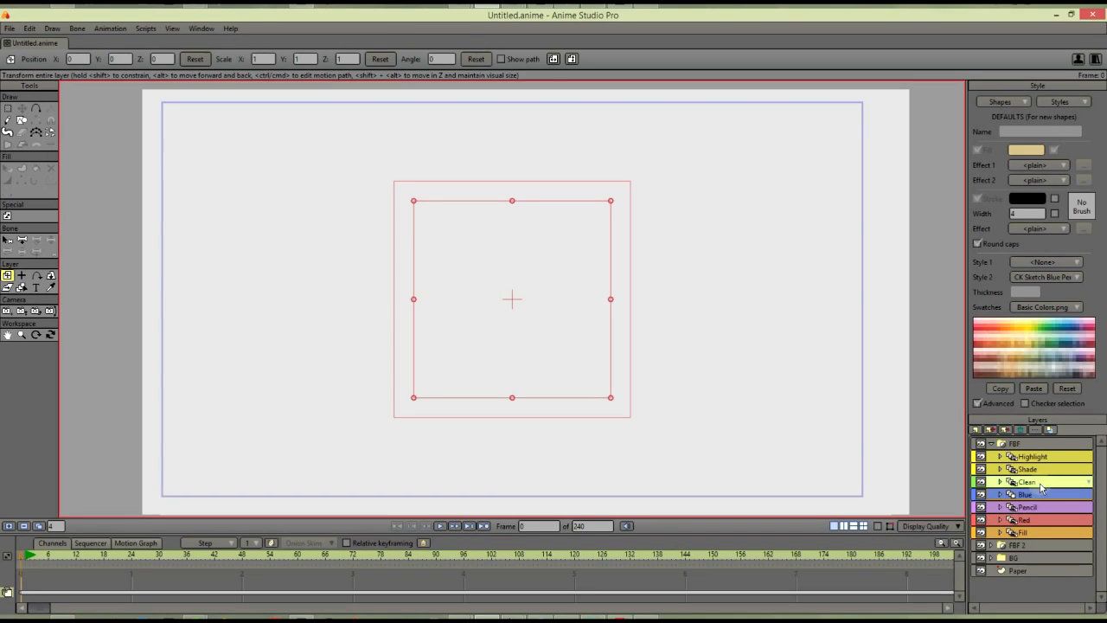
left_click(1044, 536)
left_click(1044, 519)
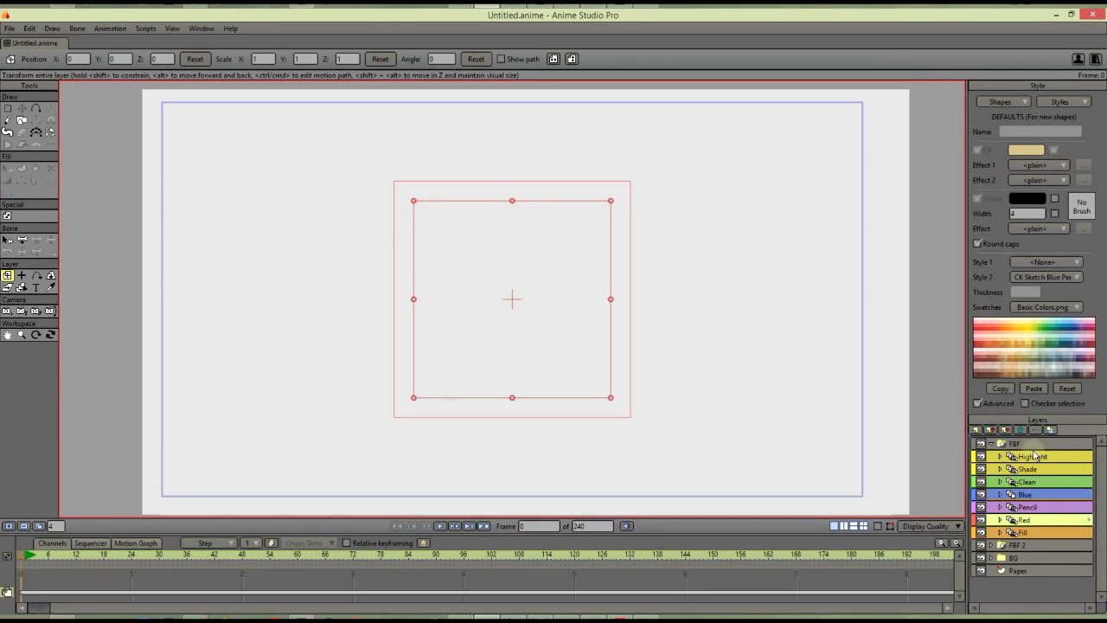
left_click(1006, 494)
left_click(1040, 482)
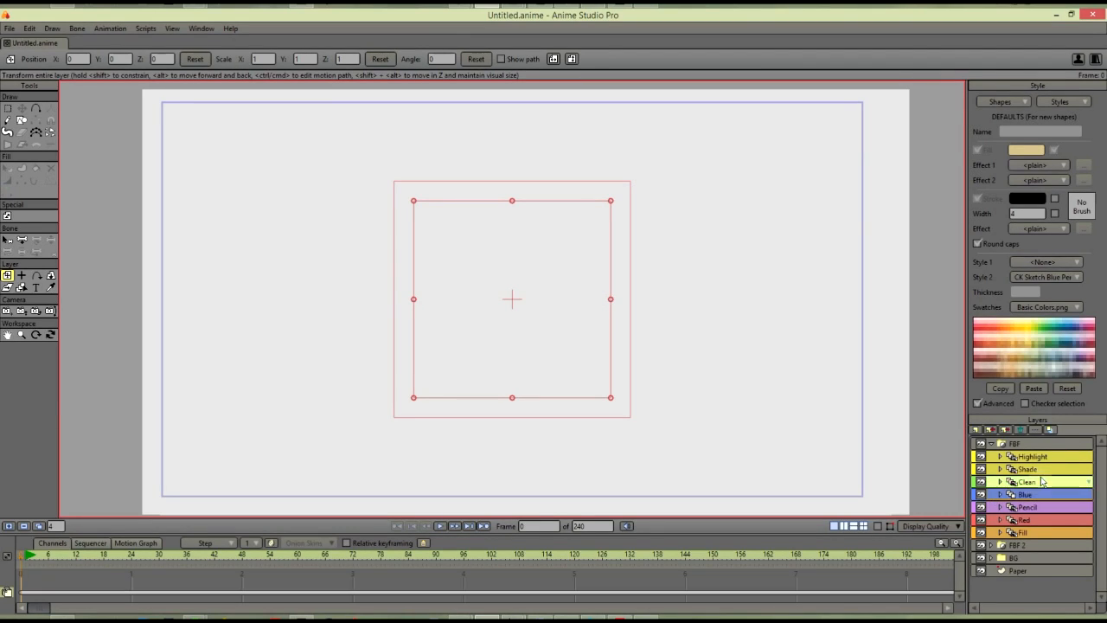
left_click(1044, 470)
left_click(1046, 458)
left_click(1046, 495)
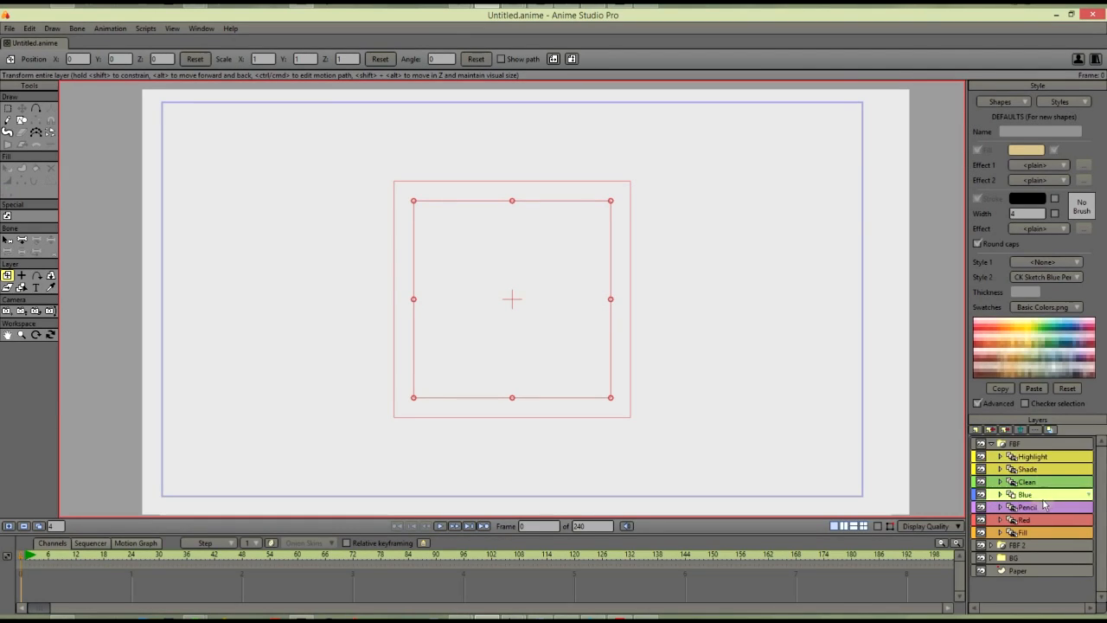
Step: Inspect the sublayer inside the Blue layer and check the neighbouring Clean and Shade layers, with Blue collapsed again at the end
left_click(999, 495)
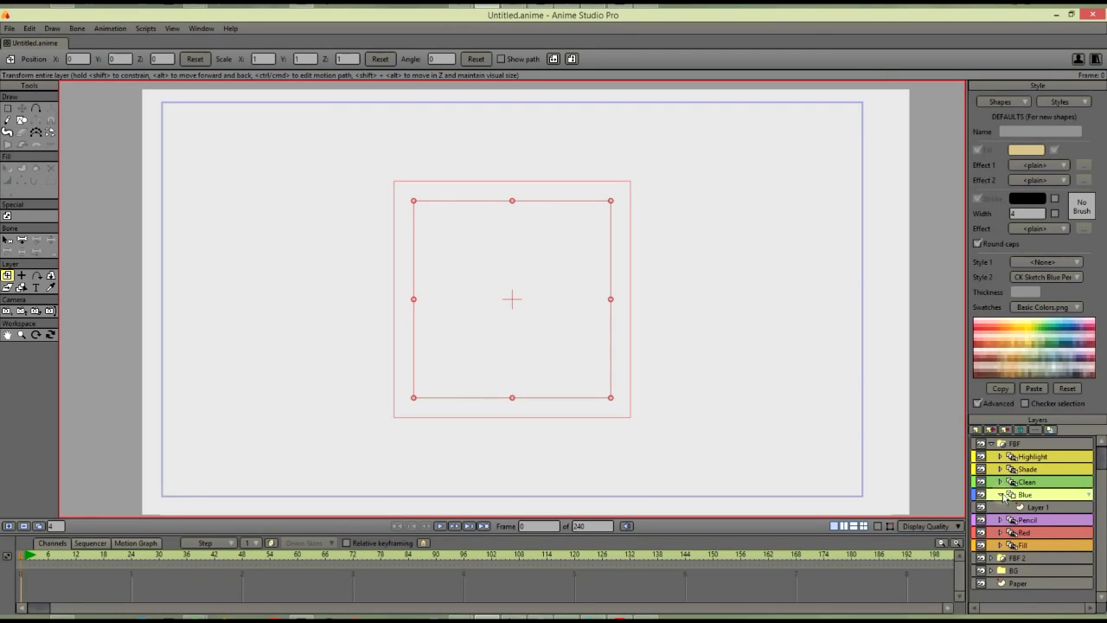
left_click(1000, 482)
left_click(1000, 483)
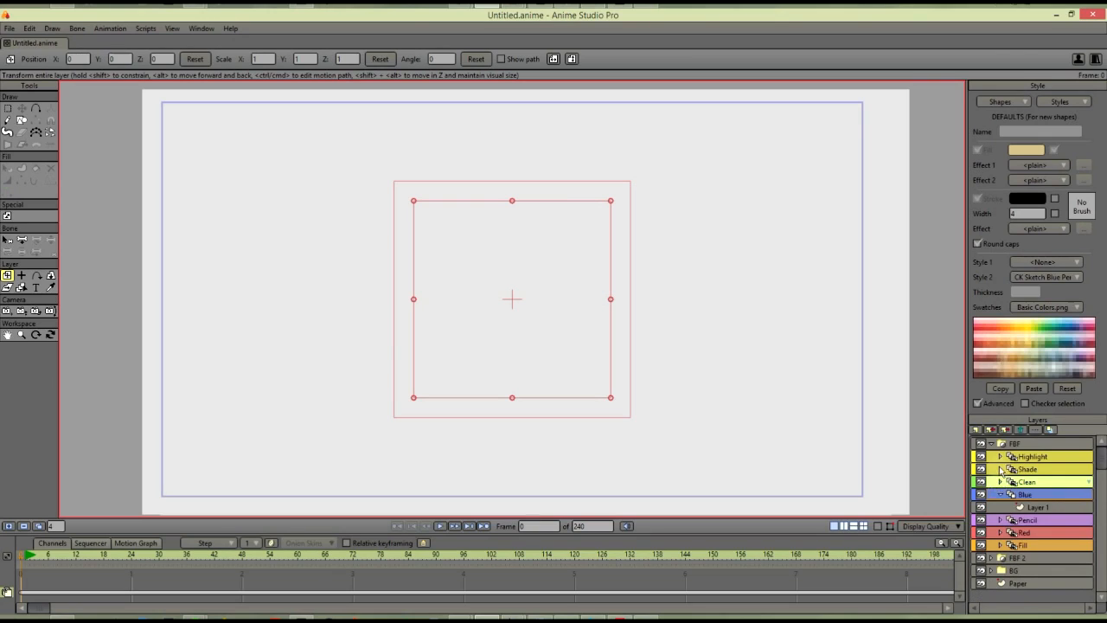
left_click(999, 469)
left_click(1000, 469)
left_click(999, 495)
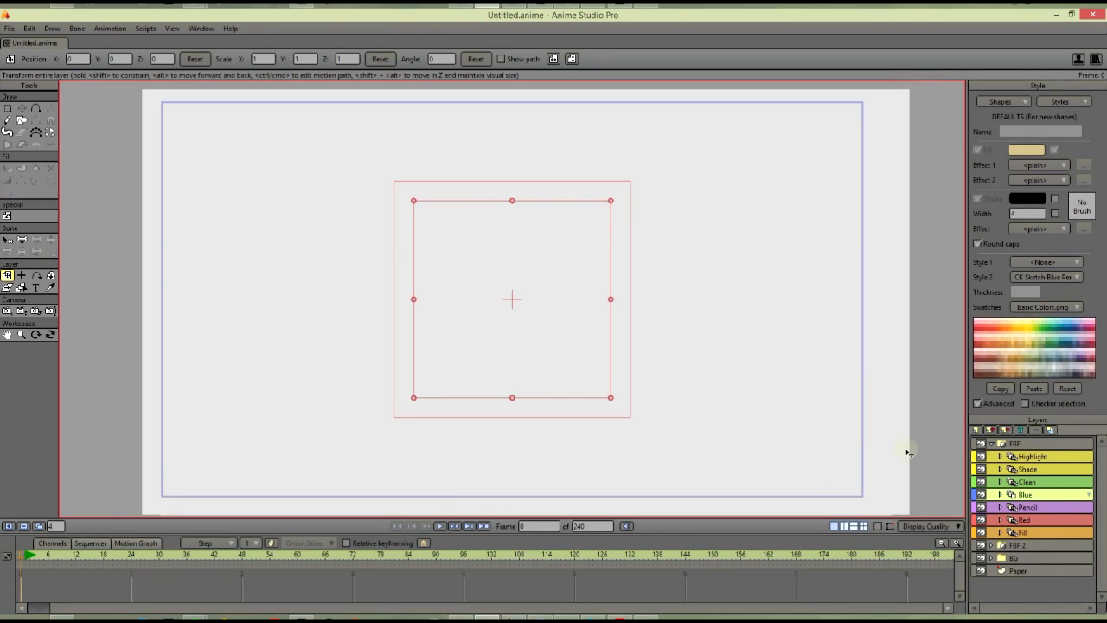
Step: Check the Blue layer's settings, close them and reselect the Blue layer
double_click(1029, 494)
left_click(542, 147)
left_click(1043, 509)
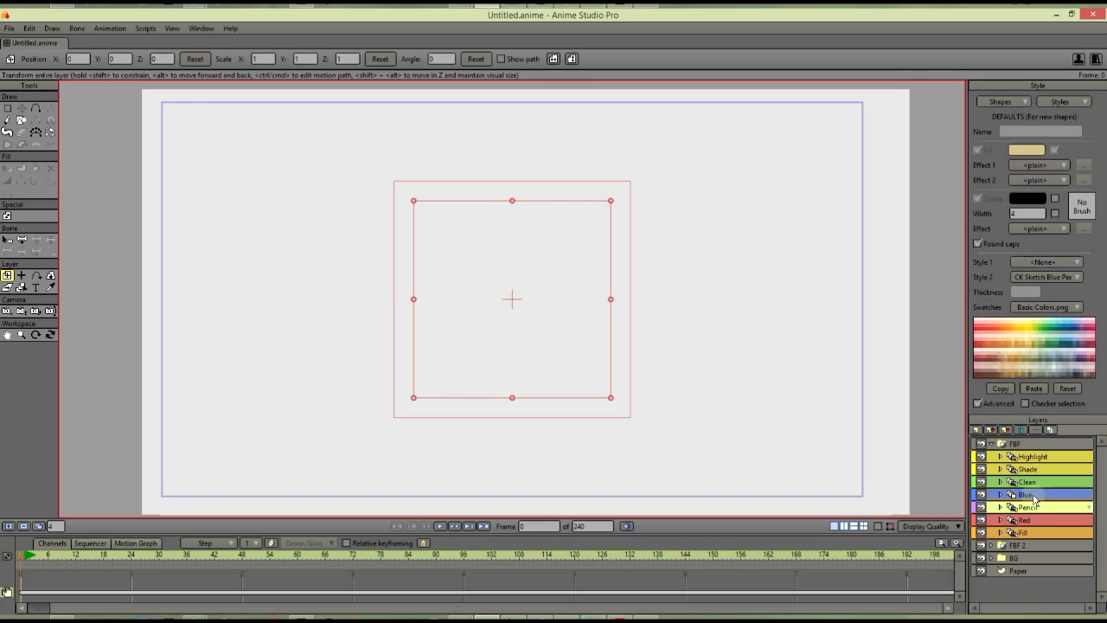
left_click(1038, 496)
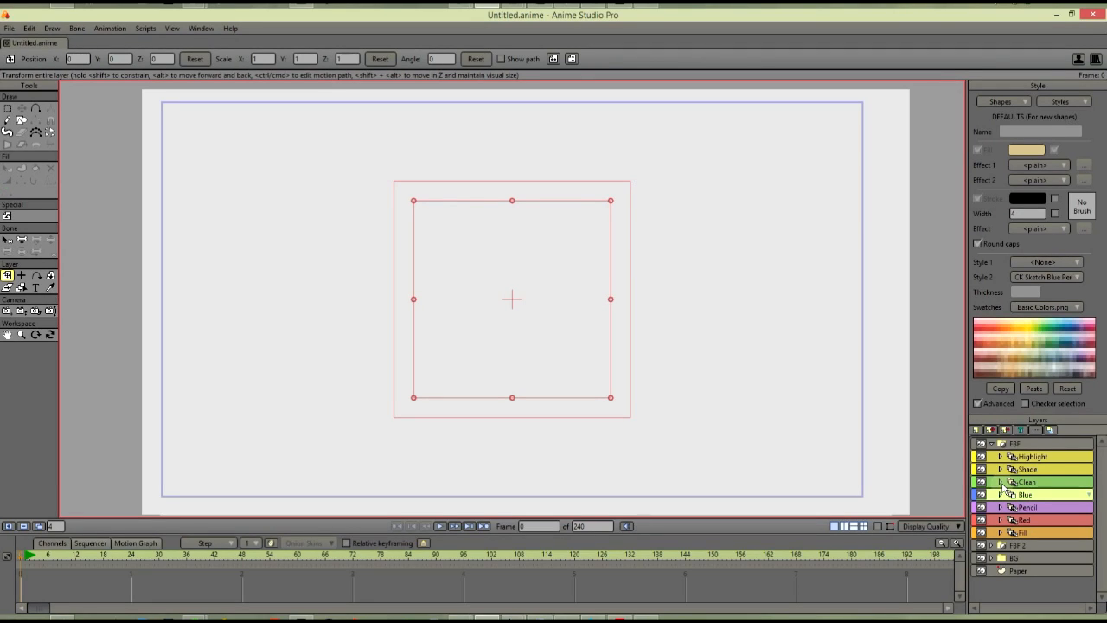
Step: For the Freehand tool, reset the default style to none and set Style 1 to CK Sketch Blue Pencil
left_click(1073, 278)
left_click(1028, 167)
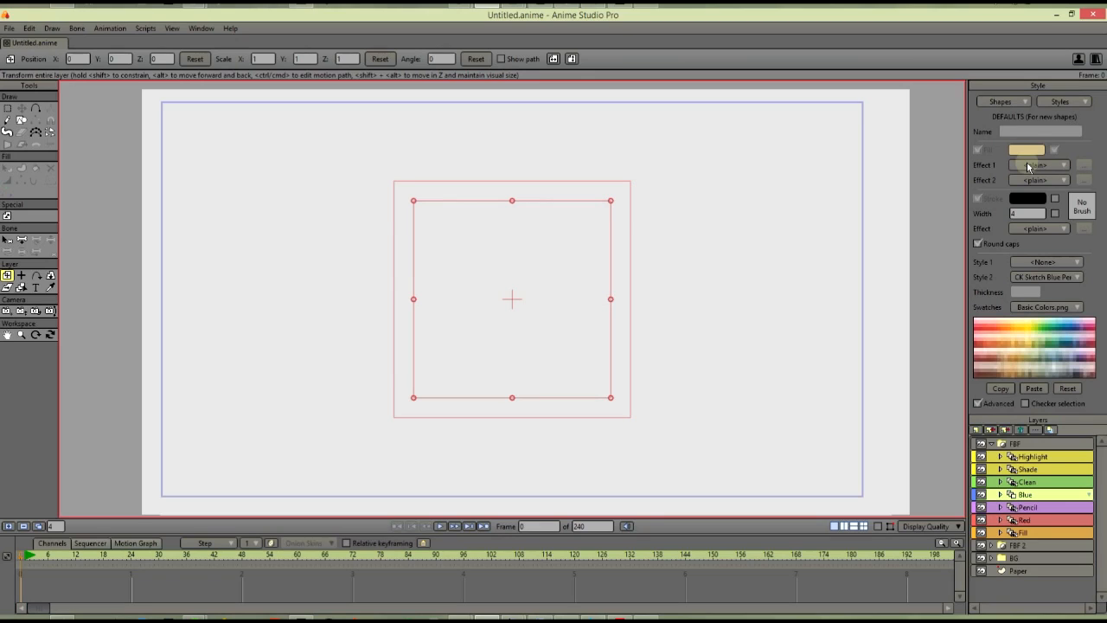
left_click(7, 120)
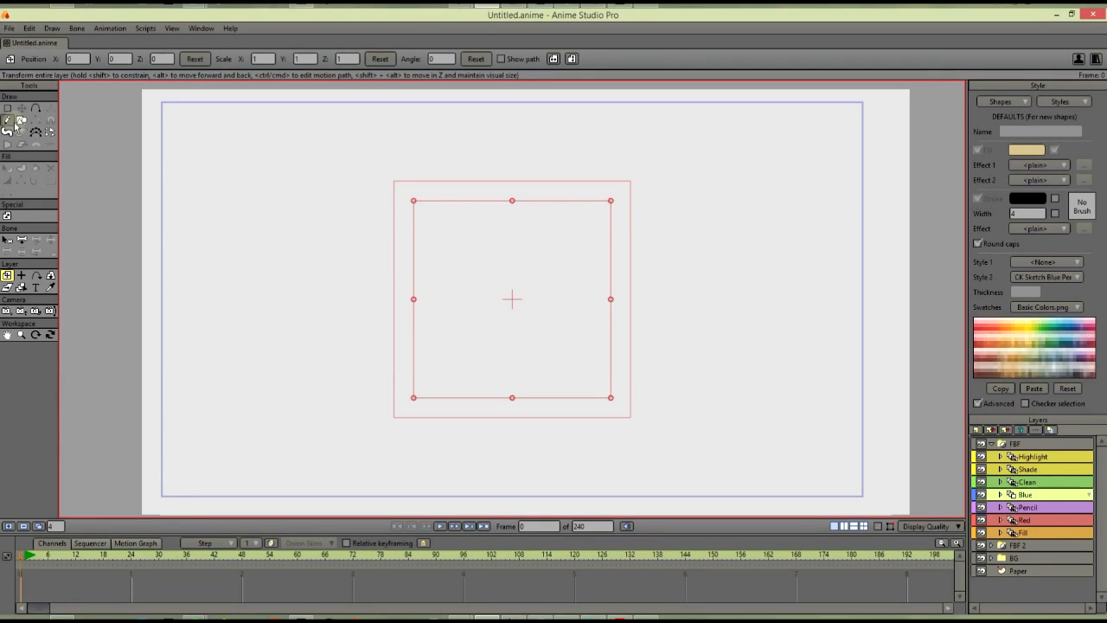
left_click(1072, 102)
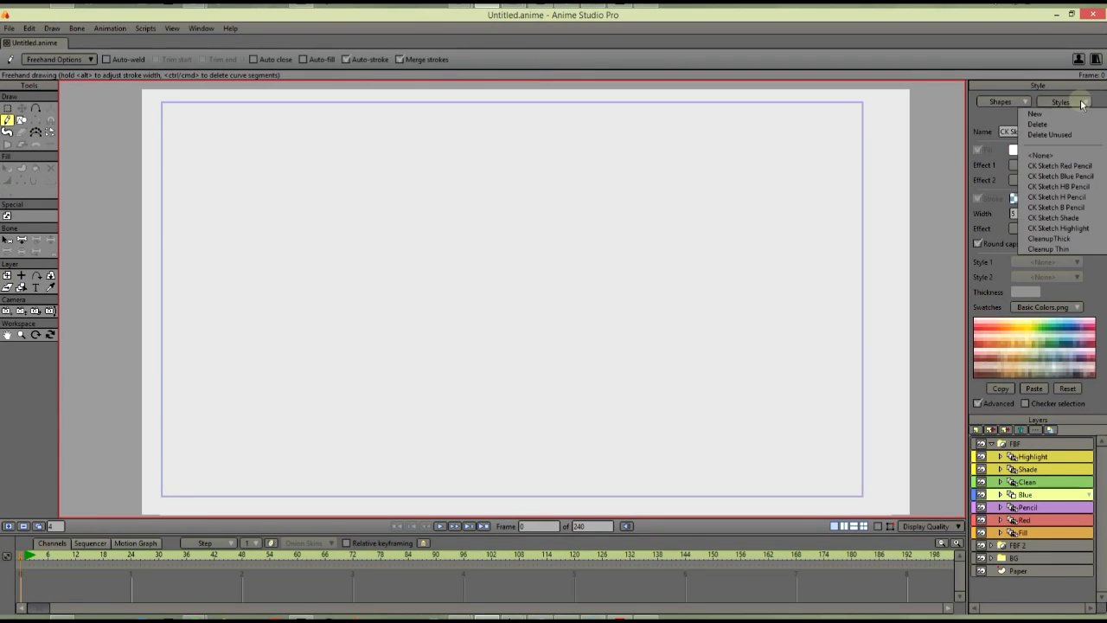
left_click(1067, 156)
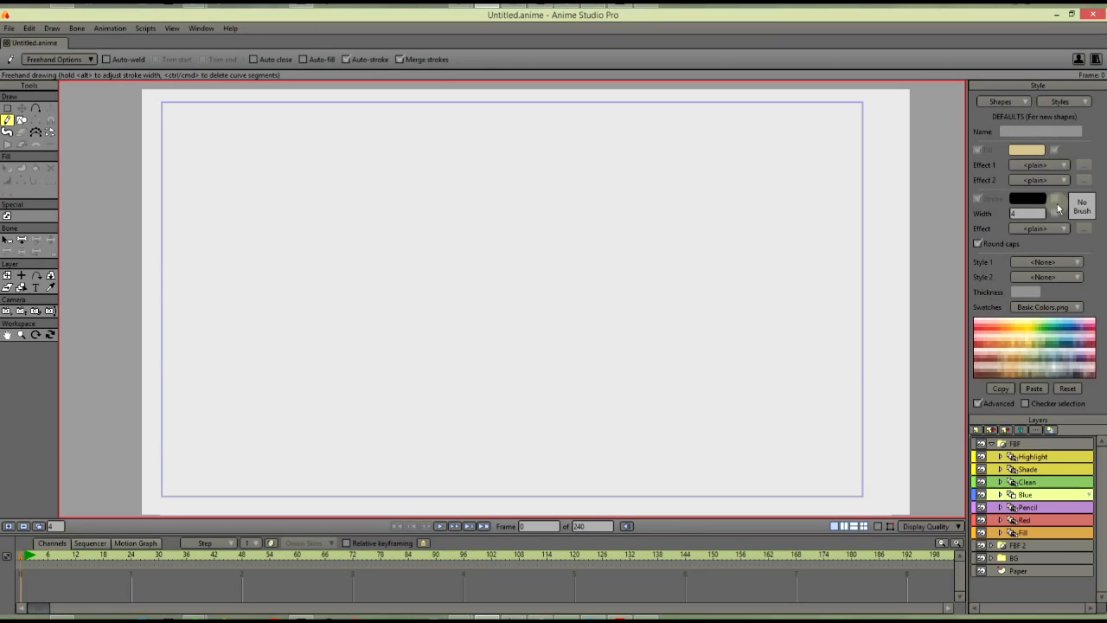
left_click(1068, 259)
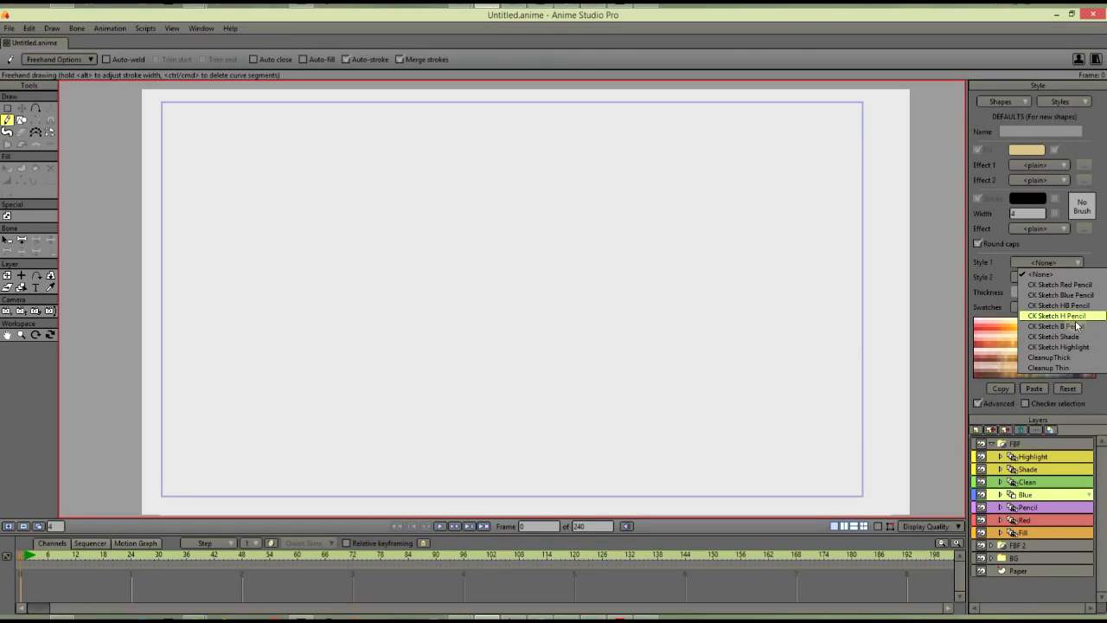
left_click(1049, 295)
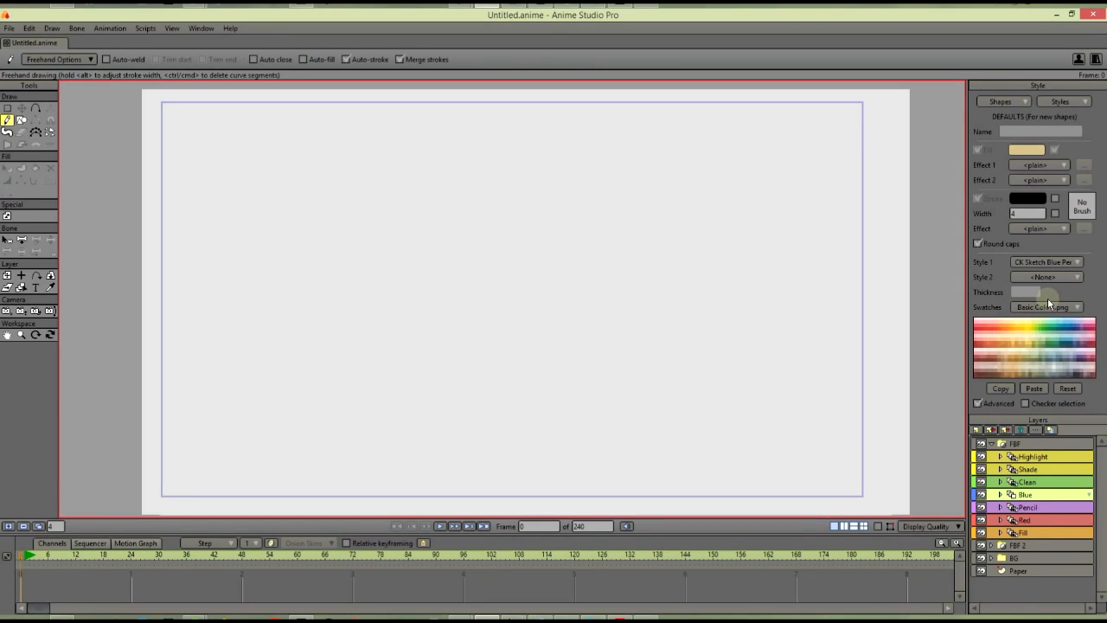
Step: Draw three overlapping freehand circles on the left half of the Blue layer's canvas with Auto-stroke and Merge strokes enabled
left_click(347, 60)
left_click(403, 60)
mouse_move(299, 180)
left_mouse_down()
mouse_move(242, 228)
mouse_move(328, 196)
mouse_move(275, 181)
left_mouse_up()
mouse_move(368, 199)
left_mouse_down()
mouse_move(337, 204)
mouse_move(402, 213)
mouse_move(358, 201)
left_mouse_up()
mouse_move(473, 222)
left_mouse_down()
mouse_move(389, 261)
mouse_move(488, 319)
mouse_move(458, 219)
left_mouse_up()
Step: Select the three circles with Select Shape to check whether they form one shape, comparing with the layer's shape list
left_click(6, 168)
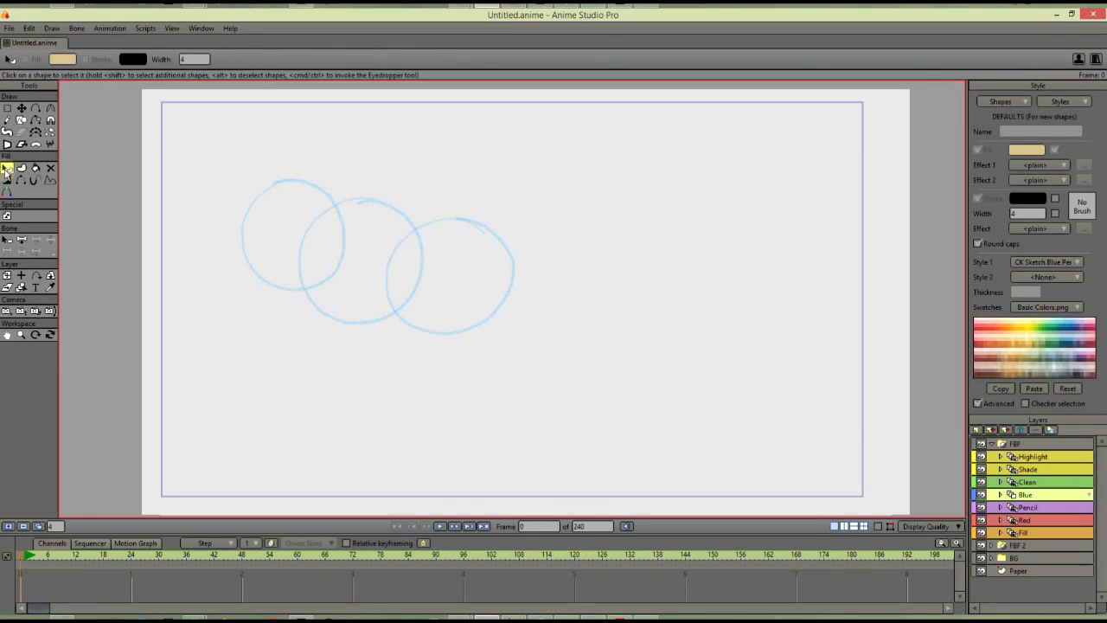
left_click(423, 231)
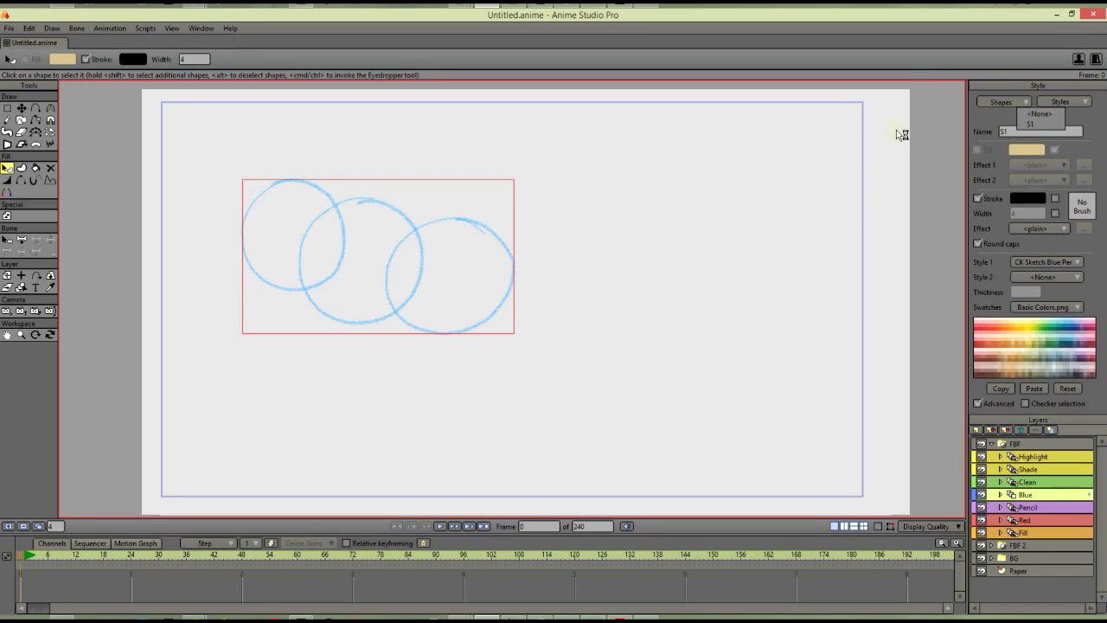
left_click(711, 185)
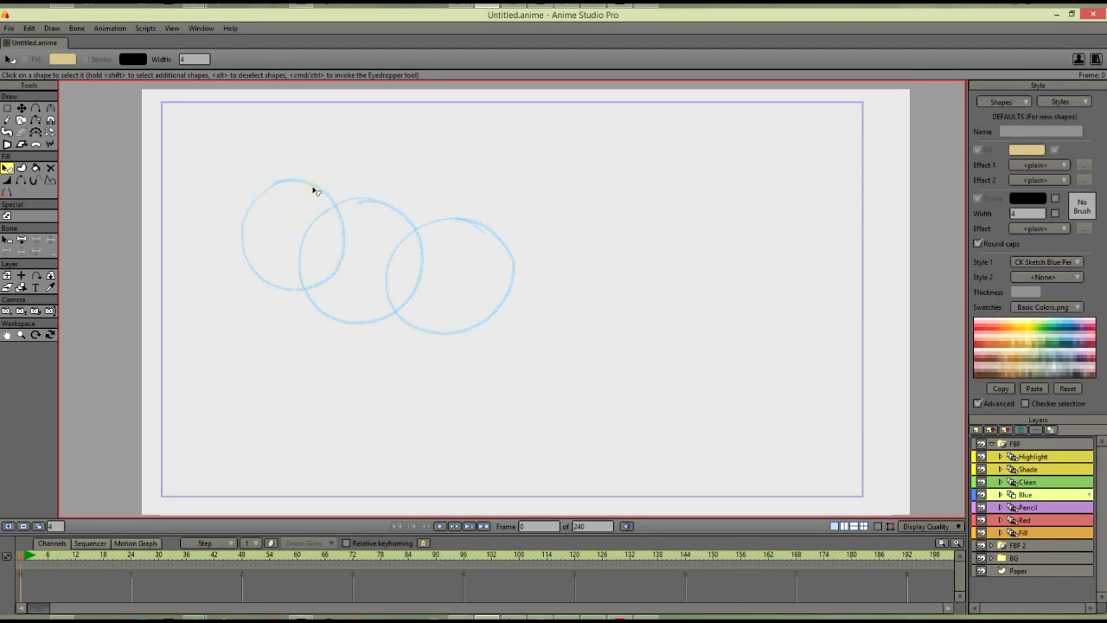
left_click(317, 190)
Step: Disable Merge strokes for the Freehand tool and draw three smaller overlapping circles on the right half of the canvas
left_click(7, 119)
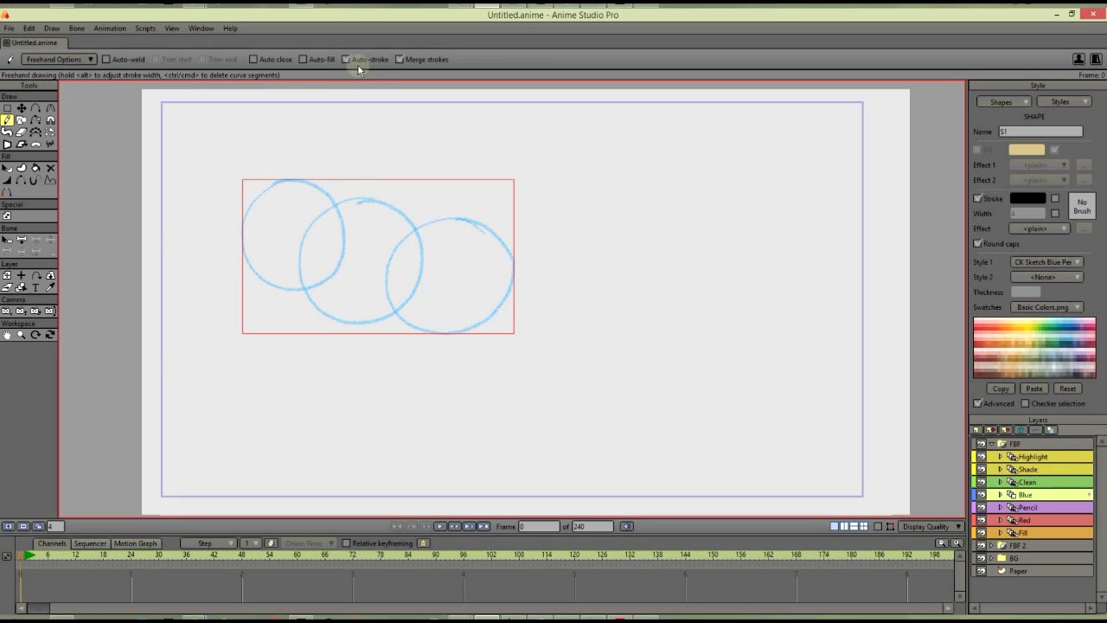
left_click(400, 58)
mouse_move(578, 167)
left_mouse_down()
mouse_move(546, 235)
mouse_move(574, 166)
left_mouse_up()
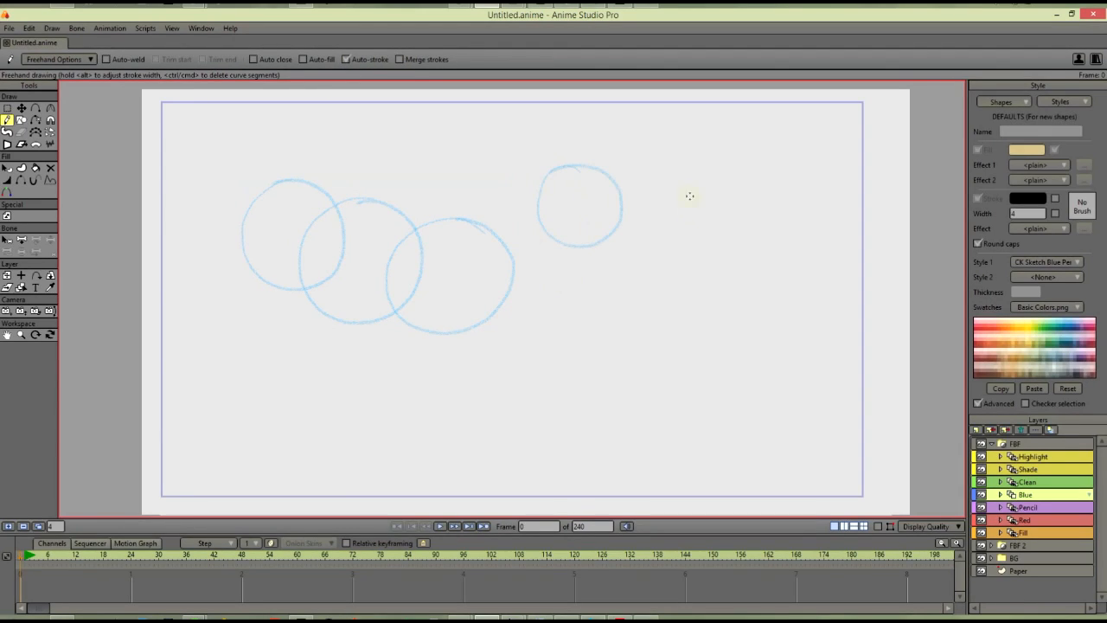
mouse_move(679, 182)
left_mouse_down()
mouse_move(612, 252)
mouse_move(649, 198)
left_mouse_up()
mouse_move(724, 199)
left_mouse_down()
mouse_move(695, 279)
mouse_move(734, 198)
left_mouse_up()
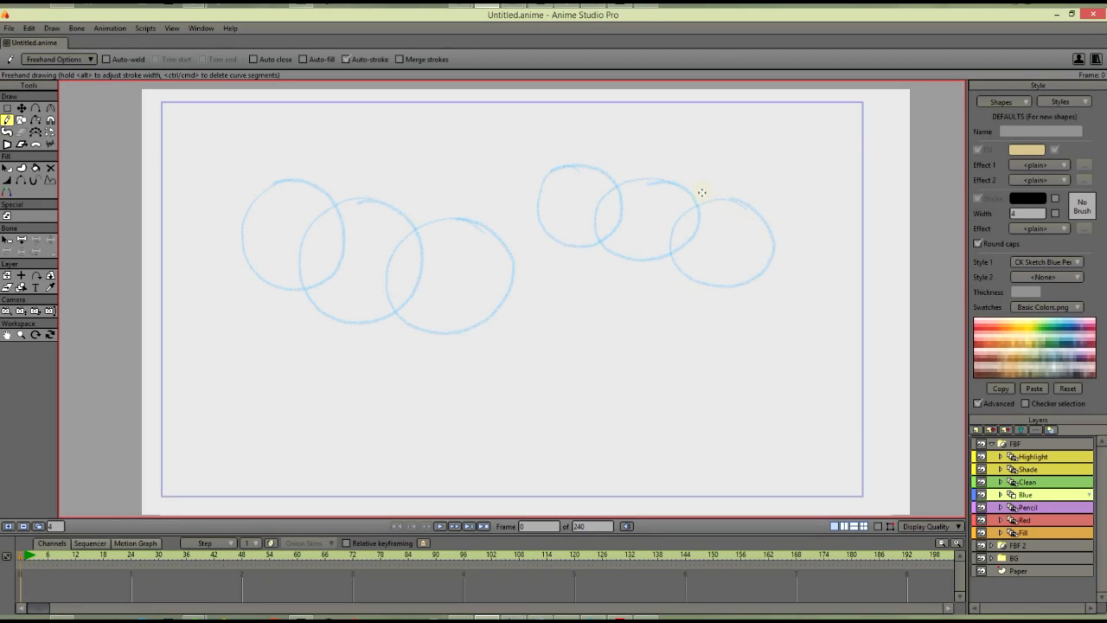
Step: Select the three unmerged circles one by one, then the merged group of circles, to compare how they are selected
key("q")
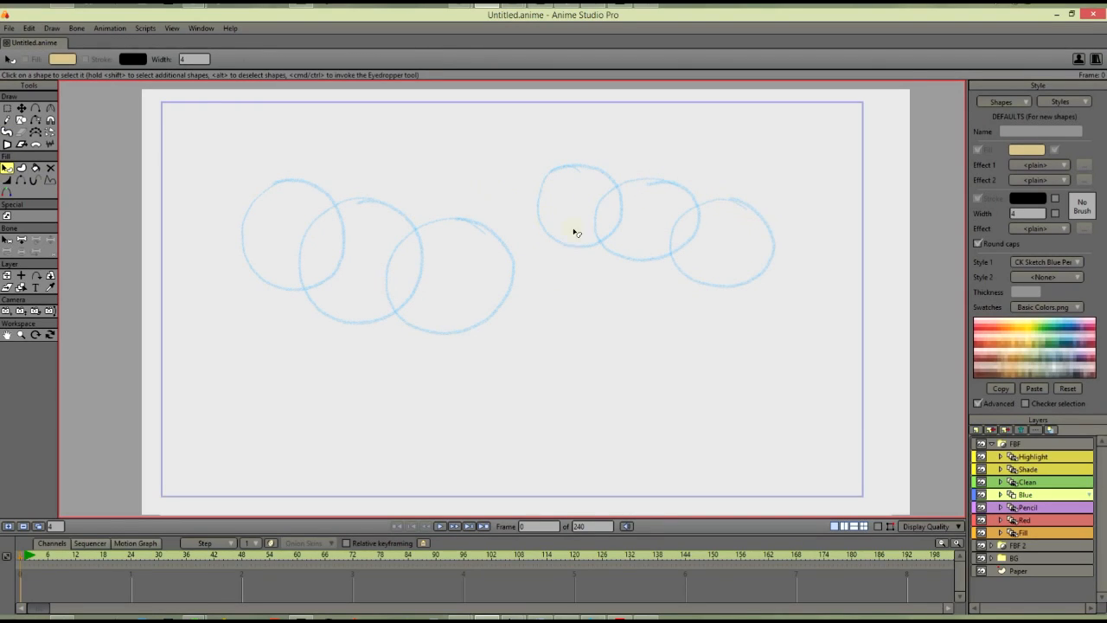
left_click(594, 248)
left_click(637, 256)
left_click(694, 276)
left_click(714, 288)
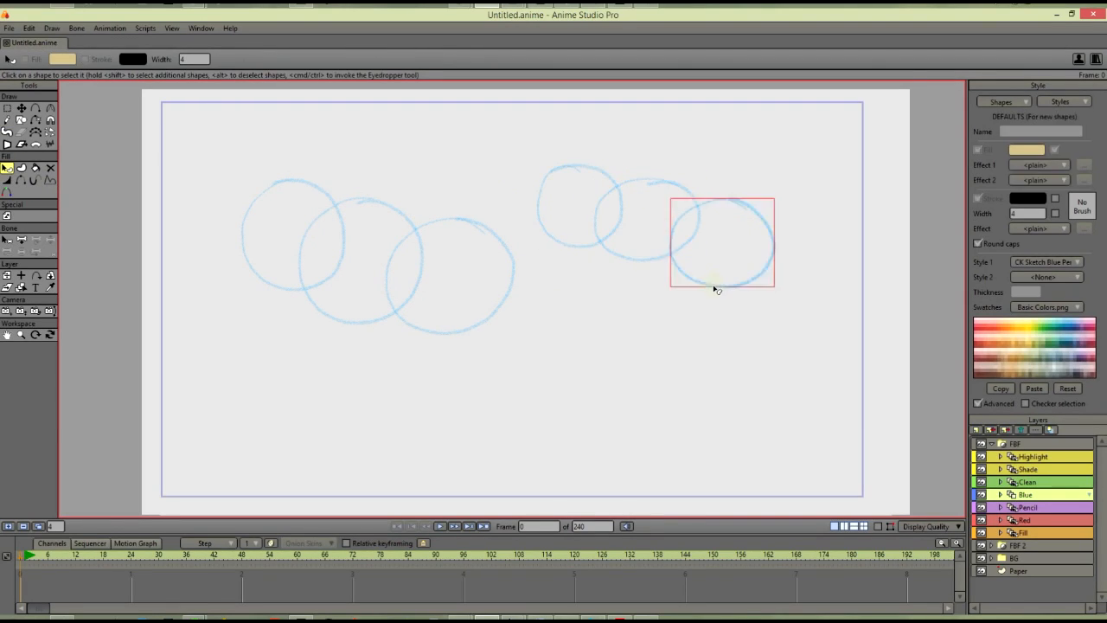
left_click(593, 246)
left_click(512, 265)
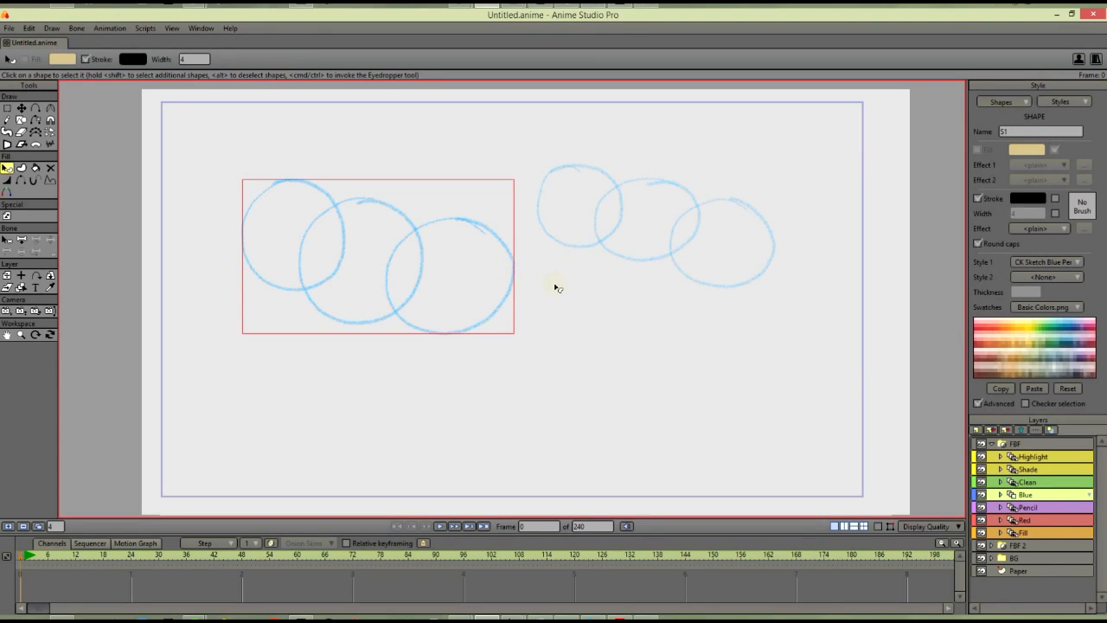
Step: Draw two small overlapping freehand circles below the unmerged ones and list the layer's shapes
left_click(7, 120)
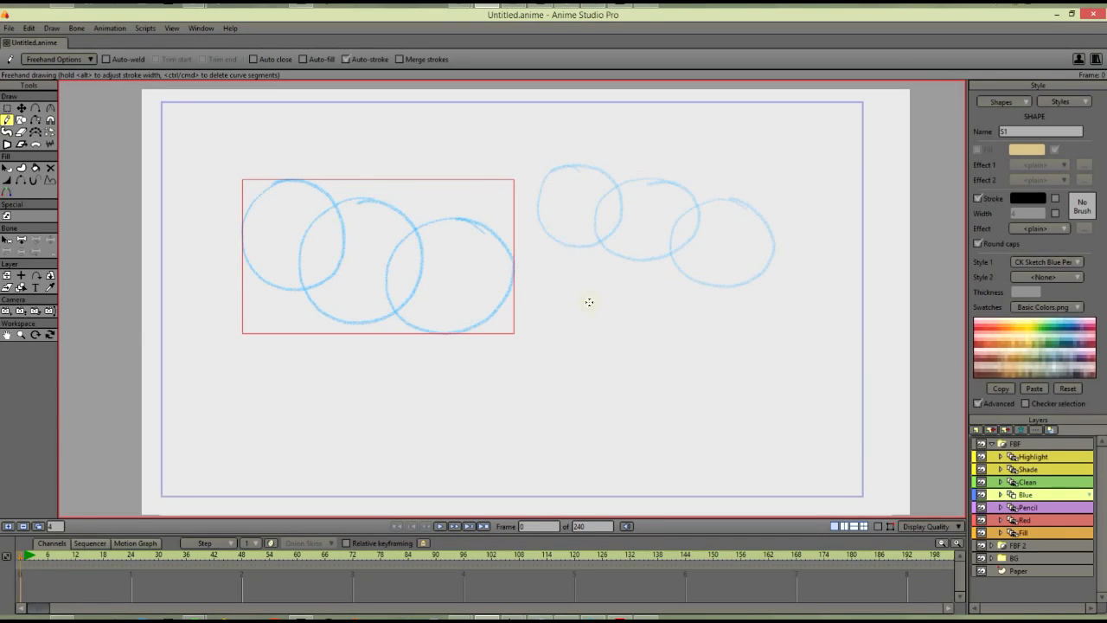
mouse_move(575, 283)
left_mouse_down()
mouse_move(611, 324)
mouse_move(614, 368)
mouse_move(621, 298)
left_mouse_up()
left_click(1000, 101)
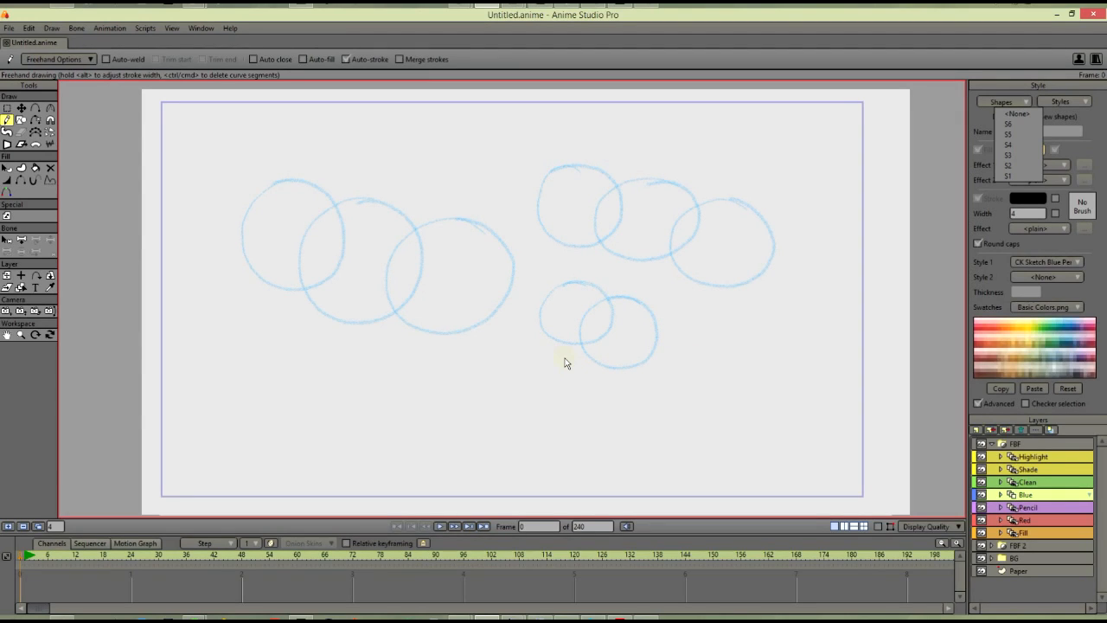
Step: Select the merged three-circle shape, then the left one of the two small lower circles, to compare their shape extents
left_click(7, 167)
left_click(368, 216)
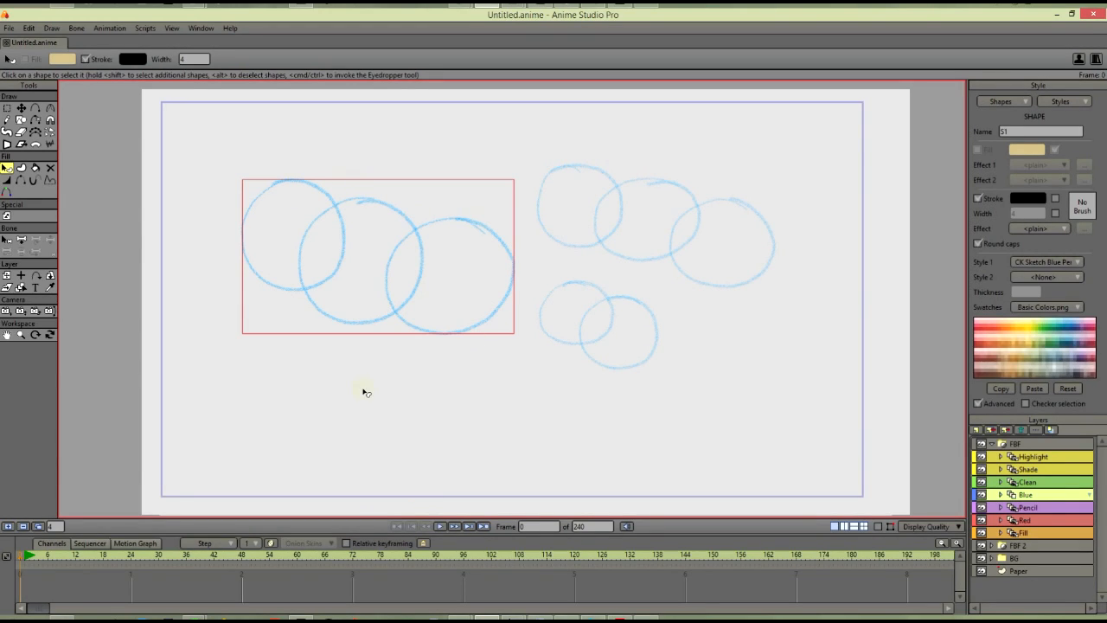
left_click(605, 295)
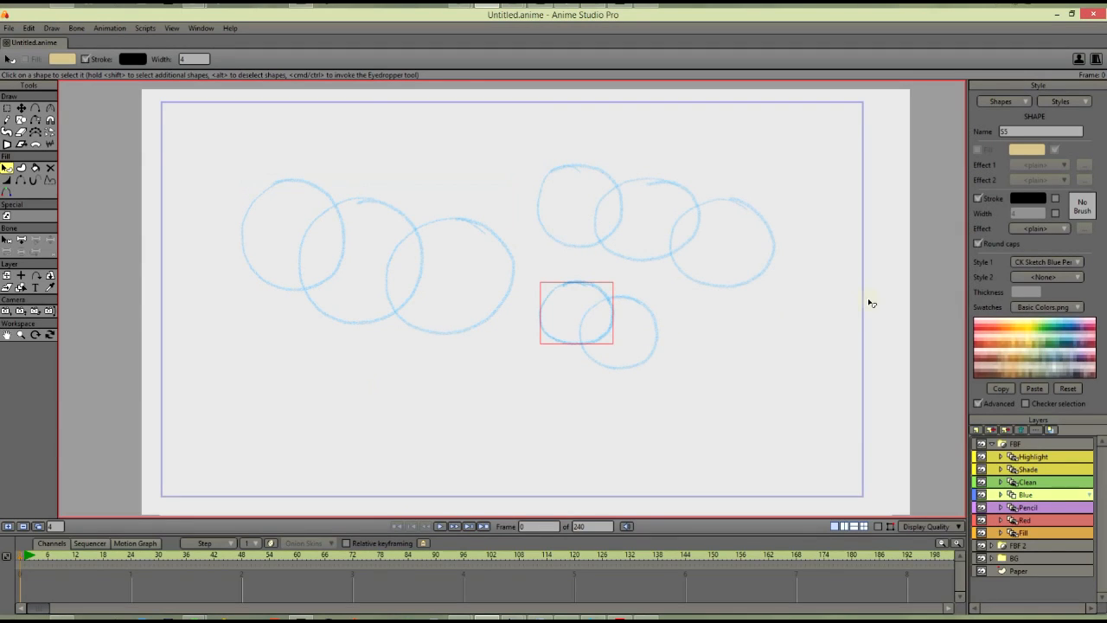
Step: Override the stroke colour of the two small lower circles, making the left one orange and the right one black
left_click(1003, 328, "shift")
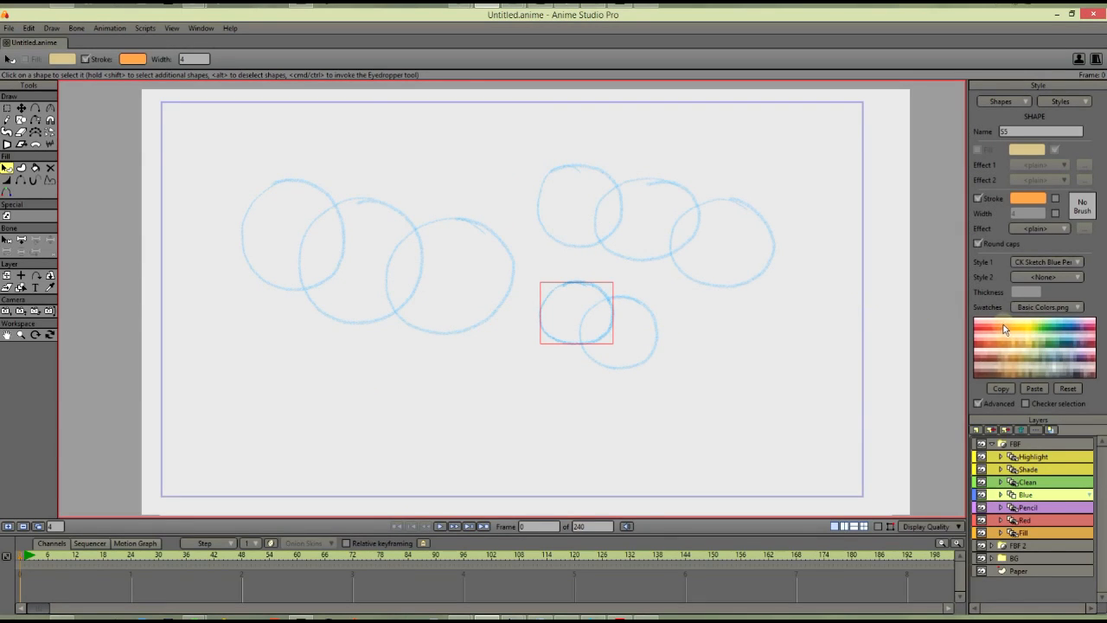
left_click(1055, 199)
left_click(648, 309)
left_click(1054, 200)
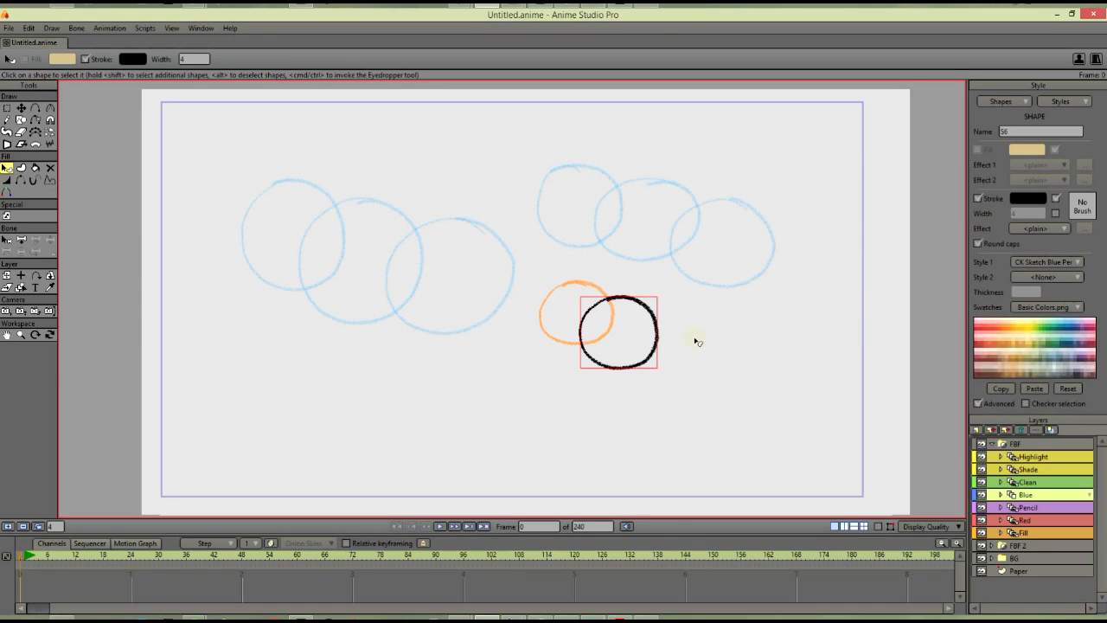
left_click(609, 292)
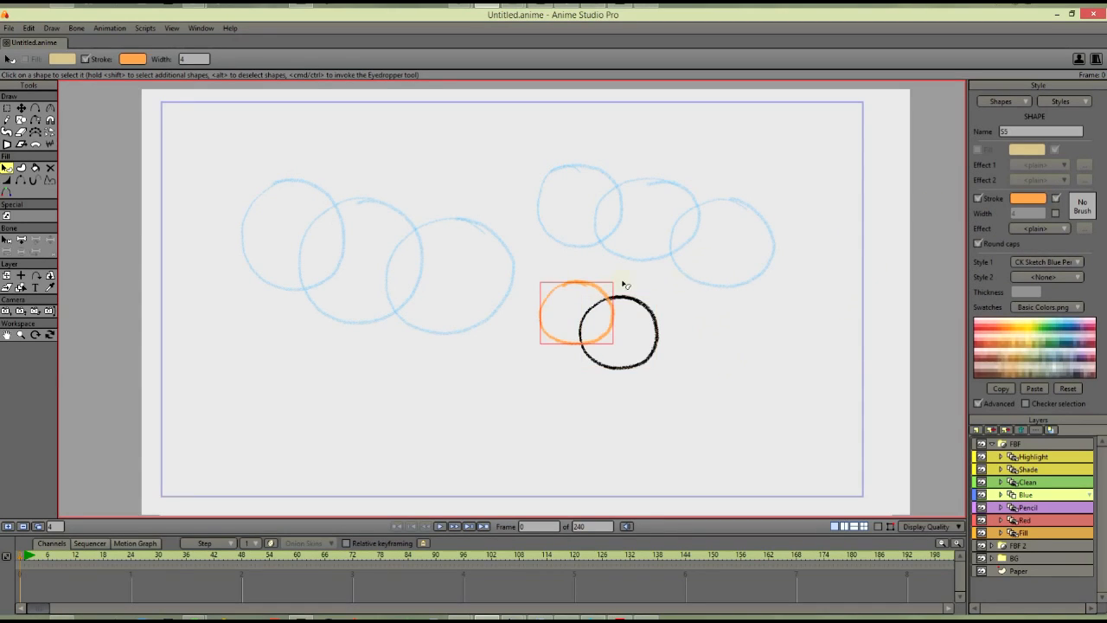
left_click(718, 296)
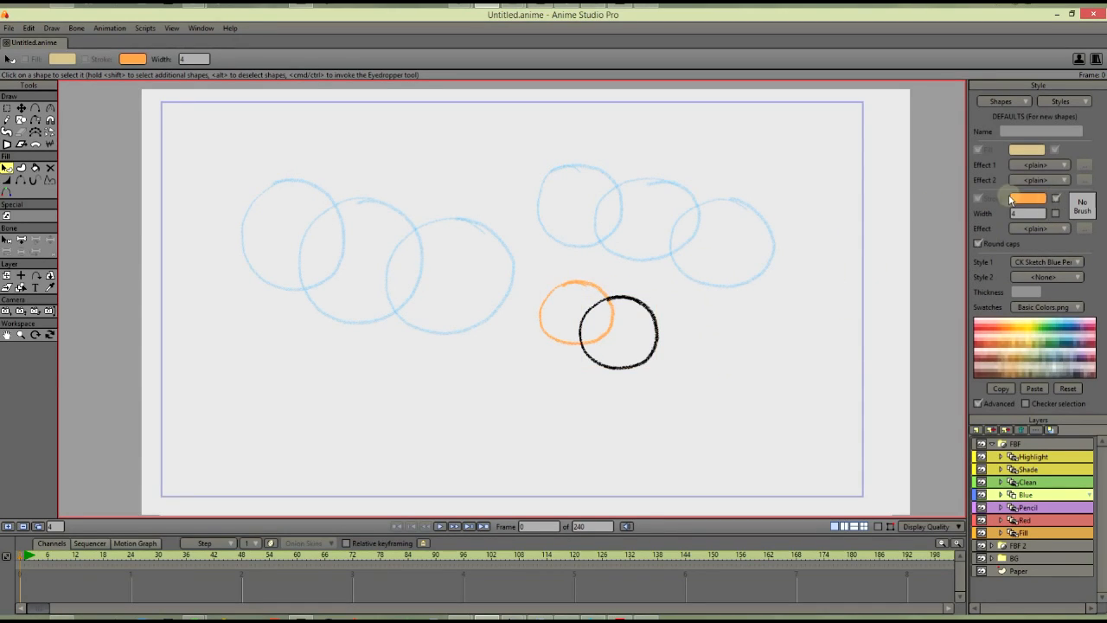
Step: Select the middle unmerged circle, then delete all the circles from the canvas
left_click(629, 259)
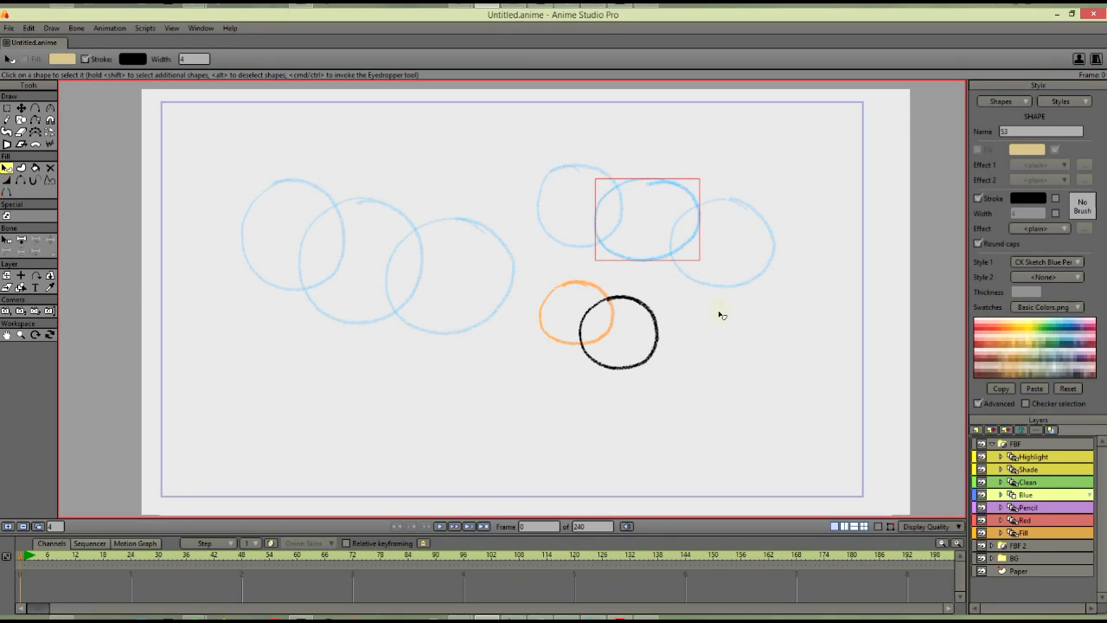
key("Delete")
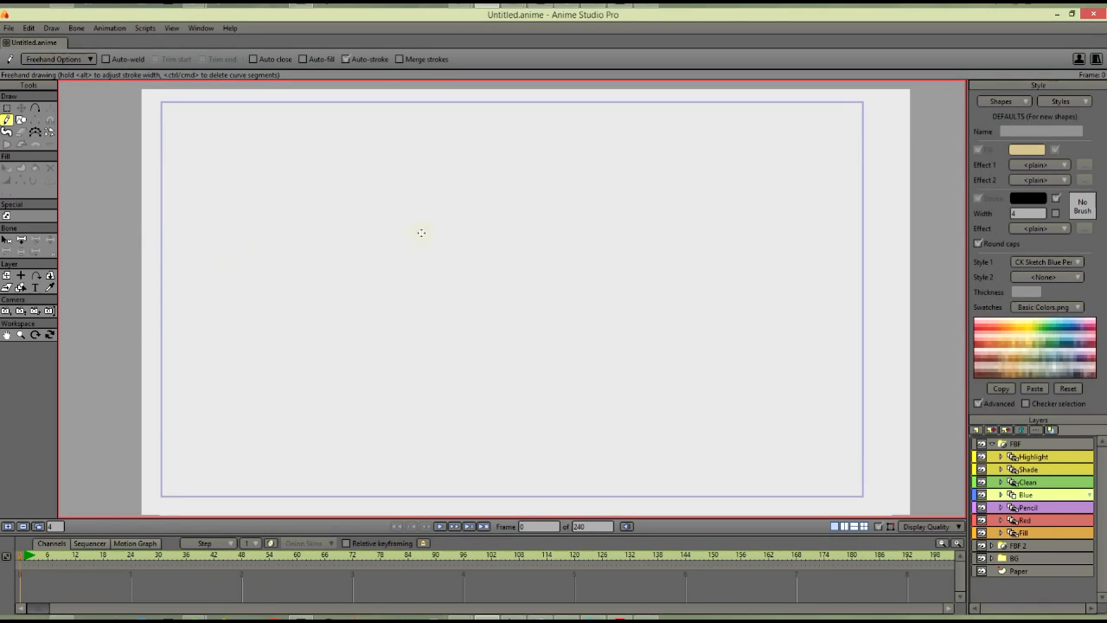
Step: Enable Auto-weld, Trim start and Trim end for the Freehand tool and draw a large circle crossed by two curved lines
left_click(105, 59)
mouse_move(372, 186)
left_mouse_down()
mouse_move(302, 238)
mouse_move(437, 299)
mouse_move(339, 191)
left_mouse_up()
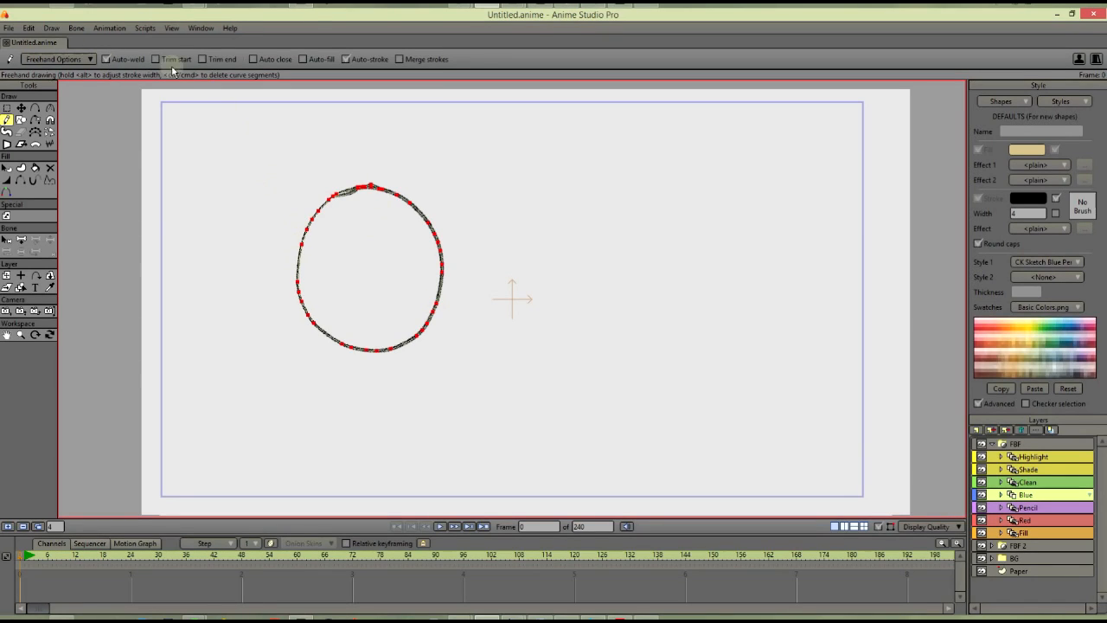
left_click(978, 403)
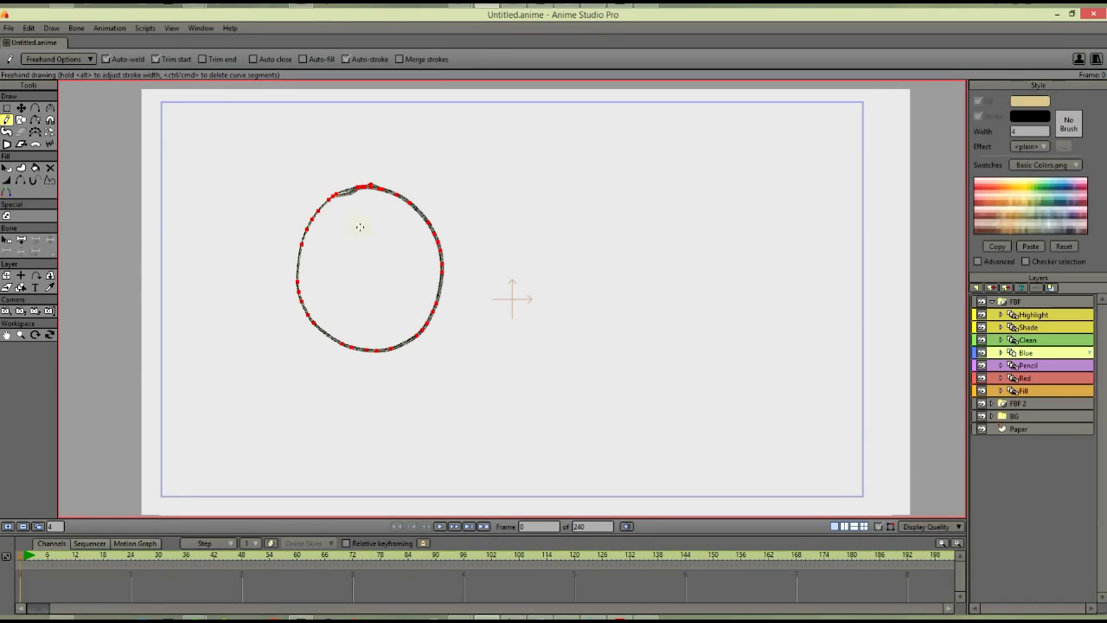
left_click(879, 527)
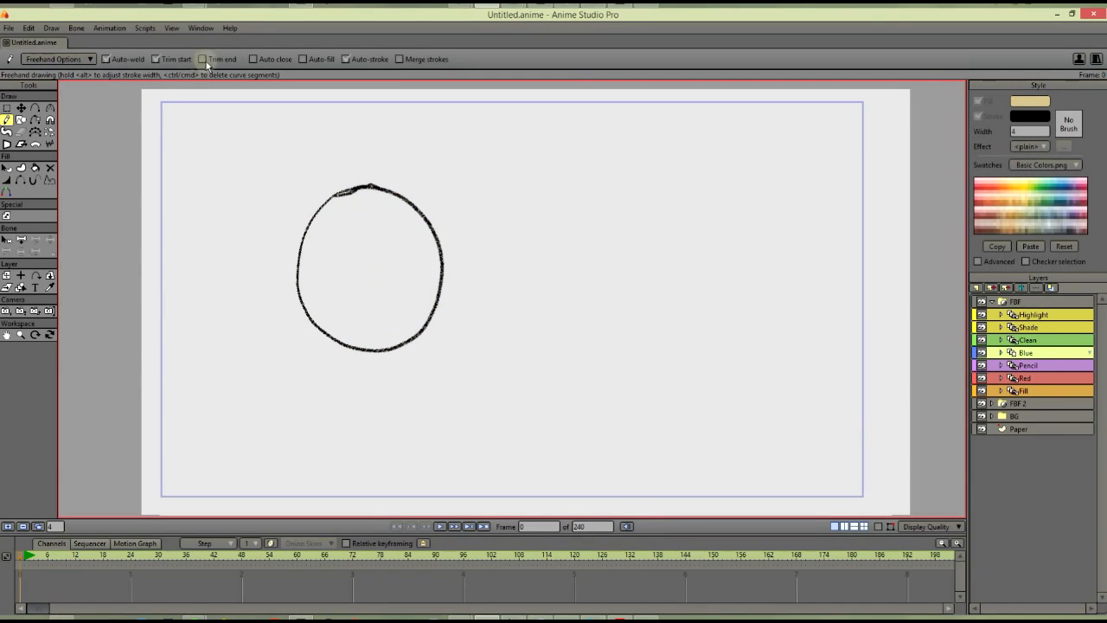
left_click_drag(301, 242, 443, 259)
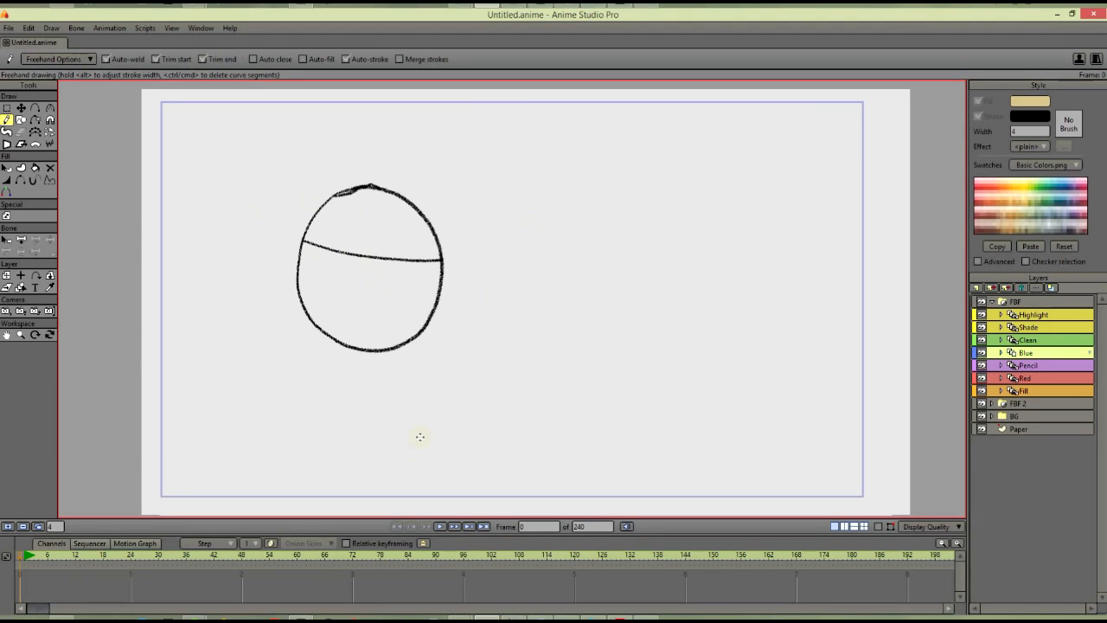
left_click_drag(298, 285, 432, 316)
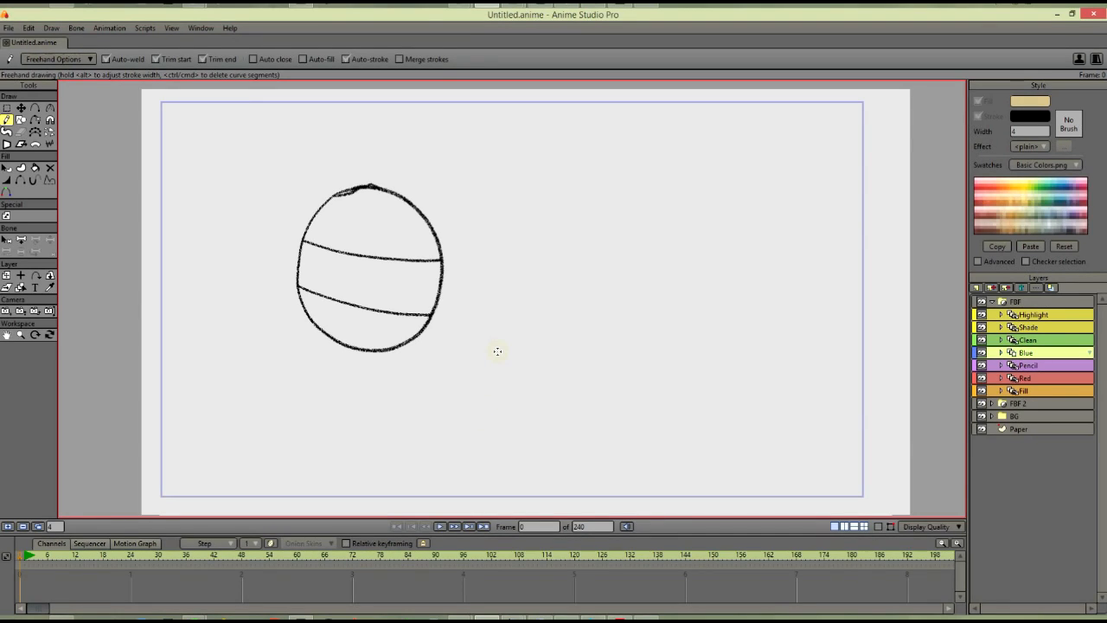
Step: Delete the circle with its two crossing lines, disable Auto-weld and show the advanced style options again
key("ctrl+a")
key("Delete")
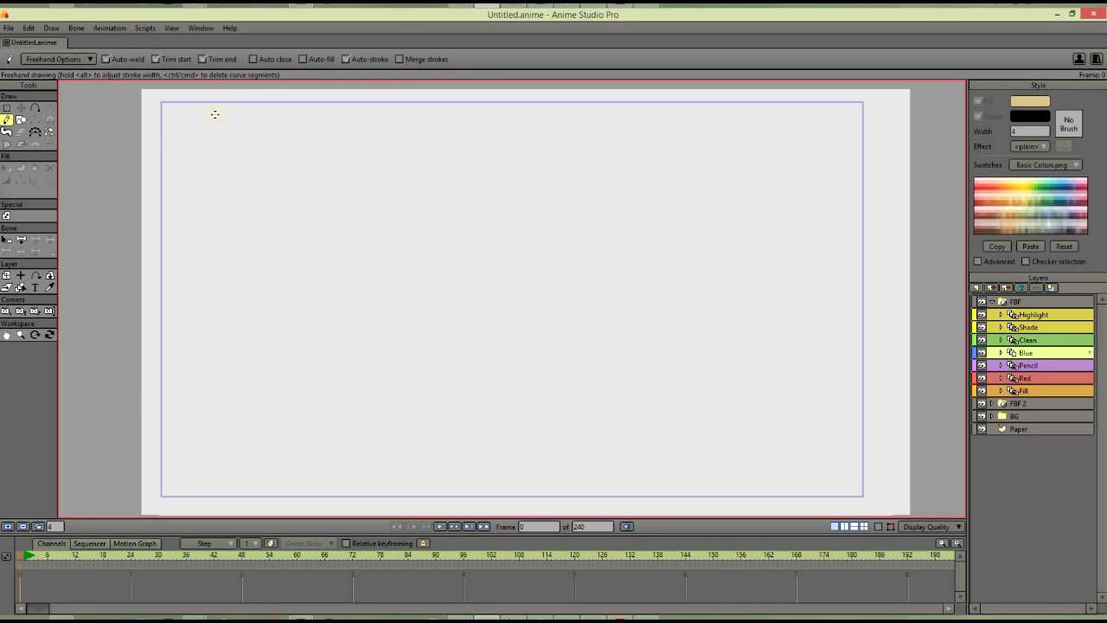
left_click(107, 58)
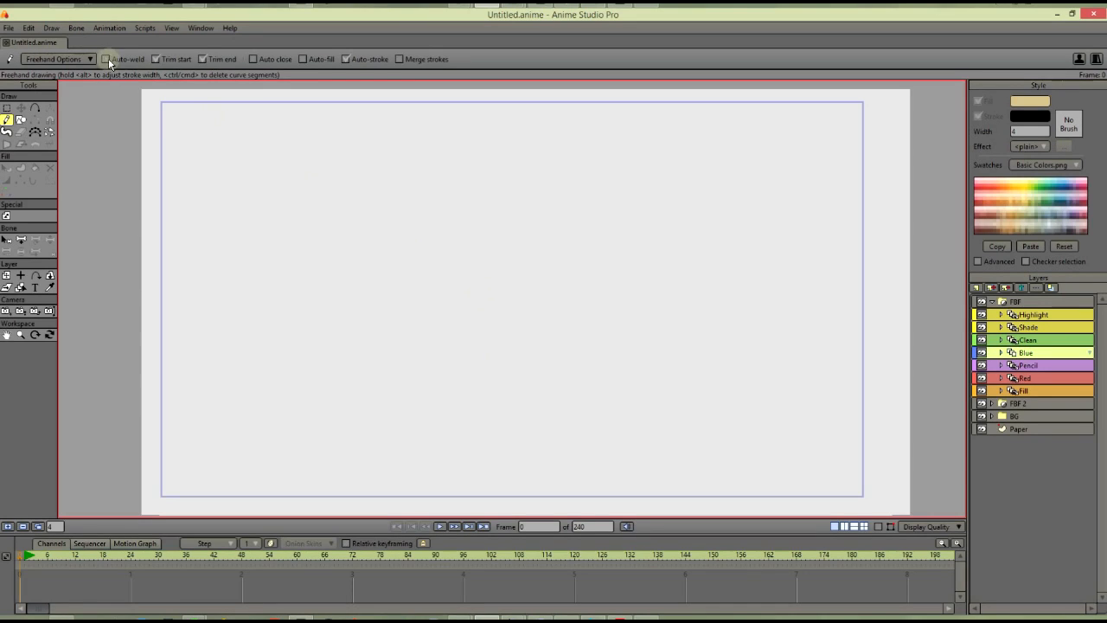
left_click(978, 261)
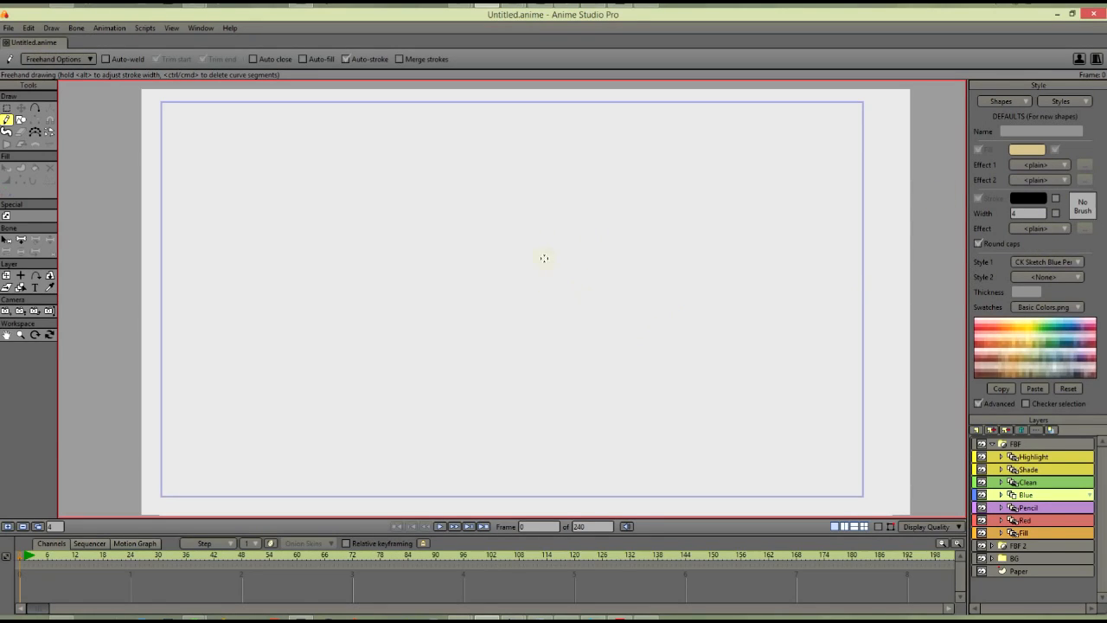
Step: Draw a loose double-looped blue oval in the middle of the canvas on frame 0, undoing the first attempt
mouse_move(514, 224)
left_mouse_down()
mouse_move(522, 306)
mouse_move(536, 238)
left_mouse_up()
key("ctrl+z")
mouse_move(458, 193)
left_mouse_down()
mouse_move(524, 341)
mouse_move(492, 185)
mouse_move(526, 336)
mouse_move(441, 190)
left_mouse_up()
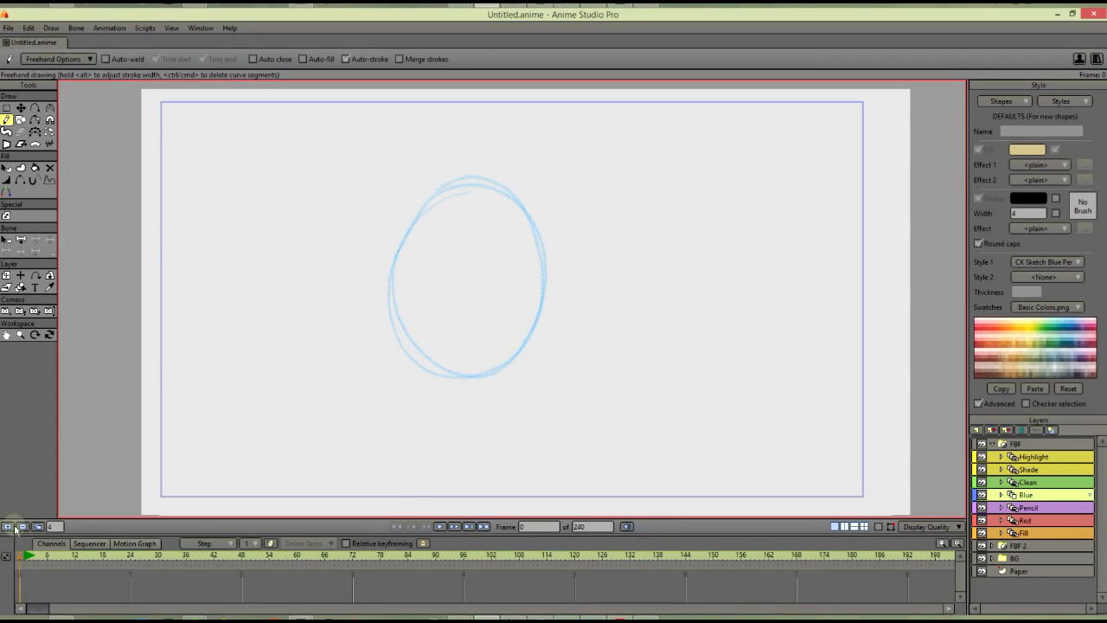
Step: Add a new drawing at frame 4 using an interval of 4, and show the previous drawing as a faint full-stroke onion skin
left_click(57, 524)
key("Return")
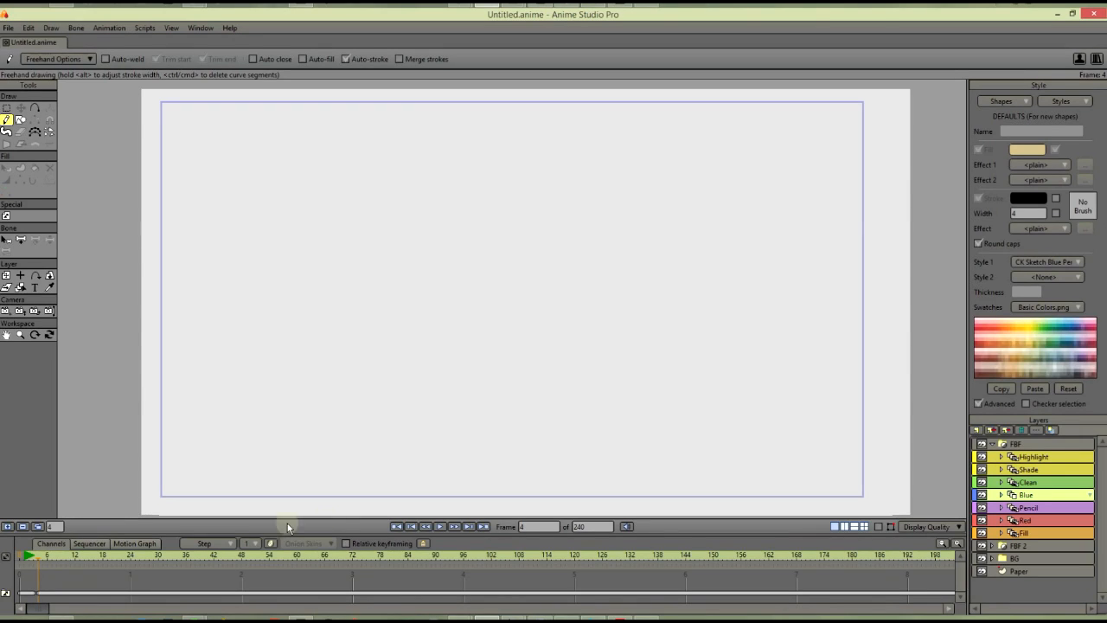
left_click(269, 544)
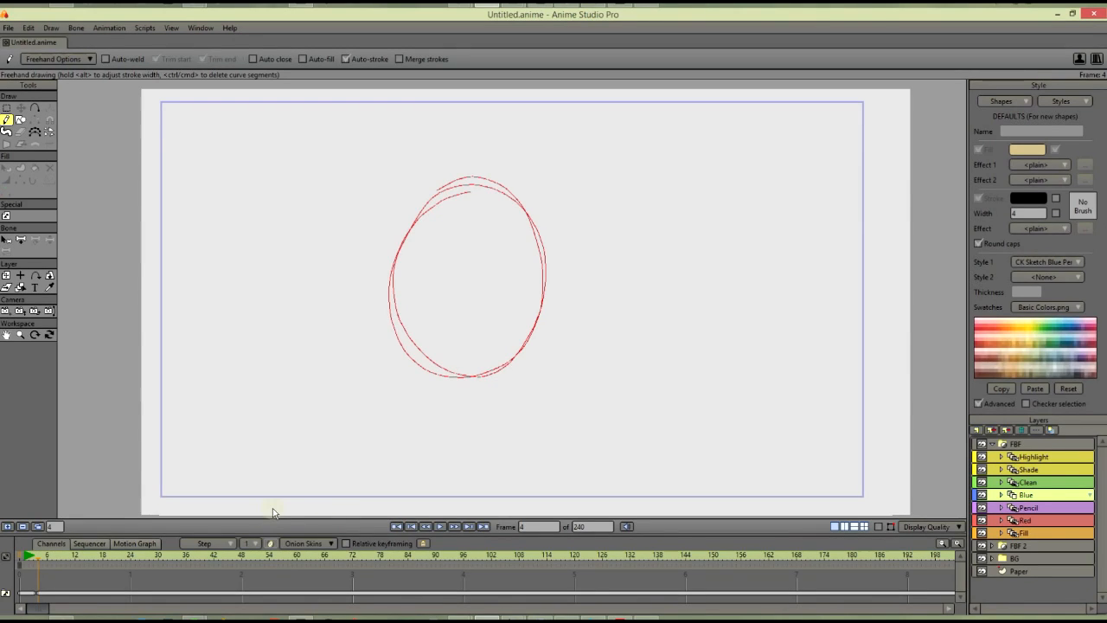
left_click(312, 544)
left_click(314, 514)
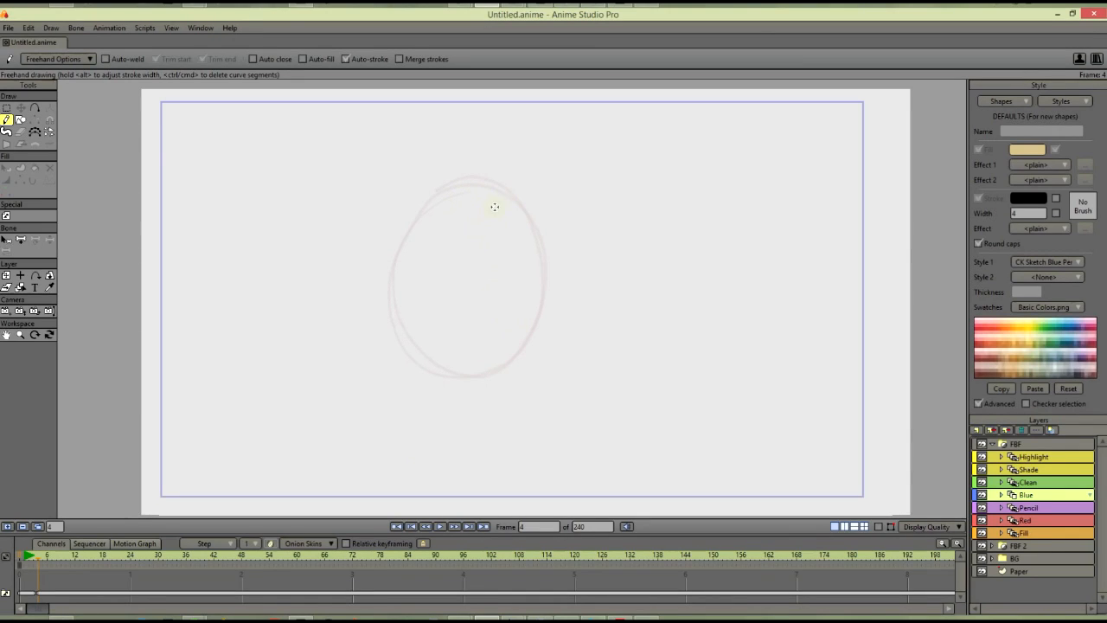
Step: Sketch a cracked egg with an open, jagged upper-left side over the onion skin on the Blue layer at frame 4
mouse_move(468, 243)
left_mouse_down()
mouse_move(521, 183)
mouse_move(574, 243)
mouse_move(467, 375)
left_mouse_up()
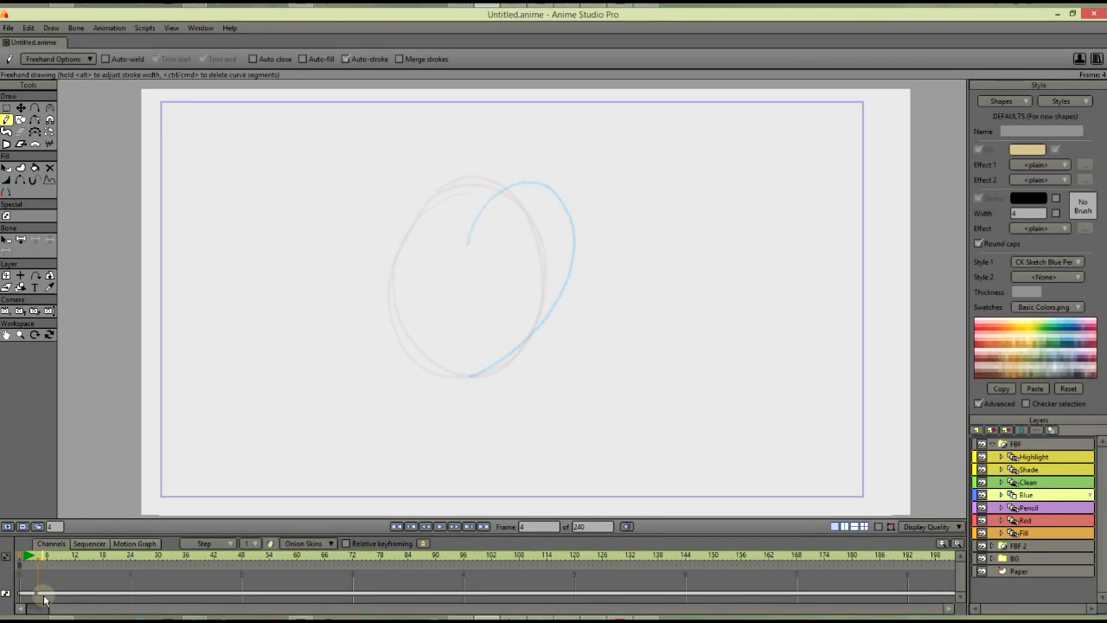
left_click(1001, 493)
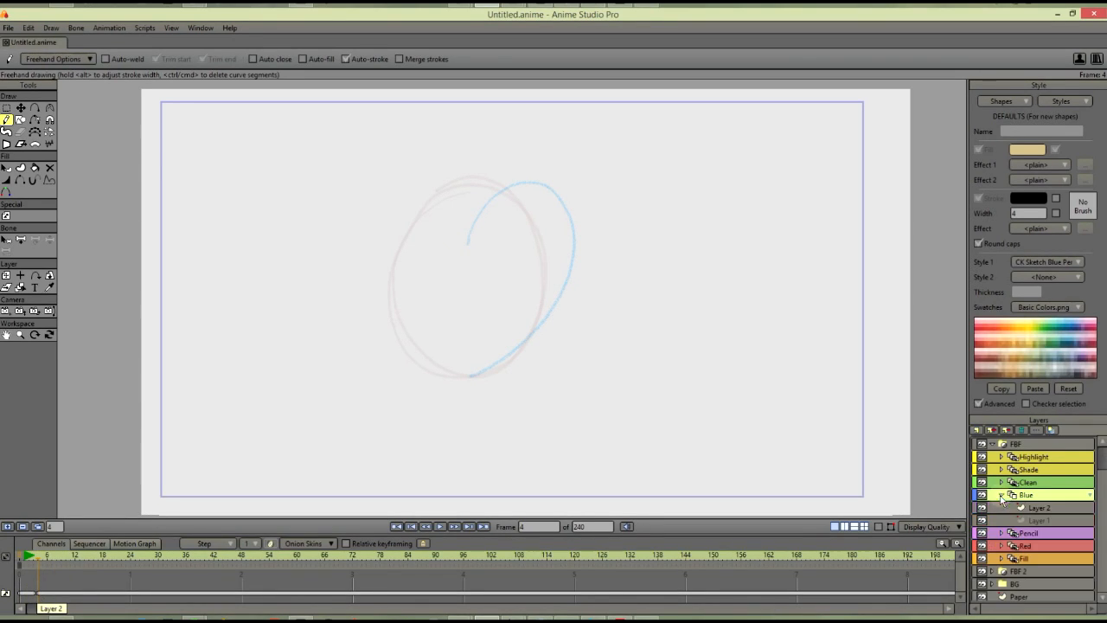
left_click(1024, 508)
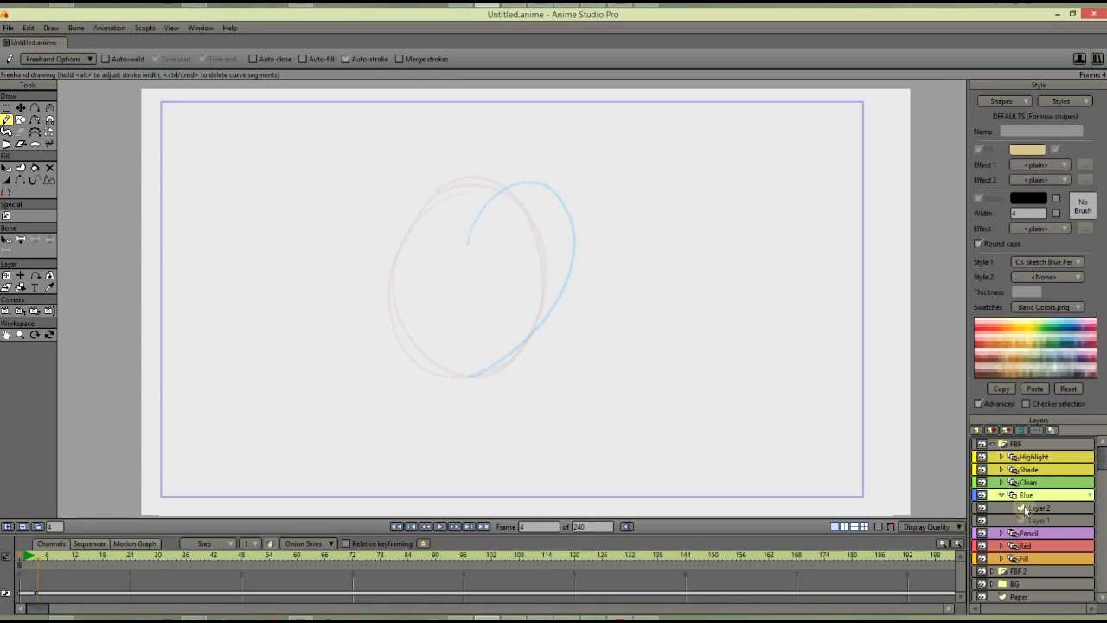
mouse_move(443, 211)
left_mouse_down()
mouse_move(493, 186)
mouse_move(449, 170)
mouse_move(390, 227)
left_mouse_up()
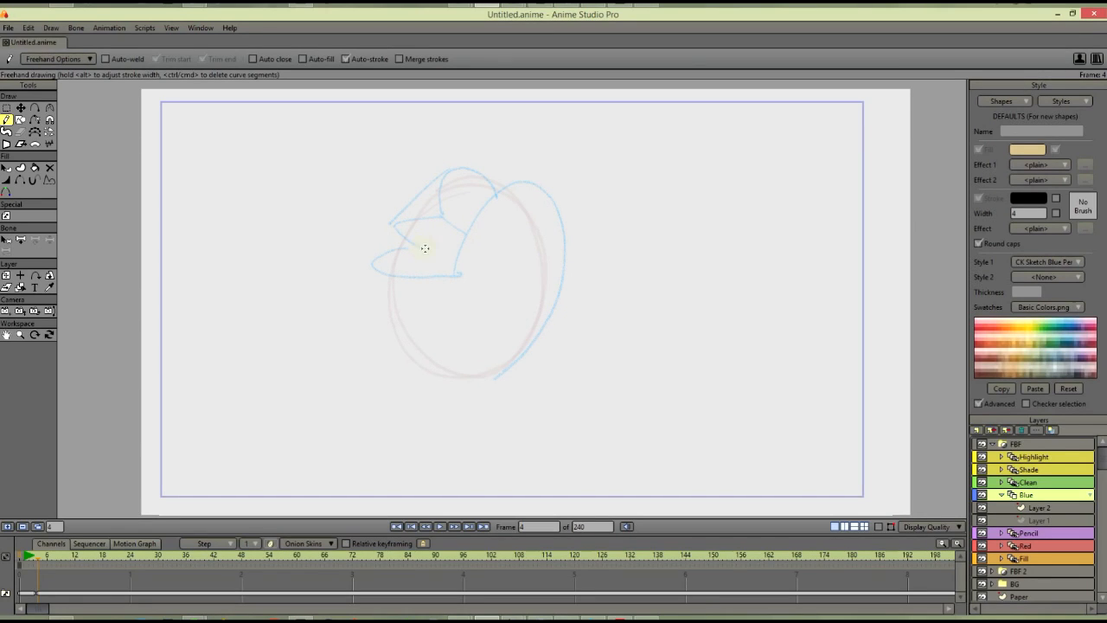
mouse_move(373, 267)
left_mouse_down()
mouse_move(394, 350)
mouse_move(452, 390)
mouse_move(526, 356)
mouse_move(566, 256)
left_mouse_up()
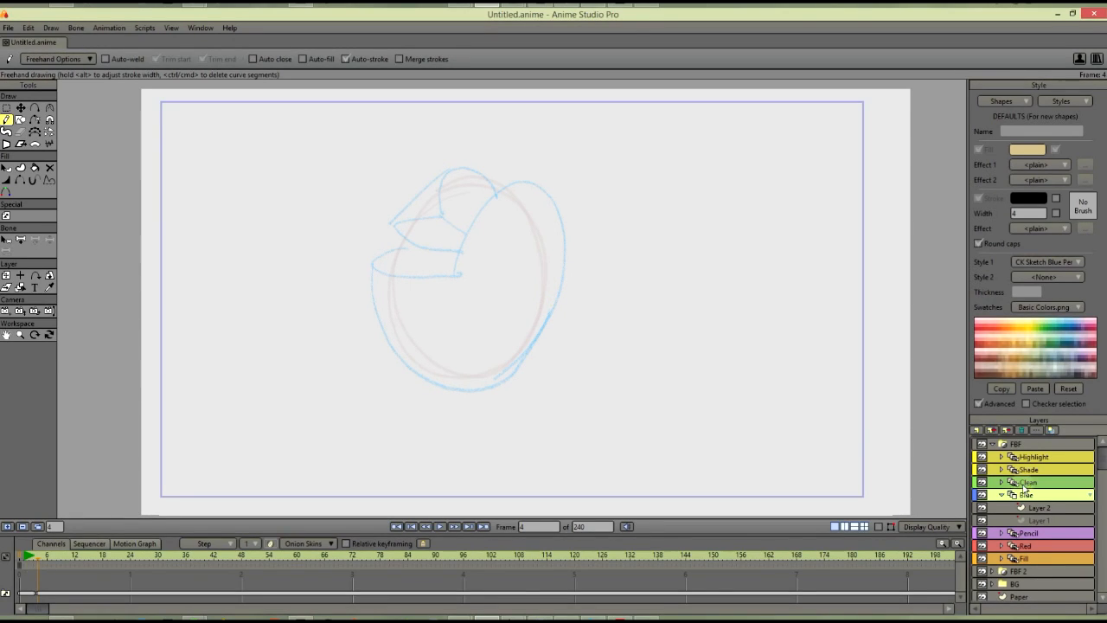
Step: Add a new drawing at frame 8 and expand the Clean and Blue layers to compare their frame layers
left_click(8, 528)
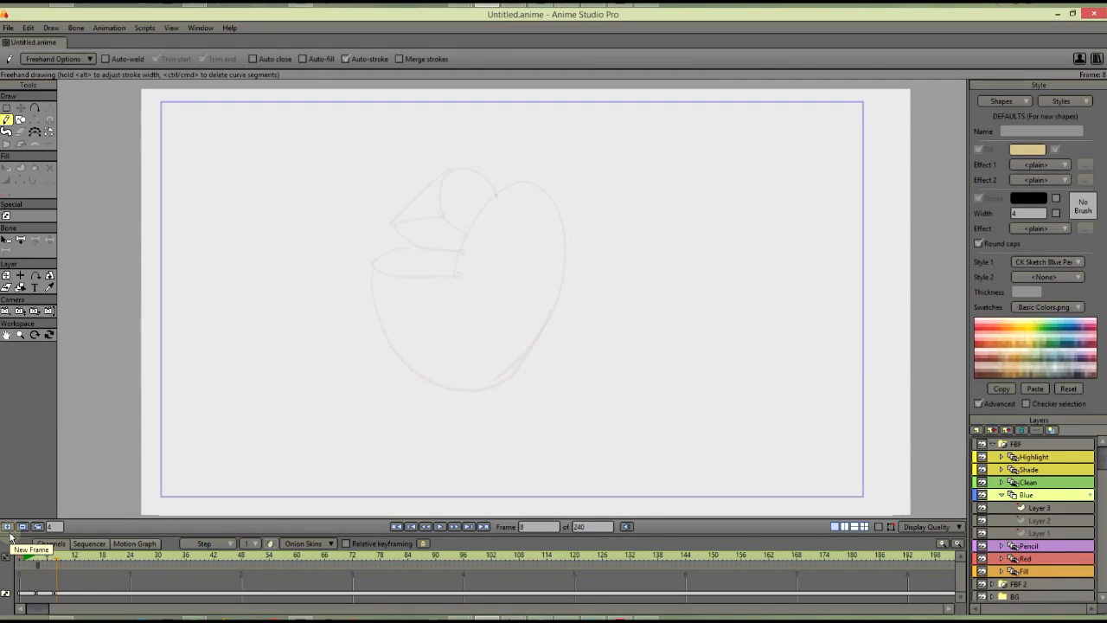
left_click(1001, 495)
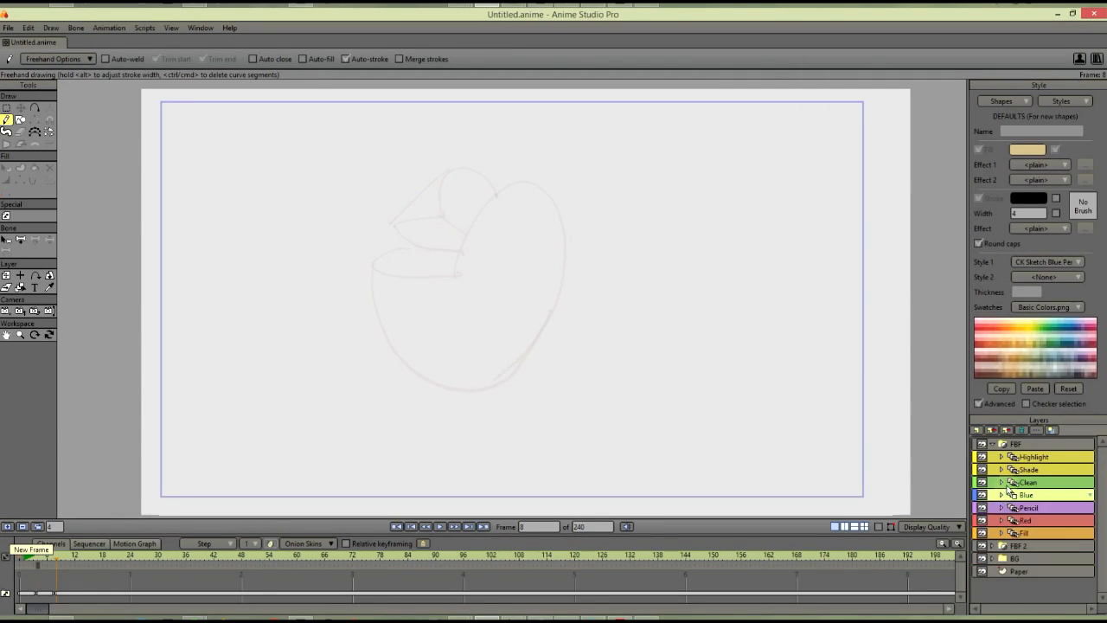
left_click(1001, 482)
left_click(1001, 532)
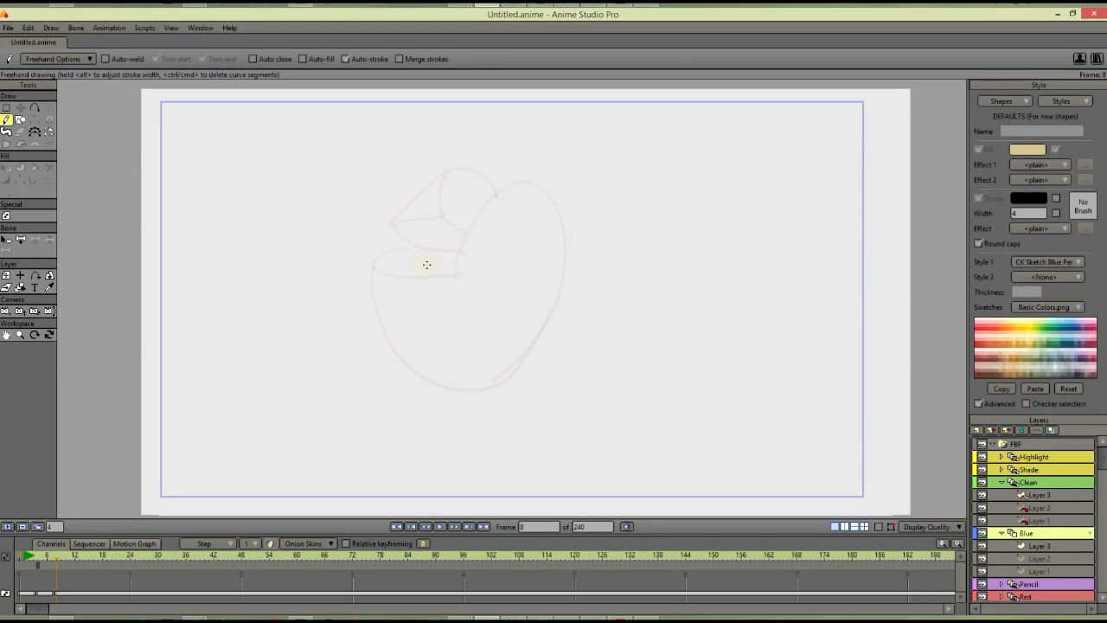
Step: Sketch the bowl-shaped lower eggshell on frame 8, removing the overshooting left end of its rim curve and redrawing it
mouse_move(431, 262)
left_mouse_down()
mouse_move(383, 307)
mouse_move(553, 296)
left_mouse_up()
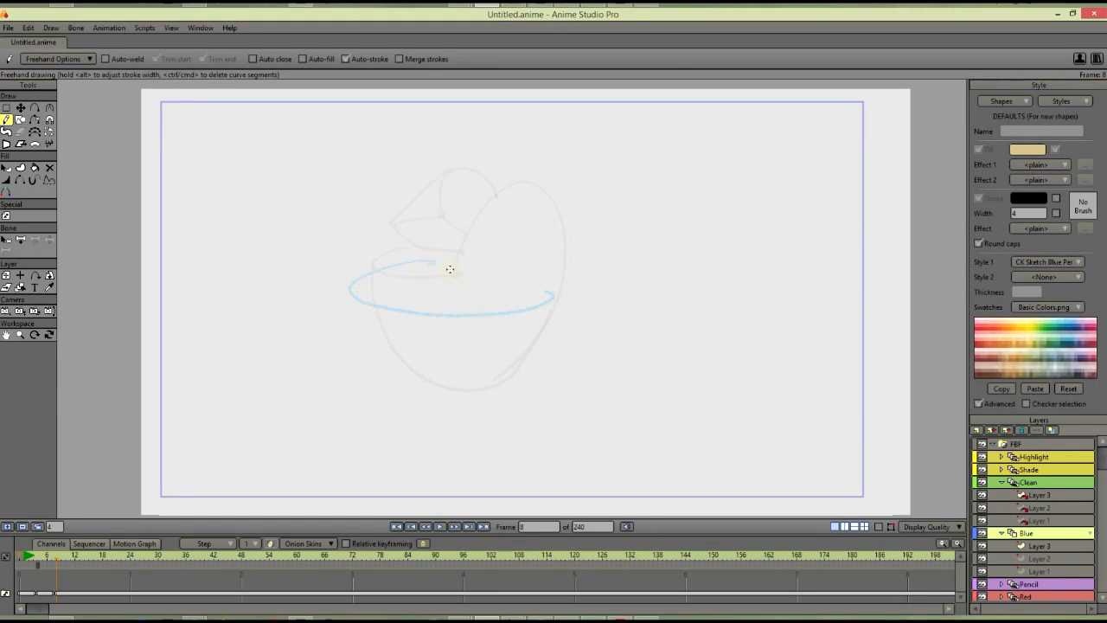
left_click(415, 259, "ctrl")
left_click(395, 267, "ctrl")
left_click(357, 284, "ctrl")
left_click(355, 296, "ctrl")
left_click(364, 300, "ctrl")
mouse_move(452, 264)
left_mouse_down()
mouse_move(372, 299)
mouse_move(419, 308)
mouse_move(391, 338)
mouse_move(559, 293)
left_mouse_up()
left_click_drag(524, 363, 430, 376)
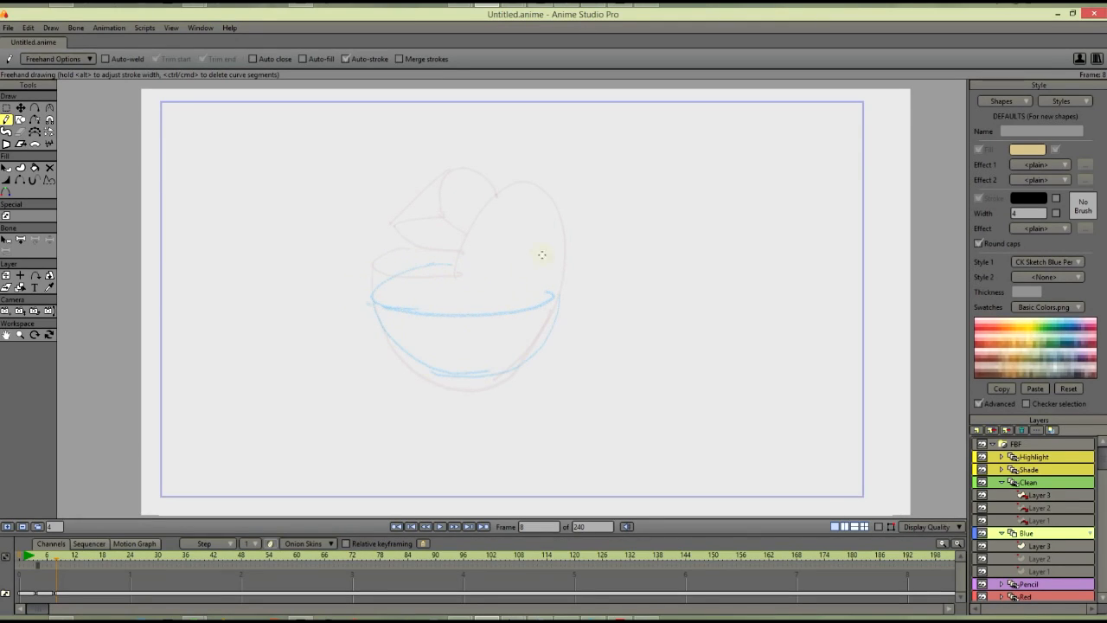
Step: Sketch a large rounded shell piece at the bowl's right edge and a small face and body outline above the rim
mouse_move(540, 178)
left_mouse_down()
mouse_move(481, 248)
mouse_move(588, 254)
mouse_move(561, 285)
left_mouse_up()
left_click_drag(491, 248, 553, 289)
left_click_drag(393, 249, 489, 285)
mouse_move(394, 240)
left_mouse_down()
mouse_move(468, 246)
mouse_move(440, 233)
mouse_move(474, 231)
left_mouse_up()
left_click_drag(435, 230, 436, 236)
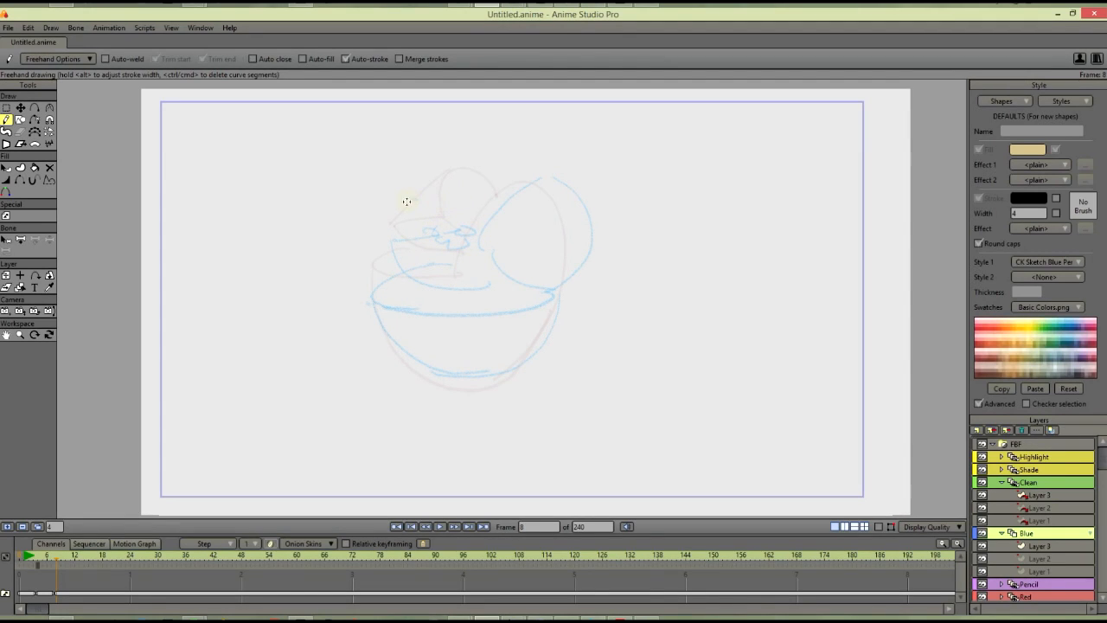
Step: Sketch a pointed shell piece above the face and a jagged fragment along its left side
mouse_move(403, 200)
left_mouse_down()
mouse_move(466, 199)
mouse_move(511, 183)
left_mouse_up()
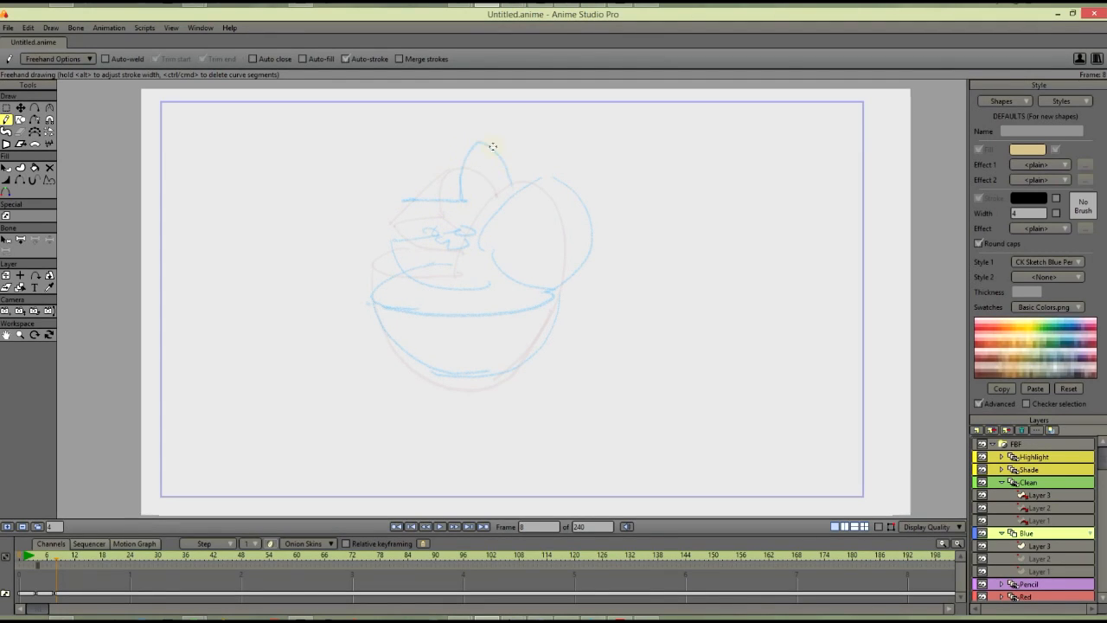
mouse_move(489, 148)
left_mouse_down()
mouse_move(447, 156)
mouse_move(403, 193)
left_mouse_up()
mouse_move(419, 208)
left_mouse_down()
mouse_move(369, 215)
mouse_move(392, 265)
left_mouse_up()
left_click_drag(408, 209, 430, 212)
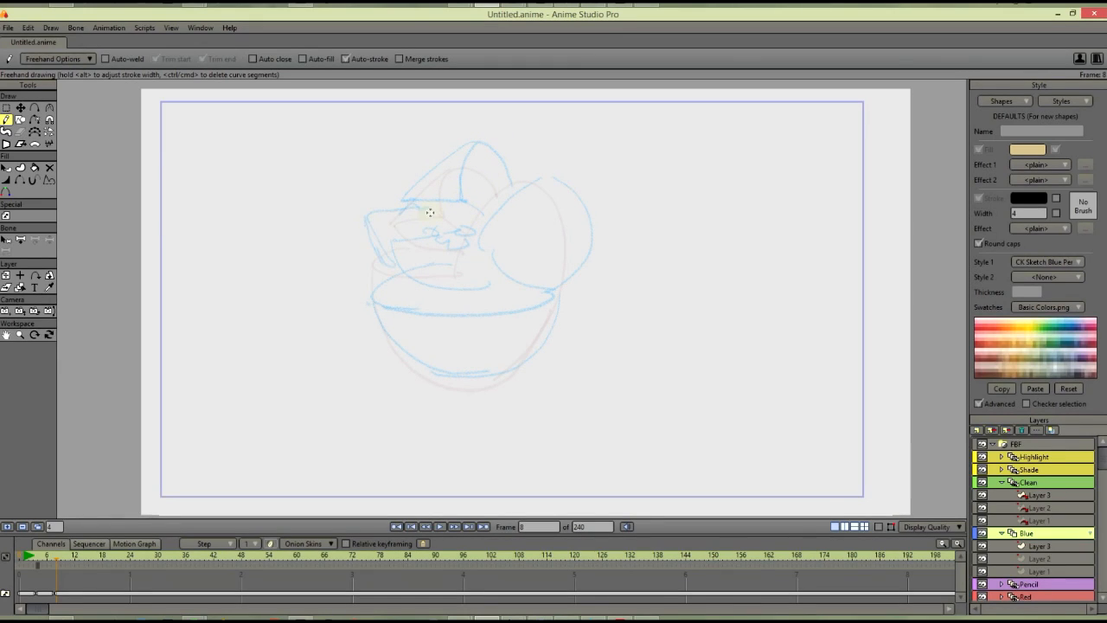
Step: Add contour and shading strokes to the right shell piece, the lower bowl and the pointed top piece
left_click_drag(548, 181, 524, 274)
left_click_drag(558, 207, 560, 260)
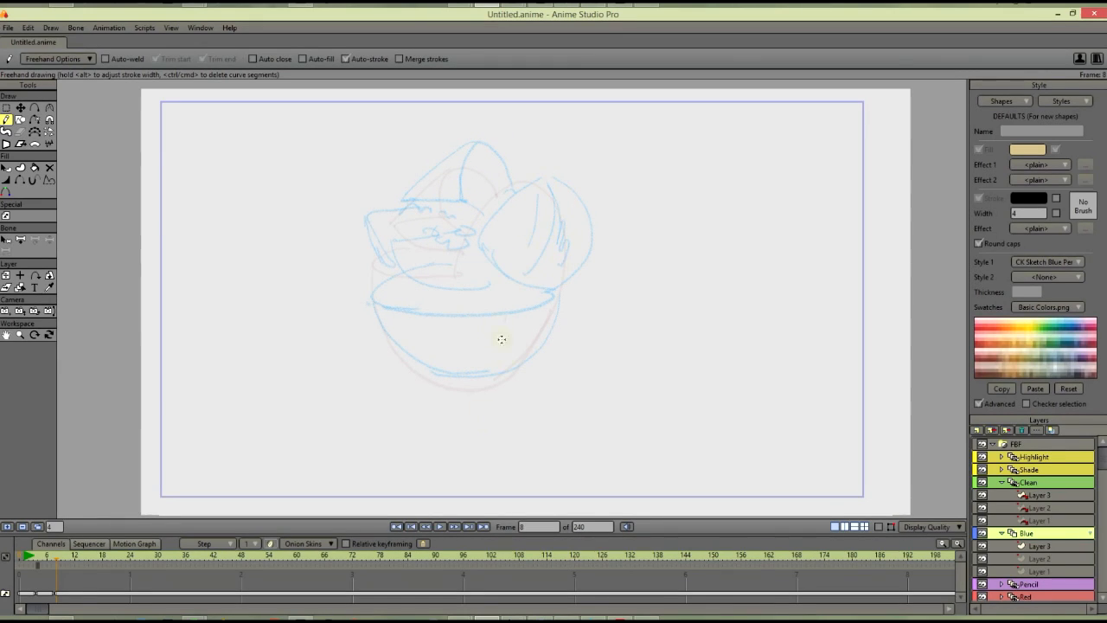
left_click_drag(501, 339, 487, 371)
mouse_move(524, 309)
left_mouse_down()
mouse_move(511, 346)
mouse_move(534, 315)
mouse_move(524, 344)
mouse_move(489, 372)
left_mouse_up()
left_click_drag(468, 322, 467, 338)
left_click_drag(406, 326, 419, 347)
left_click_drag(485, 147, 465, 201)
Step: Add a new drawing at frame 12, collapse the Clean layer and expand the Blue and Pencil layers to inspect their frames
left_click(7, 526)
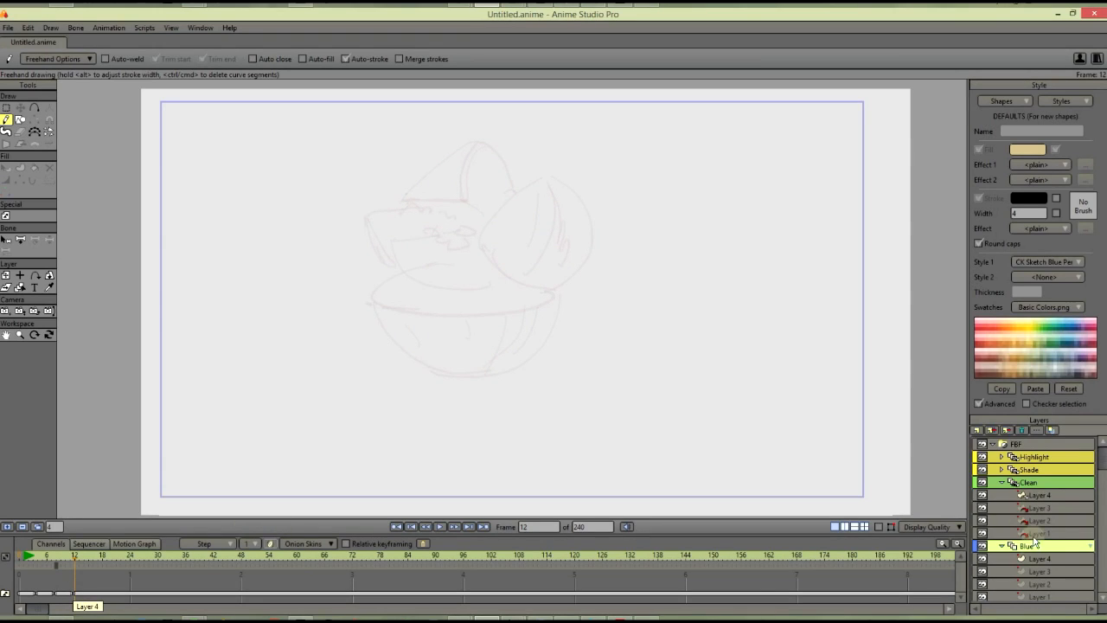
left_click(1001, 482)
left_click(1001, 494)
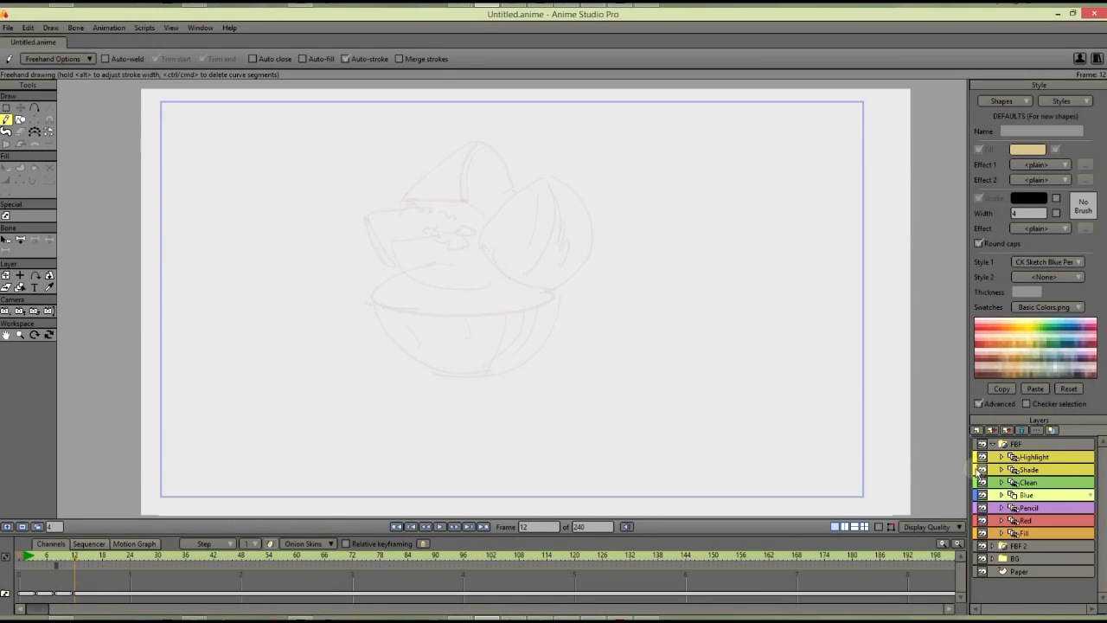
left_click(1001, 495)
left_click(1002, 558)
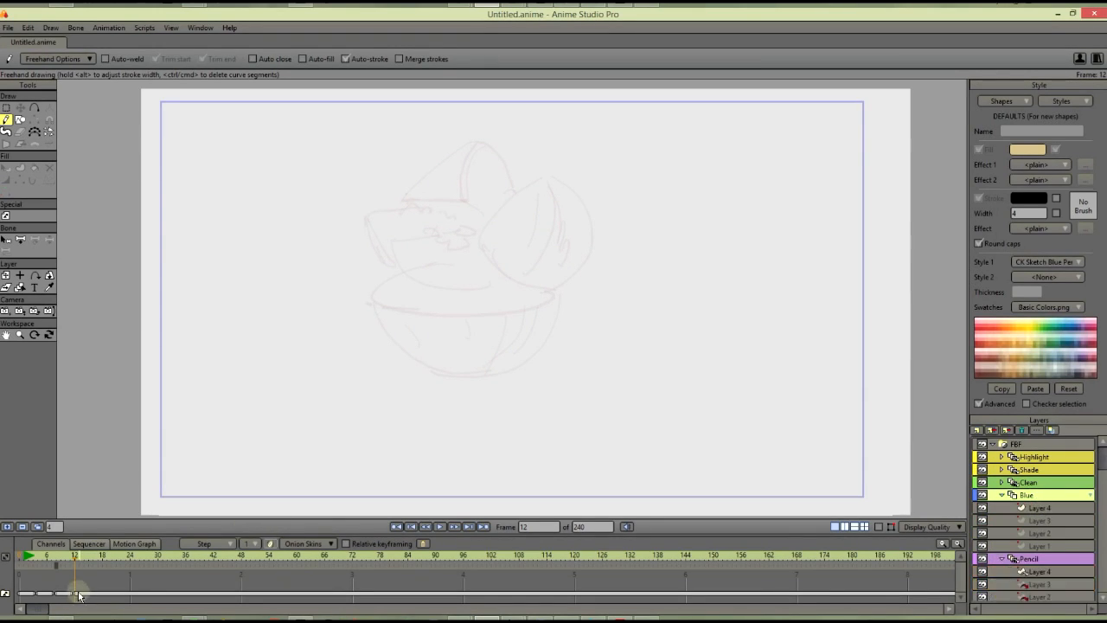
Step: Try moving the Blue layer's frame 12 key later, compare the Pencil layer's frames, and return the key to frame 12
left_click_drag(78, 595, 147, 596)
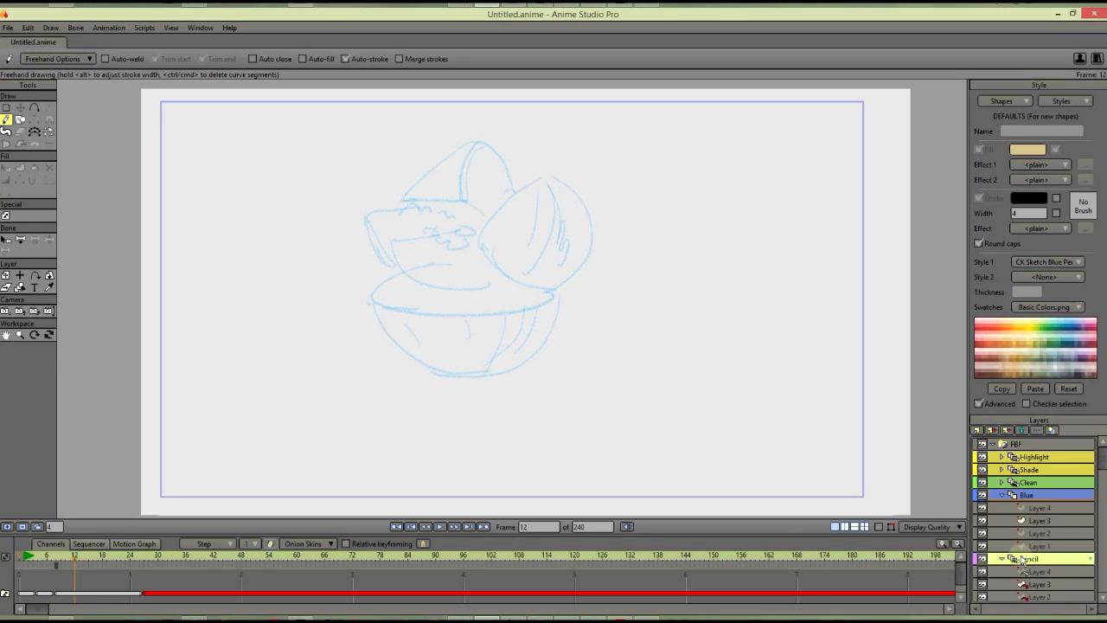
double_click(1048, 497)
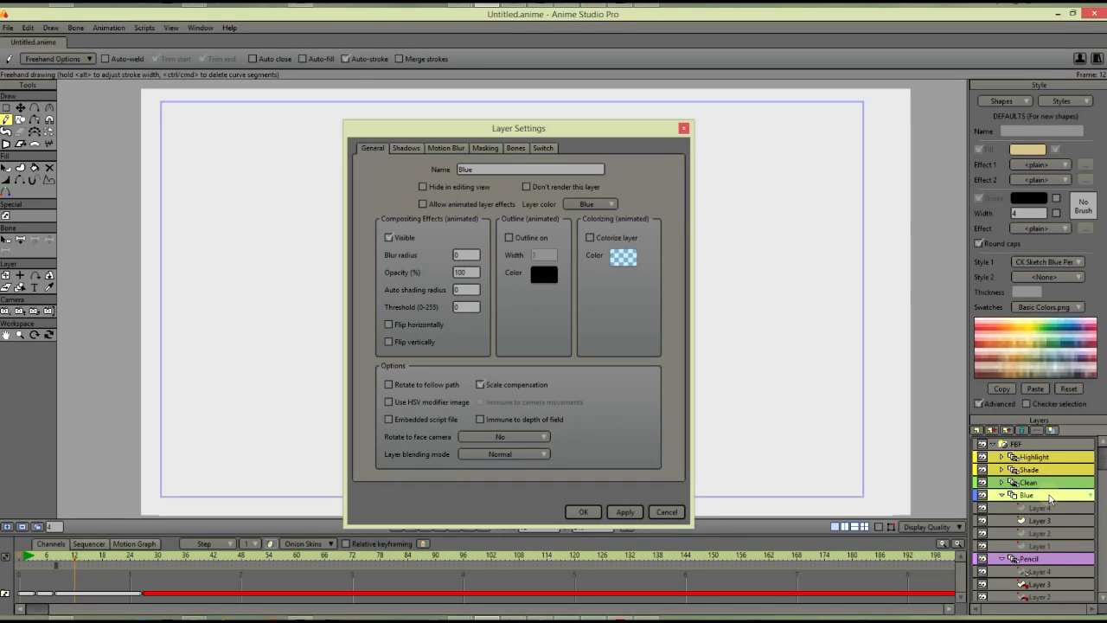
left_click(662, 512)
left_click(1029, 510)
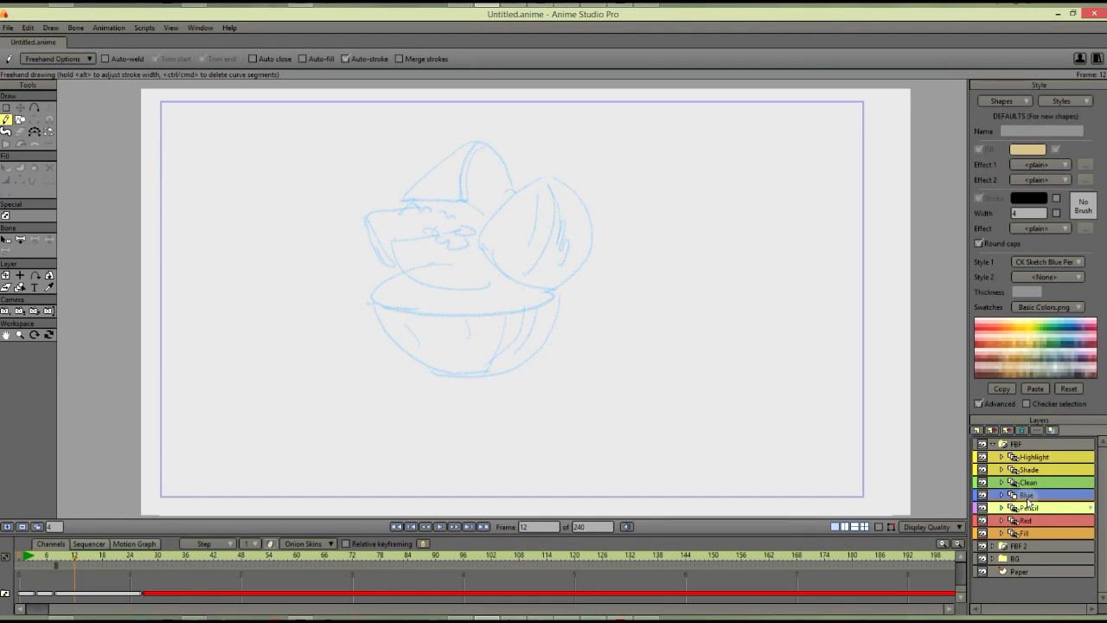
left_click(1001, 508)
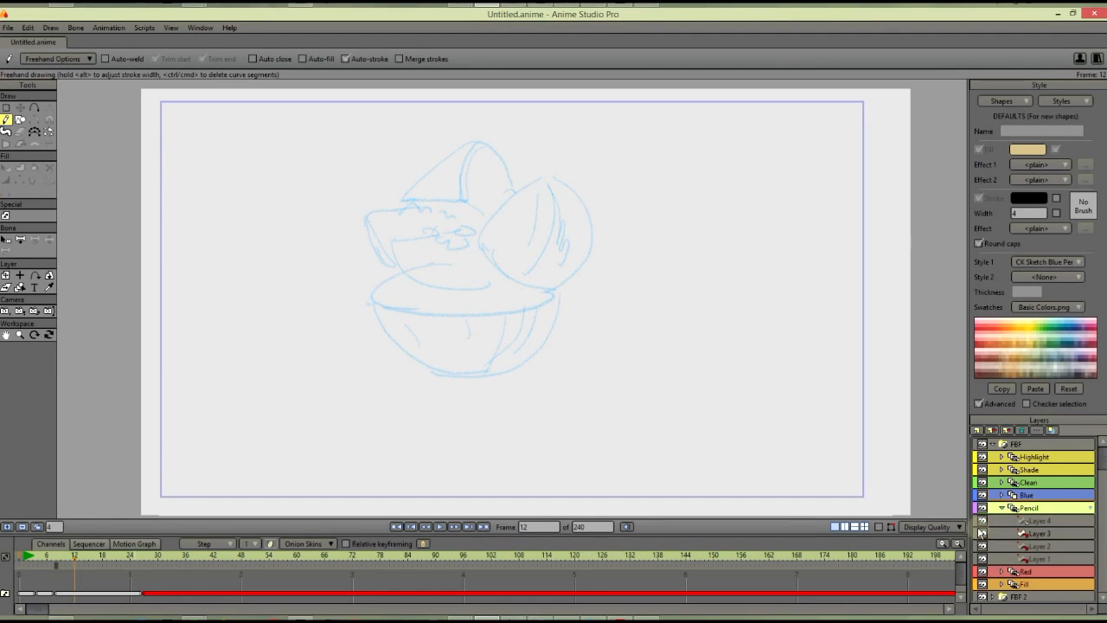
left_click(1024, 494)
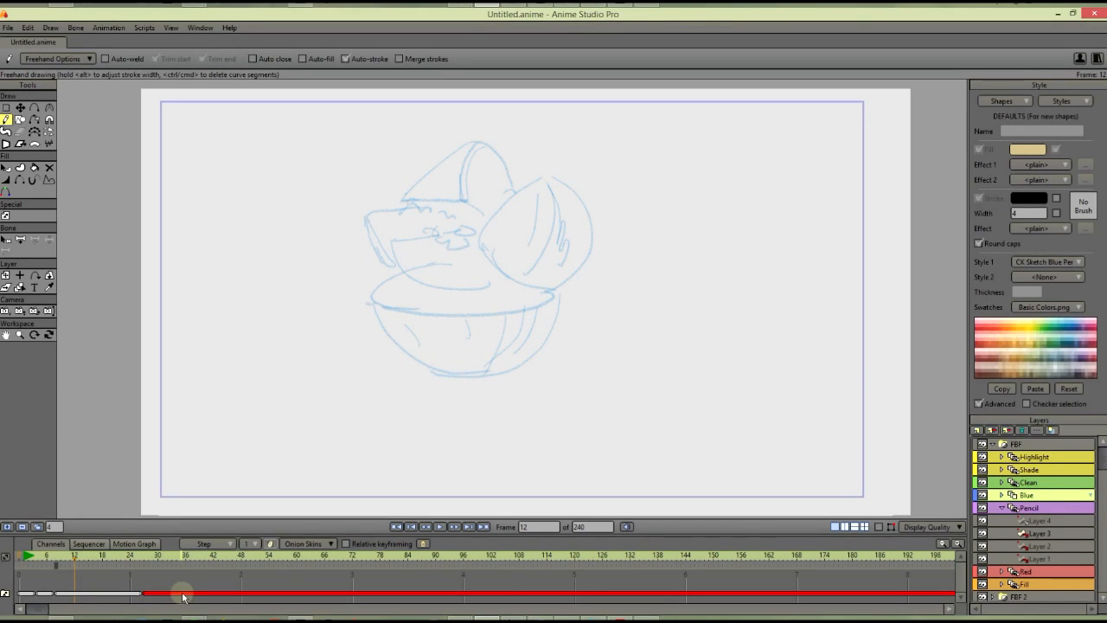
key("F2")
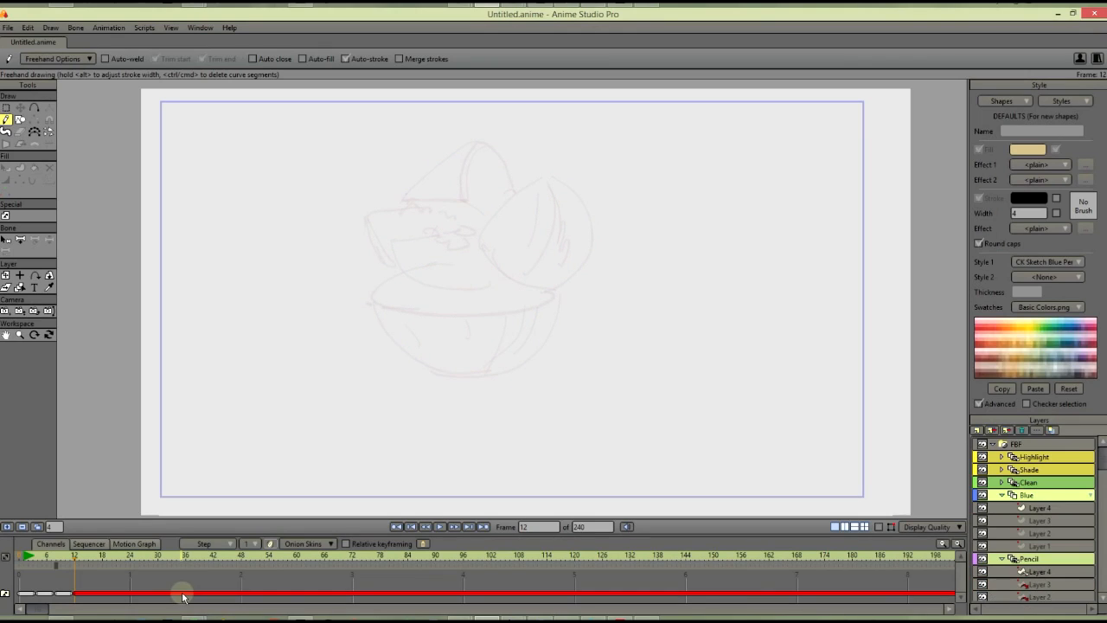
left_click(1002, 494)
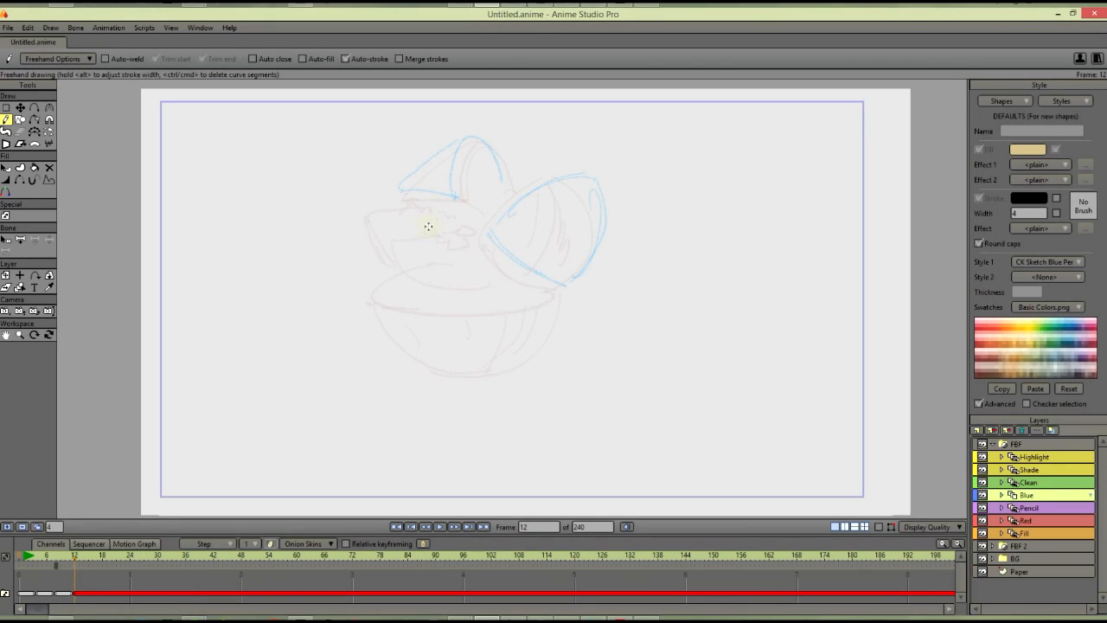
Step: Sketch a small flying fragment and a jagged, rounded shell piece at the left of the frame 12 drawing
left_click_drag(428, 228, 357, 237)
mouse_move(368, 192)
left_mouse_down()
mouse_move(362, 221)
mouse_move(326, 197)
mouse_move(358, 185)
left_mouse_up()
mouse_move(352, 237)
left_mouse_down()
mouse_move(372, 265)
mouse_move(446, 285)
left_mouse_up()
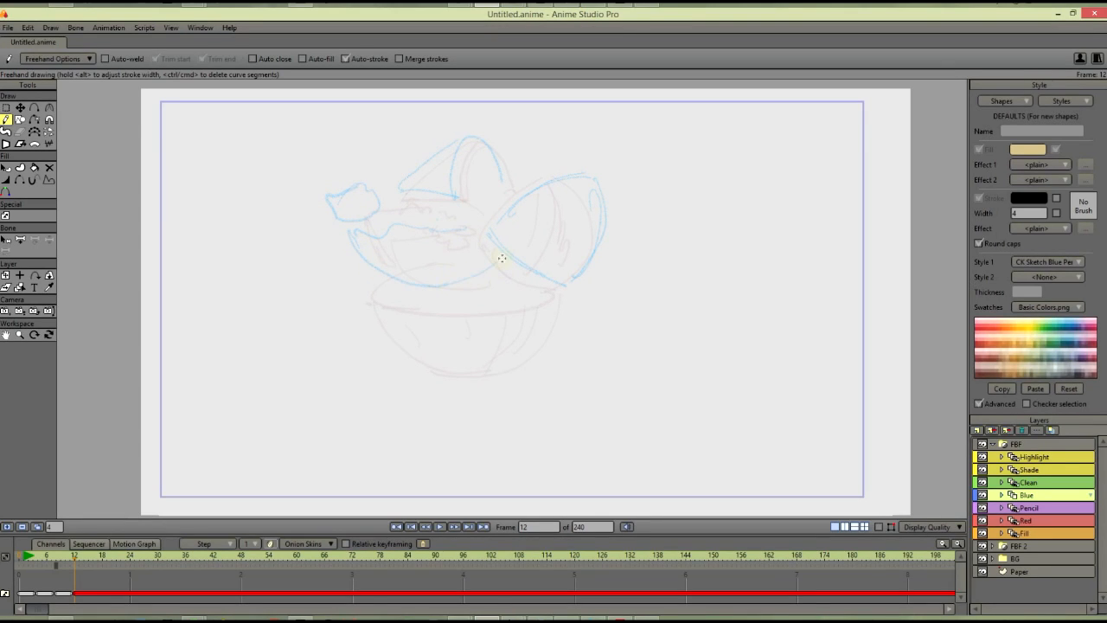
left_click_drag(502, 258, 392, 283)
left_click_drag(348, 231, 481, 275)
Step: Sketch splashes around the bowl's rim, outline the lower bowl and rework the left edge of the pointed top piece
mouse_move(508, 271)
left_mouse_down()
mouse_move(606, 259)
mouse_move(582, 291)
mouse_move(514, 301)
left_mouse_up()
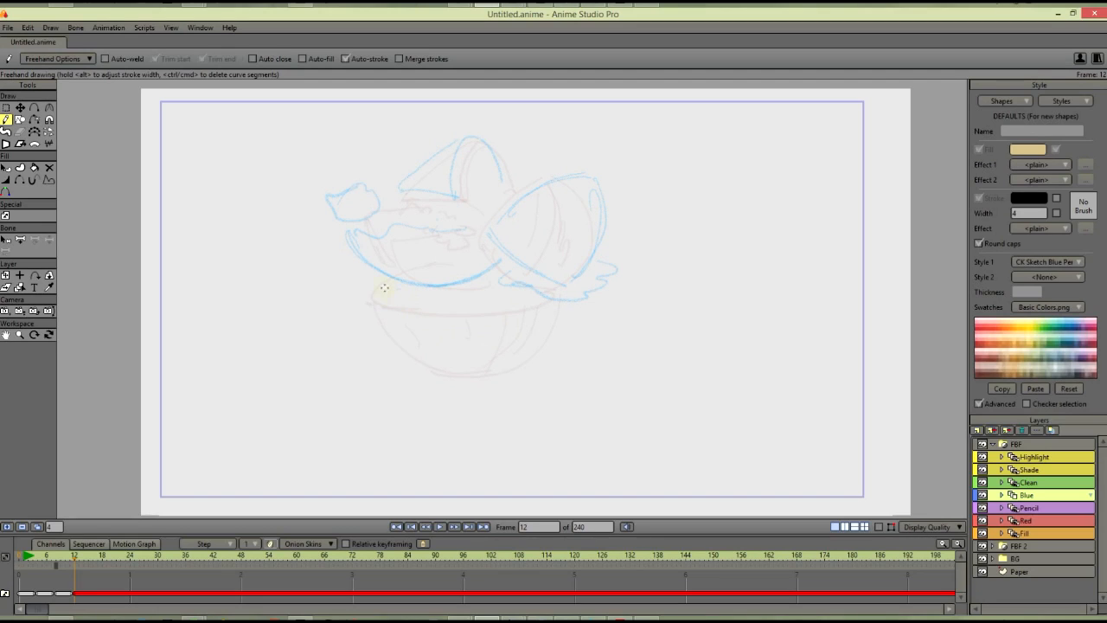
mouse_move(358, 298)
left_mouse_down()
mouse_move(573, 317)
mouse_move(548, 300)
left_mouse_up()
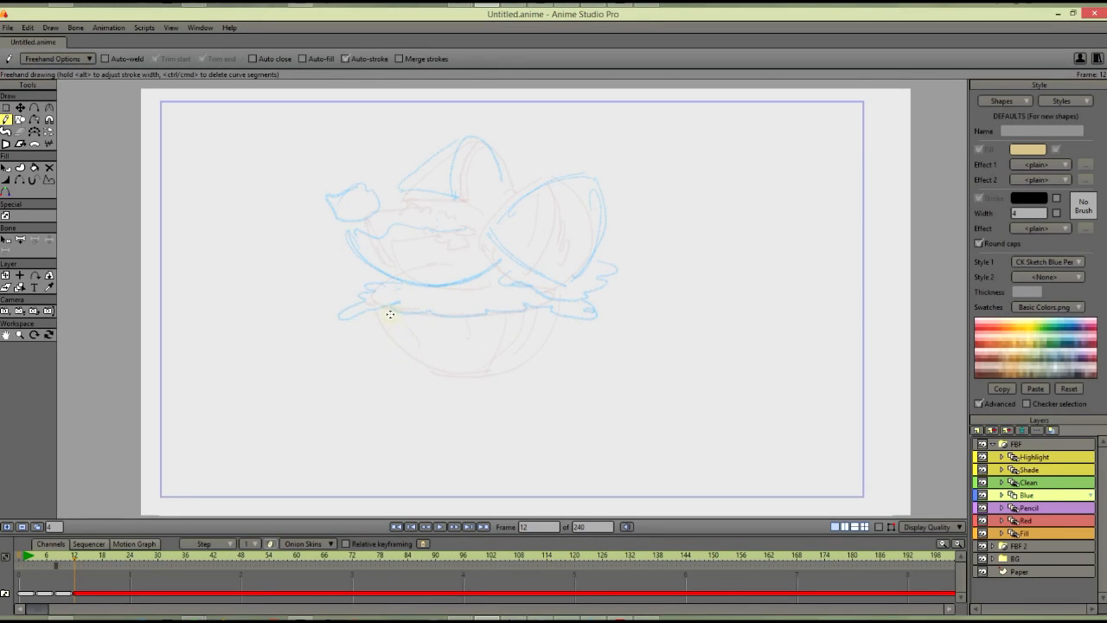
mouse_move(383, 321)
left_mouse_down()
mouse_move(460, 373)
mouse_move(557, 312)
mouse_move(435, 368)
left_mouse_up()
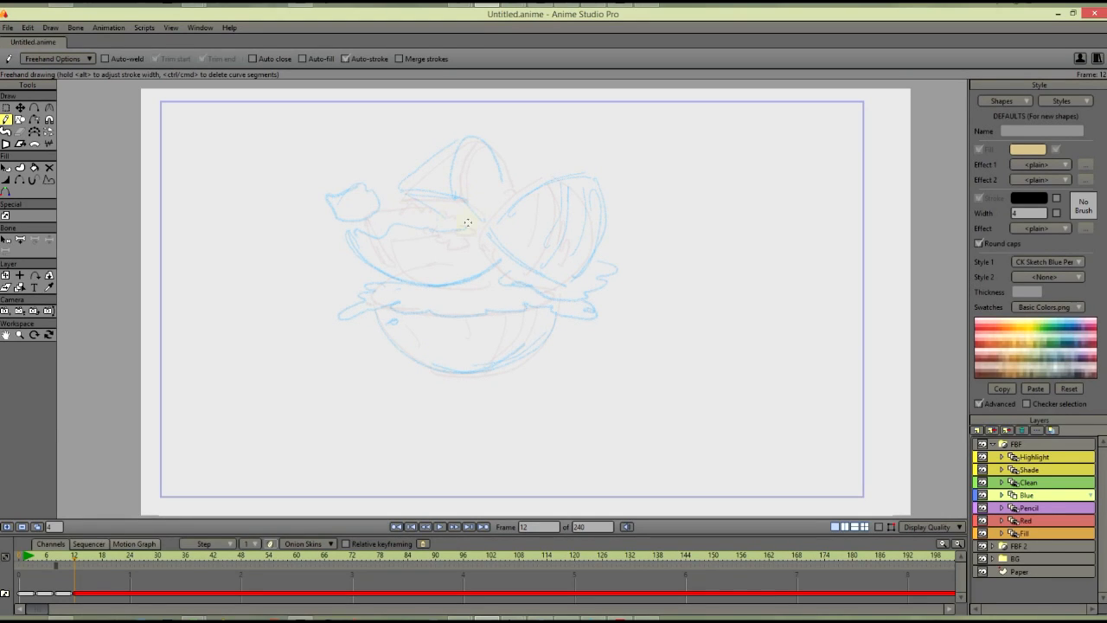
left_click_drag(443, 141, 398, 190)
left_click(438, 153, "ctrl")
Step: Add a new drawing at frame 16 and sketch the tilted right shell with splashes, the lower bowl and its ground shadow
left_click(8, 526)
mouse_move(560, 288)
left_mouse_down()
mouse_move(635, 198)
mouse_move(630, 139)
mouse_move(563, 127)
mouse_move(492, 219)
mouse_move(524, 254)
left_mouse_up()
mouse_move(644, 208)
left_mouse_down()
mouse_move(642, 249)
mouse_move(569, 287)
left_mouse_up()
left_click_drag(588, 273, 626, 229)
left_click_drag(550, 253, 595, 228)
mouse_move(538, 226)
left_mouse_down()
mouse_move(637, 199)
mouse_move(524, 230)
left_mouse_up()
mouse_move(524, 230)
left_mouse_down()
mouse_move(610, 194)
mouse_move(643, 198)
left_mouse_up()
left_click_drag(497, 387, 447, 389)
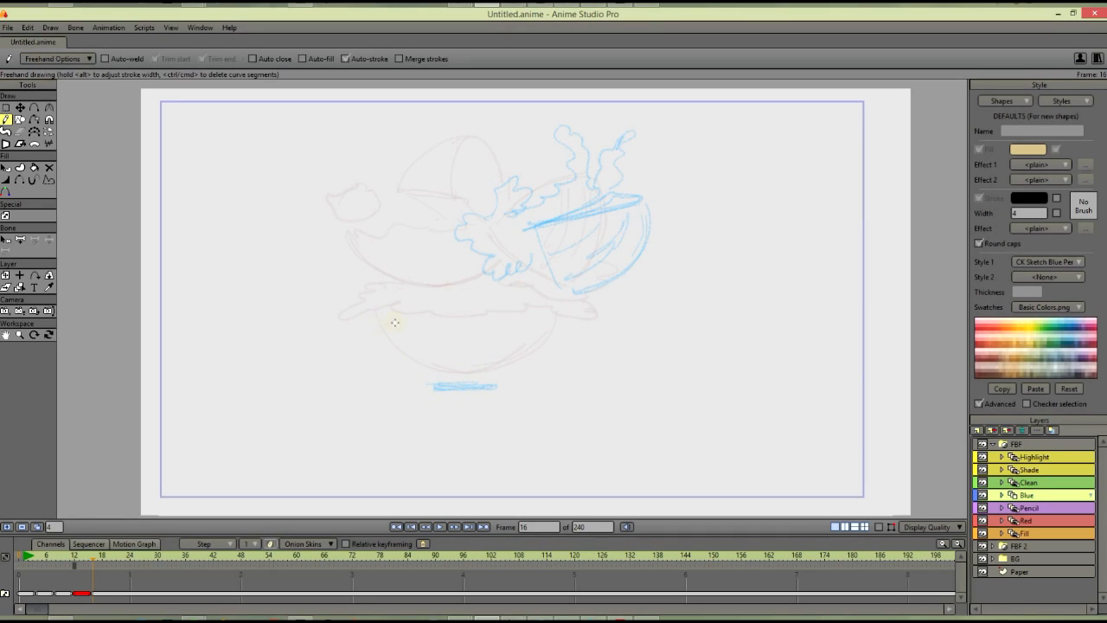
mouse_move(448, 316)
left_mouse_down()
mouse_move(554, 328)
mouse_move(509, 372)
mouse_move(389, 355)
left_mouse_up()
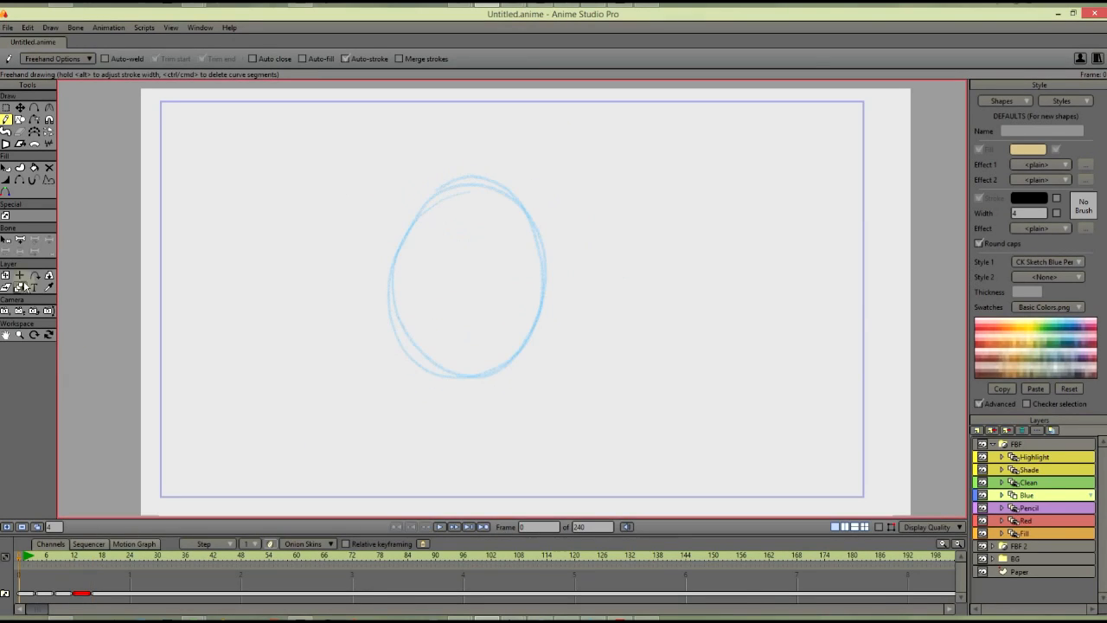
Step: Shift the whole Blue layer right and down at frame 0 to about X 0.30, Y -0.30
left_click(6, 275)
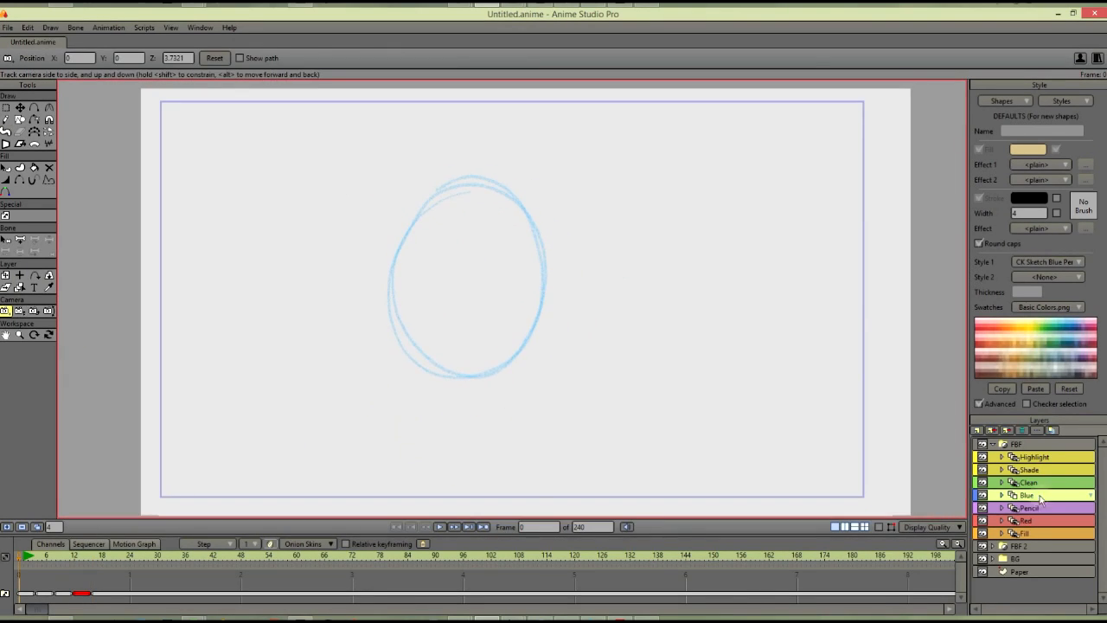
left_click_drag(488, 335, 542, 378)
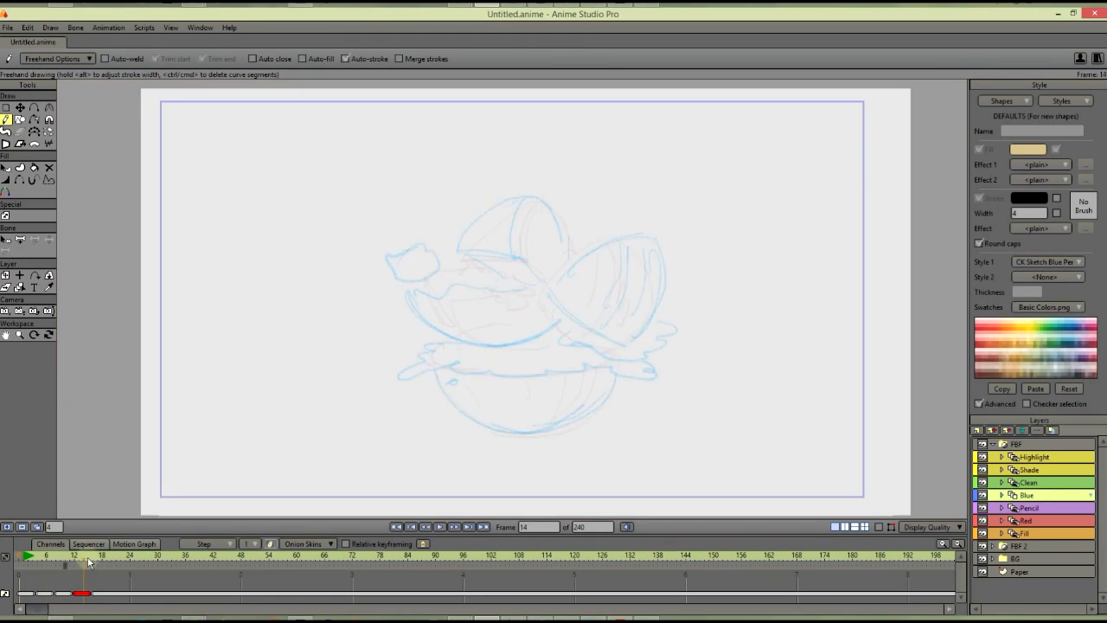
Step: Sketch the domed top shell piece on frame 16 and add a wavy splash between it and the right shell
left_click_drag(699, 255, 577, 298)
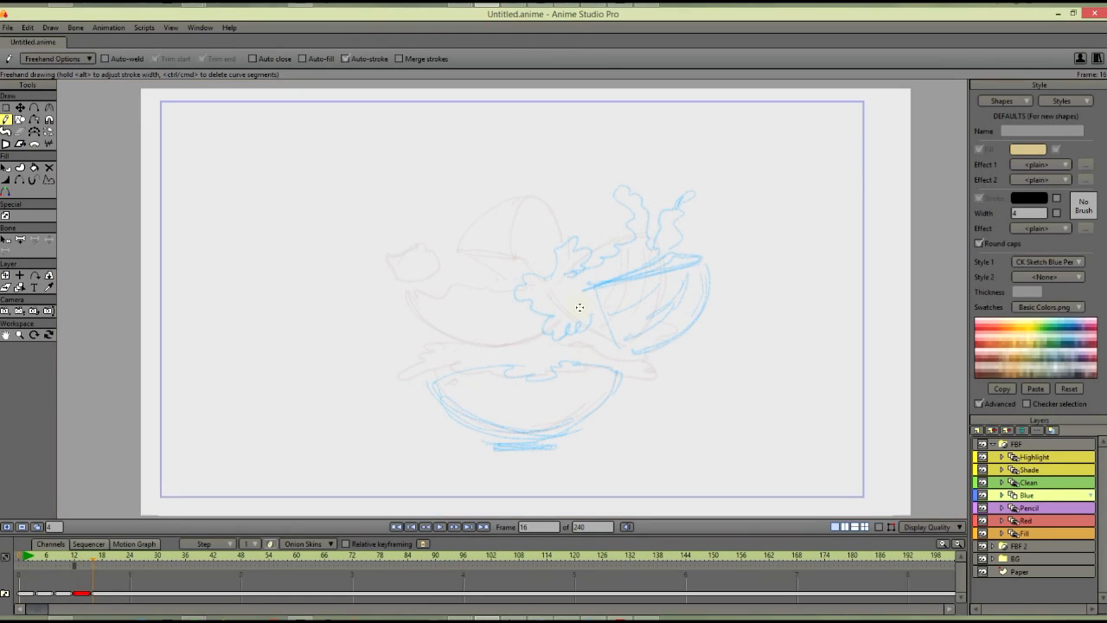
mouse_move(547, 237)
left_mouse_down()
mouse_move(493, 190)
mouse_move(425, 247)
left_mouse_up()
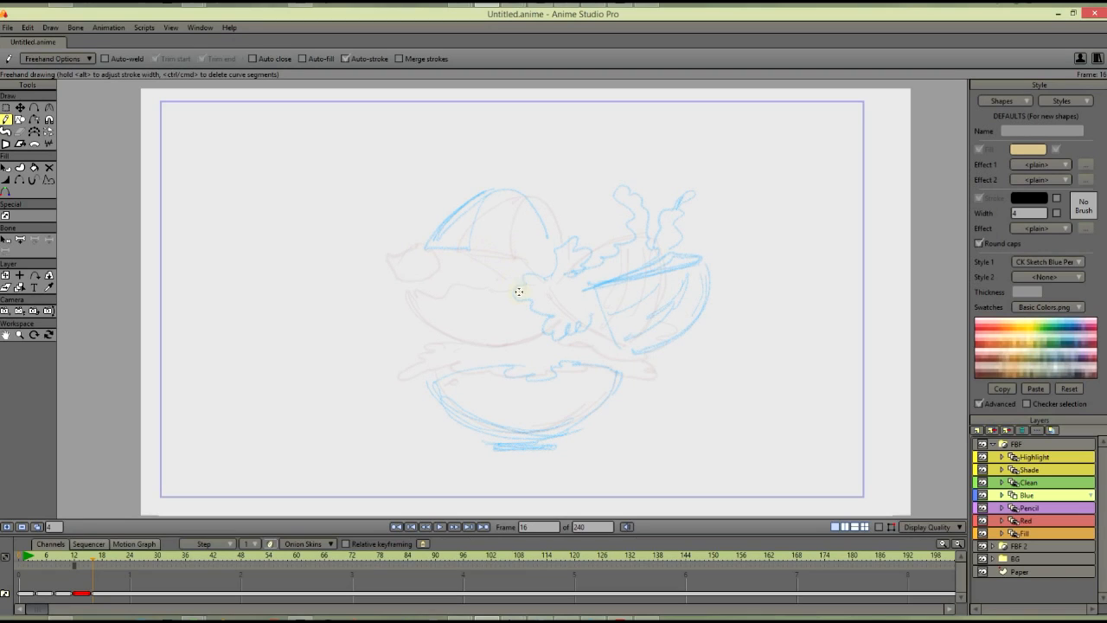
left_click(6, 275)
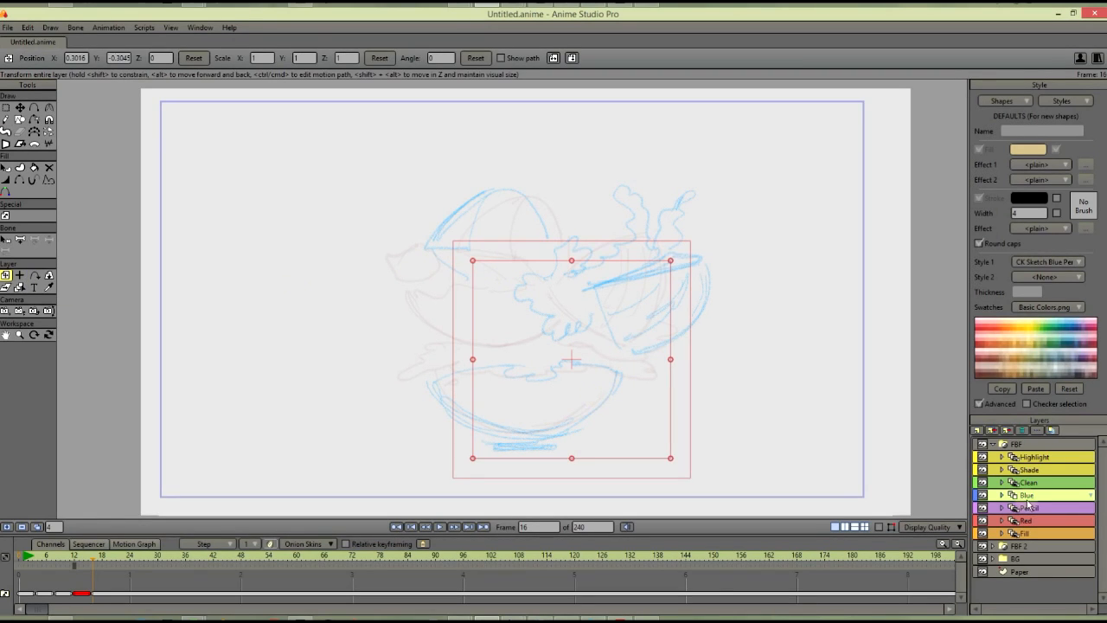
left_click(6, 120)
left_click_drag(473, 248, 571, 233)
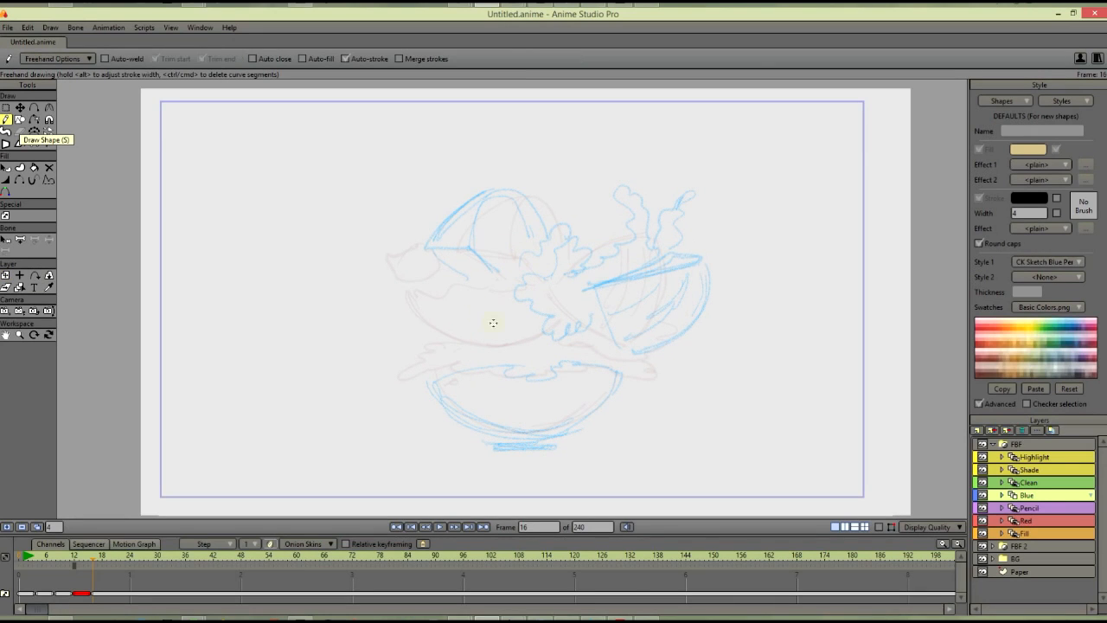
Step: Sketch the left splash, the flying fragment with its blob, and the tilted left shell on frame 16
mouse_move(492, 300)
left_mouse_down()
mouse_move(412, 283)
mouse_move(439, 313)
left_mouse_up()
left_click_drag(401, 299, 470, 328)
mouse_move(372, 253)
left_mouse_down()
mouse_move(402, 232)
mouse_move(396, 262)
left_mouse_up()
left_click_drag(341, 251, 367, 261)
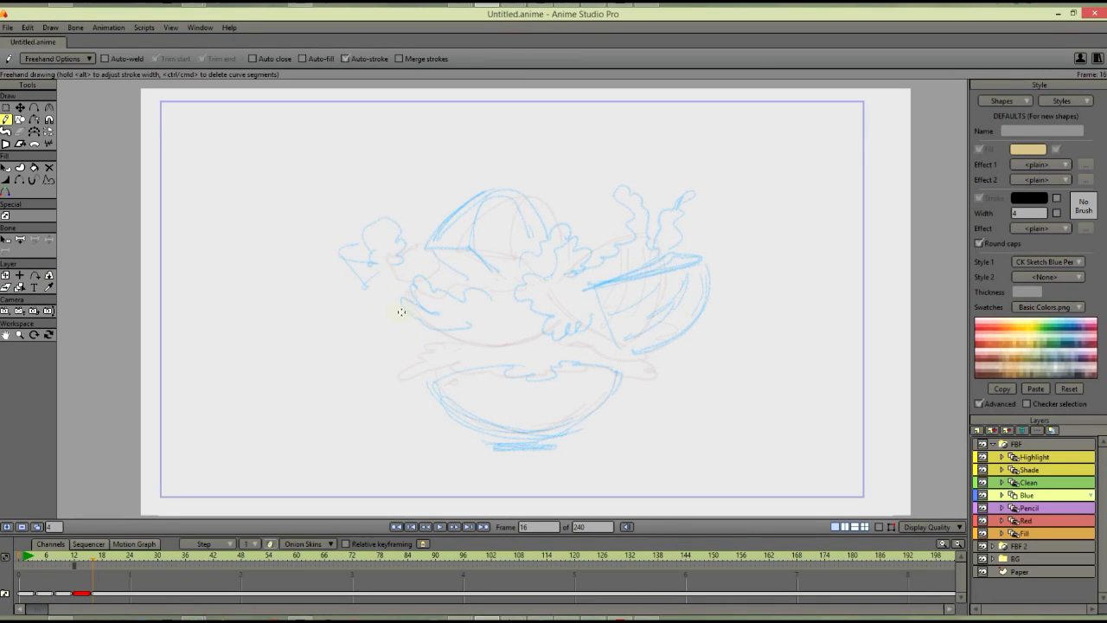
left_click_drag(400, 300, 381, 341)
left_click_drag(409, 312, 390, 329)
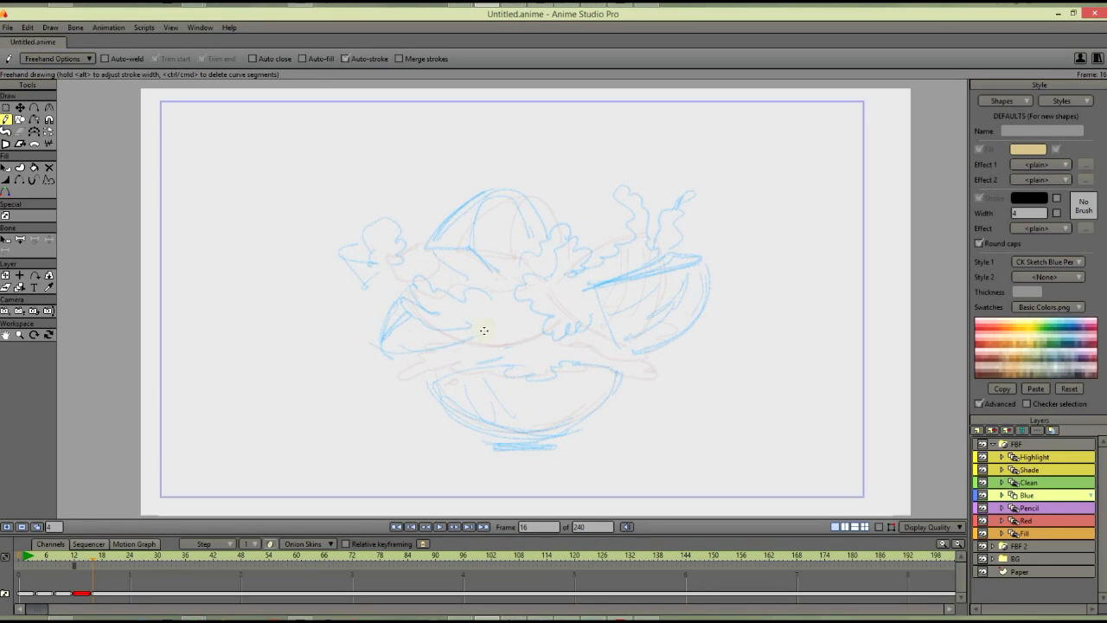
left_click_drag(489, 300, 462, 328)
Step: Select the strokes above the bowl on frame 16 and move them straight up, away from the bowl
key("g")
left_click_drag(395, 165, 389, 364)
left_click(280, 58)
mouse_move(373, 197)
left_mouse_down()
mouse_move(486, 350)
mouse_move(385, 168)
left_mouse_up()
left_click(20, 107)
left_click_drag(616, 286, 616, 236)
left_click(7, 119)
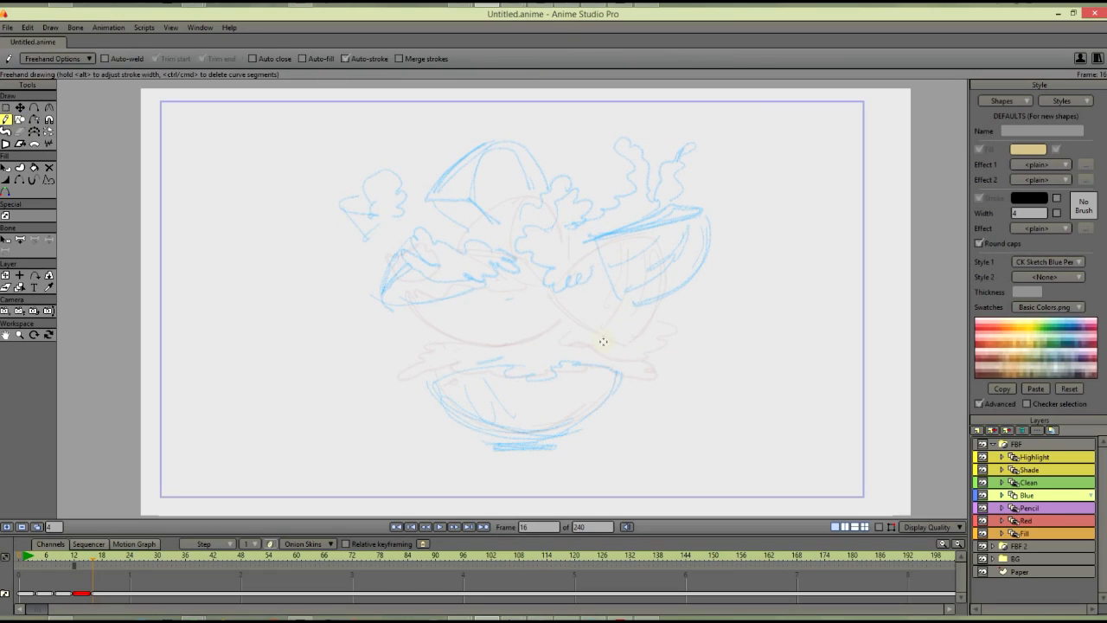
Step: Undo the last stroke, redraw the splash rising from the right shell and add small droplets on frame 16
key("ctrl+z")
left_click_drag(657, 204, 674, 162)
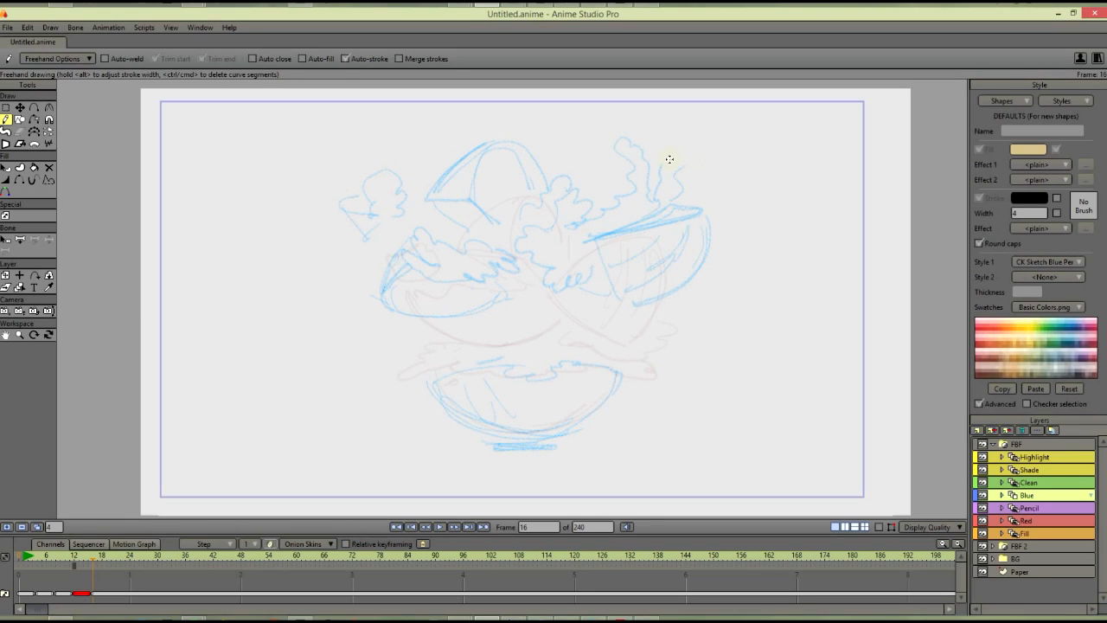
mouse_move(663, 165)
left_mouse_down()
mouse_move(687, 146)
mouse_move(709, 153)
mouse_move(674, 168)
mouse_move(698, 163)
mouse_move(694, 171)
left_mouse_up()
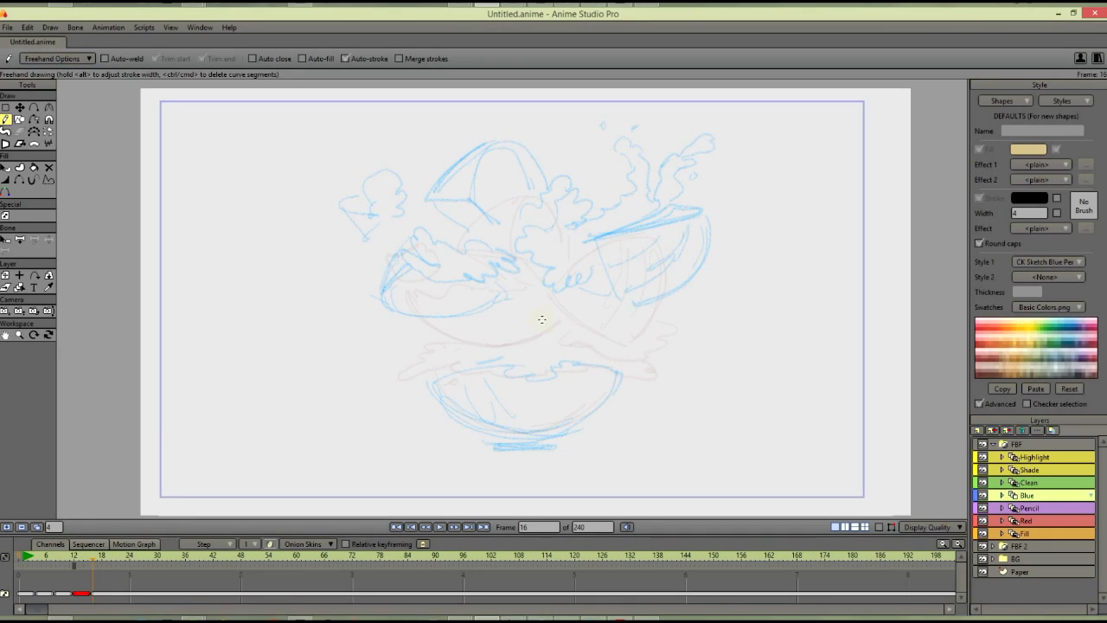
left_click_drag(557, 303, 563, 309)
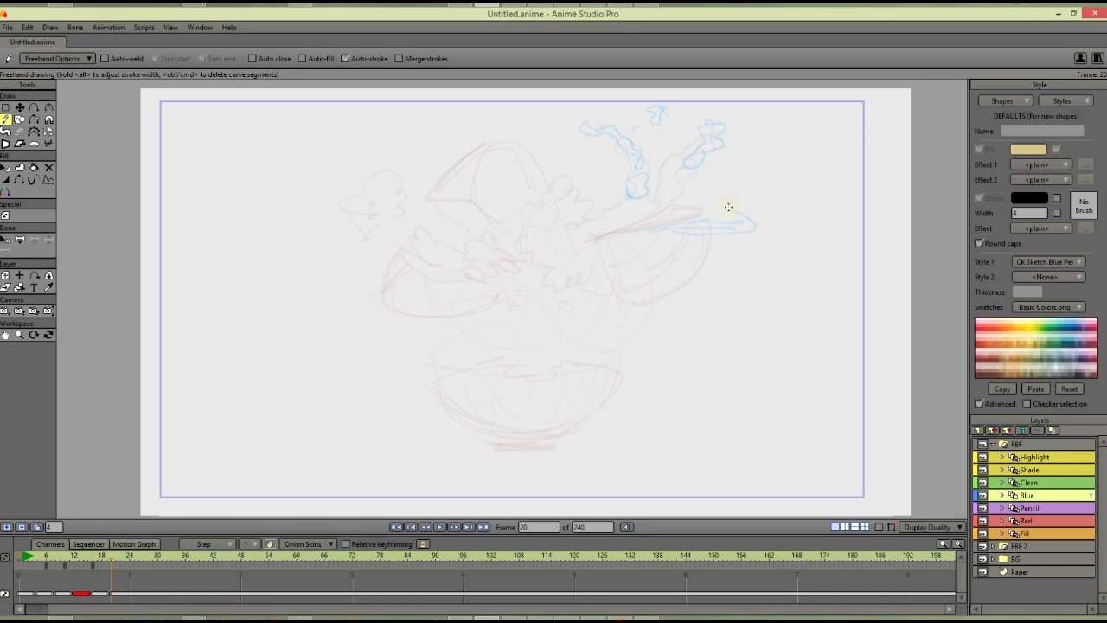
Step: Sketch the rounded right shell on frame 20 with its rim, outer curve and inner contour lines
left_click_drag(717, 207, 669, 223)
left_click_drag(760, 230, 680, 278)
mouse_move(637, 234)
left_mouse_down()
mouse_move(666, 279)
mouse_move(760, 251)
left_mouse_up()
left_click_drag(642, 230, 756, 234)
left_click_drag(650, 245, 734, 242)
left_click_drag(678, 268, 745, 256)
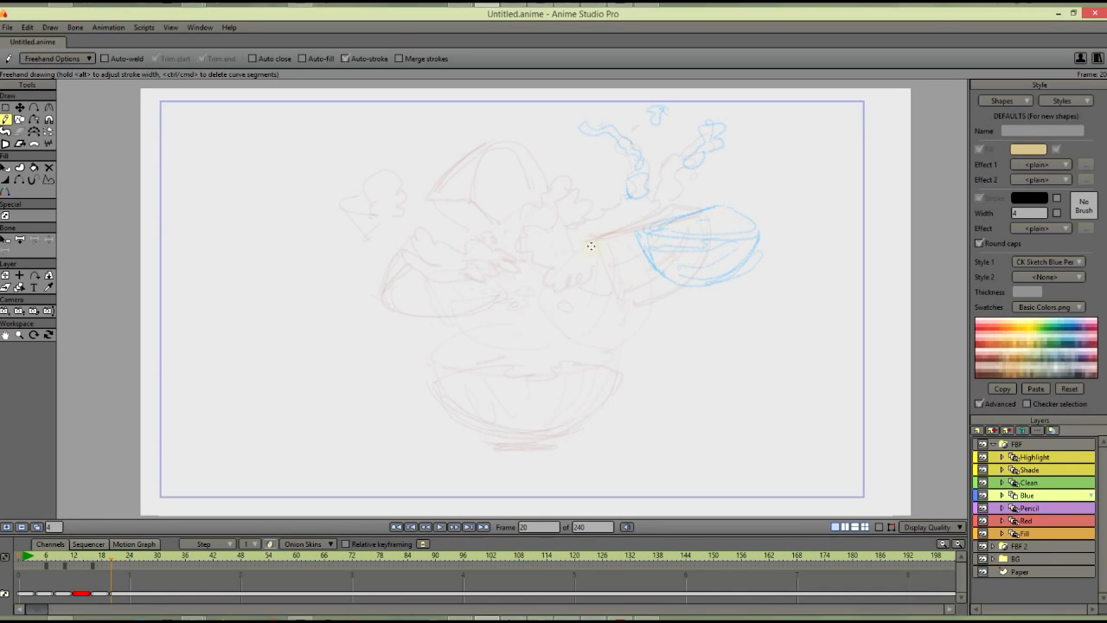
Step: Sketch the splash blob beside the right shell and the tilted top shell piece with its inner edges on frame 20
mouse_move(587, 238)
left_mouse_down()
mouse_move(615, 272)
mouse_move(617, 262)
left_mouse_up()
left_click_drag(467, 132, 404, 178)
left_click_drag(405, 178, 447, 185)
mouse_move(465, 131)
left_mouse_down()
mouse_move(422, 176)
mouse_move(496, 223)
left_mouse_up()
left_click_drag(408, 180, 487, 225)
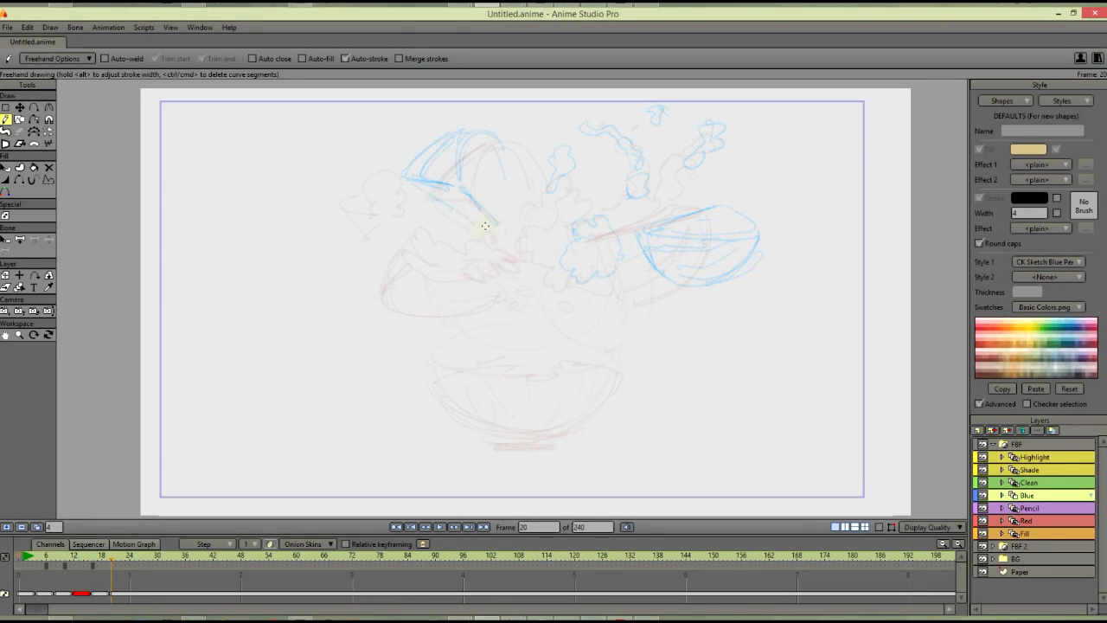
left_click_drag(497, 143, 510, 217)
Step: Sketch the left splash shape, the splashes beside the bowl and a wavy splash below the top piece on frame 20
left_click_drag(351, 252, 339, 275)
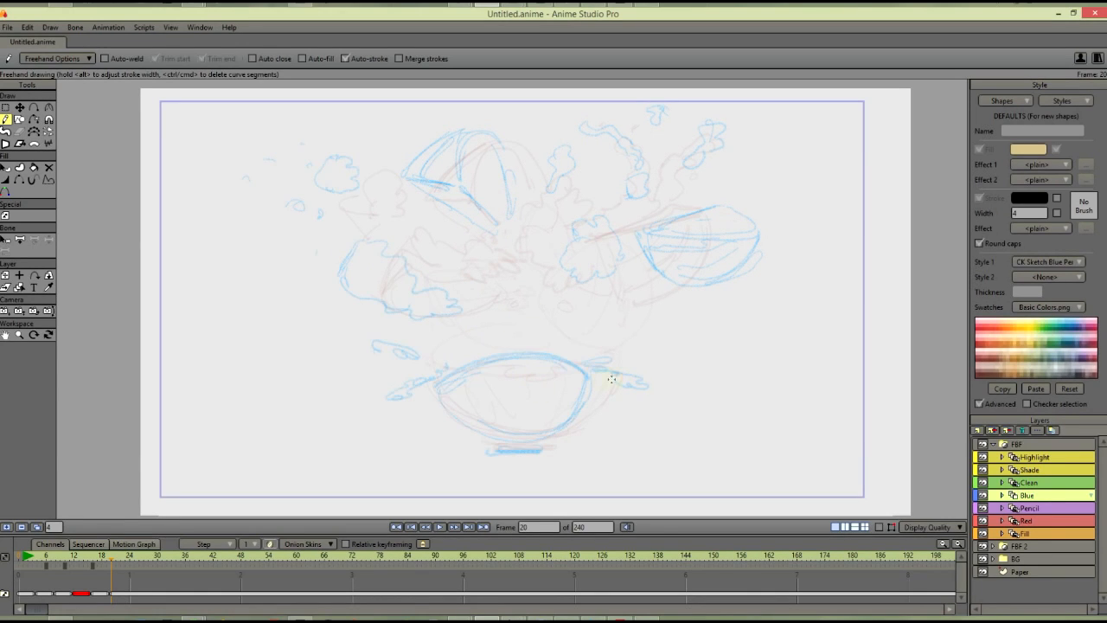
left_click_drag(612, 376, 595, 371)
left_click_drag(380, 205, 451, 249)
Step: Add a new drawing at frame 24 and sketch the right shell, the central blob and droplets along the upper right
left_click(36, 526)
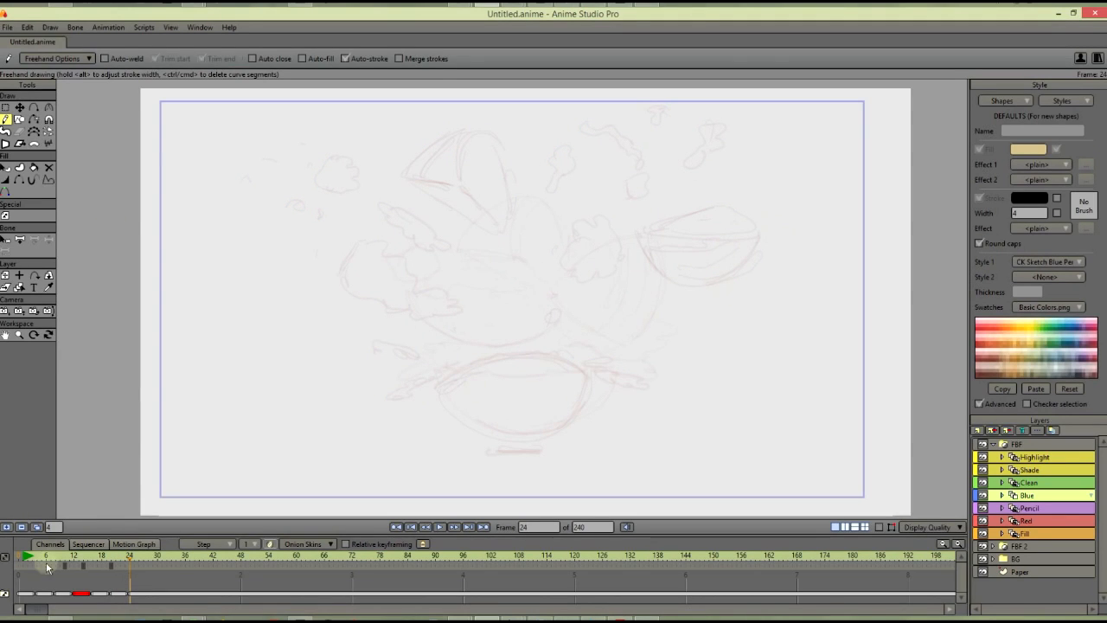
mouse_move(787, 214)
left_mouse_down()
mouse_move(792, 232)
mouse_move(774, 217)
left_mouse_up()
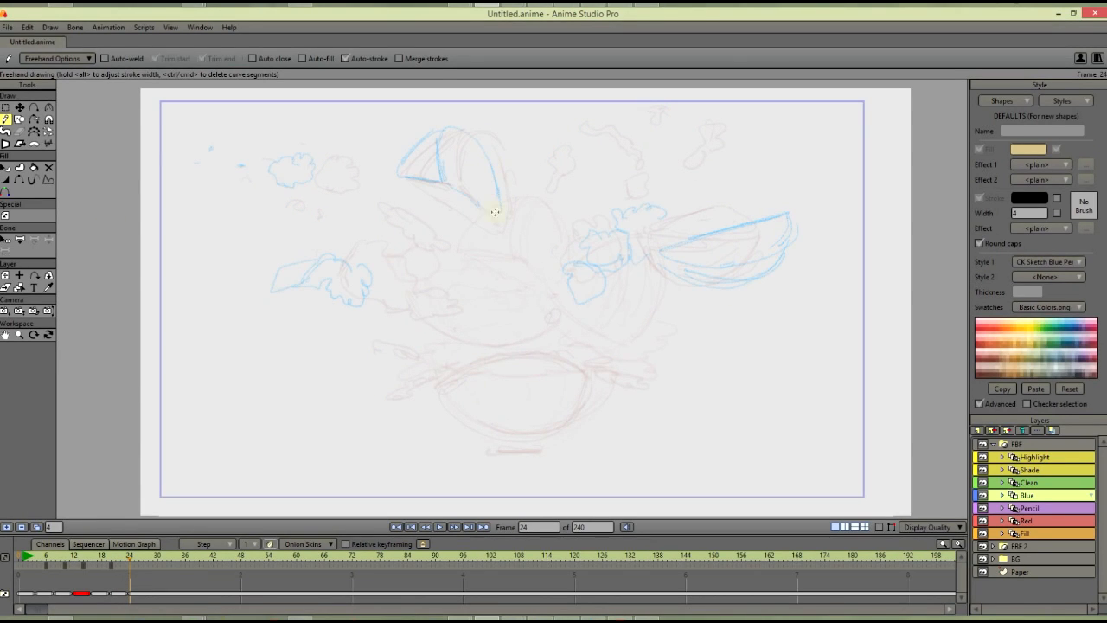
left_click_drag(522, 232, 541, 263)
mouse_move(622, 153)
left_mouse_down()
mouse_move(626, 121)
mouse_move(654, 148)
mouse_move(732, 118)
mouse_move(747, 158)
left_mouse_up()
left_click_drag(645, 176, 650, 190)
left_click_drag(561, 144, 565, 150)
left_click_drag(562, 157, 559, 176)
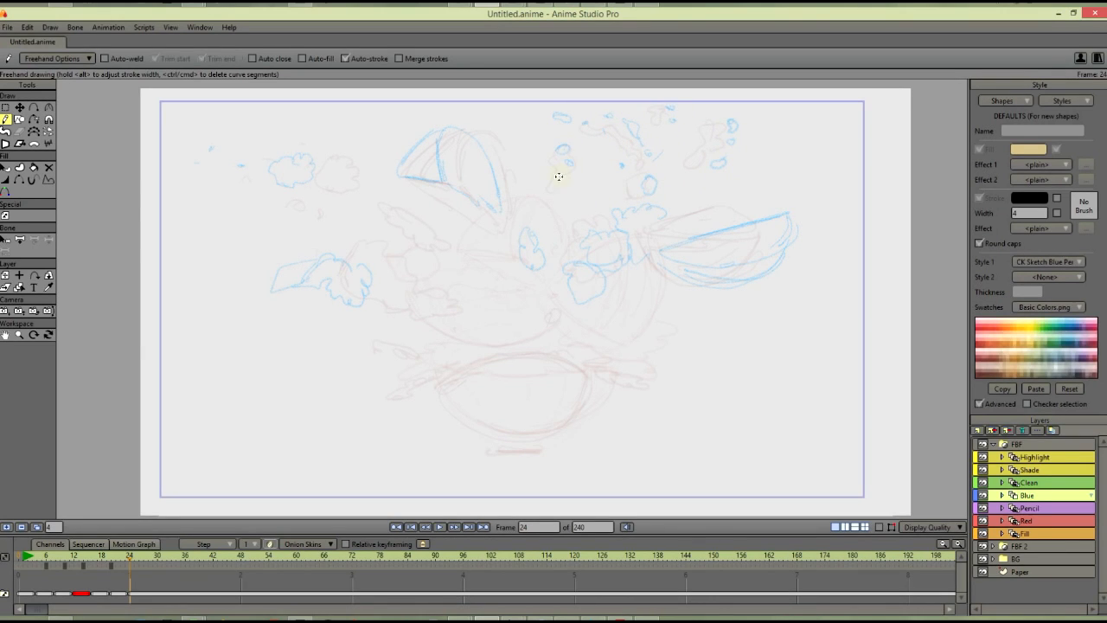
Step: Sketch the left splash droplets, the tipped bowl with its inner edge, and the top piece's lower edge on frame 24
left_click_drag(361, 199, 429, 239)
left_click_drag(496, 370, 489, 449)
left_click_drag(478, 380, 519, 446)
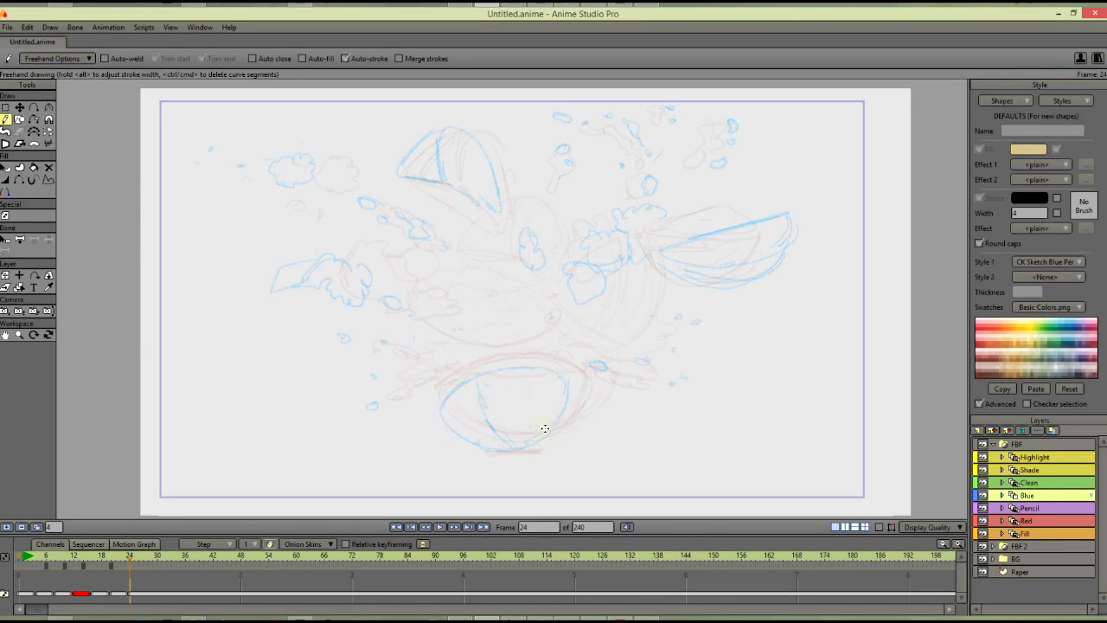
left_click_drag(447, 185, 498, 217)
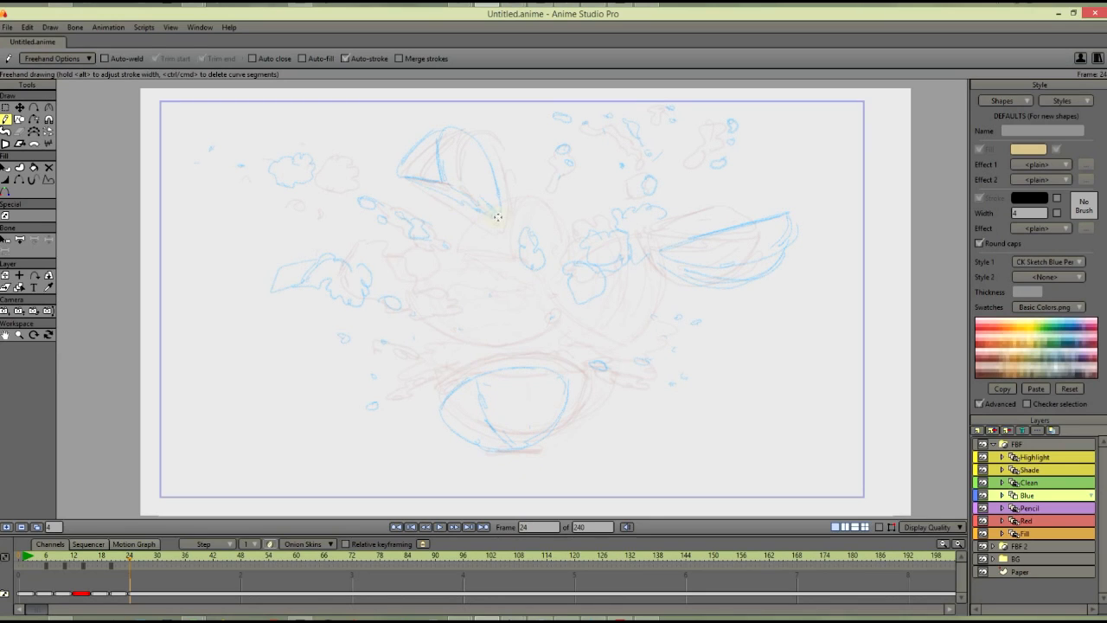
Step: Add a new drawing at frame 28 and sketch upper-right droplets and the falling right shell with its rim and contours
left_click(8, 526)
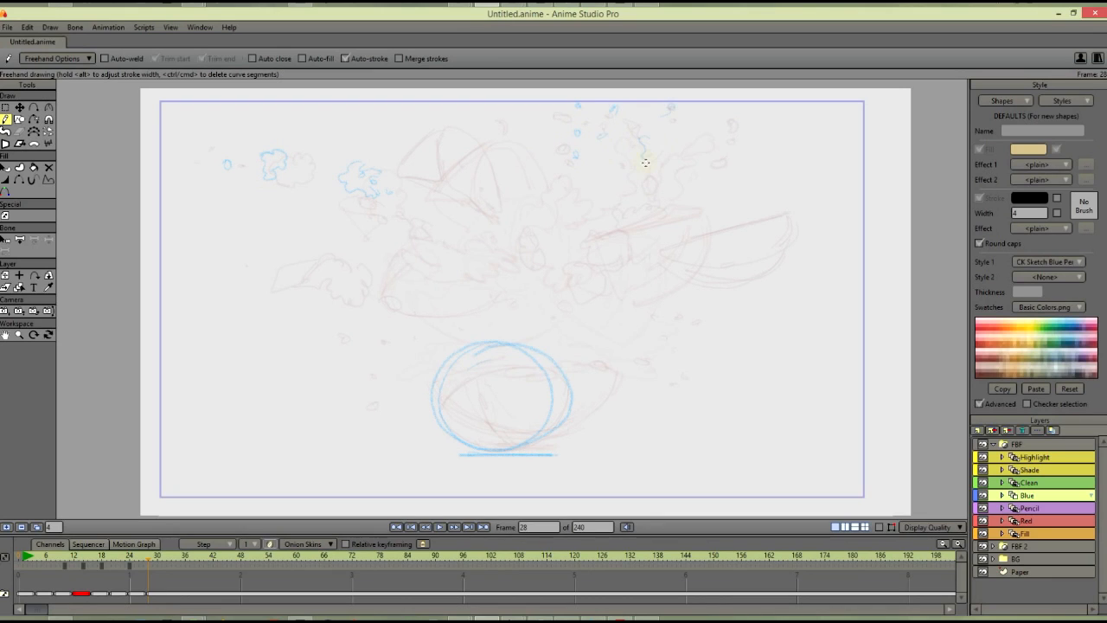
left_click_drag(645, 163, 647, 176)
mouse_move(704, 139)
left_mouse_down()
mouse_move(718, 135)
mouse_move(693, 149)
left_mouse_up()
left_click_drag(726, 266, 801, 249)
left_click_drag(811, 248, 770, 296)
left_click_drag(757, 260, 695, 272)
mouse_move(683, 275)
left_mouse_down()
mouse_move(729, 299)
mouse_move(768, 298)
left_mouse_up()
left_click_drag(814, 263, 682, 278)
left_click_drag(690, 281, 776, 308)
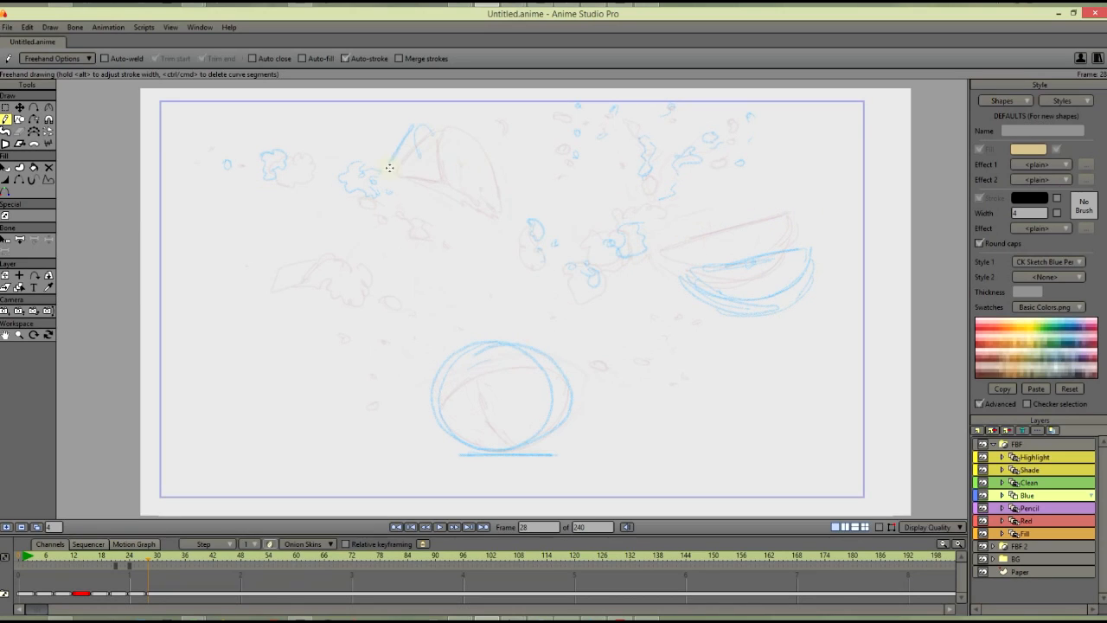
Step: Sketch the top shell piece and the left shell piece with its broken edge and nearby droplets on frame 28
left_click_drag(385, 177, 427, 165)
left_click_drag(422, 127, 520, 207)
left_click_drag(503, 102, 506, 109)
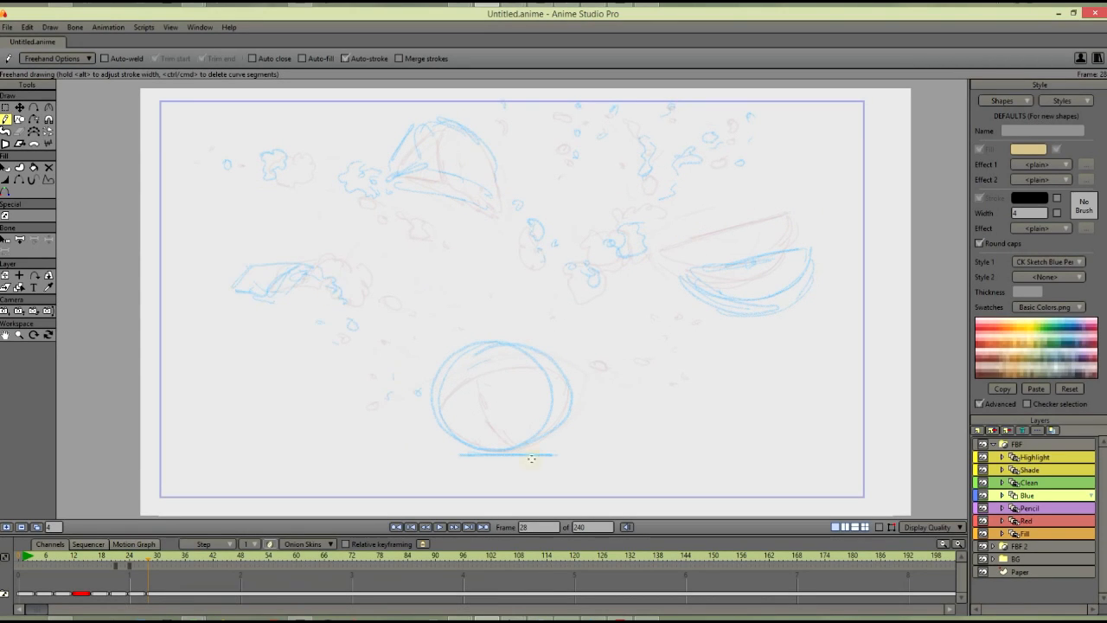
Step: Sketch the ground shading beneath the round bowl and scatter small droplets on its right side on frame 28
left_click_drag(532, 459, 472, 459)
left_click_drag(716, 332, 722, 329)
left_click_drag(763, 337, 770, 336)
left_click_drag(616, 364, 622, 366)
left_click_drag(686, 365, 690, 368)
Step: Set the animation's end frame to 36 and play back the rough animation
left_click(439, 527)
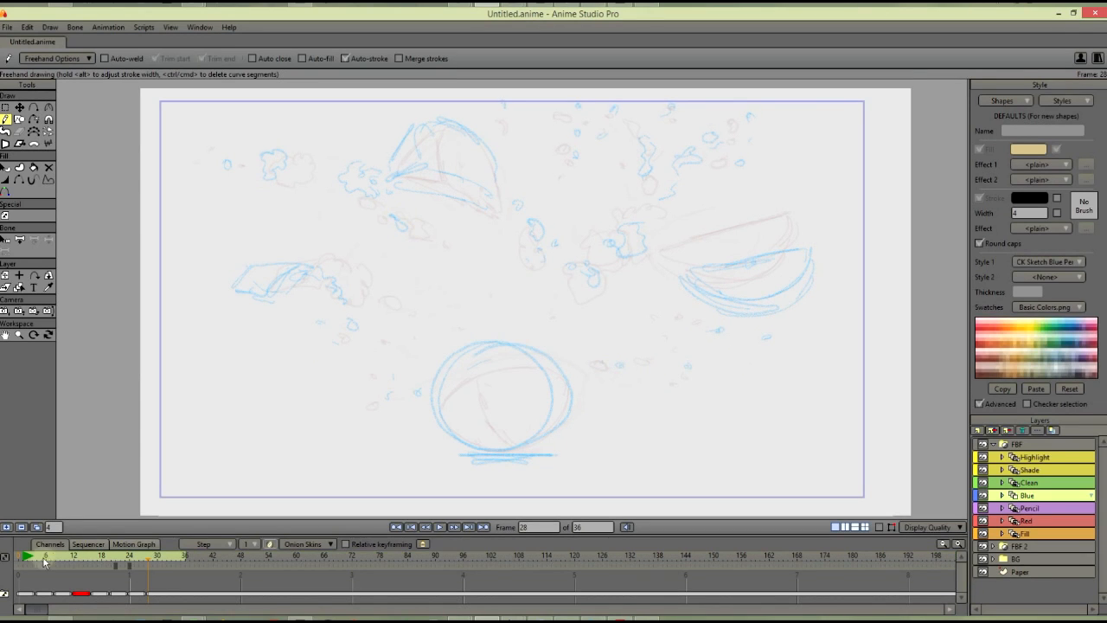
left_click(439, 527)
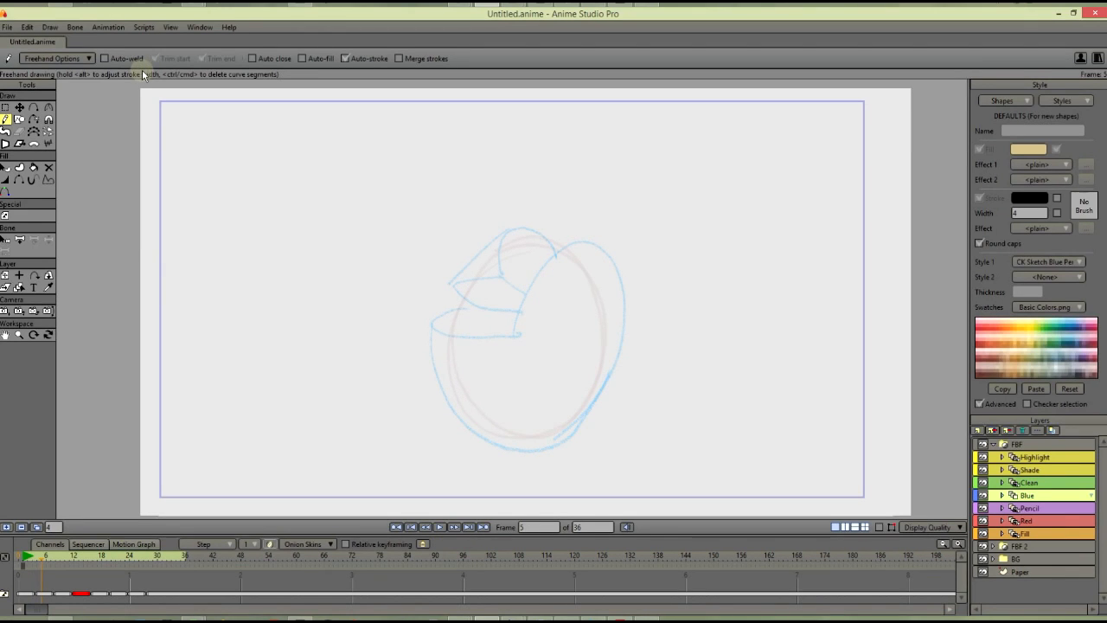
Step: Sketch curved and jagged vertical contour lines inside the whole egg on frame 0
mouse_move(31, 555)
left_mouse_down()
mouse_move(143, 560)
mouse_move(19, 560)
left_mouse_up()
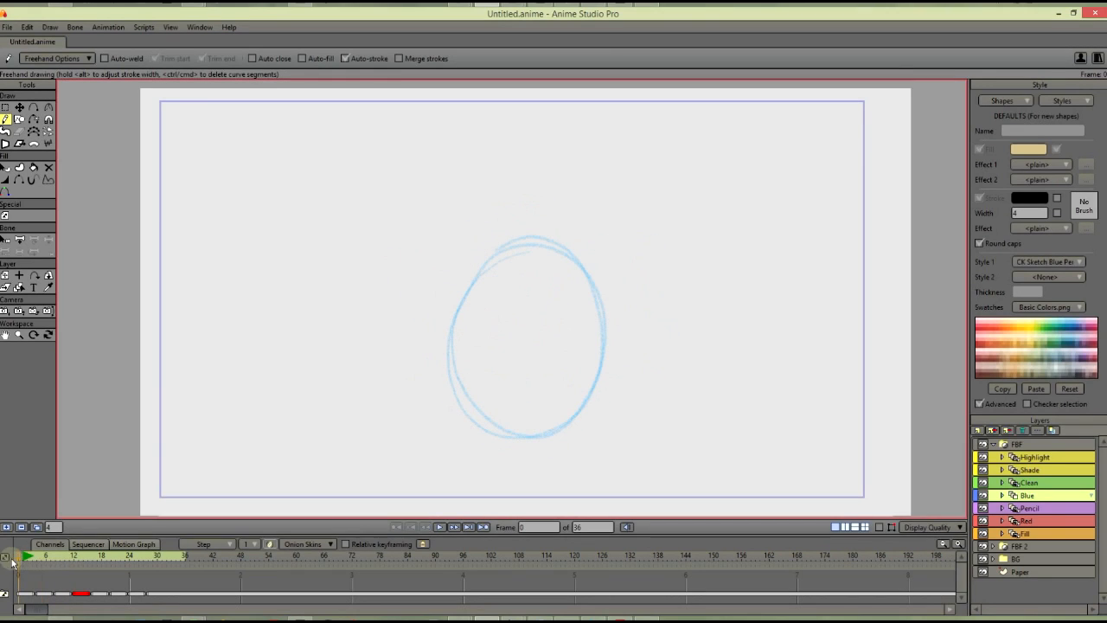
mouse_move(541, 253)
left_mouse_down()
mouse_move(549, 352)
mouse_move(528, 420)
mouse_move(562, 296)
mouse_move(531, 440)
mouse_move(561, 398)
left_mouse_up()
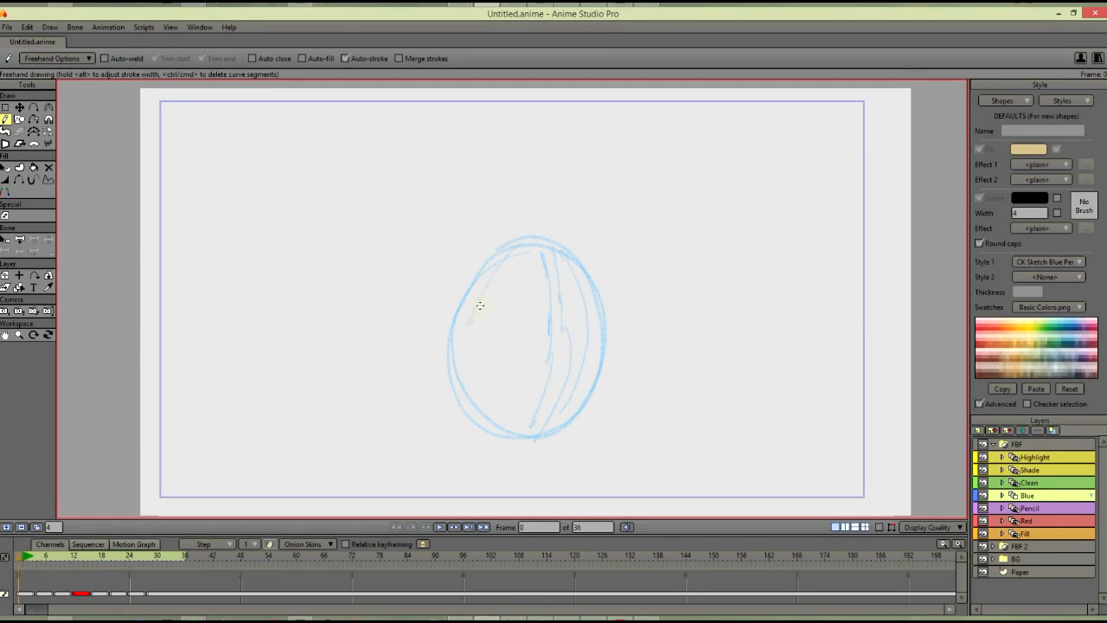
left_click_drag(479, 305, 470, 365)
left_click_drag(519, 247, 506, 428)
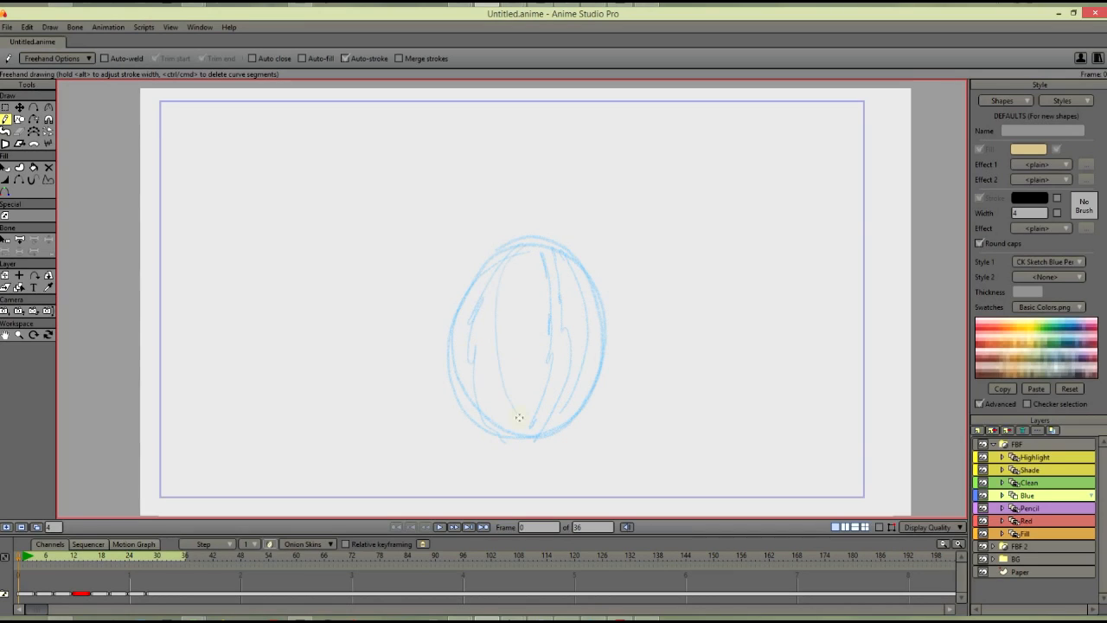
Step: Sketch contour lines on the right and lower parts of the cracked egg on frame 6
left_click(50, 558)
left_click_drag(580, 343, 524, 445)
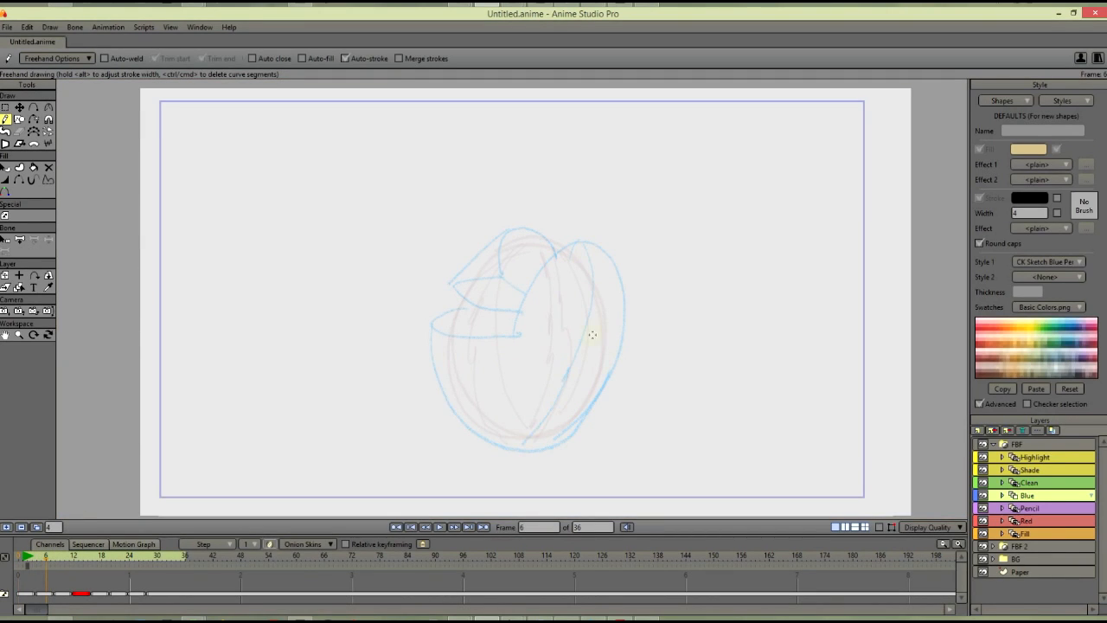
left_click_drag(608, 280, 607, 320)
Step: Ink the egg's outline and its jagged vertical stripes in the Clean layer on frame 1
left_click_drag(52, 558, 22, 557)
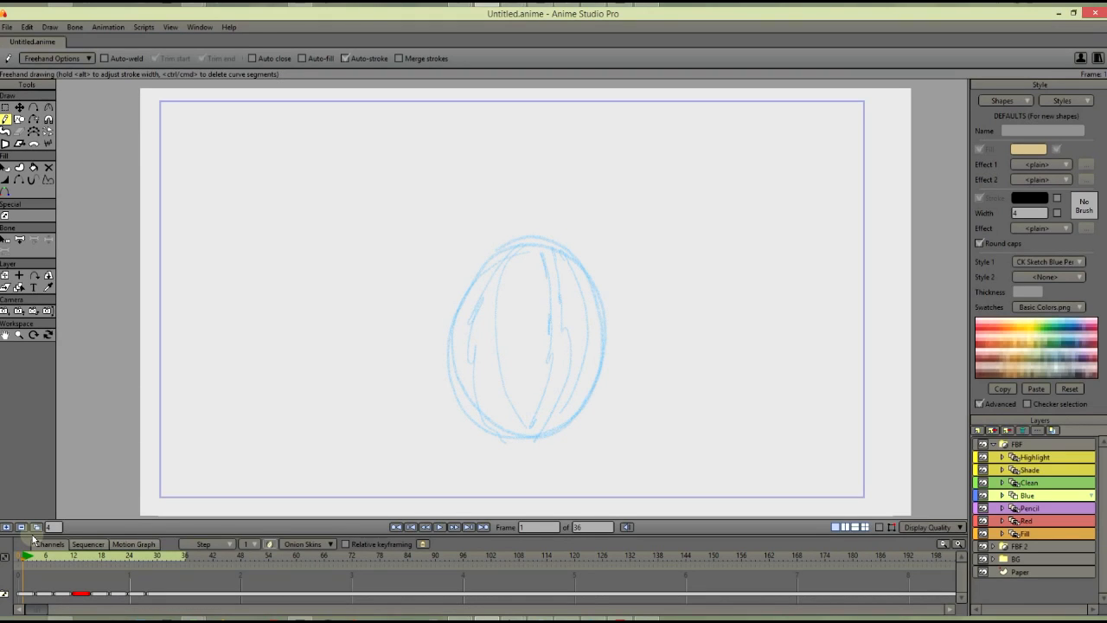
left_click(1044, 482)
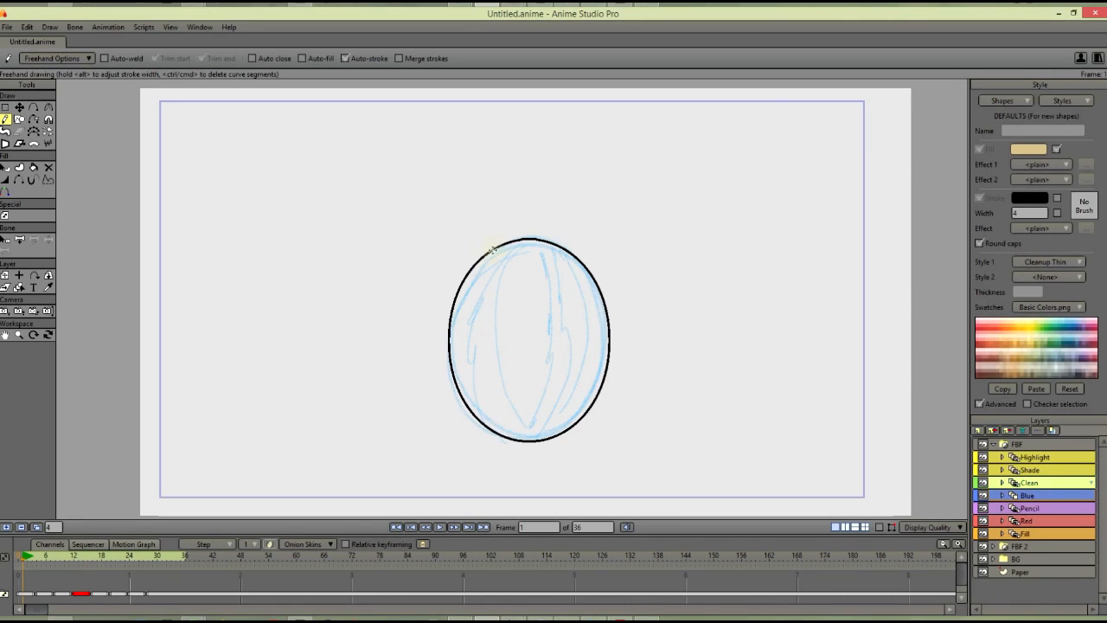
left_click_drag(493, 250, 490, 430)
left_click_drag(505, 242, 528, 440)
mouse_move(546, 240)
left_mouse_down()
mouse_move(535, 440)
mouse_move(557, 434)
left_mouse_up()
key("ctrl+z")
left_click_drag(537, 239, 551, 348)
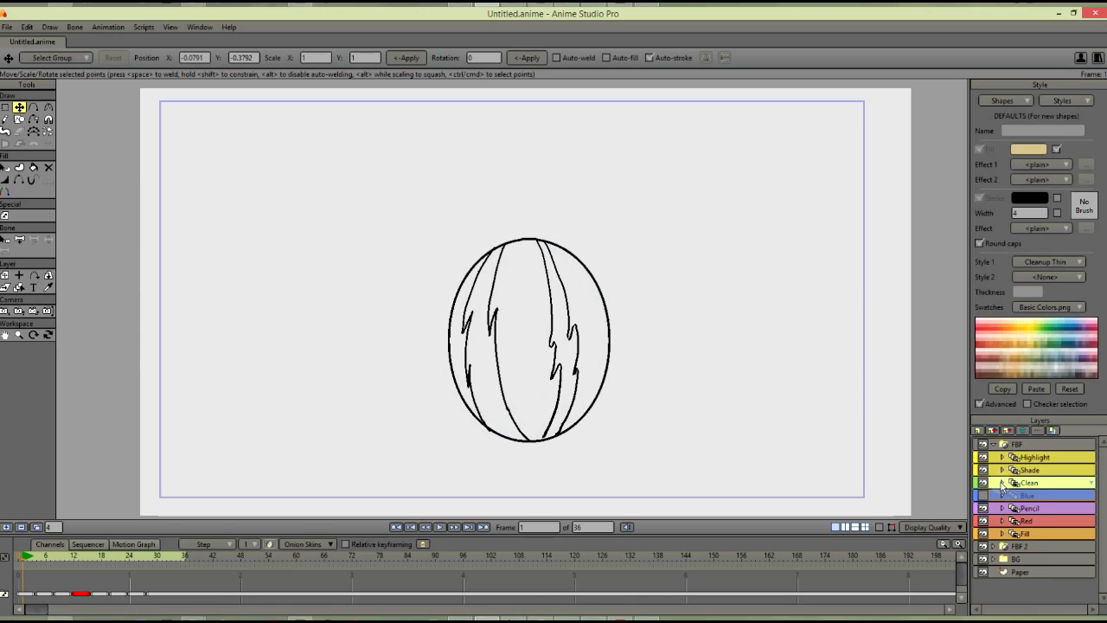
Step: Check the drawings inside the Clean layer, turn the Blue layer's visibility back on and reselect Clean
left_click(1001, 482)
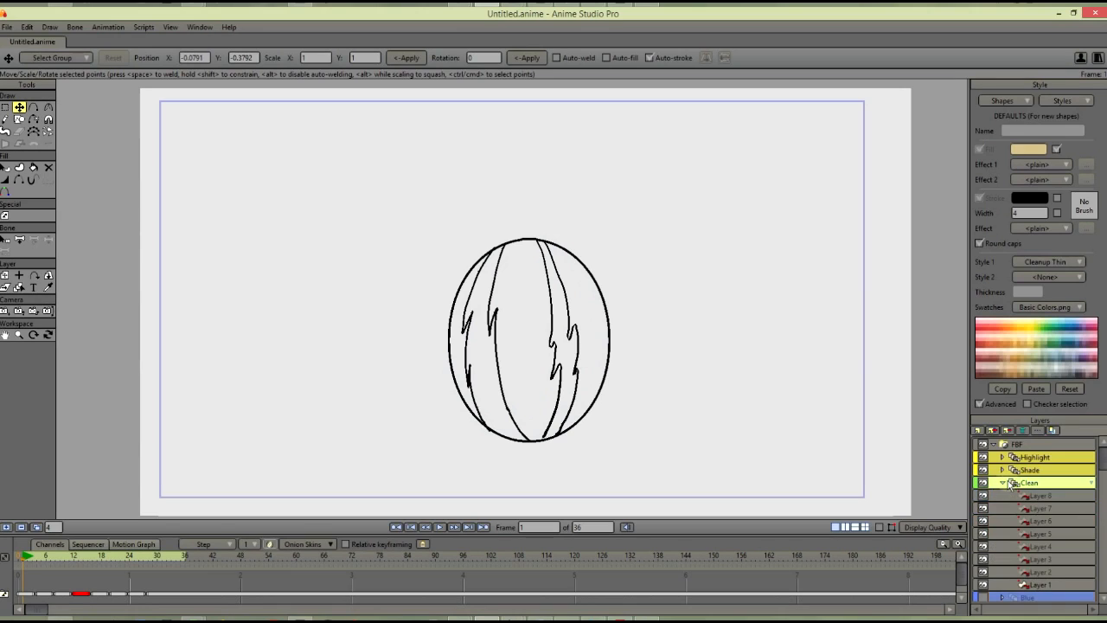
left_click(1001, 482)
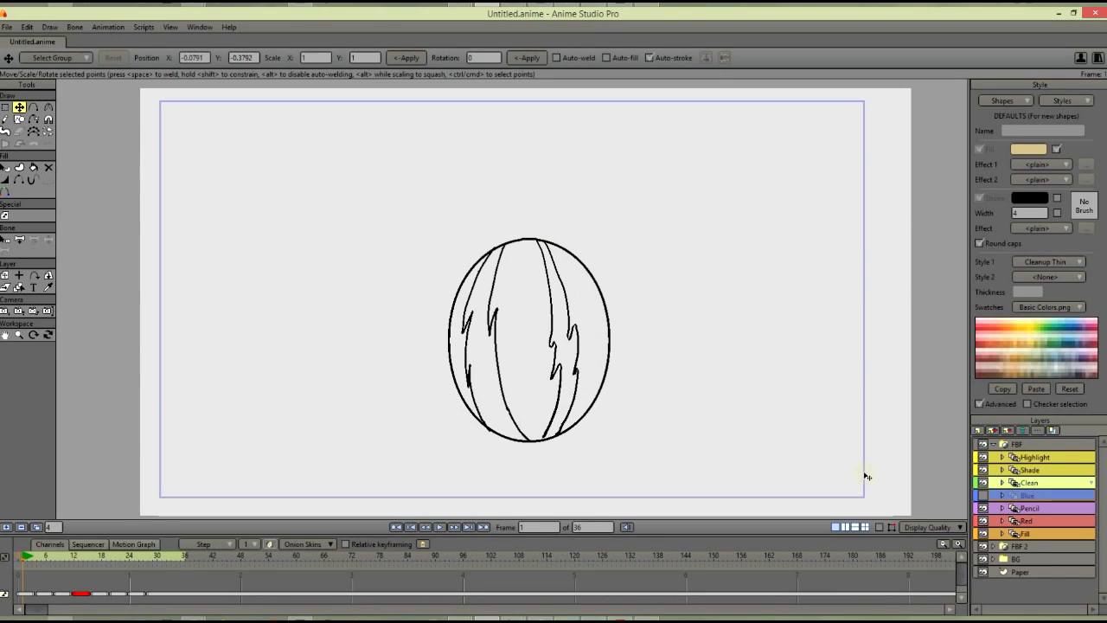
left_click(1029, 495)
left_click_drag(1005, 499, 1041, 487)
left_click(1043, 472)
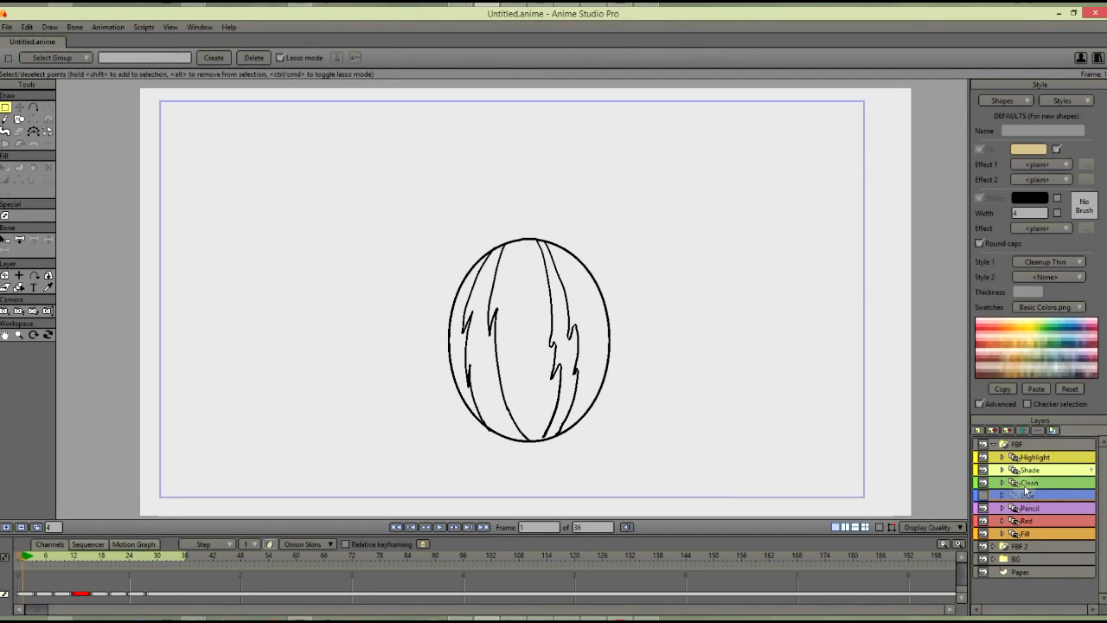
left_click(983, 494)
left_click(1020, 480)
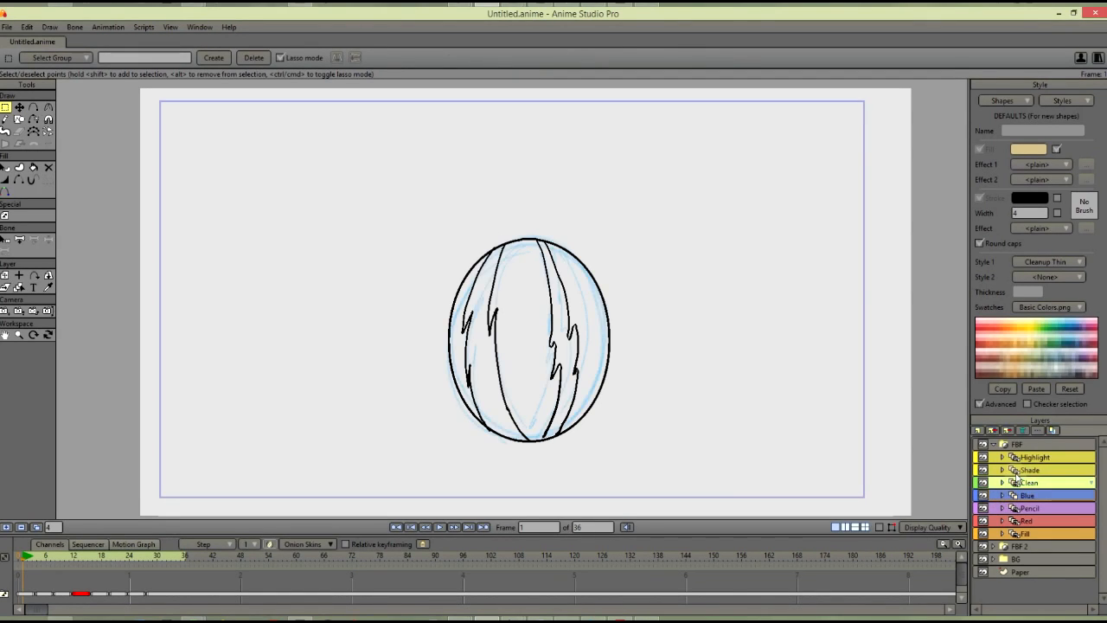
Step: Go to frame 4, turn off onion skins, and ink the right shell, the front rim and the top piece
left_click(6, 119)
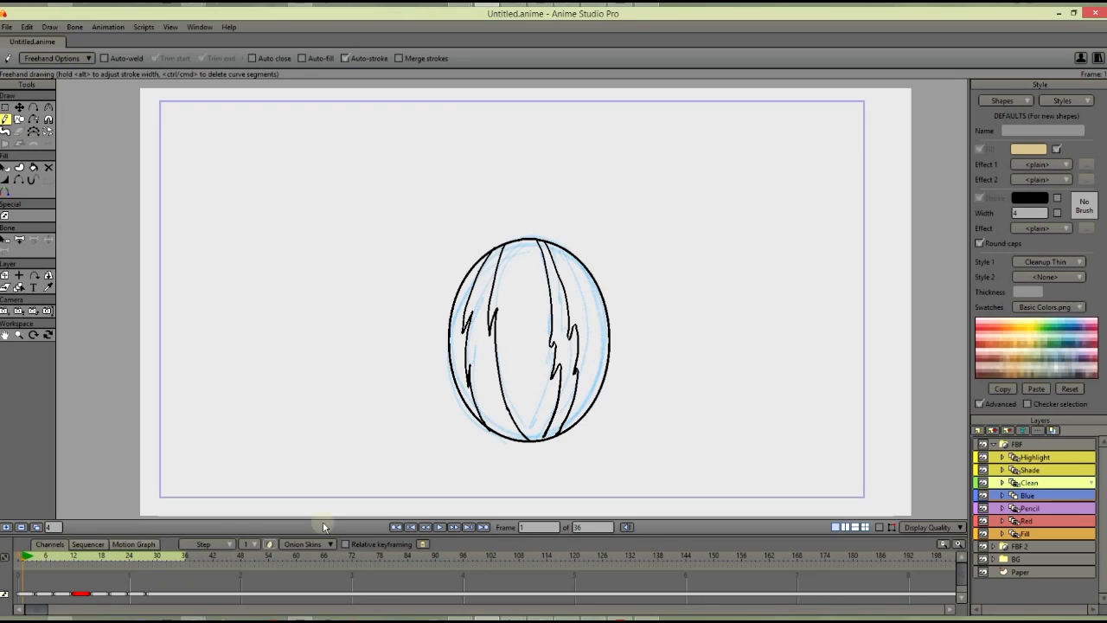
left_click(483, 526)
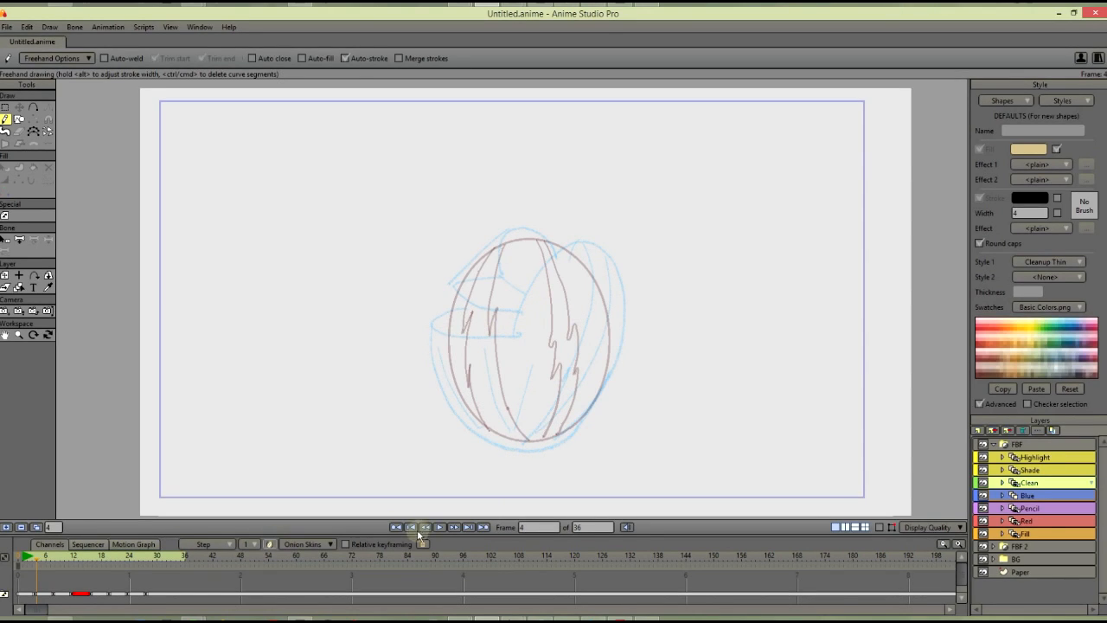
left_click(269, 544)
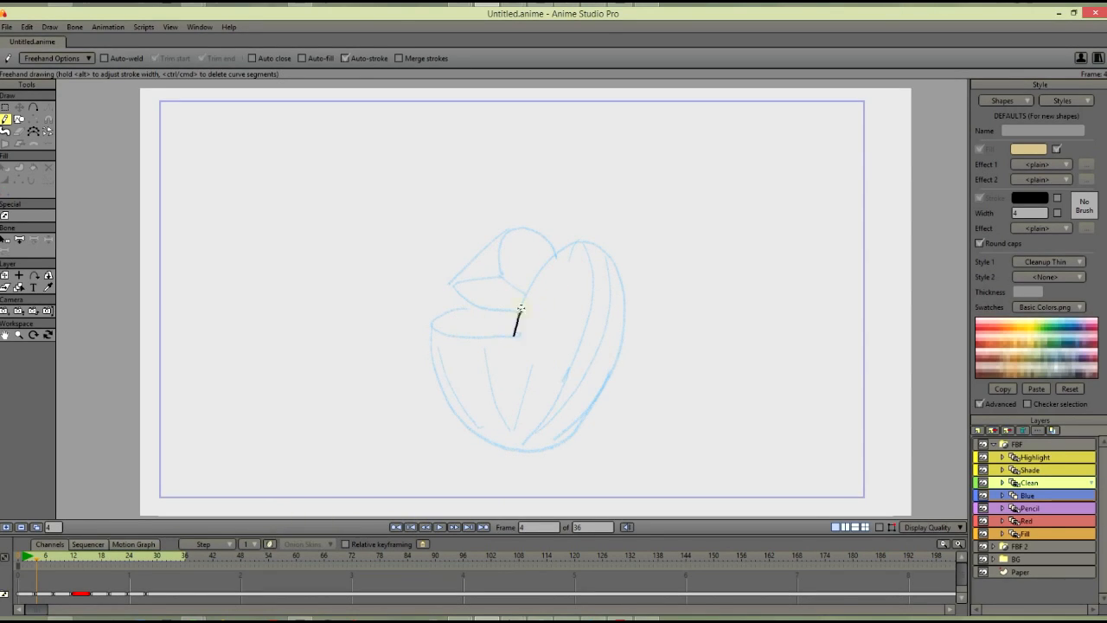
mouse_move(521, 308)
left_mouse_down()
mouse_move(579, 242)
mouse_move(615, 273)
mouse_move(620, 357)
mouse_move(578, 433)
mouse_move(543, 453)
left_mouse_up()
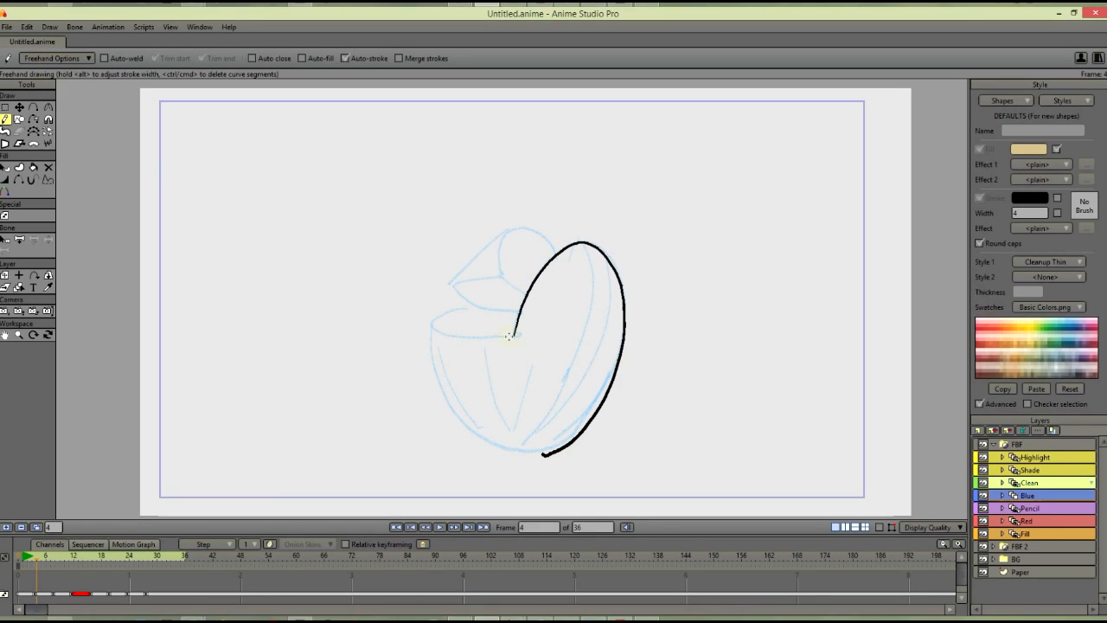
mouse_move(515, 334)
left_mouse_down()
mouse_move(435, 330)
mouse_move(434, 318)
mouse_move(466, 310)
mouse_move(493, 274)
left_mouse_up()
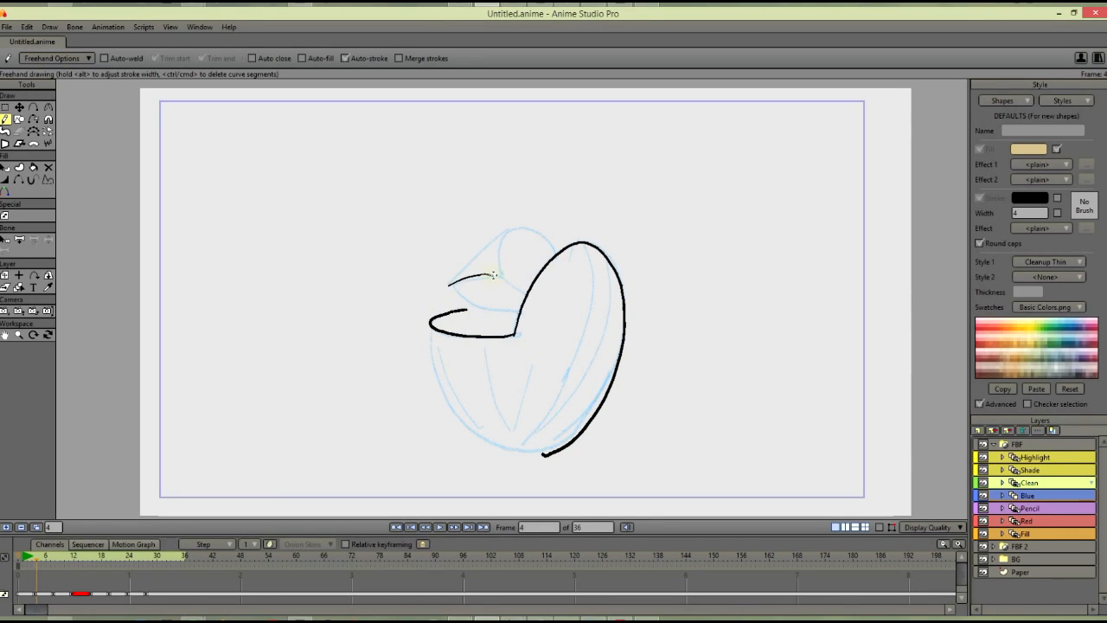
mouse_move(505, 227)
left_mouse_down()
mouse_move(491, 277)
mouse_move(506, 226)
mouse_move(451, 283)
mouse_move(532, 231)
mouse_move(550, 255)
left_mouse_up()
left_click_drag(493, 275, 523, 296)
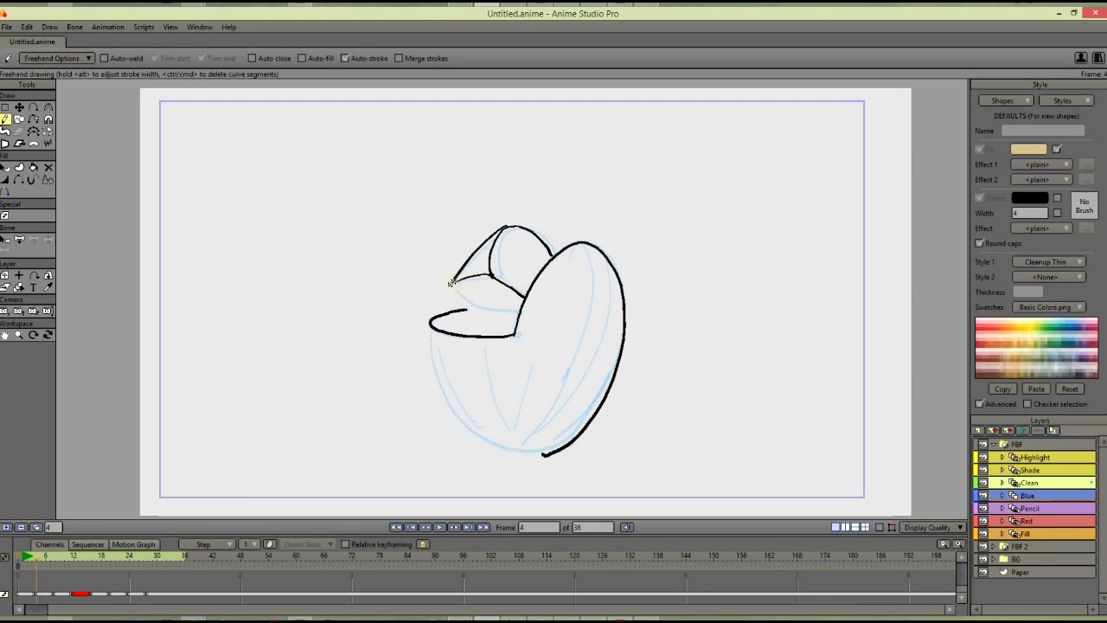
Step: Ink the top piece's underside and the lower shell outline, cleaning up the overlapping line ends at the bottom
mouse_move(450, 283)
left_mouse_down()
mouse_move(469, 303)
mouse_move(516, 335)
left_mouse_up()
mouse_move(429, 333)
left_mouse_down()
mouse_move(443, 398)
mouse_move(482, 441)
mouse_move(547, 458)
left_mouse_up()
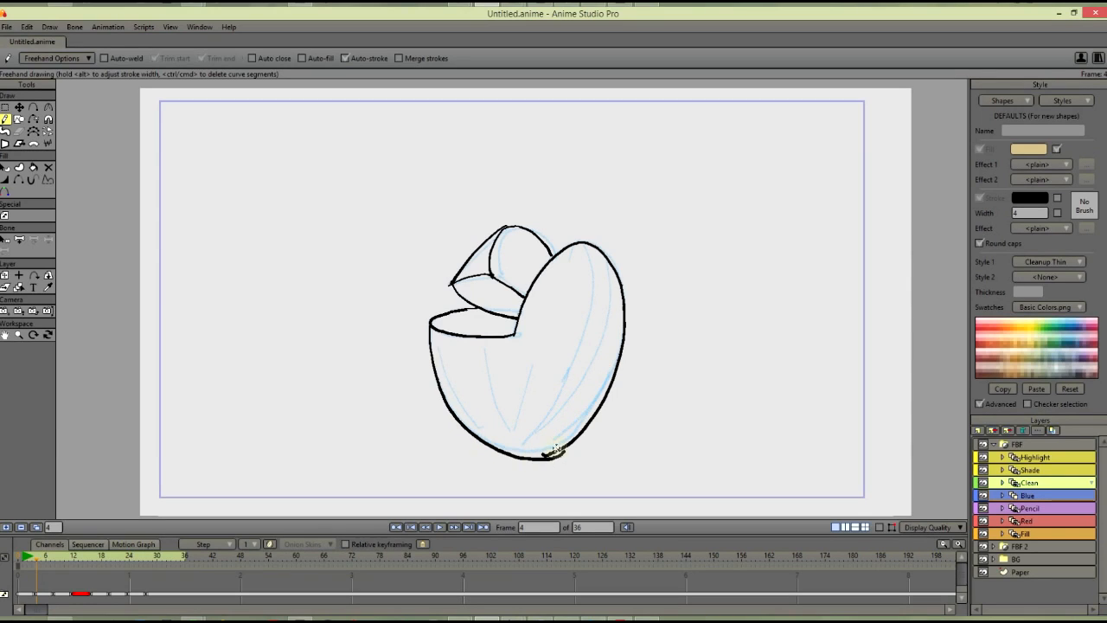
left_click(553, 456, "ctrl")
left_click(540, 457, "ctrl")
left_click_drag(522, 455, 555, 450)
Step: Ink jagged stripes on the right and left parts of frame 4's shell, using onion skins only for this
left_click(269, 544)
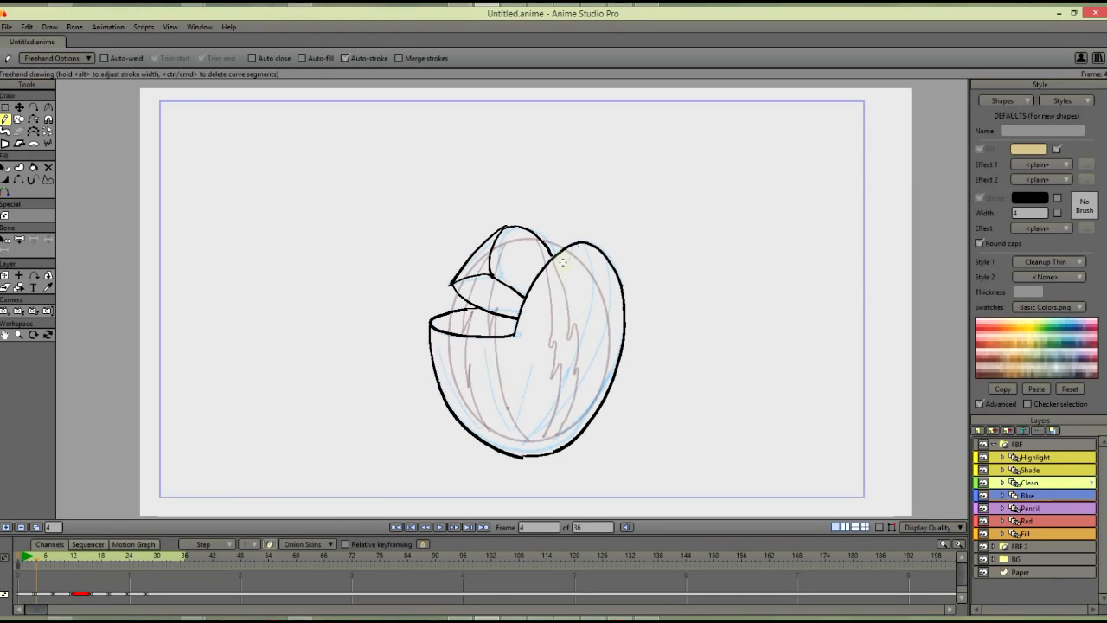
mouse_move(564, 251)
left_mouse_down()
mouse_move(577, 345)
mouse_move(568, 392)
mouse_move(573, 379)
mouse_move(529, 458)
left_mouse_up()
mouse_move(575, 241)
left_mouse_down()
mouse_move(587, 307)
mouse_move(591, 295)
mouse_move(583, 371)
mouse_move(588, 360)
mouse_move(546, 453)
left_mouse_up()
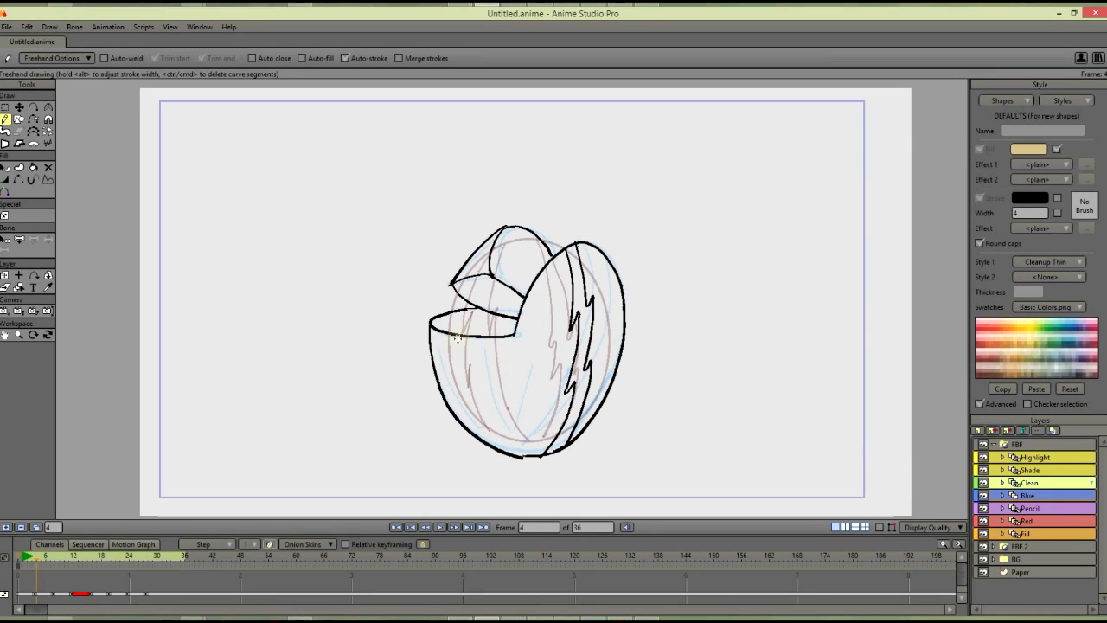
mouse_move(465, 337)
left_mouse_down()
mouse_move(481, 413)
mouse_move(520, 459)
left_mouse_up()
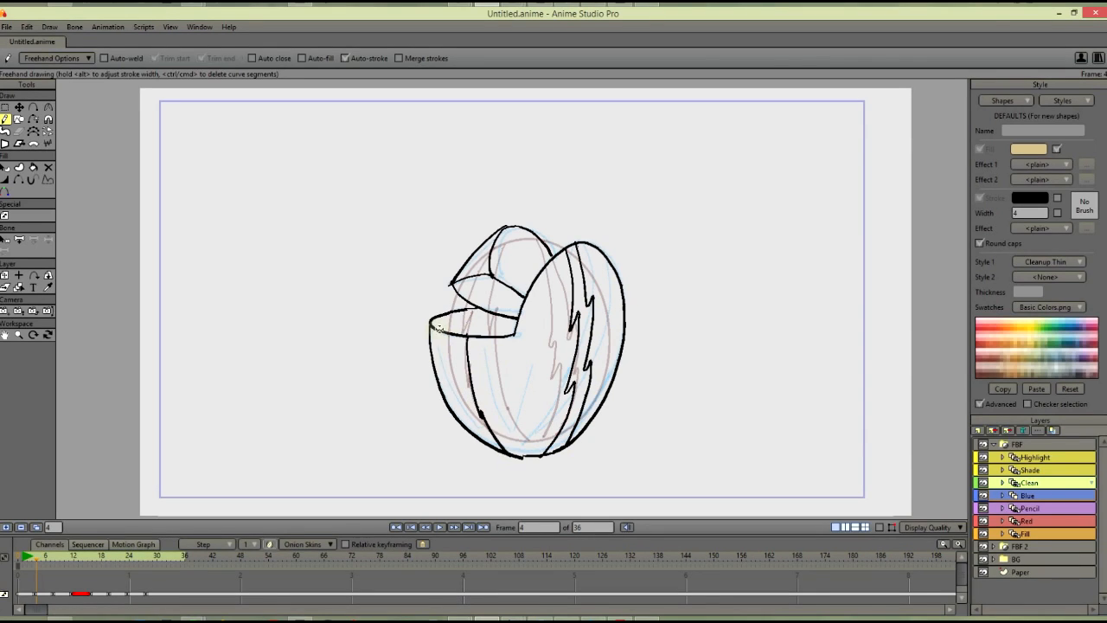
mouse_move(439, 322)
left_mouse_down()
mouse_move(453, 394)
mouse_move(452, 381)
mouse_move(481, 439)
left_mouse_up()
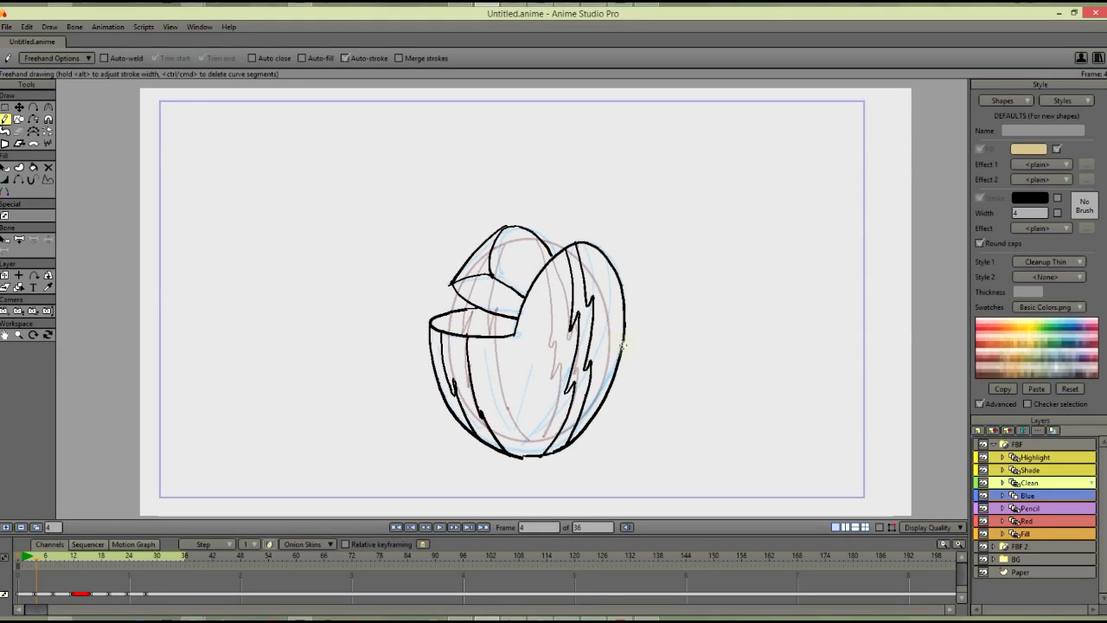
left_click(270, 543)
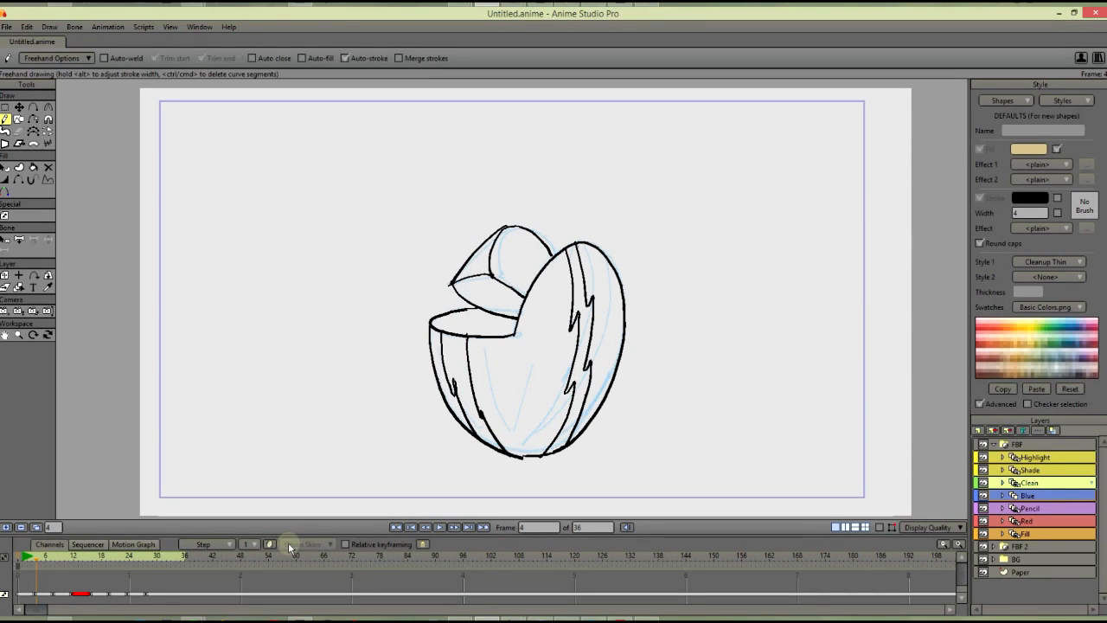
Step: Go to frame 8 and ink the outline of the tilted right shell
key("Right")
key("Right")
key("Right")
key("Right")
mouse_move(537, 297)
left_mouse_down()
mouse_move(566, 257)
mouse_move(619, 232)
left_mouse_up()
left_click_drag(619, 232, 613, 343)
mouse_move(537, 297)
left_mouse_down()
mouse_move(547, 316)
mouse_move(615, 343)
left_mouse_up()
Step: Ink the top piece and the left shell with its scalloped splash edge on frame 8
mouse_move(462, 257)
left_mouse_down()
mouse_move(534, 195)
mouse_move(522, 261)
left_mouse_up()
mouse_move(533, 194)
left_mouse_down()
mouse_move(570, 252)
mouse_move(546, 276)
left_mouse_up()
mouse_move(462, 257)
left_mouse_down()
mouse_move(523, 262)
mouse_move(476, 266)
left_mouse_up()
mouse_move(465, 275)
left_mouse_down()
mouse_move(509, 282)
mouse_move(426, 281)
mouse_move(512, 313)
mouse_move(525, 294)
mouse_move(452, 304)
mouse_move(562, 333)
left_mouse_up()
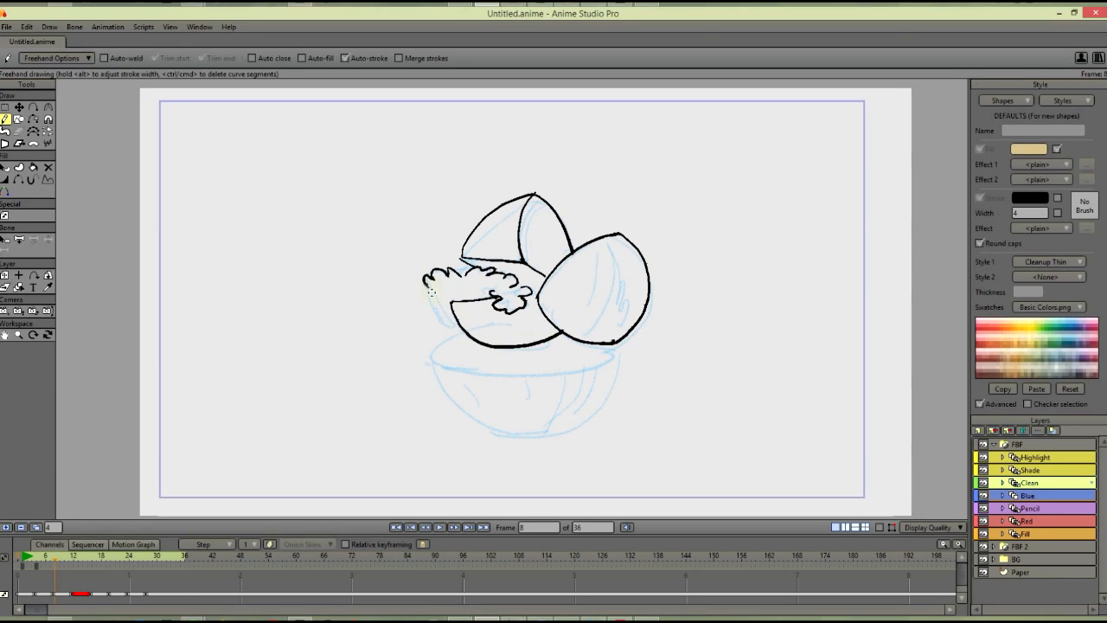
mouse_move(422, 278)
left_mouse_down()
mouse_move(445, 327)
mouse_move(546, 378)
mouse_move(614, 347)
left_mouse_up()
Step: Ink the bottom bowl with its jagged rim and stripe, and add contour stripes to frame 8's right shell
mouse_move(621, 355)
left_mouse_down()
mouse_move(602, 406)
mouse_move(570, 424)
mouse_move(462, 409)
mouse_move(431, 349)
left_mouse_up()
key("ctrl+z")
left_click_drag(594, 370, 535, 440)
mouse_move(597, 244)
left_mouse_down()
mouse_move(610, 296)
mouse_move(583, 340)
left_mouse_up()
left_click_drag(626, 243, 638, 272)
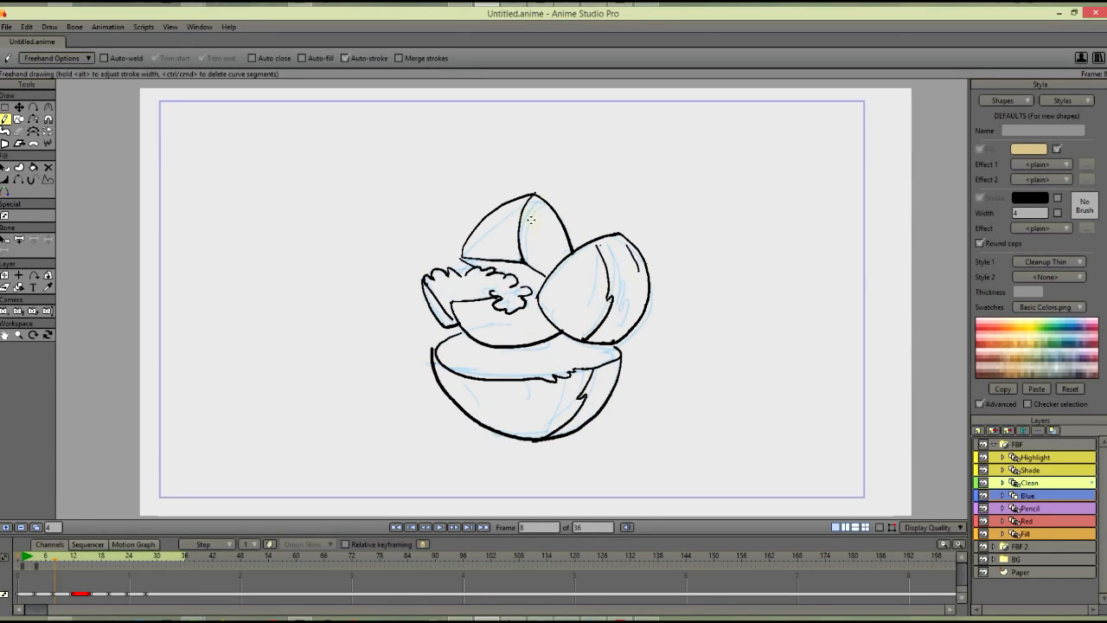
Step: Ink the inner edges of the top piece and bowl, plus a jagged stripe on the bowl's left side
left_click_drag(524, 256, 565, 246)
mouse_move(442, 341)
left_mouse_down()
mouse_move(542, 363)
mouse_move(567, 355)
left_mouse_up()
left_click_drag(464, 372, 510, 432)
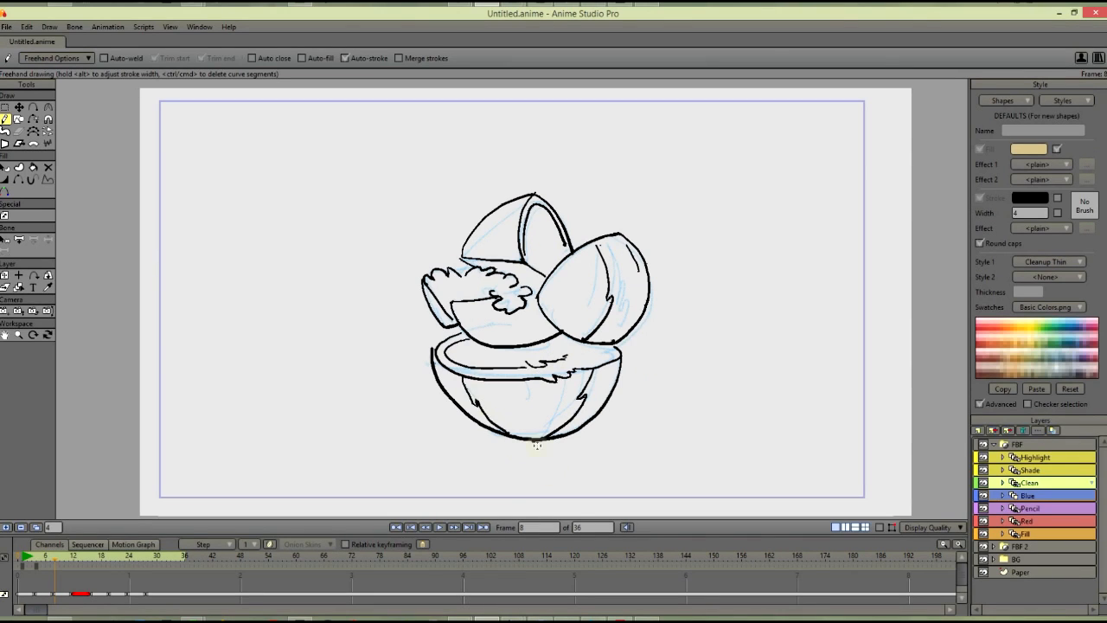
Step: Go to frame 12 and ink the right shell, the splash beneath it and the wavy-edged left shell
key("Right")
key("Right")
key("Right")
key("Right")
left_click_drag(548, 292, 653, 236)
left_click_drag(653, 237, 633, 337)
left_click_drag(545, 287, 632, 338)
mouse_move(651, 324)
left_mouse_down()
mouse_move(602, 352)
mouse_move(562, 330)
left_mouse_up()
Step: Ink the top piece with its underside and the cloud-shaped splash at the upper left on frame 12
mouse_move(518, 201)
left_mouse_down()
mouse_move(476, 222)
mouse_move(461, 251)
left_mouse_up()
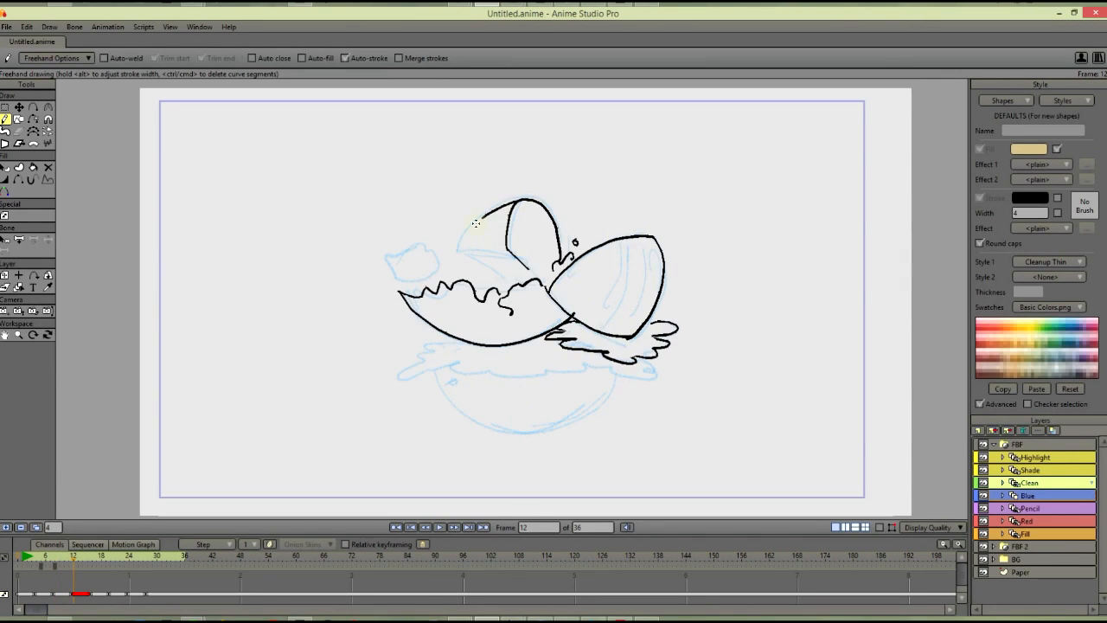
left_click_drag(461, 250, 511, 249)
left_click_drag(466, 252, 513, 282)
mouse_move(389, 257)
left_mouse_down()
mouse_move(415, 243)
mouse_move(431, 253)
left_mouse_up()
left_click_drag(389, 257, 405, 279)
mouse_move(422, 256)
left_mouse_down()
mouse_move(406, 281)
mouse_move(400, 252)
mouse_move(437, 257)
left_mouse_up()
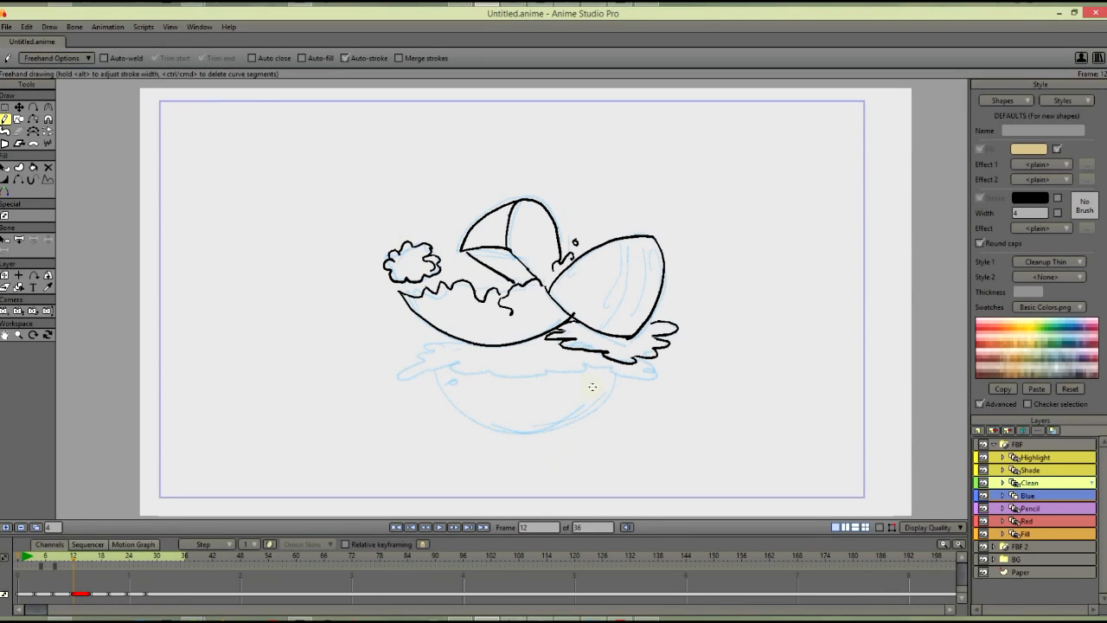
Step: Ink the wide central splash, the right shell's jagged stripes and the bottom bowl on frame 12
mouse_move(464, 344)
left_mouse_down()
mouse_move(415, 355)
mouse_move(463, 377)
mouse_move(614, 374)
mouse_move(661, 359)
left_mouse_up()
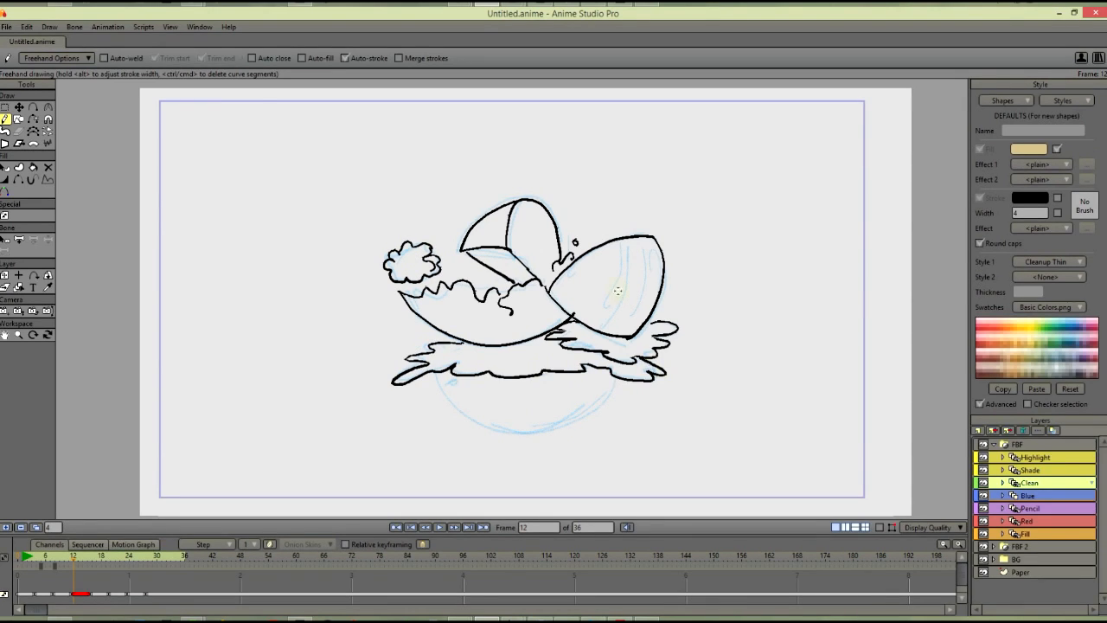
mouse_move(624, 238)
left_mouse_down()
mouse_move(593, 328)
mouse_move(614, 334)
left_mouse_up()
mouse_move(438, 375)
left_mouse_down()
mouse_move(461, 415)
mouse_move(617, 379)
left_mouse_up()
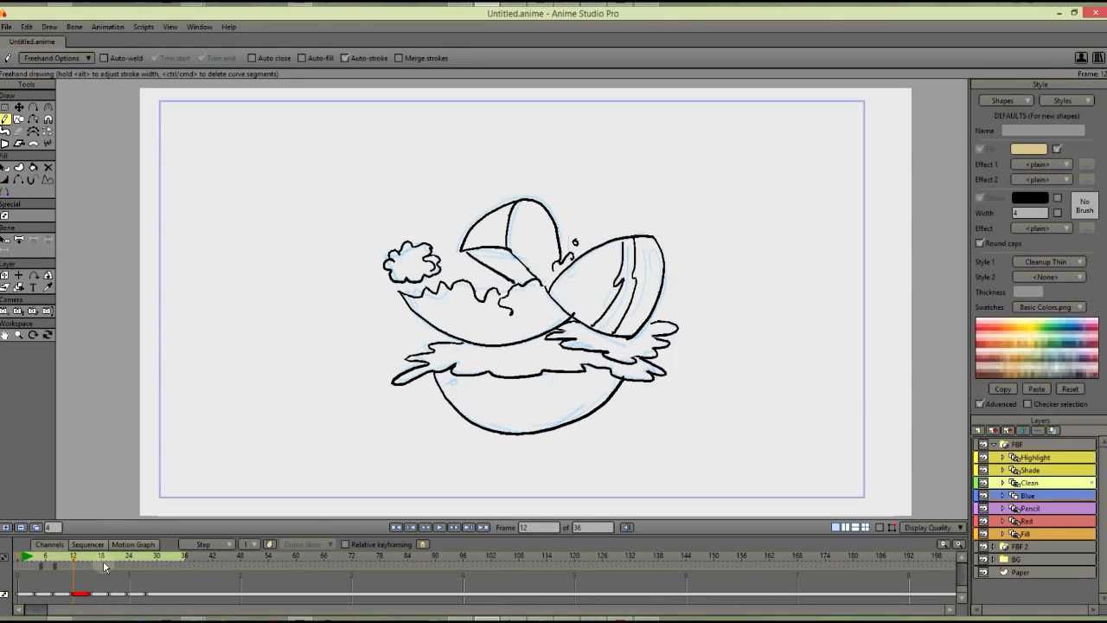
Step: Go to frame 16 and ink the right shell with its branching splashes, a droplet and the bottom bowl
left_click(471, 527)
mouse_move(625, 322)
left_mouse_down()
mouse_move(657, 201)
mouse_move(577, 216)
mouse_move(554, 183)
mouse_move(521, 229)
mouse_move(570, 287)
mouse_move(603, 274)
left_mouse_up()
mouse_move(627, 140)
left_mouse_down()
mouse_move(649, 170)
mouse_move(643, 204)
left_mouse_up()
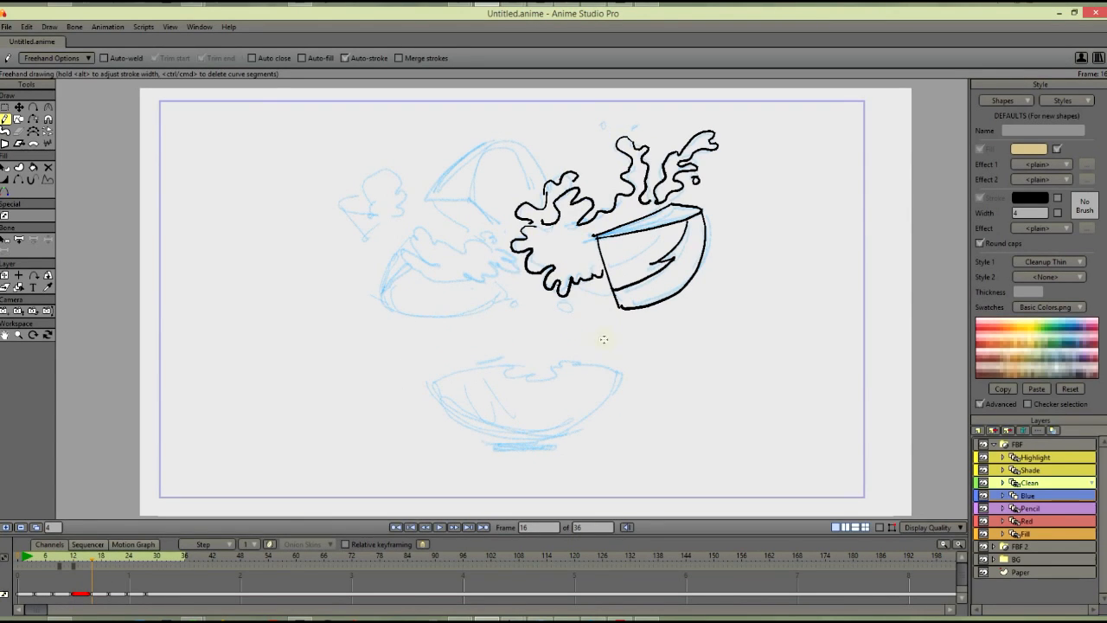
left_click_drag(562, 305, 564, 305)
mouse_move(516, 370)
left_mouse_down()
mouse_move(621, 374)
mouse_move(488, 434)
mouse_move(501, 358)
left_mouse_up()
Step: Ink the top piece with its underside and the wavy splash over the left shell on frame 16
mouse_move(468, 196)
left_mouse_down()
mouse_move(534, 167)
mouse_move(545, 184)
left_mouse_up()
mouse_move(494, 142)
left_mouse_down()
mouse_move(430, 197)
mouse_move(510, 231)
left_mouse_up()
left_click_drag(430, 199, 485, 235)
left_click_drag(413, 232, 522, 277)
left_click_drag(399, 251, 466, 278)
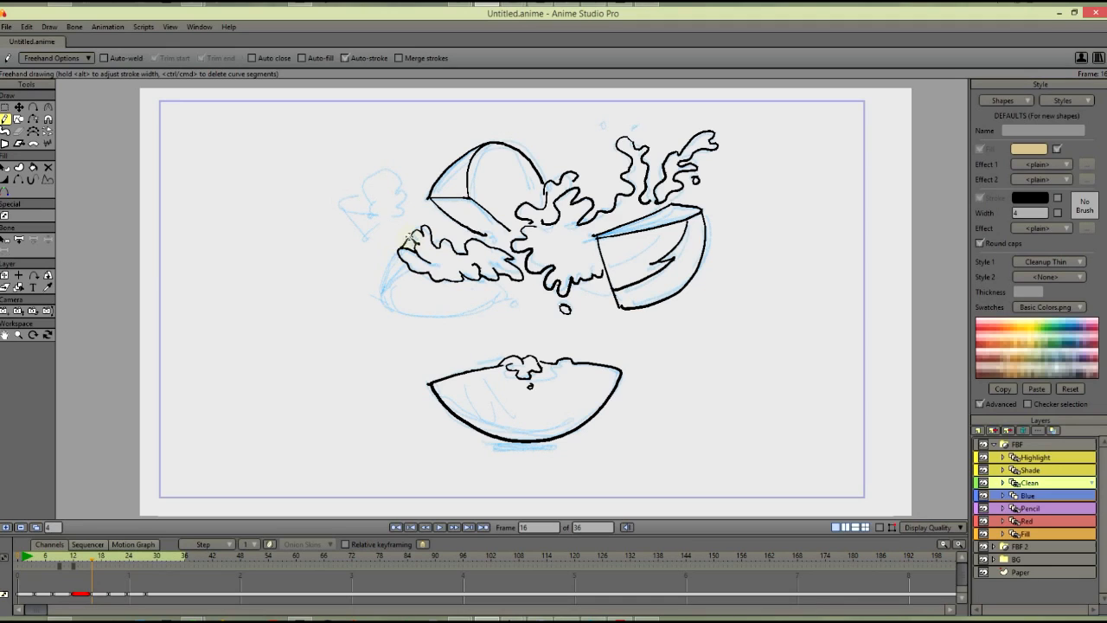
Step: Ink the left shell, the bottom bowl's inner edge and the small splashed fragment at the upper left on frame 16
left_click_drag(415, 231, 378, 303)
left_click_drag(412, 266, 519, 307)
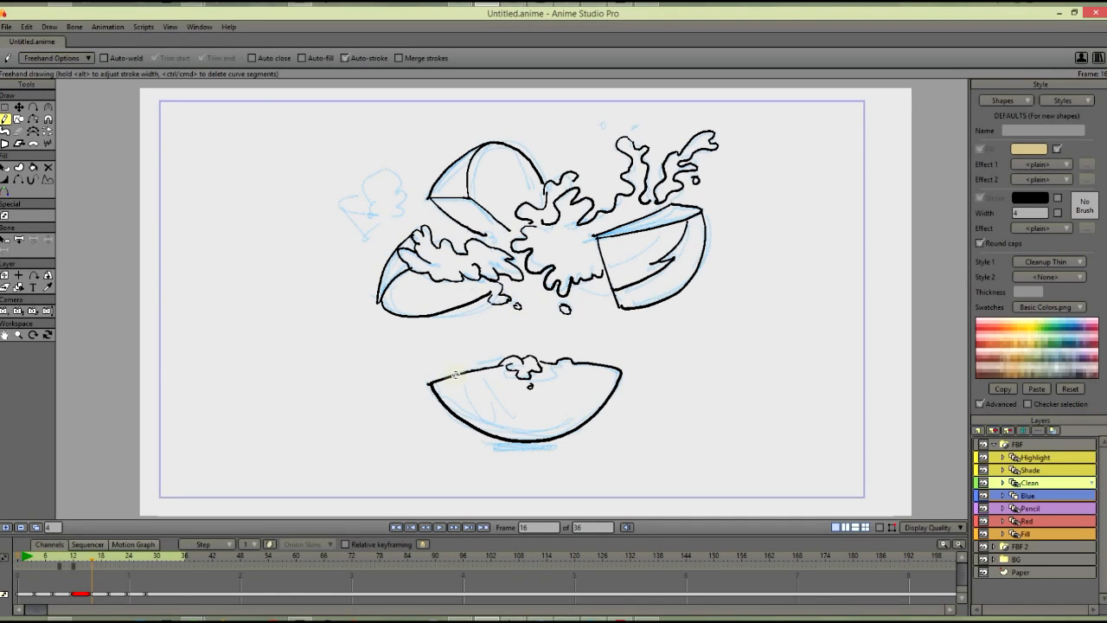
left_click_drag(456, 373, 510, 439)
mouse_move(368, 212)
left_mouse_down()
mouse_move(406, 192)
mouse_move(370, 206)
mouse_move(384, 217)
left_mouse_up()
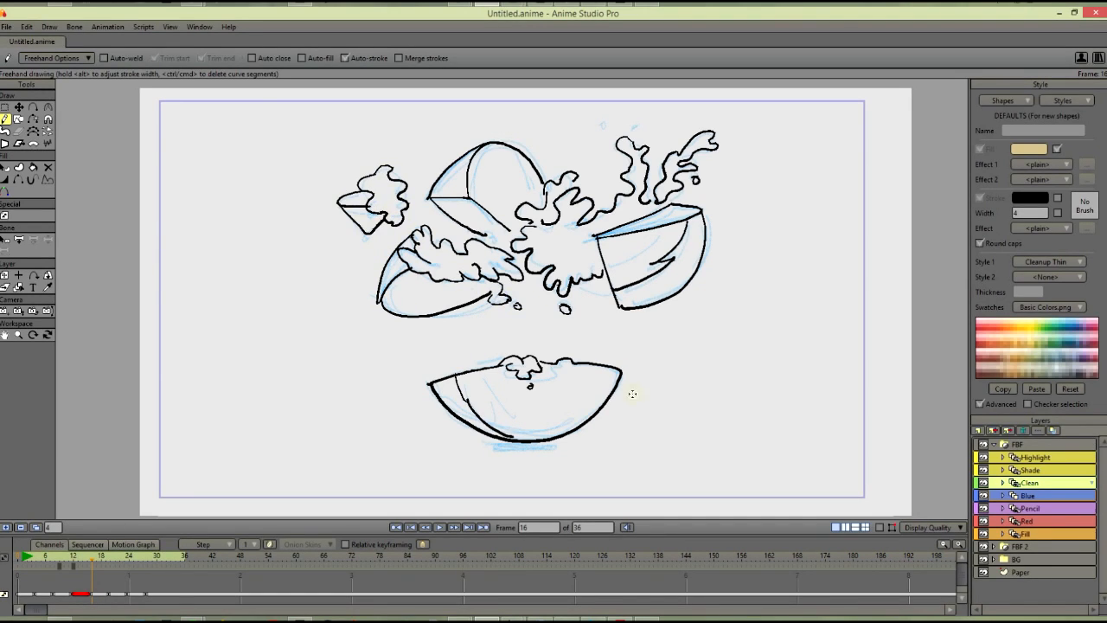
Step: Go to frame 20 and ink the right shell, the jagged central splash and the loose splashes above them
left_click(484, 525)
mouse_move(592, 219)
left_mouse_down()
mouse_move(572, 249)
mouse_move(615, 257)
mouse_move(591, 215)
mouse_move(727, 204)
left_mouse_up()
left_click_drag(646, 230, 757, 240)
left_click_drag(651, 260, 737, 242)
left_click_drag(583, 126, 638, 161)
mouse_move(651, 111)
left_mouse_down()
mouse_move(688, 174)
mouse_move(713, 121)
left_mouse_up()
left_click_drag(638, 178, 638, 177)
mouse_move(561, 151)
left_mouse_down()
mouse_move(556, 179)
mouse_move(562, 149)
left_mouse_up()
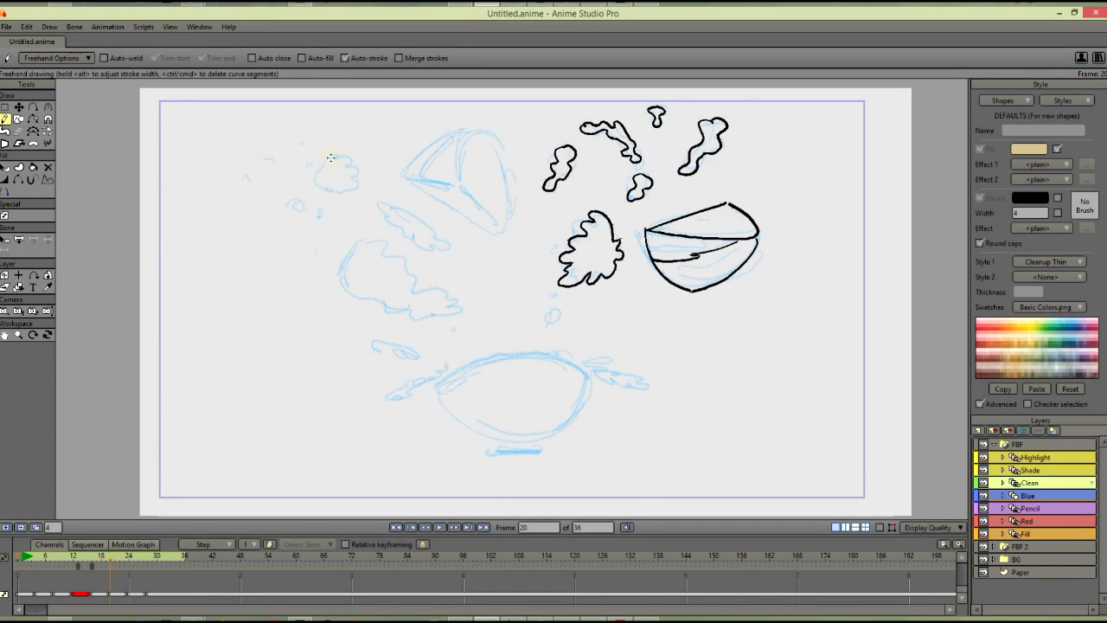
Step: Ink the top piece with its inner faces and the splashes and droplets to its left on frame 20
left_click_drag(330, 158, 353, 190)
mouse_move(331, 159)
left_mouse_down()
mouse_move(313, 178)
mouse_move(346, 195)
left_mouse_up()
left_click_drag(294, 200, 295, 199)
left_click_drag(409, 172, 478, 128)
left_click_drag(478, 128, 460, 185)
left_click_drag(460, 183, 503, 230)
left_click_drag(479, 128, 506, 232)
left_click_drag(404, 173, 419, 183)
left_click_drag(419, 183, 502, 238)
Step: Ink the bottom bowl with its rim splash, the splashes on both sides and the small droplets above it on frame 20
mouse_move(387, 345)
left_mouse_down()
mouse_move(378, 349)
mouse_move(595, 374)
left_mouse_up()
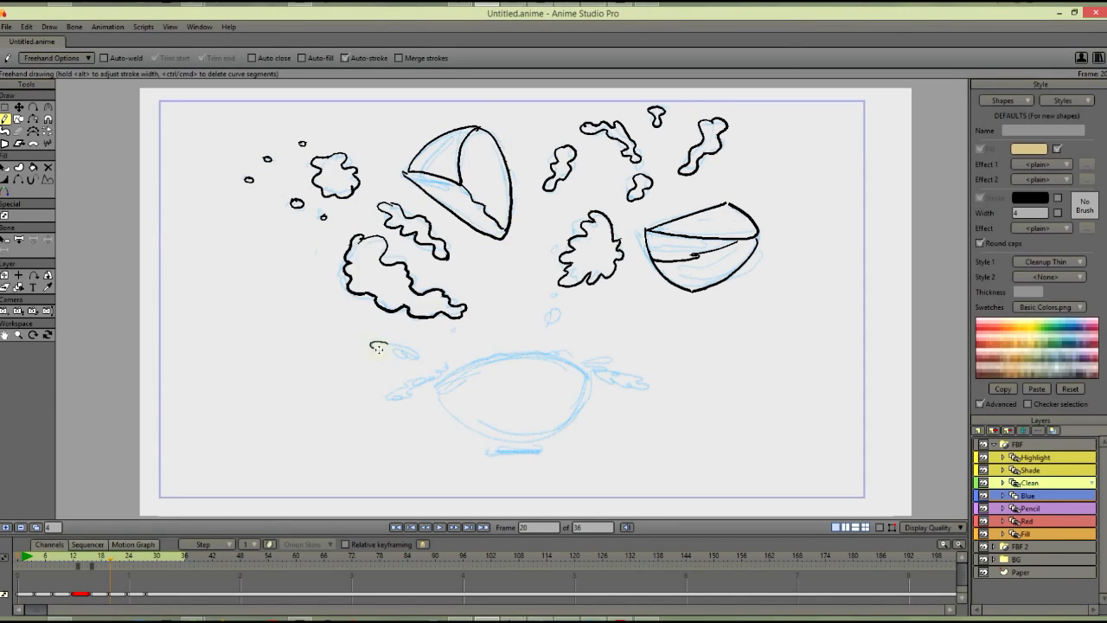
left_click_drag(492, 354, 524, 365)
left_click_drag(552, 311, 554, 319)
left_click_drag(550, 296, 553, 300)
left_click_drag(444, 367, 385, 403)
mouse_move(438, 389)
left_mouse_down()
mouse_move(464, 414)
mouse_move(593, 372)
mouse_move(650, 391)
mouse_move(605, 371)
left_mouse_up()
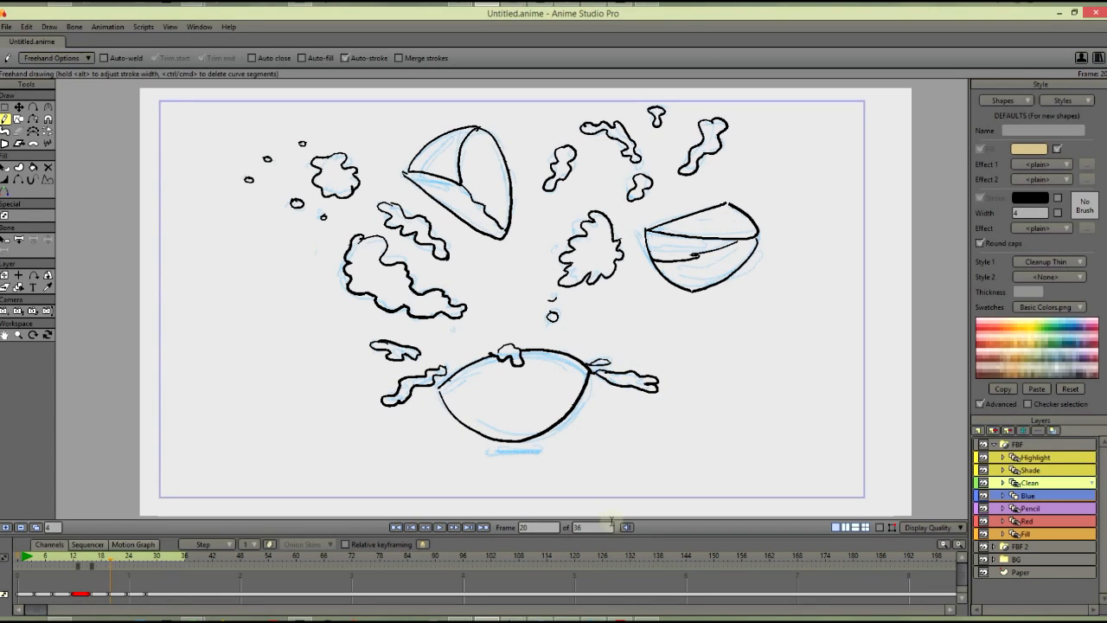
Step: Go to frame 24 and ink the bottom bowl, the right shell and the splash blobs and droplets around it
left_click(453, 527)
mouse_move(438, 408)
left_mouse_down()
mouse_move(568, 372)
mouse_move(437, 412)
left_mouse_up()
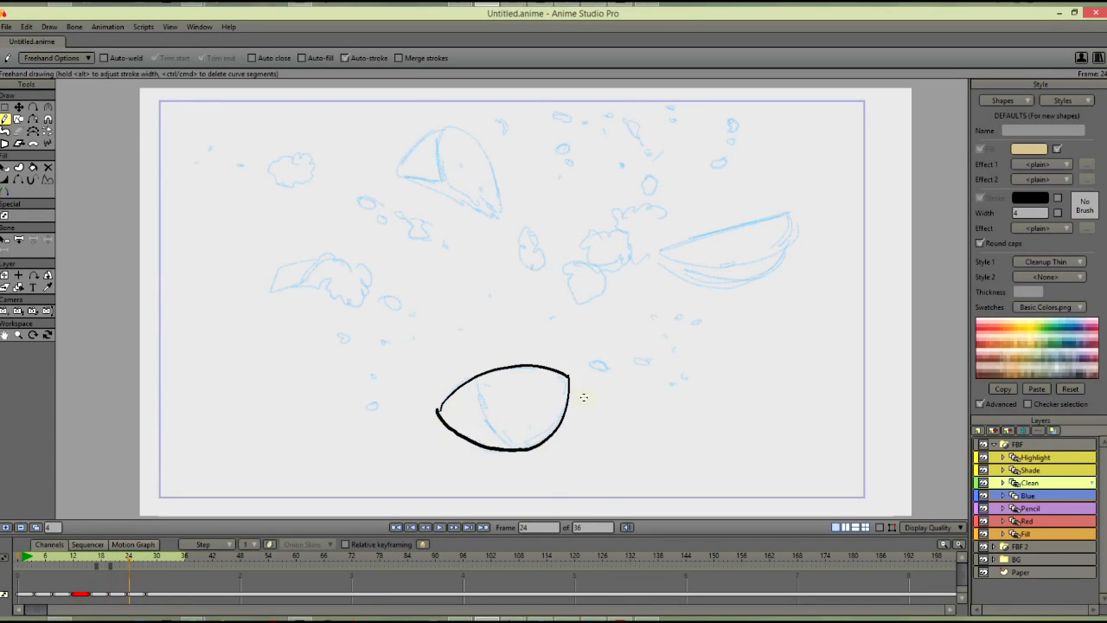
left_click_drag(595, 364, 601, 363)
left_click_drag(641, 362, 646, 360)
mouse_move(644, 212)
left_mouse_down()
mouse_move(639, 234)
mouse_move(594, 242)
mouse_move(617, 261)
mouse_move(573, 282)
mouse_move(609, 283)
left_mouse_up()
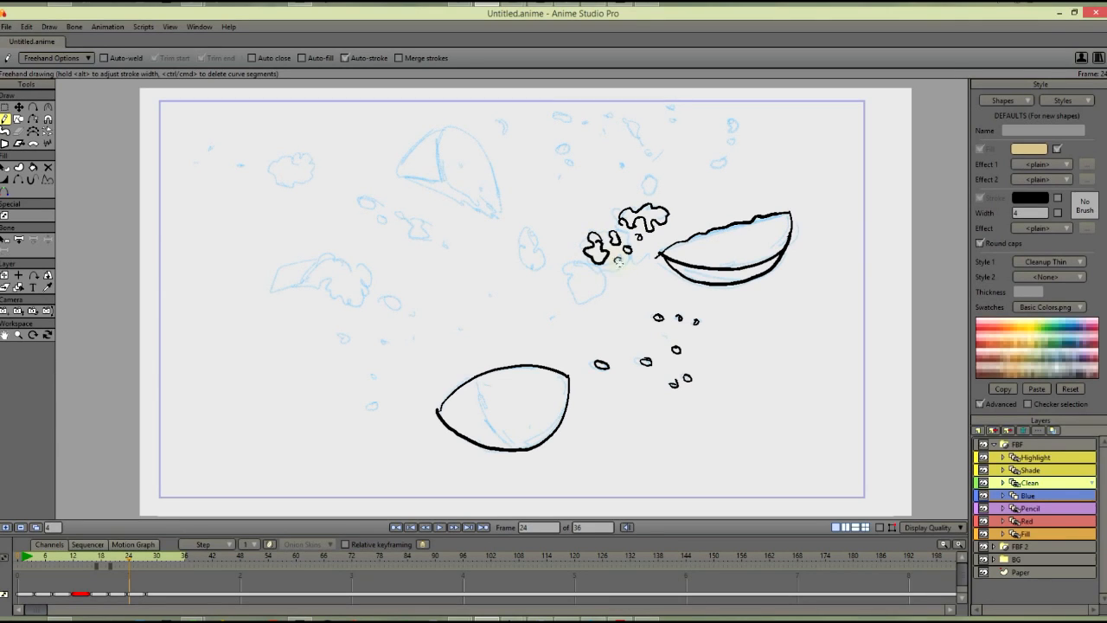
Step: Ink the central blobs, the top piece with its inner faces and the droplets scattered around it on frame 24
mouse_move(532, 234)
left_mouse_down()
mouse_move(521, 251)
mouse_move(538, 252)
left_mouse_up()
left_click_drag(446, 180, 505, 213)
left_click_drag(445, 178, 503, 212)
mouse_move(435, 136)
left_mouse_down()
mouse_move(402, 175)
mouse_move(447, 180)
left_mouse_up()
left_click_drag(402, 176, 502, 217)
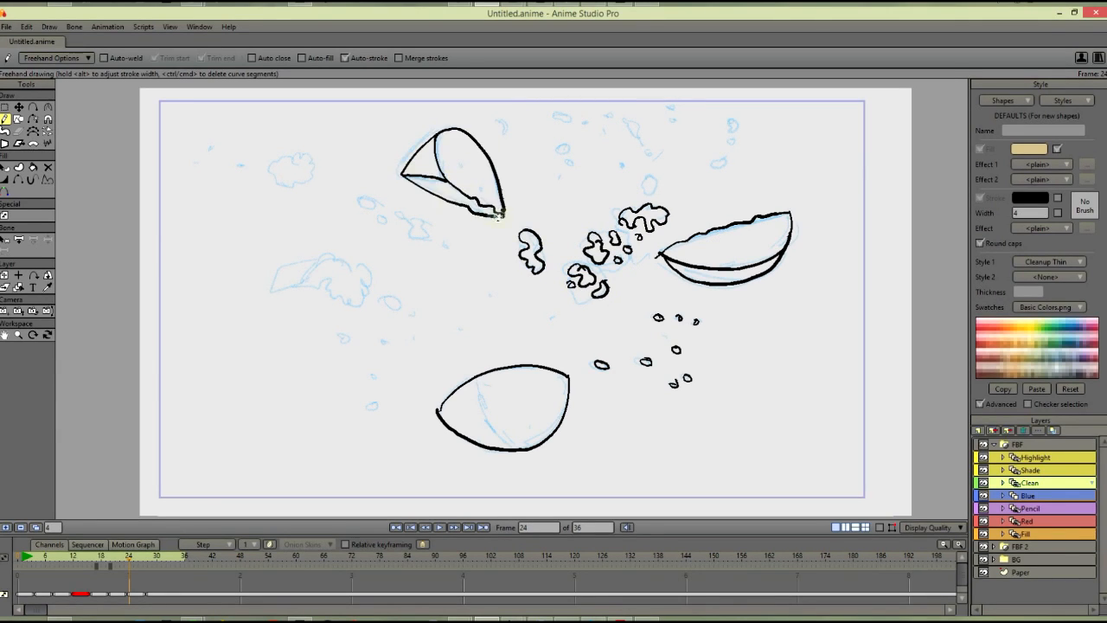
left_click_drag(496, 124, 498, 127)
left_click_drag(453, 245, 446, 252)
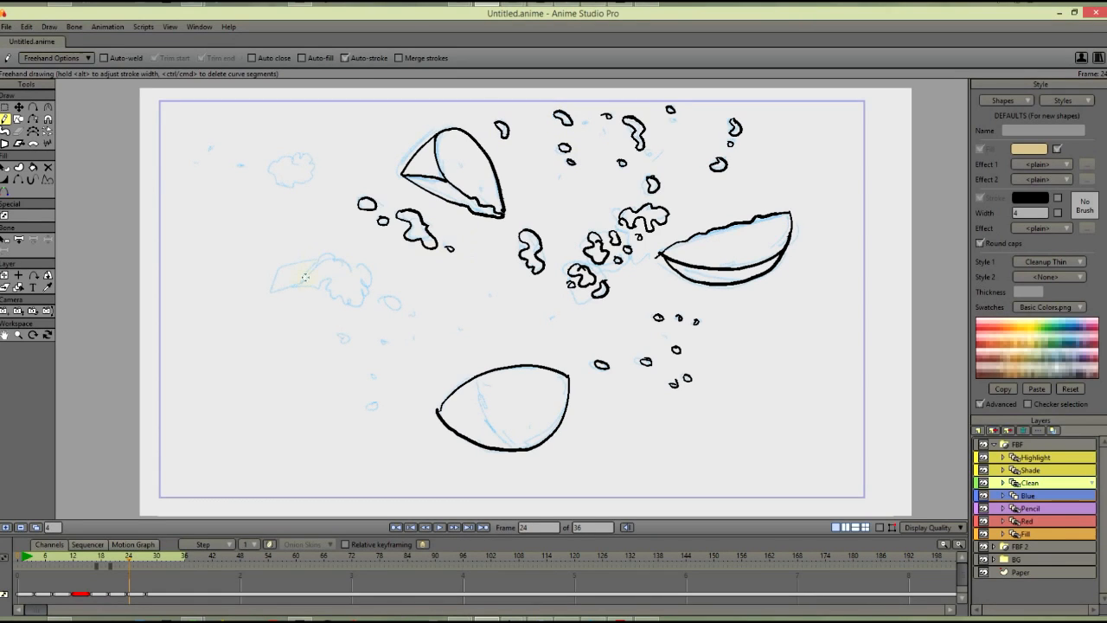
Step: Ink the left fragment, the upper-left splat, the remaining left droplets and the bowl's inner line on frame 24
mouse_move(315, 254)
left_mouse_down()
mouse_move(352, 304)
mouse_move(268, 294)
mouse_move(318, 254)
left_mouse_up()
mouse_move(279, 160)
left_mouse_down()
mouse_move(288, 181)
mouse_move(294, 174)
left_mouse_up()
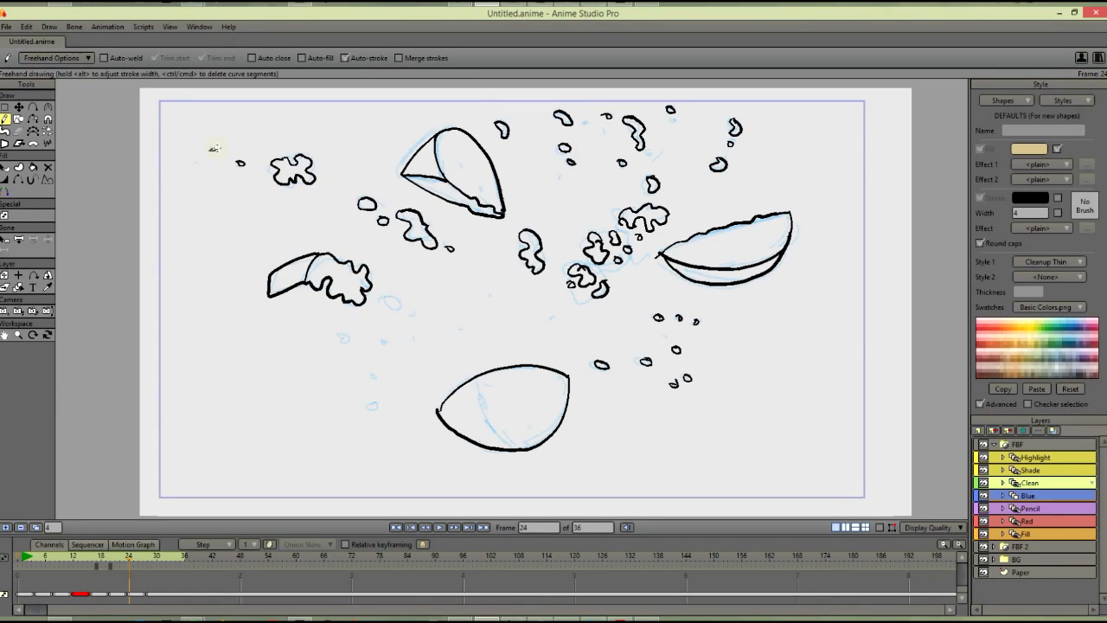
left_click_drag(213, 148, 209, 149)
mouse_move(391, 298)
left_mouse_down()
mouse_move(404, 313)
mouse_move(391, 299)
left_mouse_up()
left_click_drag(344, 335, 348, 338)
left_click_drag(382, 340, 375, 374)
left_click_drag(370, 403, 374, 403)
left_click_drag(478, 386, 499, 437)
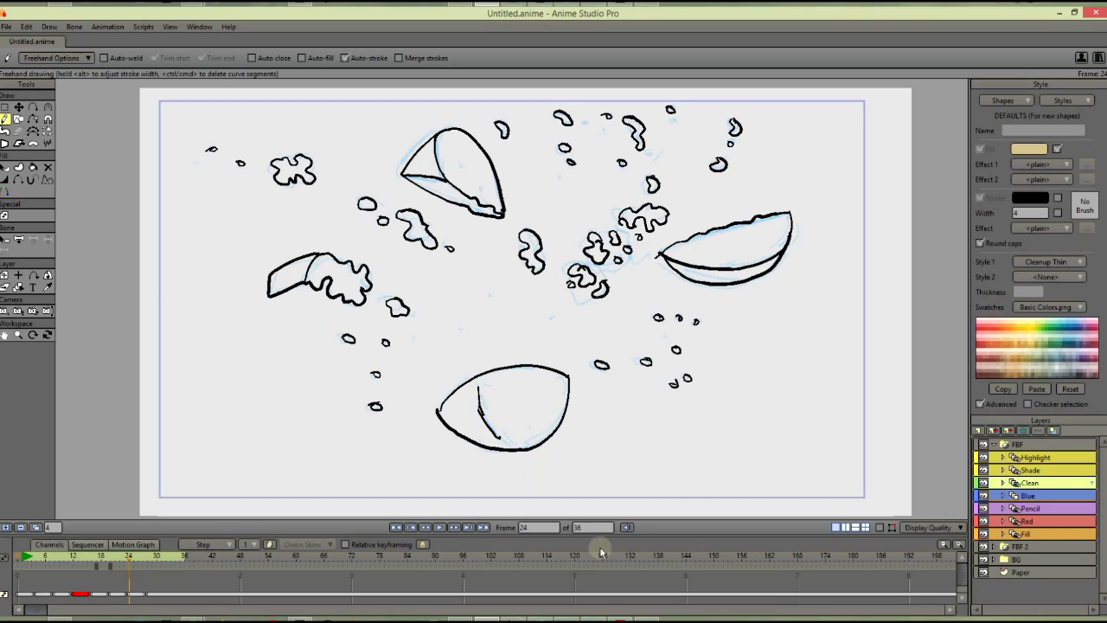
Step: Go to frame 28, ink the round bottom piece, the right shell and its nearby droplets, and turn off onion skins
left_click(470, 526)
mouse_move(529, 341)
left_mouse_down()
mouse_move(572, 407)
mouse_move(484, 343)
left_mouse_up()
mouse_move(692, 270)
left_mouse_down()
mouse_move(806, 248)
mouse_move(689, 271)
left_mouse_up()
left_click_drag(627, 210, 628, 208)
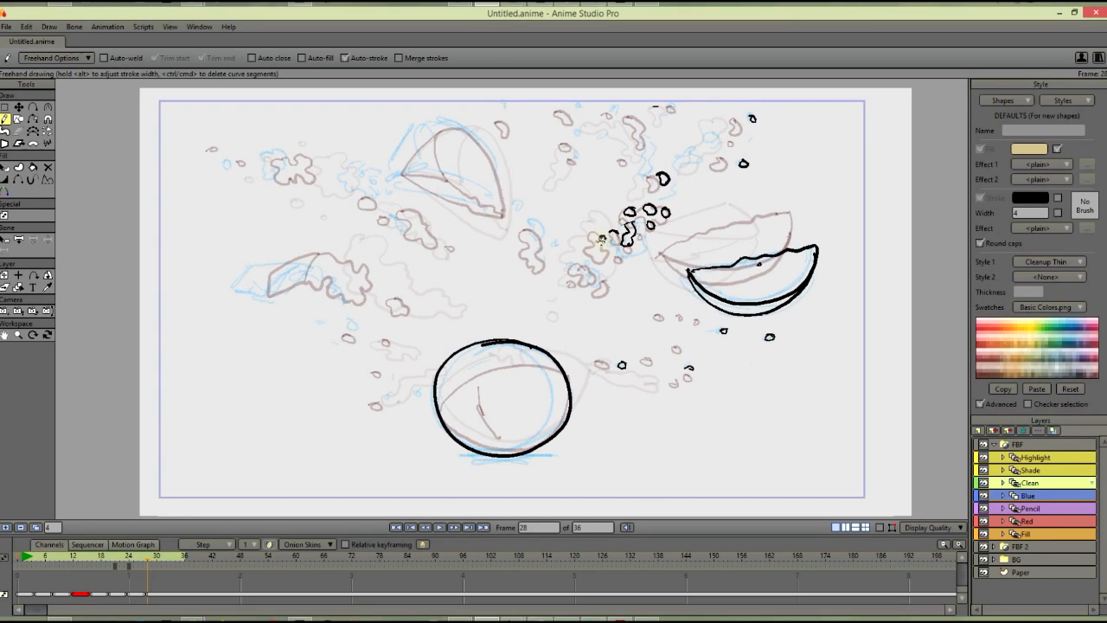
left_click_drag(602, 240, 604, 236)
left_click_drag(601, 250, 603, 253)
left_click(269, 544)
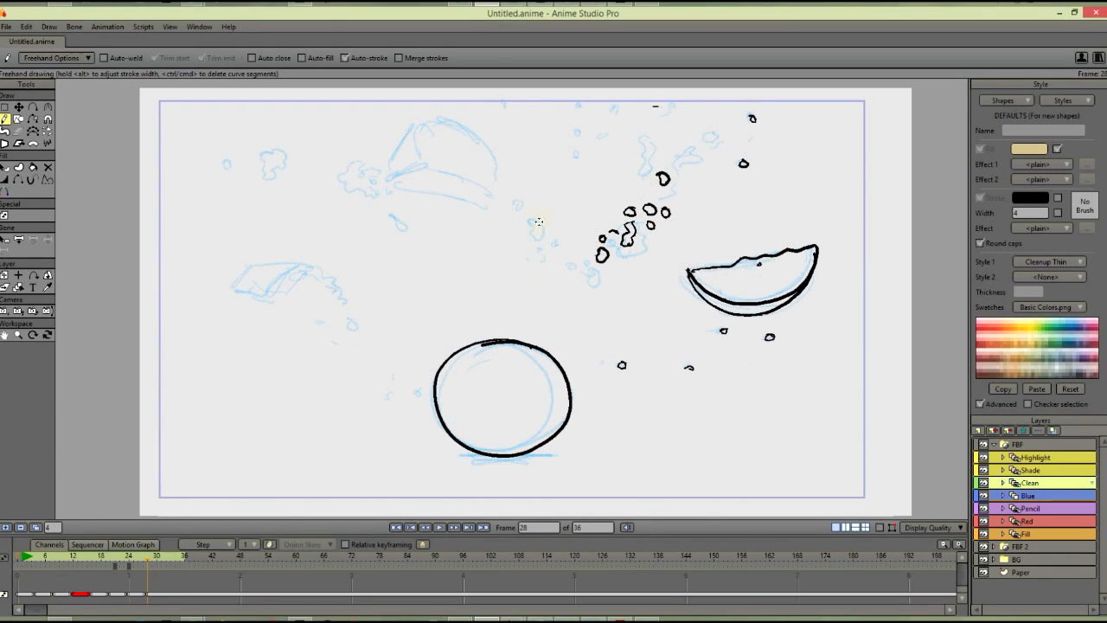
Step: Ink the central droplets, the top piece and the splats at the upper left on frame 28
left_click_drag(532, 219, 536, 222)
left_click_drag(536, 245, 532, 260)
left_click_drag(541, 256, 544, 258)
left_click_drag(554, 239, 590, 270)
left_click_drag(572, 263, 573, 266)
mouse_move(368, 172)
left_mouse_down()
mouse_move(355, 164)
mouse_move(377, 177)
mouse_move(368, 172)
left_mouse_up()
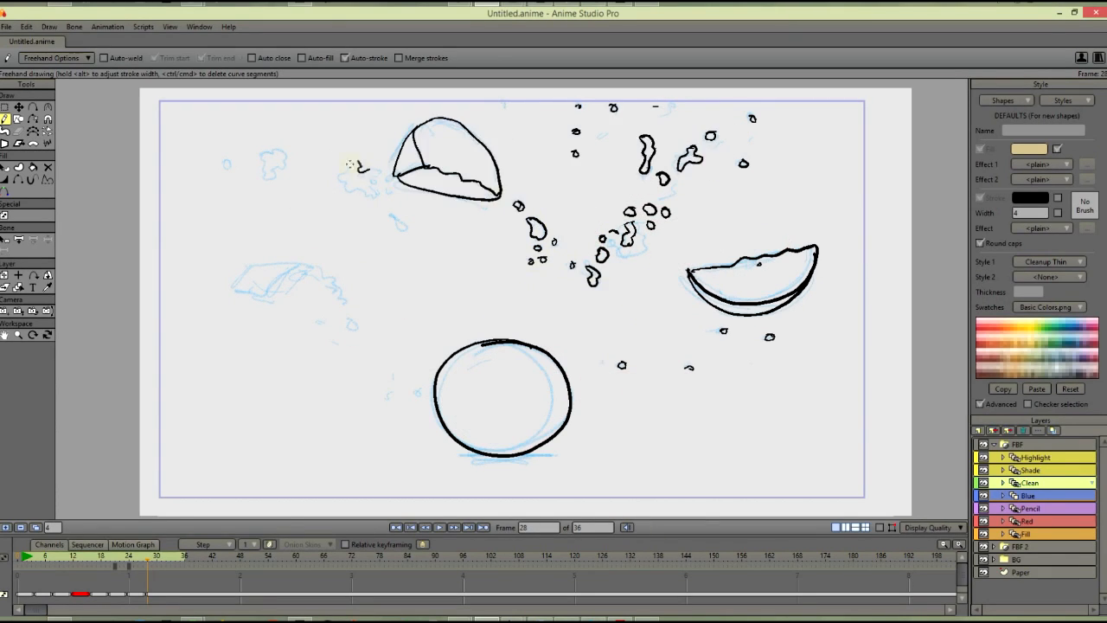
left_click_drag(397, 222, 391, 217)
left_click_drag(269, 150, 273, 149)
left_click_drag(230, 158, 230, 161)
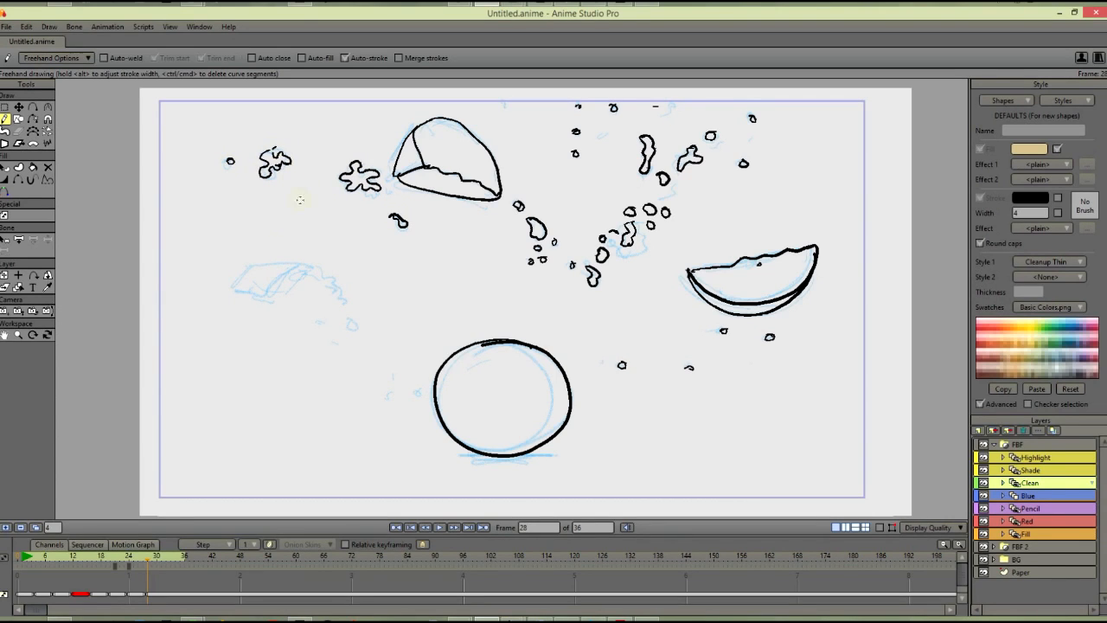
Step: Ink the curved left fragment with its wavy edge and the droplets below it on frame 28
mouse_move(233, 290)
left_mouse_down()
mouse_move(296, 277)
mouse_move(348, 296)
left_mouse_up()
left_click_drag(272, 260, 308, 263)
left_click_drag(351, 315, 354, 318)
left_click_drag(356, 329, 358, 331)
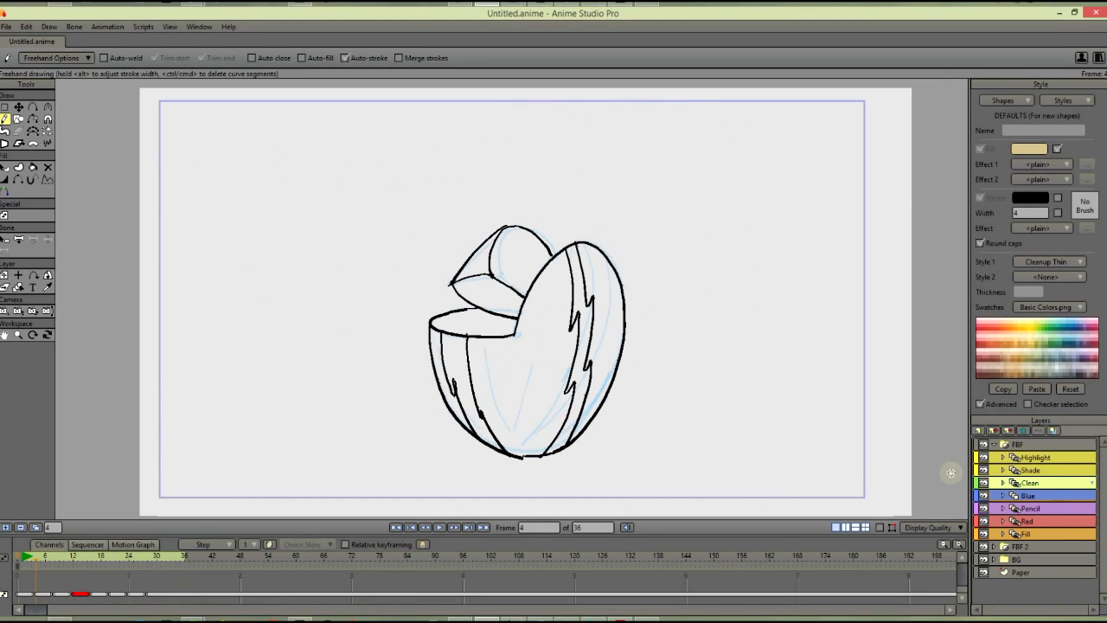
Step: Hide the Blue layer and play the inked animation, ending back at frame 2
left_click(983, 496)
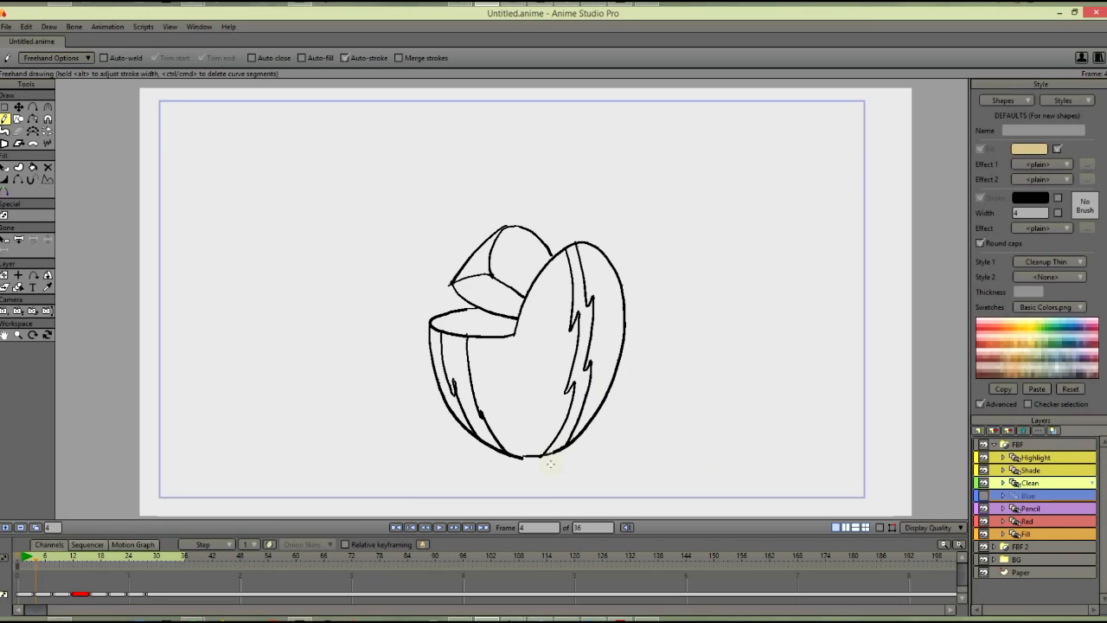
left_click(439, 527)
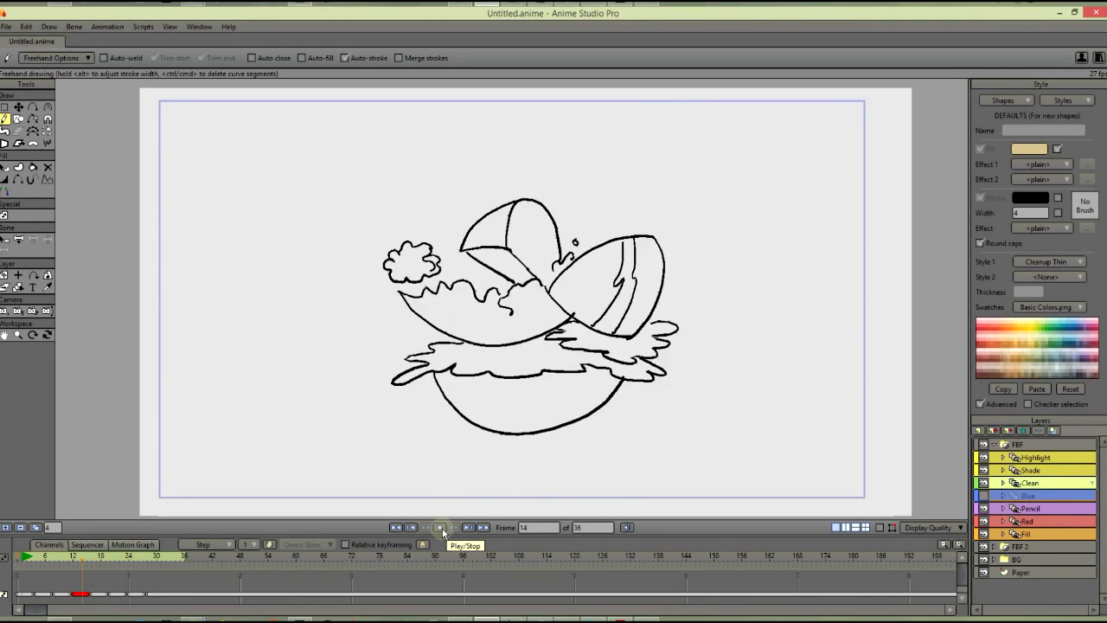
left_click(439, 528)
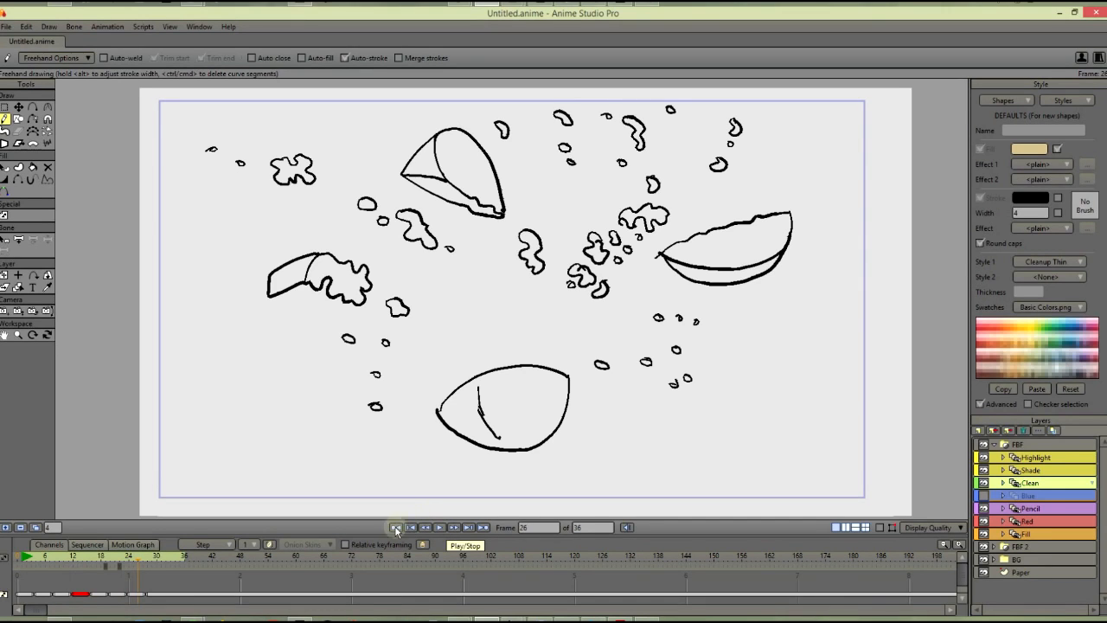
left_click(117, 562)
mouse_move(116, 562)
left_mouse_down()
mouse_move(172, 562)
mouse_move(13, 545)
mouse_move(157, 548)
mouse_move(27, 552)
left_mouse_up()
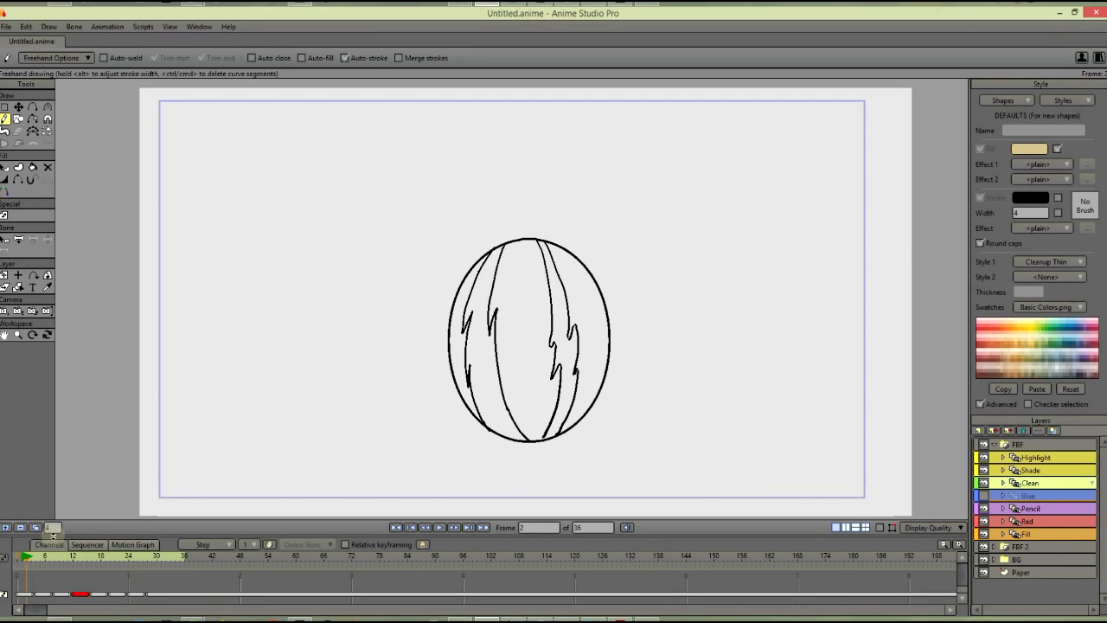
mouse_move(27, 555)
left_mouse_down()
mouse_move(100, 560)
mouse_move(26, 553)
left_mouse_up()
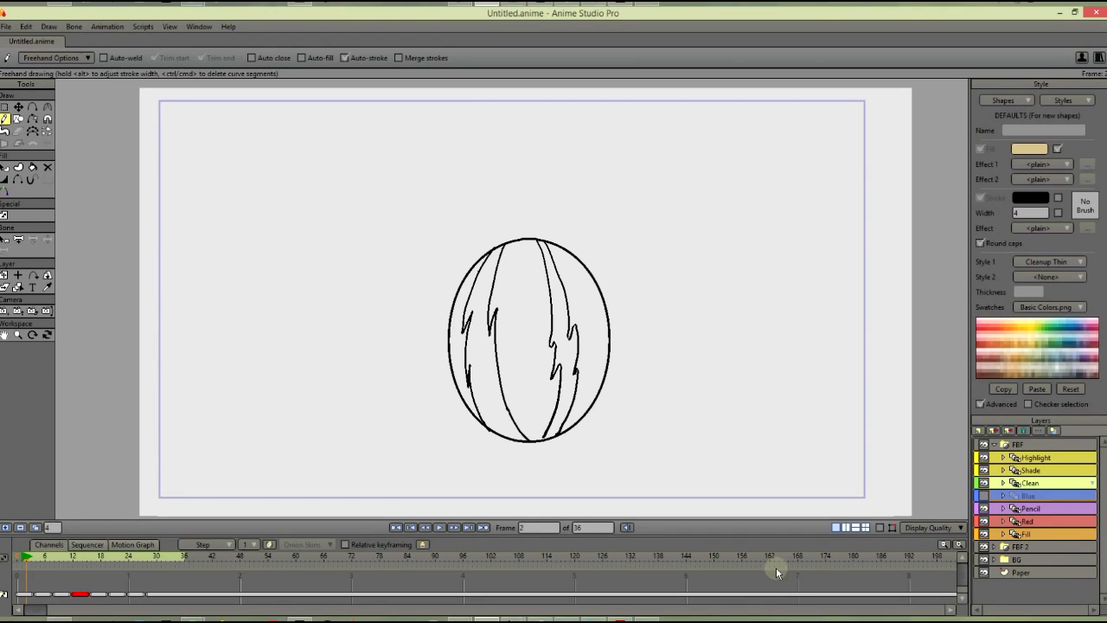
Step: Duplicate the Clean layer and place the copy between the Red and Fill layers
left_click(1029, 533)
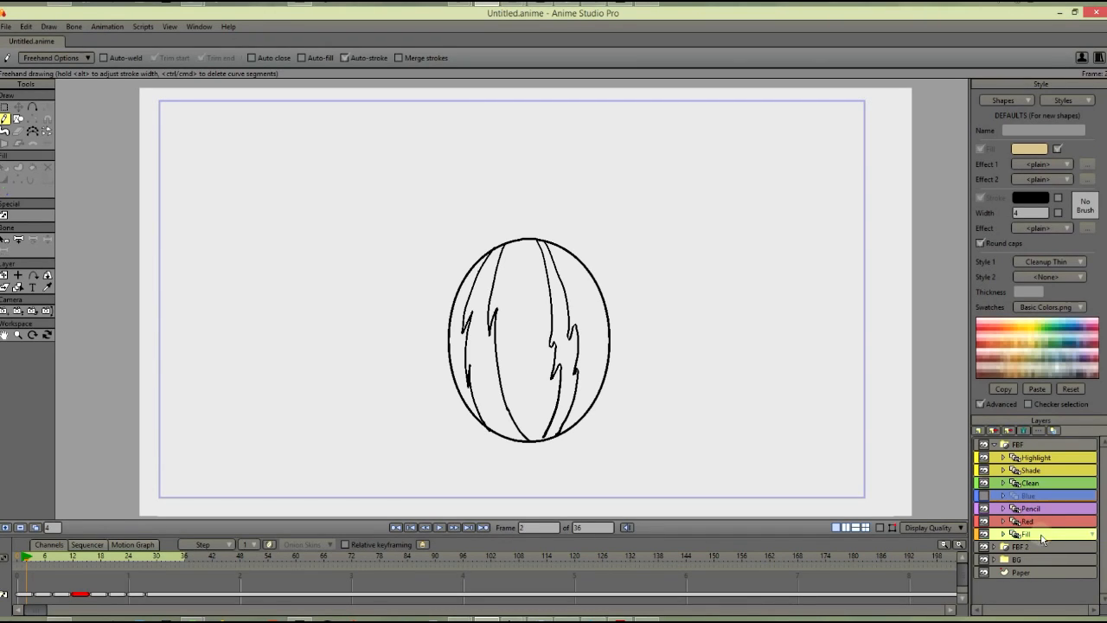
left_click(1050, 485)
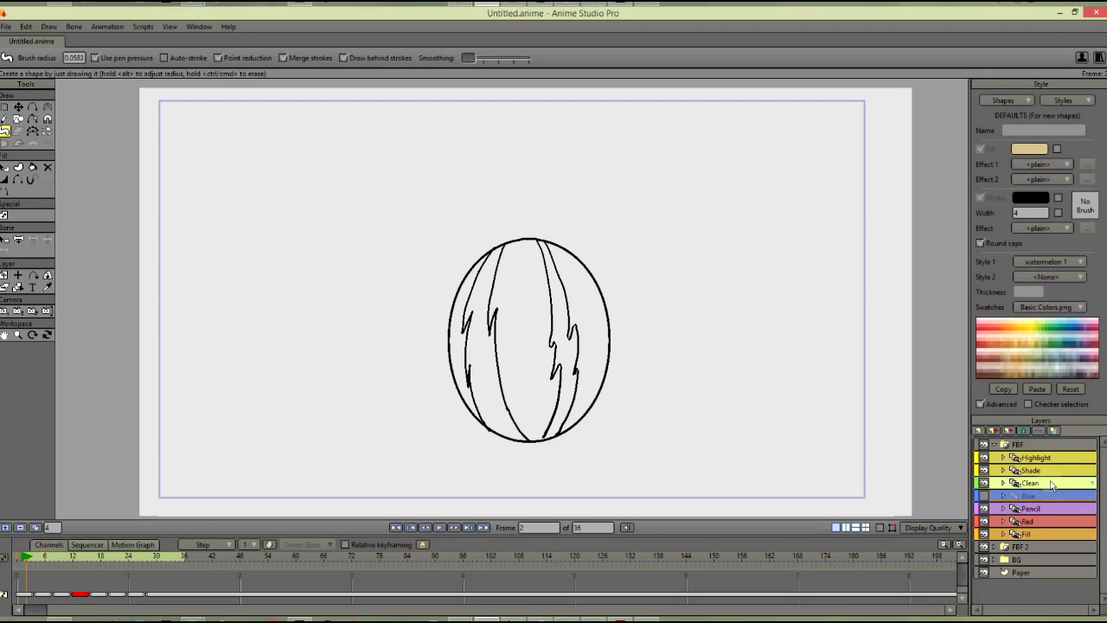
left_click(1008, 428)
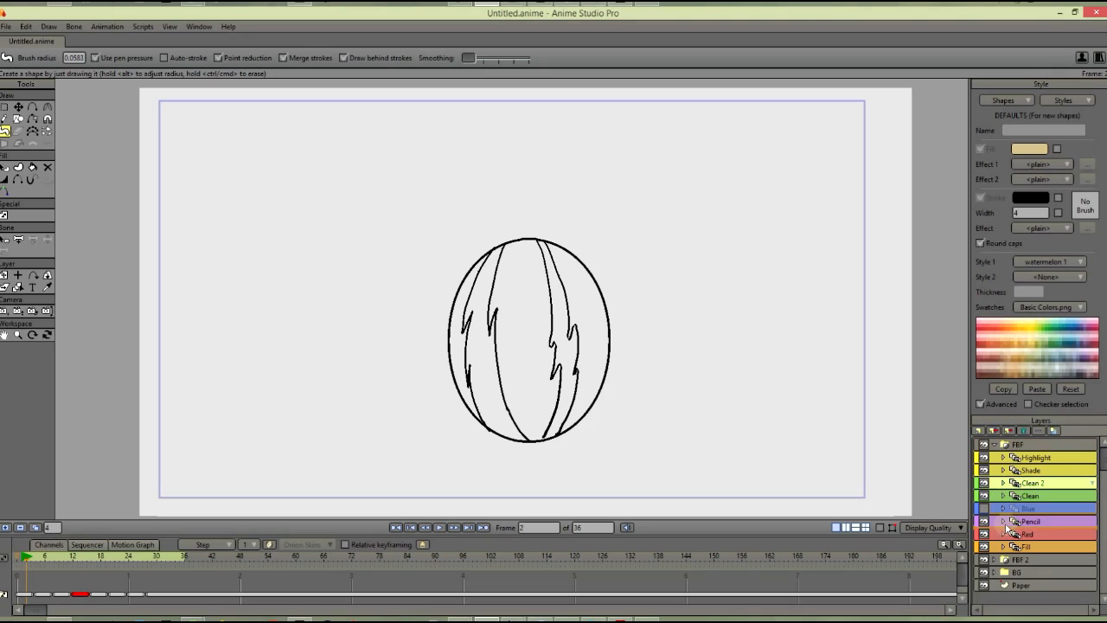
left_click_drag(993, 545, 990, 558)
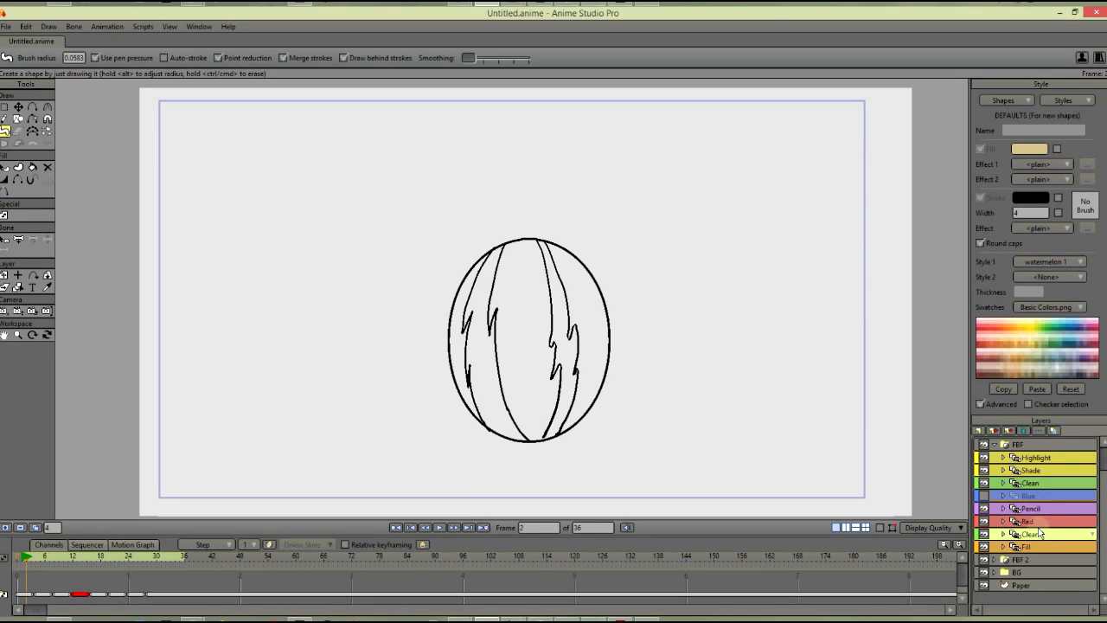
left_click(884, 487)
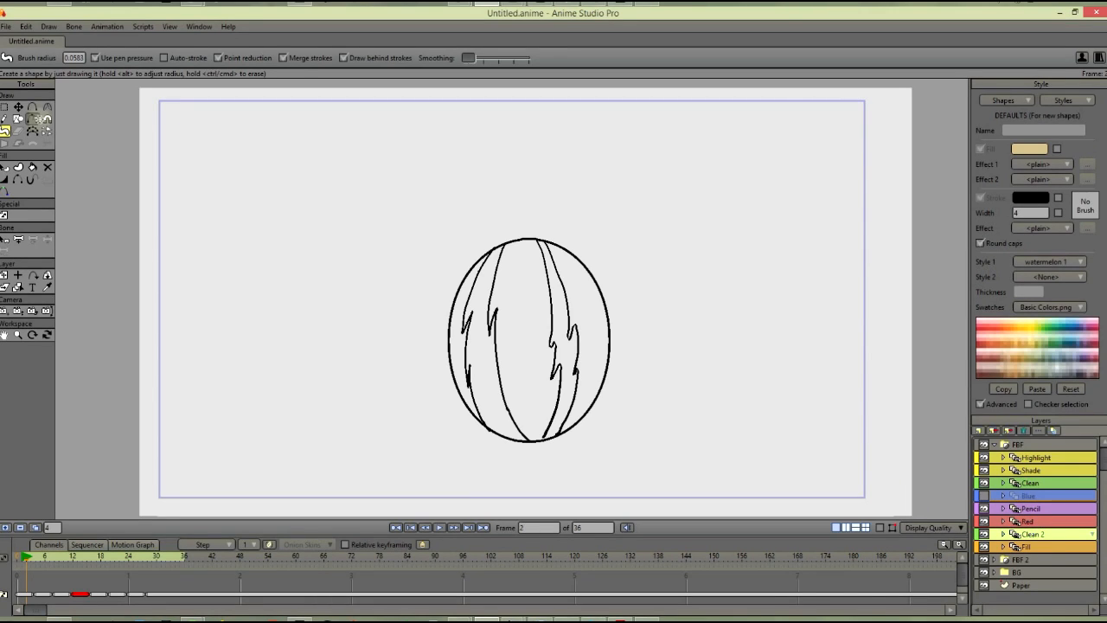
Step: Fill the central, right and left regions of the whole watermelon on frame 2 using the Paint Bucket and the watermelon 1 style
left_click(31, 169)
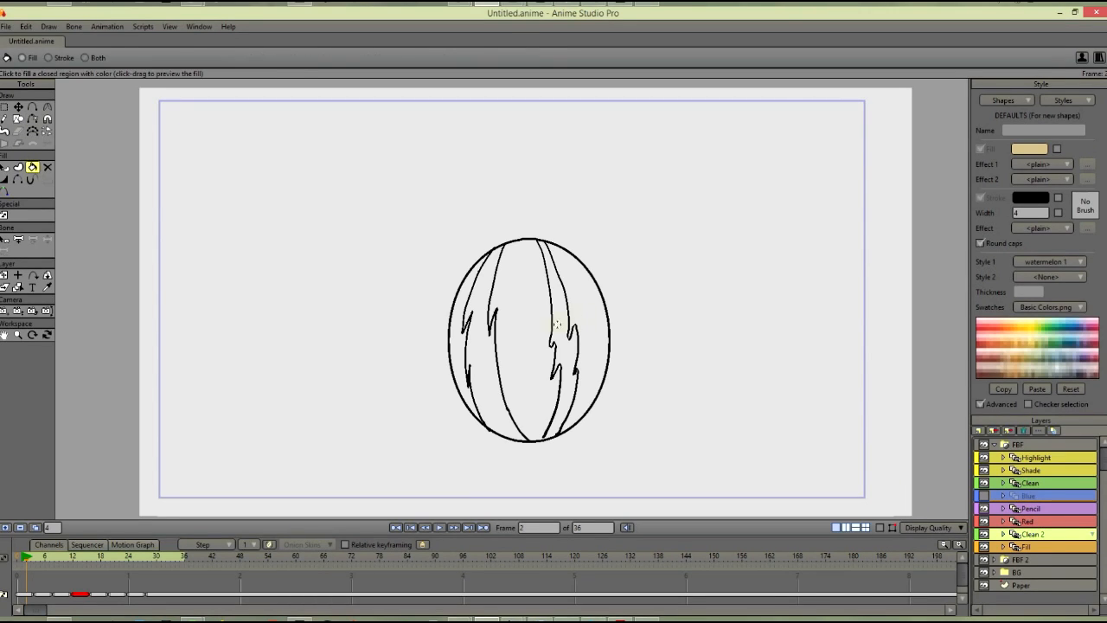
left_click(528, 329)
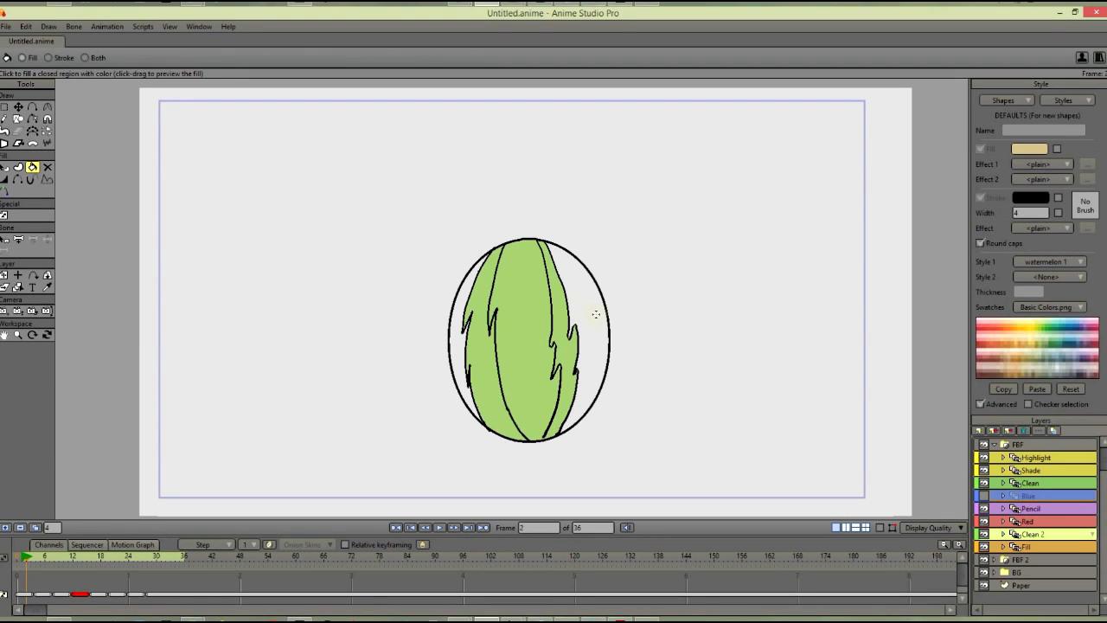
left_click(581, 352)
left_click(458, 341)
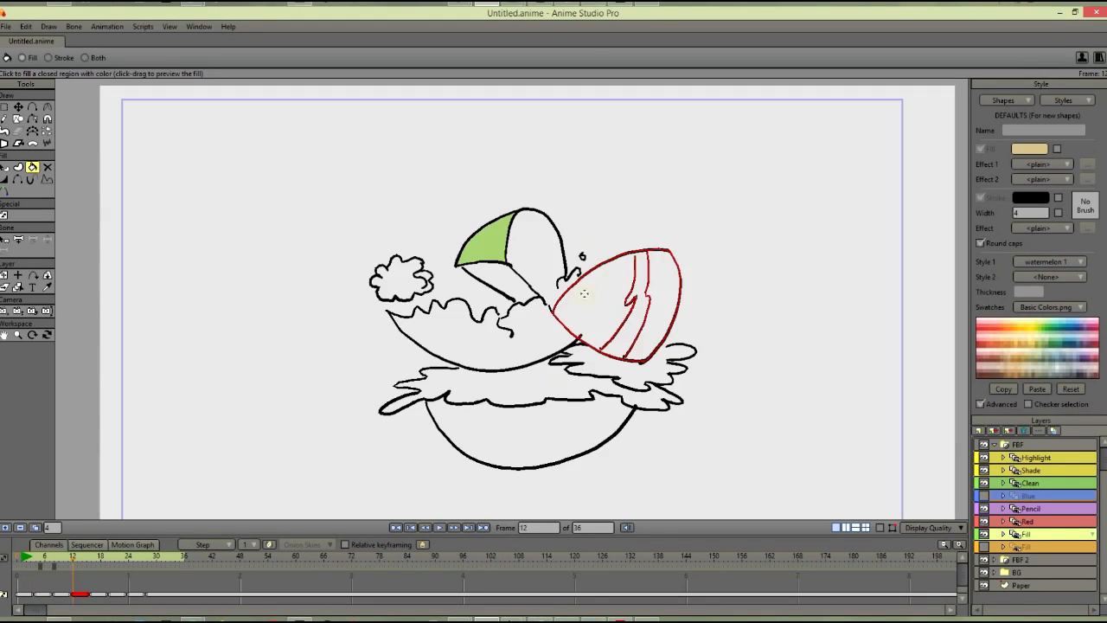
Step: Fill the outer rind of the shell pieces and the bottom bowl with watermelon 1 green on frames 12 and 16
left_click(610, 311)
left_click(476, 443)
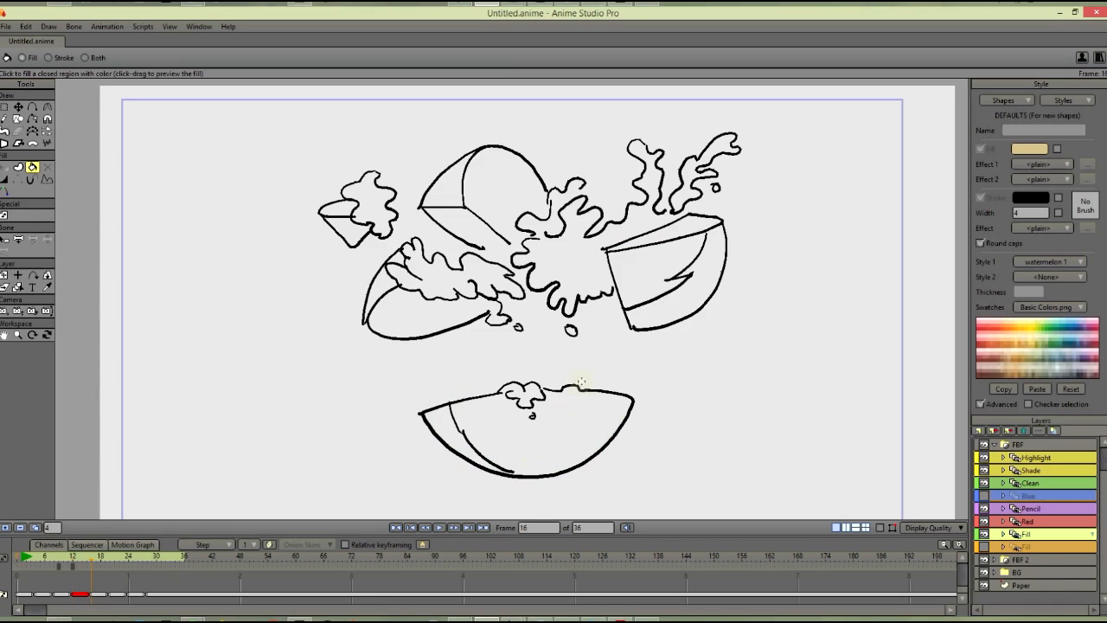
left_click(445, 183)
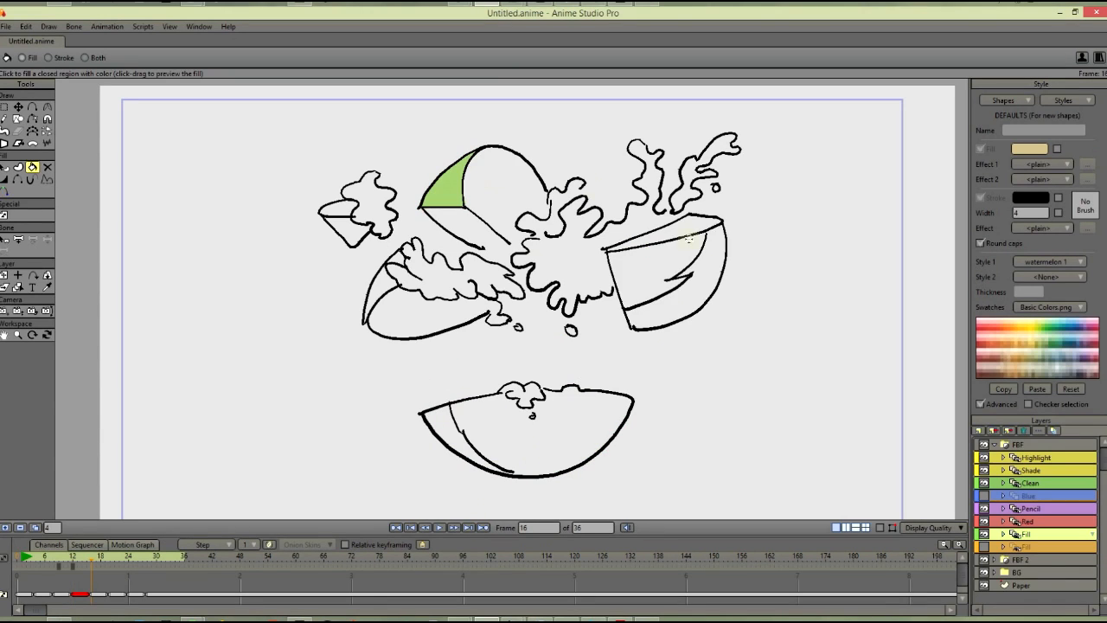
left_click(666, 278)
left_click(381, 292)
left_click(519, 411)
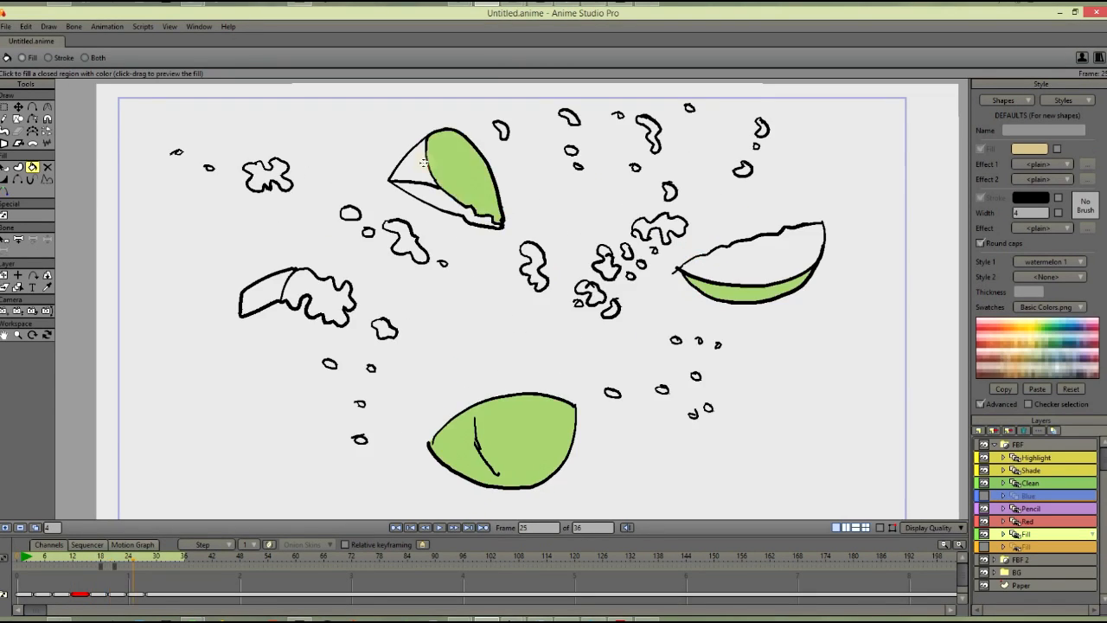
Step: Fill the rind of the top piece, the left fragment and the right shell with green, continuing through frame 28
left_click(423, 162)
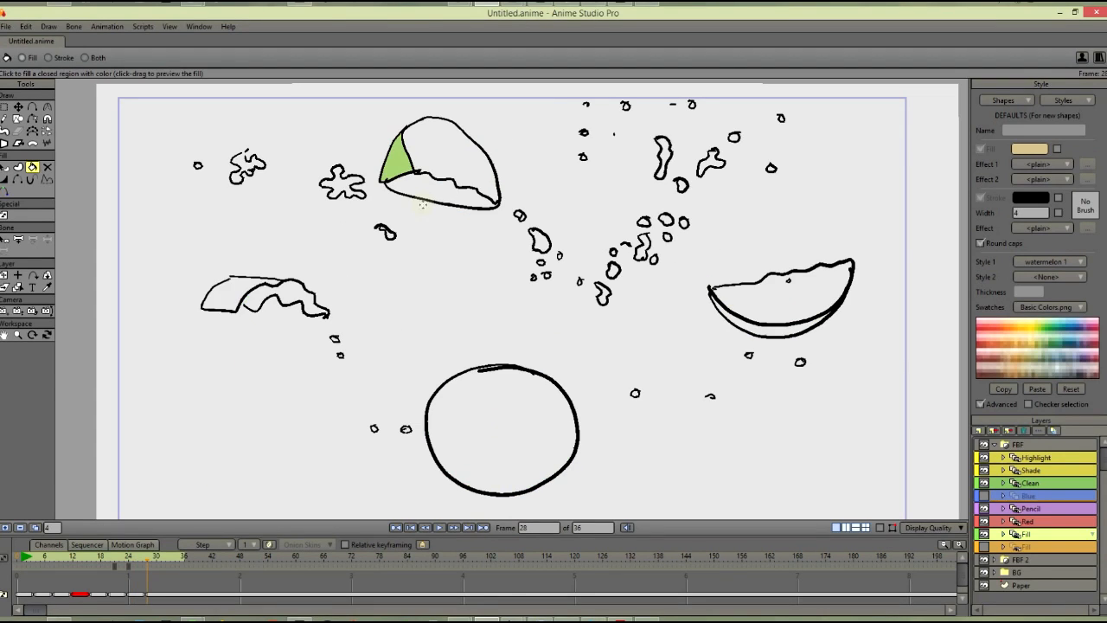
left_click(226, 293)
left_click(782, 320)
Step: Fill the round bottom piece on frame 28 with green, using the Blob Brush and Paint Bucket
left_click(498, 382)
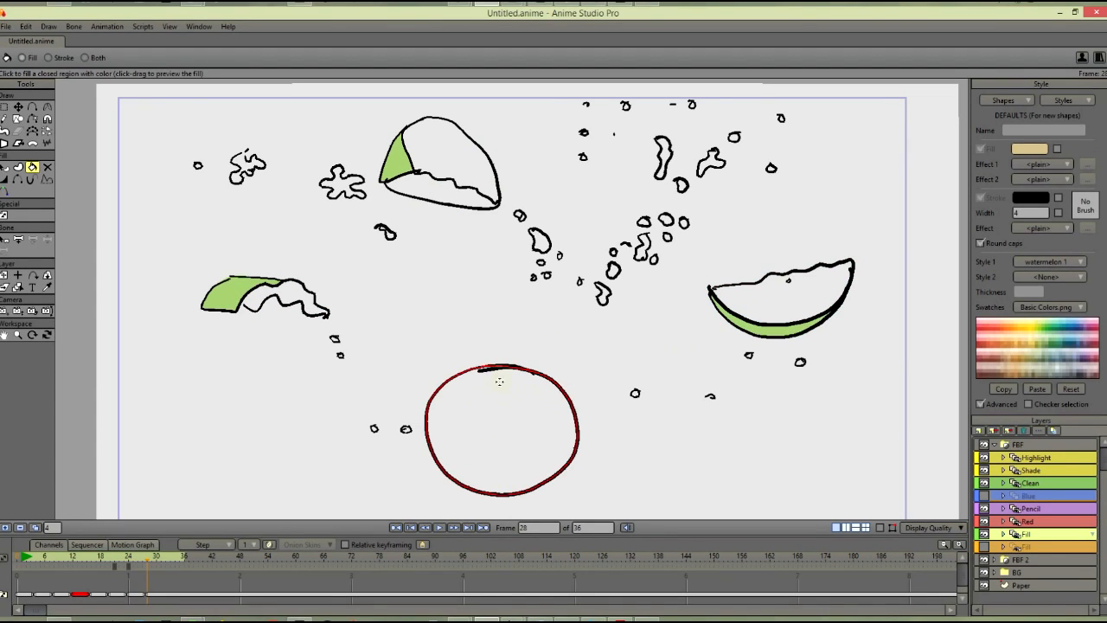
left_click(5, 131)
mouse_move(487, 378)
left_mouse_down()
mouse_move(509, 393)
mouse_move(463, 419)
mouse_move(474, 449)
mouse_move(537, 388)
mouse_move(524, 407)
mouse_move(461, 428)
mouse_move(541, 440)
left_mouse_up()
left_click(32, 167)
left_click(502, 432)
left_click(5, 131)
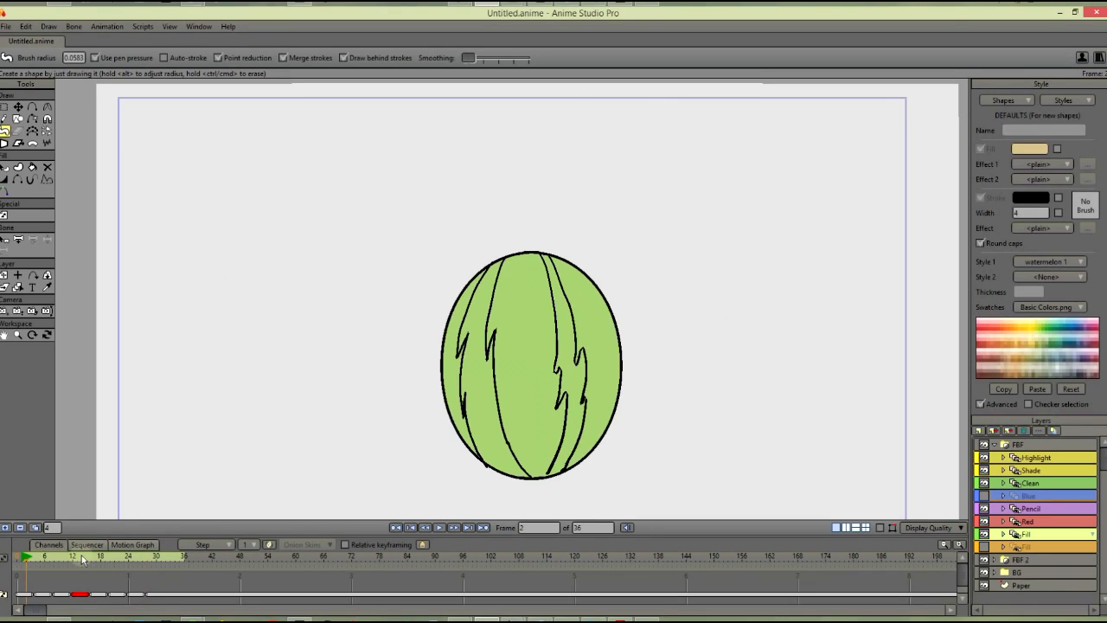
Step: Choose the watermelon 2 style and try brushing in the left stripe of the whole watermelon on frame 2
left_click(1049, 261)
left_click(1051, 389)
left_click_drag(493, 275, 484, 417)
key("ctrl+z")
mouse_move(489, 282)
left_mouse_down()
mouse_move(493, 274)
mouse_move(482, 370)
left_mouse_up()
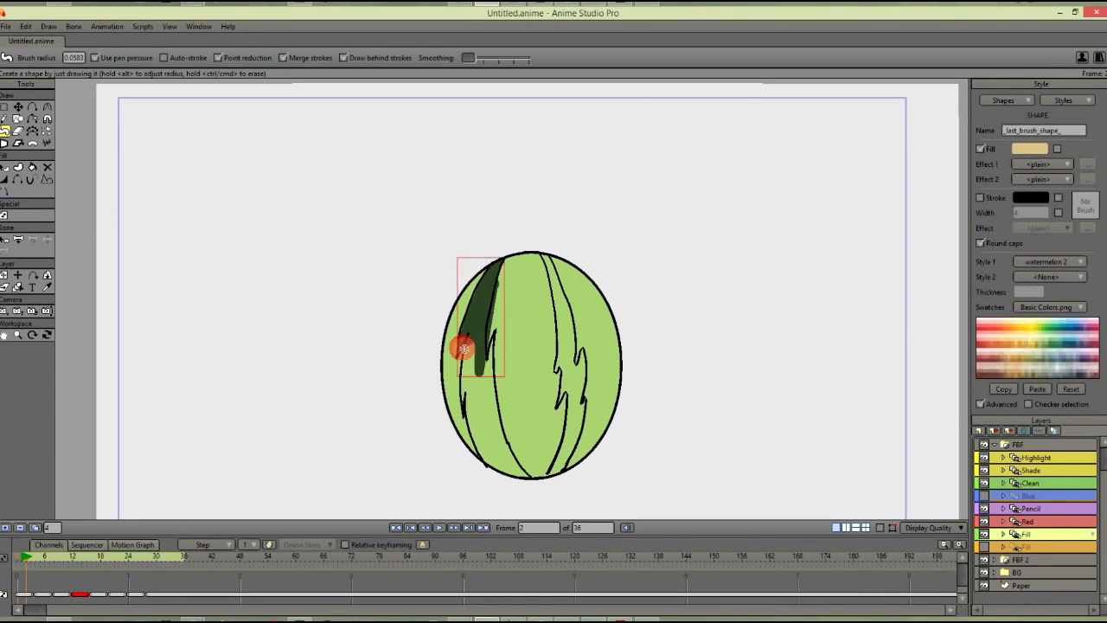
key("ctrl+z")
Step: Fill the left stripe of the whole watermelon on frame 2 with the watermelon 2 style using the Paint Bucket
left_click(33, 167)
left_click(481, 372)
key("ctrl+z")
left_click(466, 335)
left_click(487, 430)
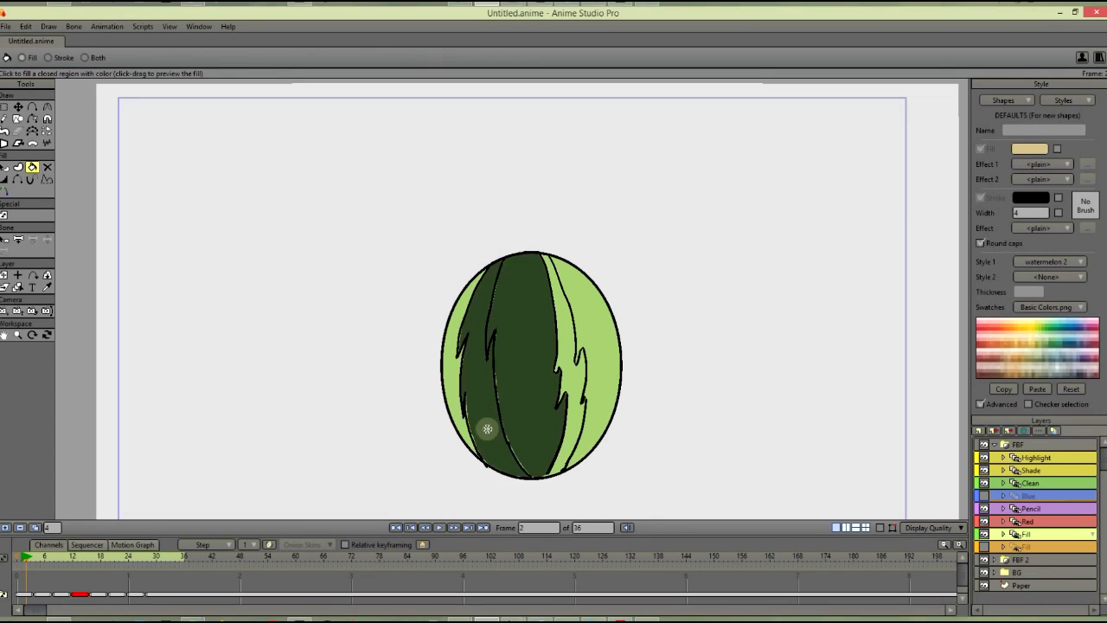
key("ctrl+z")
left_click(482, 399)
Step: Close the gap near the bottom of the right stripe with the Blob Brush and fill the stripe with watermelon 2
left_click(570, 379)
key("ctrl+z")
left_click(18, 167)
left_click(6, 131)
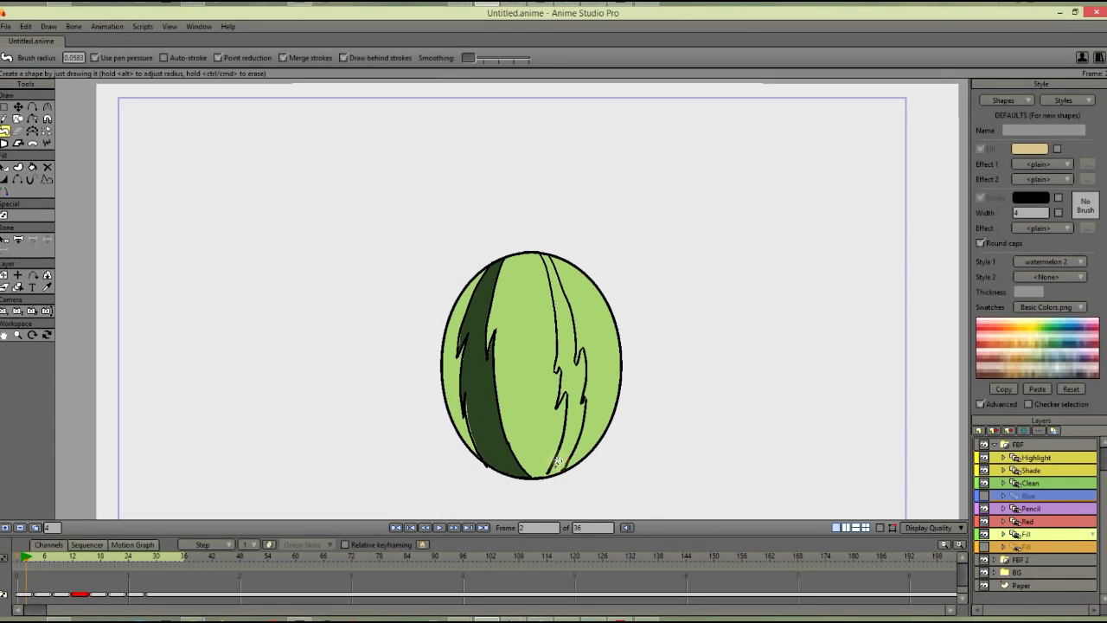
left_click_drag(559, 458, 560, 462)
left_click(33, 167)
left_click(581, 363)
Step: Change the fill color of the watermelon 2 style to a lighter medium green
left_click(6, 131)
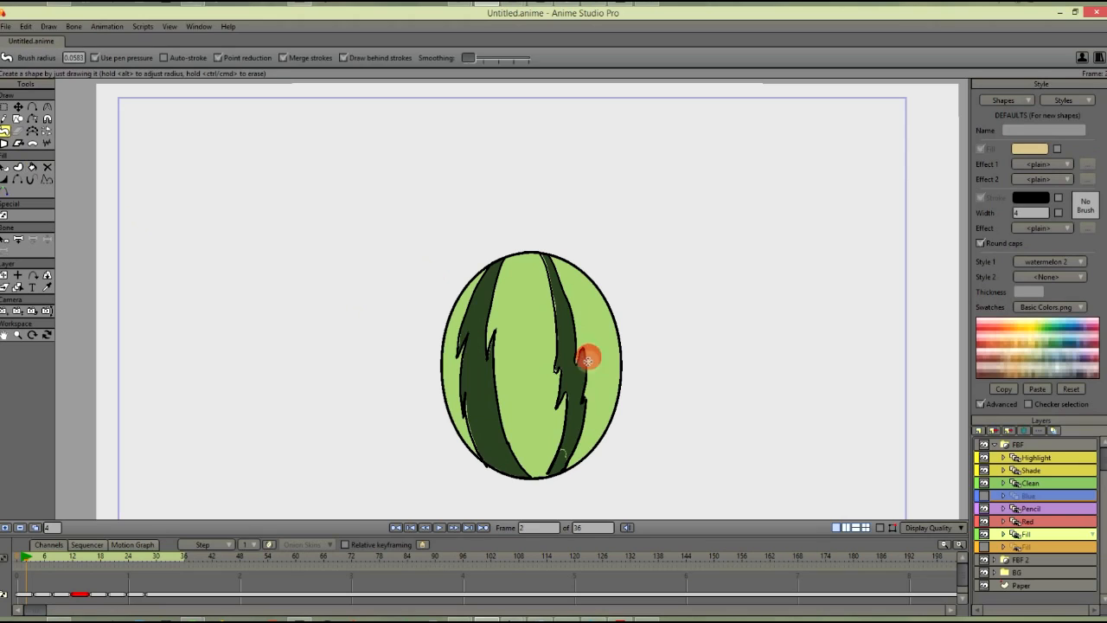
right_click(556, 316)
left_click(1066, 100)
left_click(1057, 272)
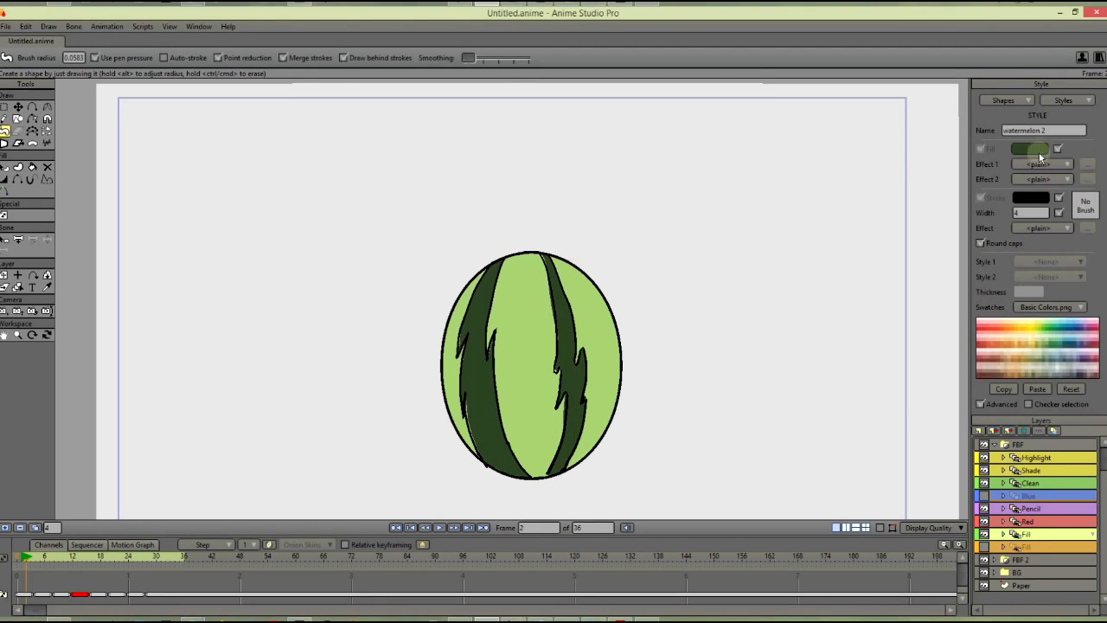
left_click(1035, 150)
left_click_drag(931, 337, 929, 320)
left_click(1046, 399)
Step: Fill the stripes on the right shell and the lower left shell on frame 4 with watermelon 2 using the Paint Bucket
left_click(33, 167)
left_click(469, 527)
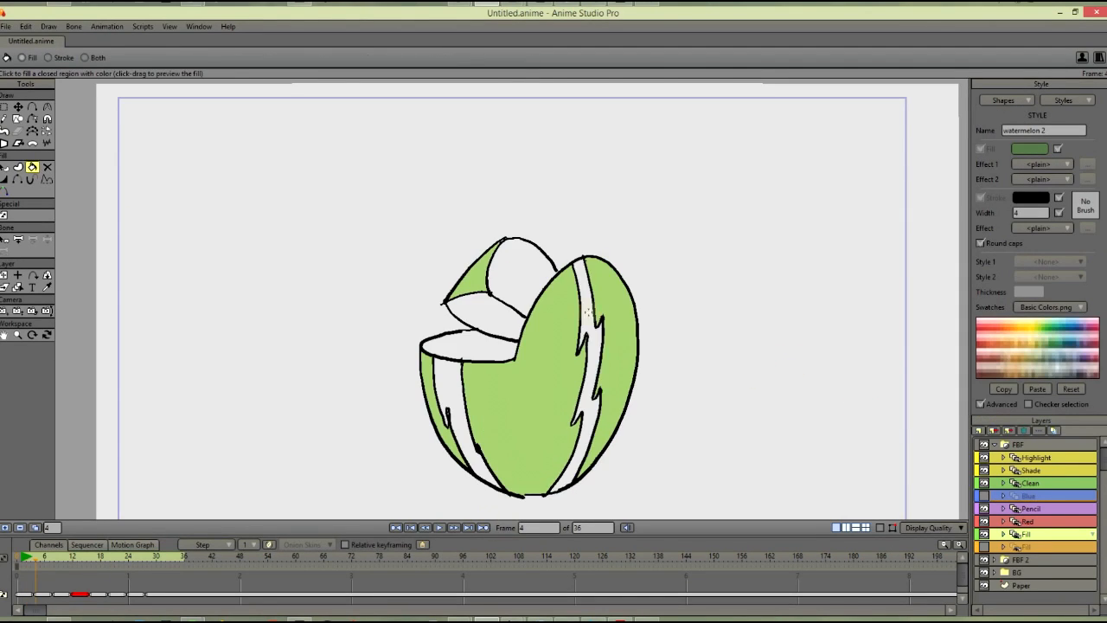
left_click(587, 305)
left_click(446, 388)
Step: Paint dark green stripes on the bottom bowl and the right shell on frame 8 with the Blob Brush
left_click(468, 527)
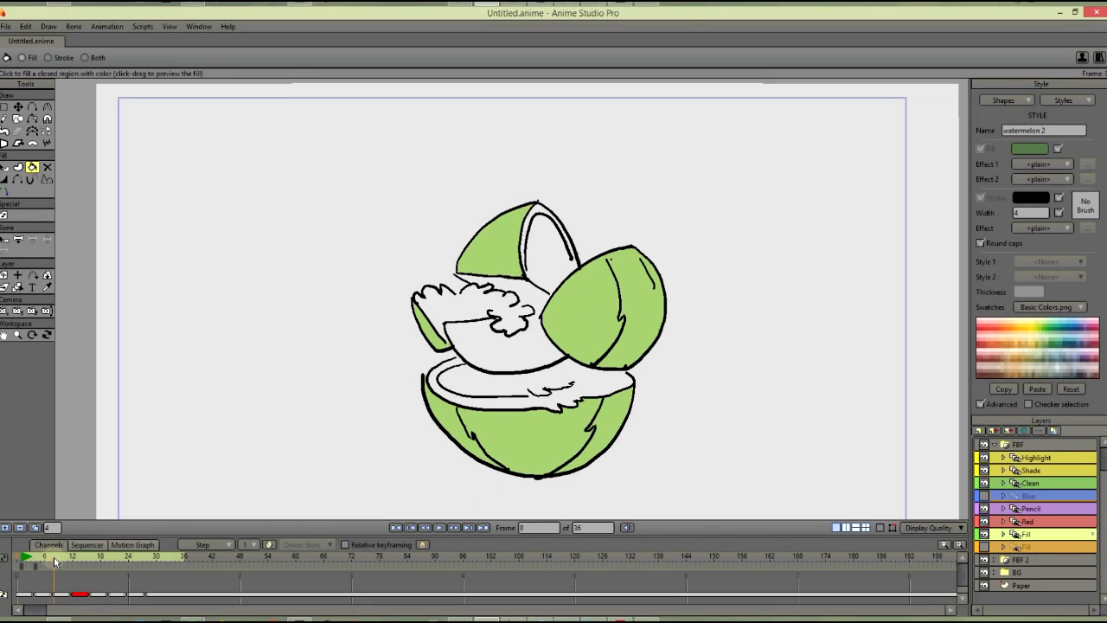
left_click(5, 131)
mouse_move(597, 402)
left_mouse_down()
mouse_move(555, 470)
mouse_move(606, 404)
left_mouse_up()
left_click_drag(457, 412, 473, 434)
mouse_move(636, 404)
left_mouse_down()
mouse_move(651, 400)
mouse_move(619, 364)
left_mouse_up()
left_click_drag(444, 374, 499, 427)
left_click_drag(600, 226, 593, 330)
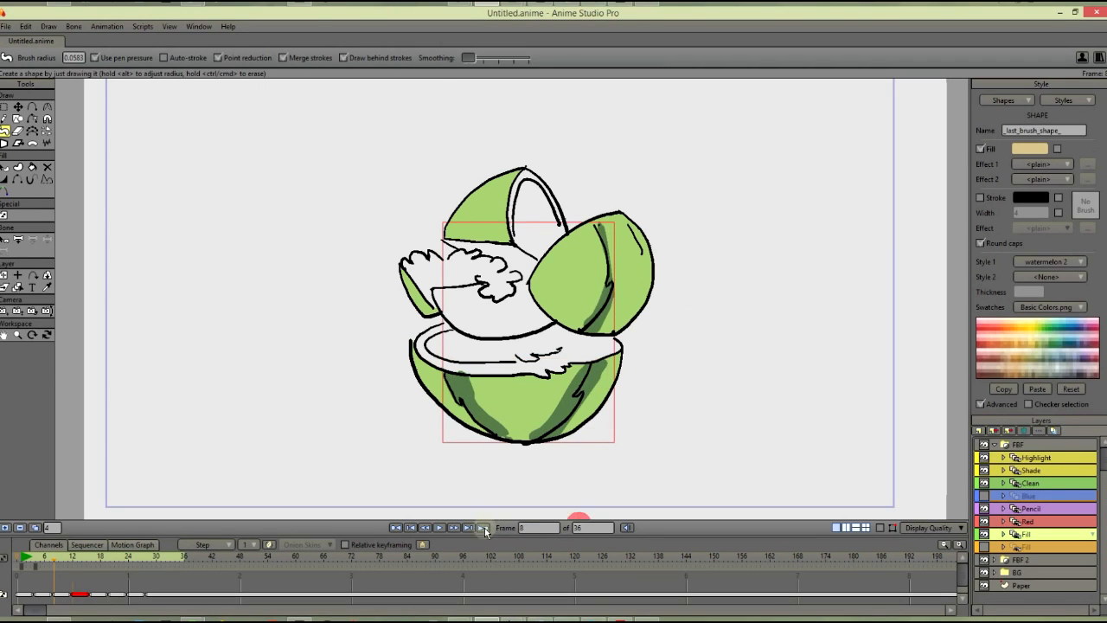
Step: Paint dark green stripes on the right shell and the bottom bowl on frame 12, using onion skins as a guide
left_click(482, 527)
mouse_move(632, 218)
left_mouse_down()
mouse_move(612, 320)
mouse_move(603, 328)
mouse_move(592, 315)
mouse_move(616, 261)
mouse_move(628, 296)
left_mouse_up()
left_click(269, 544)
mouse_move(585, 361)
left_mouse_down()
mouse_move(561, 417)
mouse_move(580, 400)
mouse_move(535, 441)
left_mouse_up()
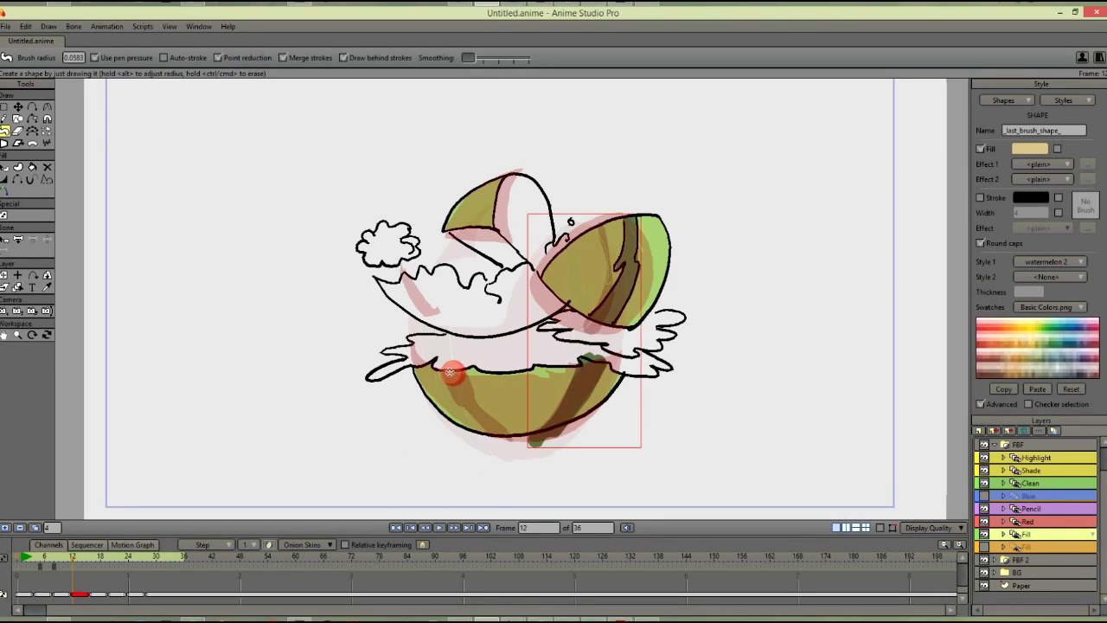
mouse_move(446, 364)
left_mouse_down()
mouse_move(452, 398)
mouse_move(474, 401)
mouse_move(454, 390)
mouse_move(522, 444)
mouse_move(460, 388)
left_mouse_up()
left_click(271, 543)
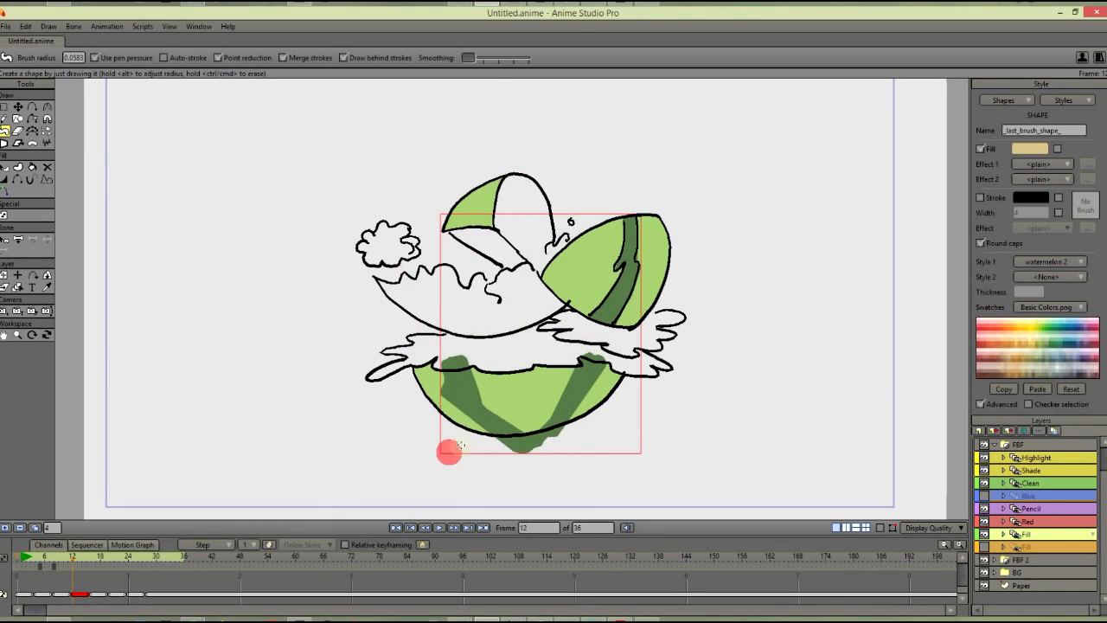
Step: Erase the stripe color that spills over the rim and underside of the bottom bowl on frame 12
mouse_move(441, 385)
left_mouse_down()
mouse_move(472, 432)
mouse_move(512, 446)
mouse_move(467, 445)
left_mouse_up()
left_click_drag(434, 361, 501, 358)
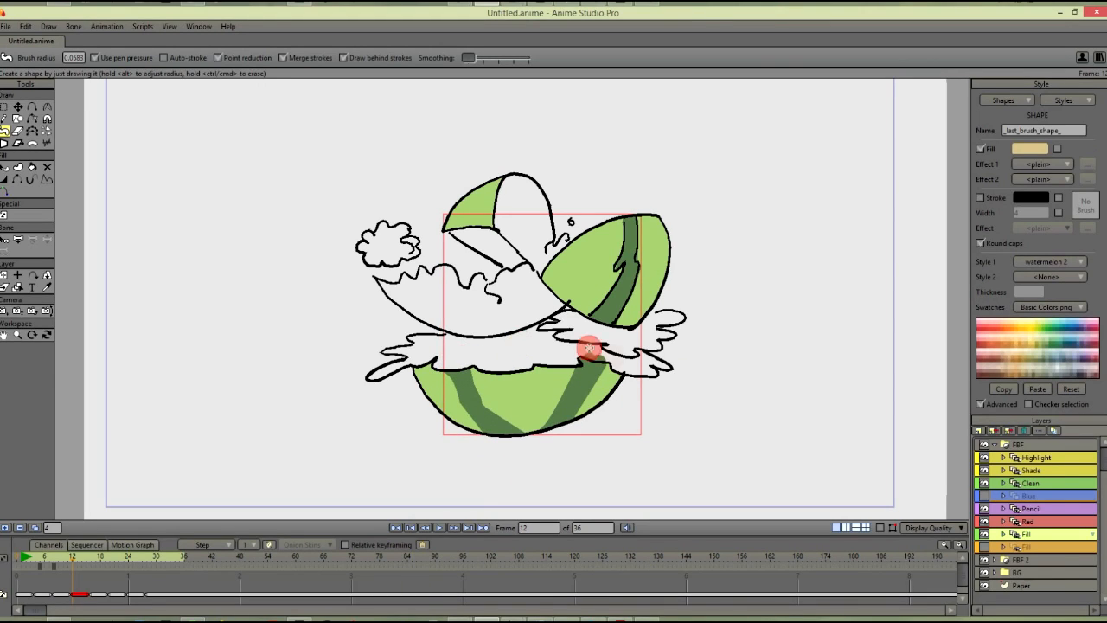
mouse_move(581, 348)
left_mouse_down()
mouse_move(595, 362)
mouse_move(605, 353)
left_mouse_up()
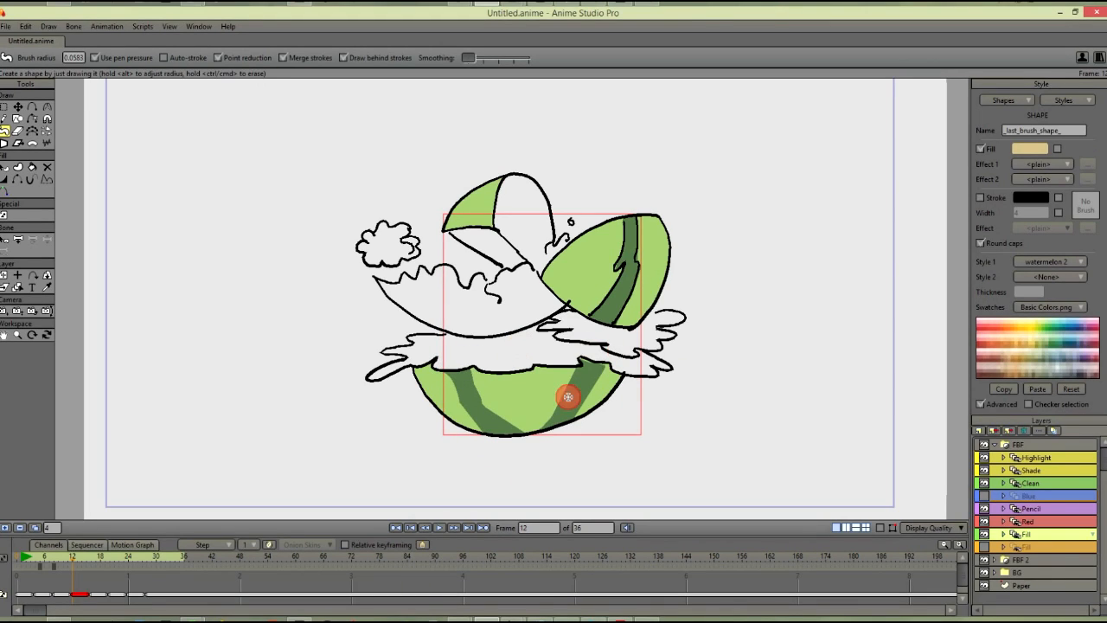
Step: Paint dark green stripes on the right shell and the left part of the bottom piece on frame 16
left_click(470, 527)
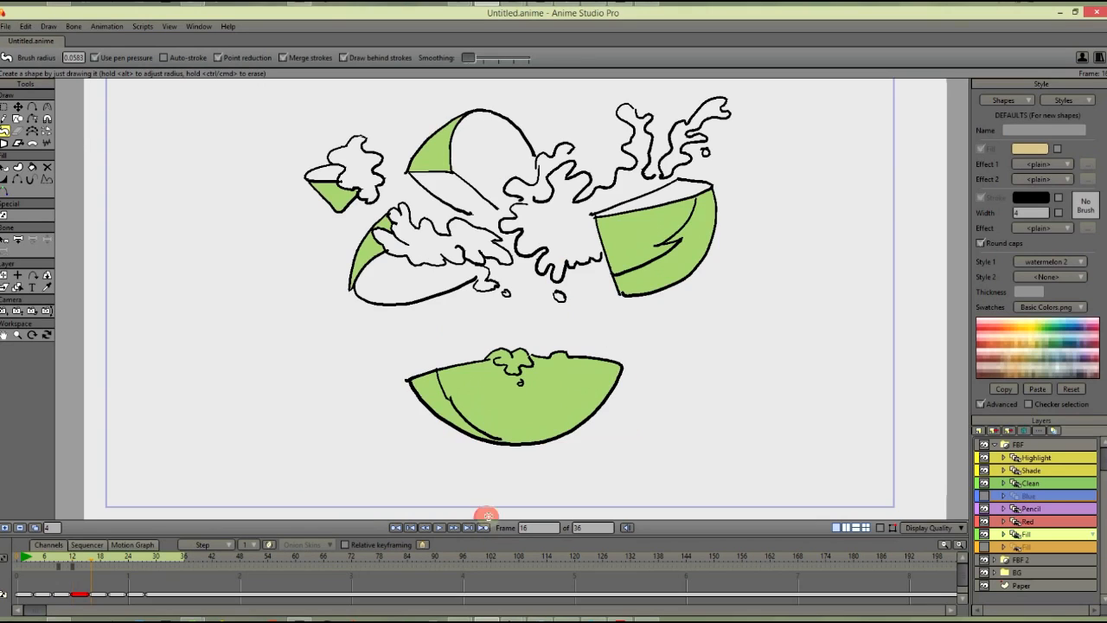
left_click_drag(679, 242, 615, 274)
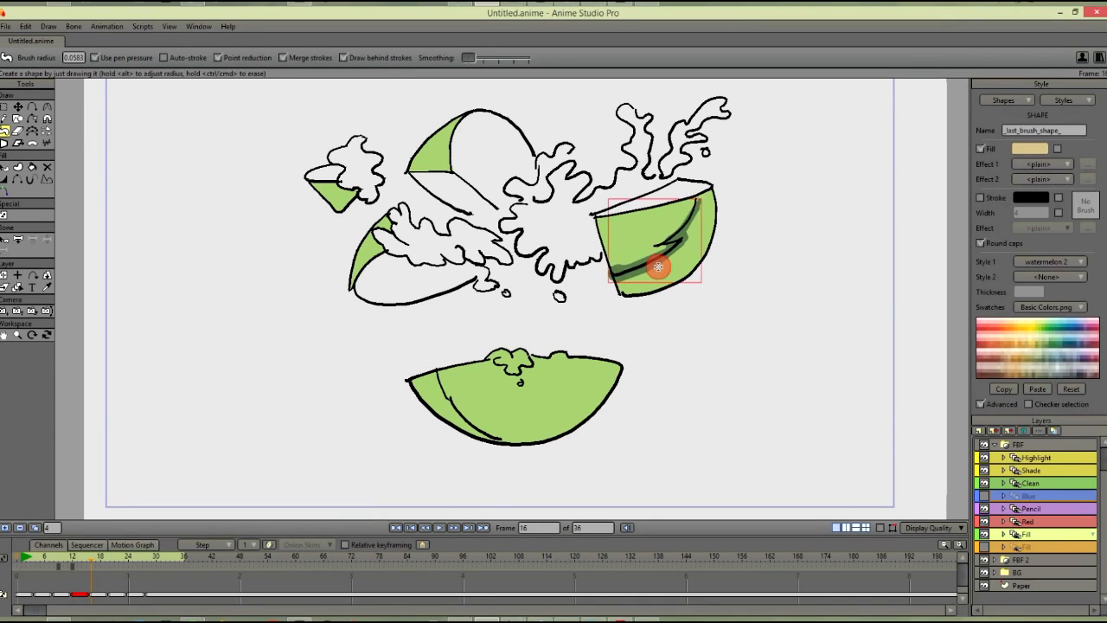
mouse_move(441, 373)
left_mouse_down()
mouse_move(456, 404)
mouse_move(525, 439)
left_mouse_up()
left_click_drag(460, 407, 515, 439)
left_click_drag(648, 257, 625, 265)
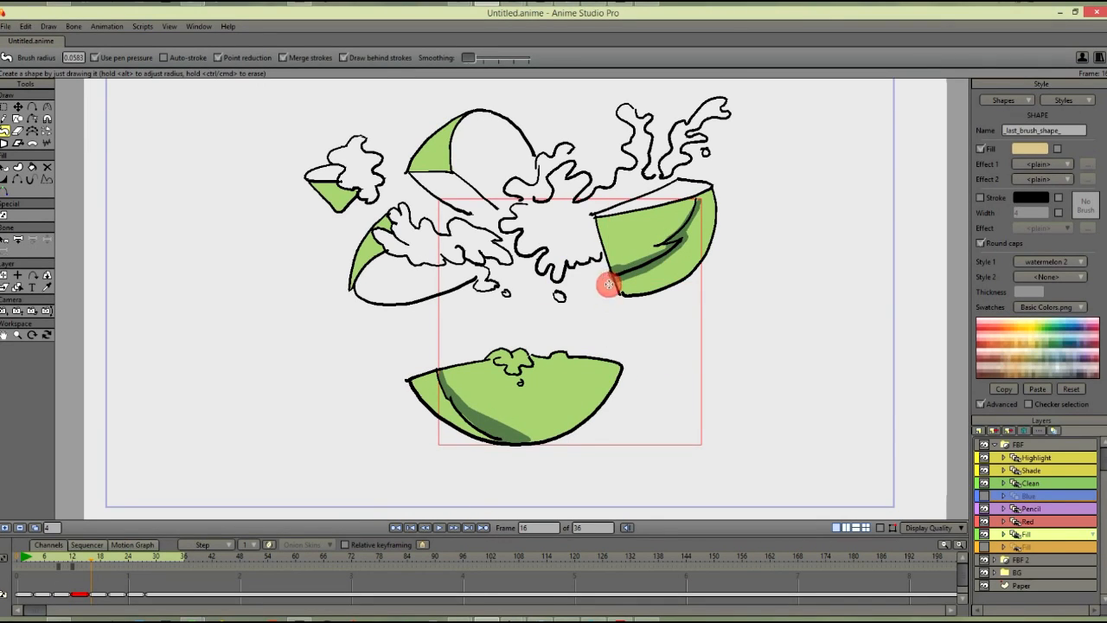
Step: Turn on onion skins and paint a dark green stripe across the bottom piece on frame 24
left_click(469, 528)
left_click(304, 544)
left_click(469, 527)
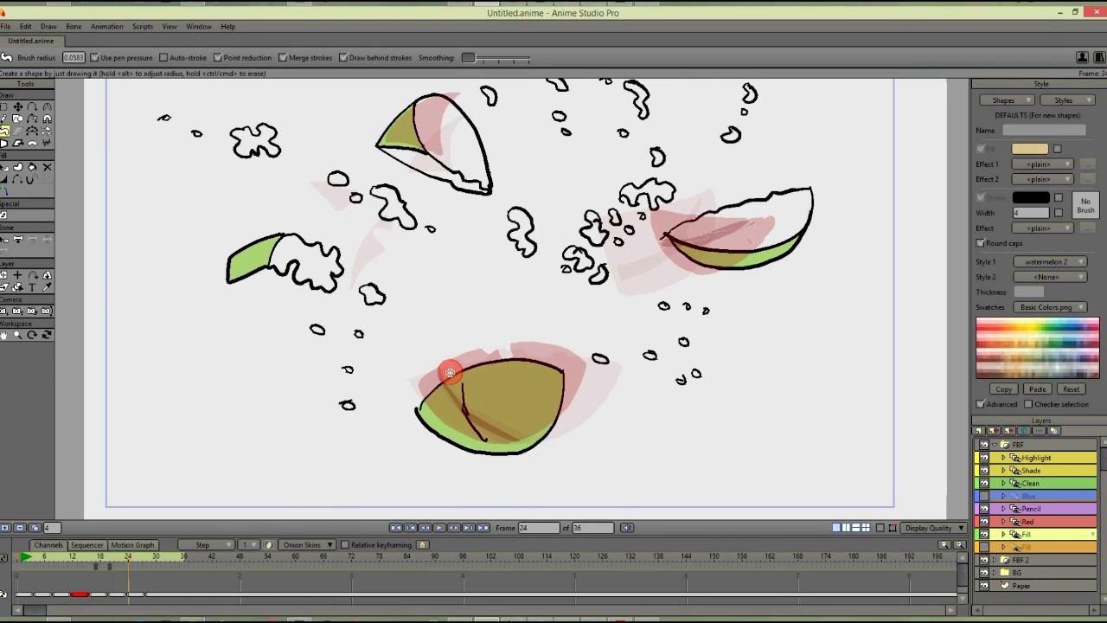
left_click_drag(449, 370, 516, 436)
Step: Paint a watermelon 2 stripe down the left side of the round bottom piece on frame 28, with onion skins turned off
left_click(469, 527)
left_click_drag(459, 410, 521, 444)
left_click_drag(458, 342, 525, 451)
left_click(1049, 261)
left_click(1050, 399)
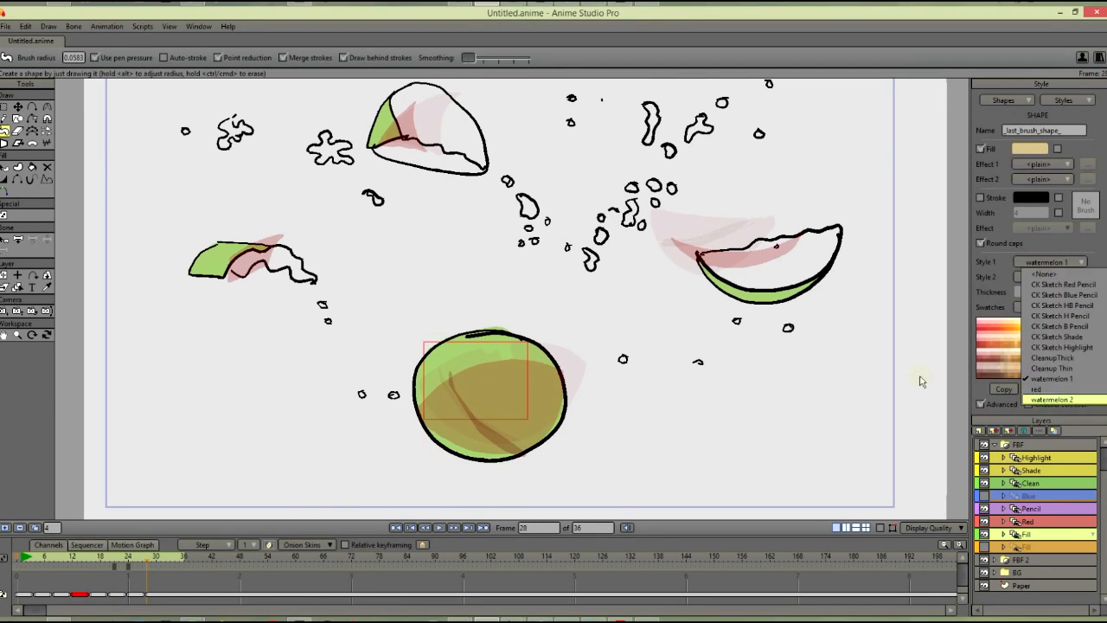
left_click_drag(486, 381, 524, 470)
left_click(270, 545)
key("ctrl+z")
key("ctrl+z")
left_click(1050, 261)
left_click(1050, 399)
left_click_drag(442, 354, 482, 454)
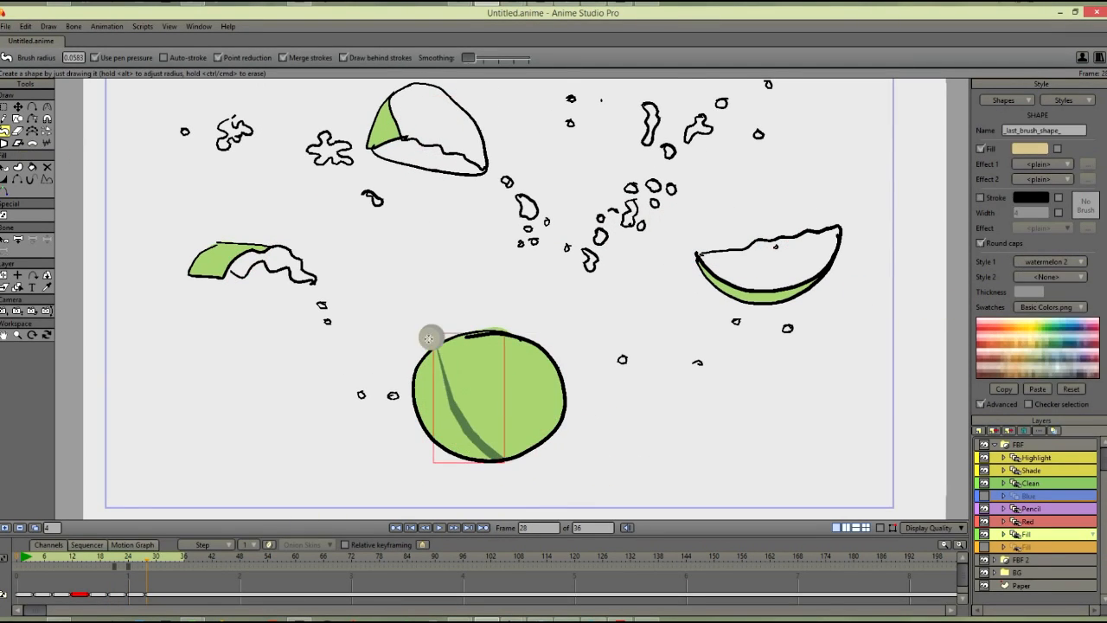
Step: Review the painted stripes frame by frame from frame 24 back to frame 2
left_click(411, 527)
key("q")
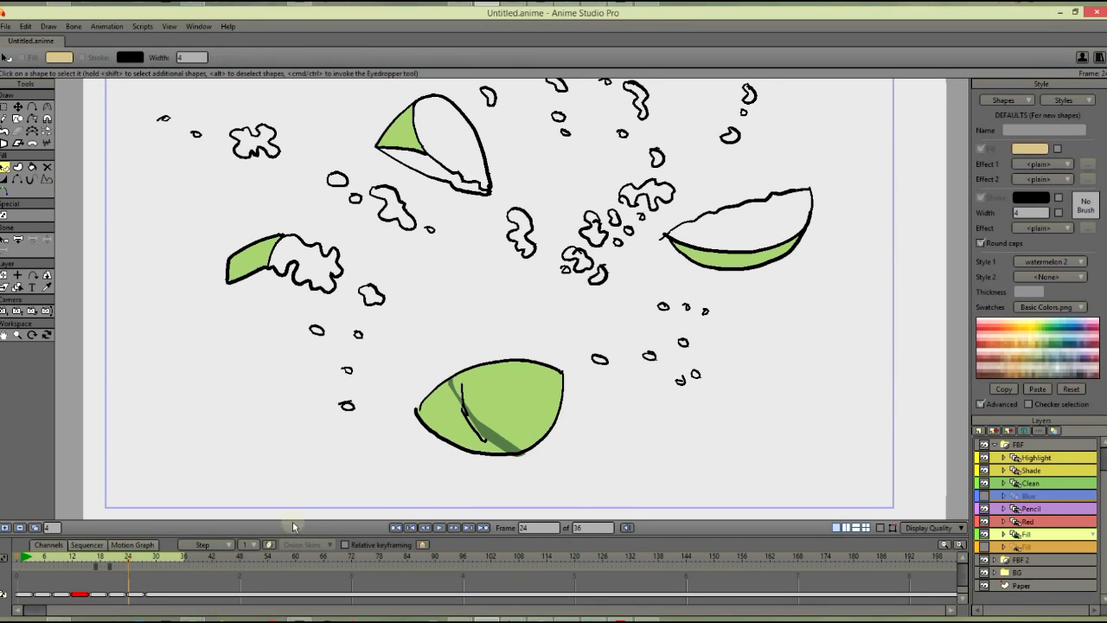
left_click(101, 555)
left_click(84, 556)
left_click(67, 556)
left_click(5, 132)
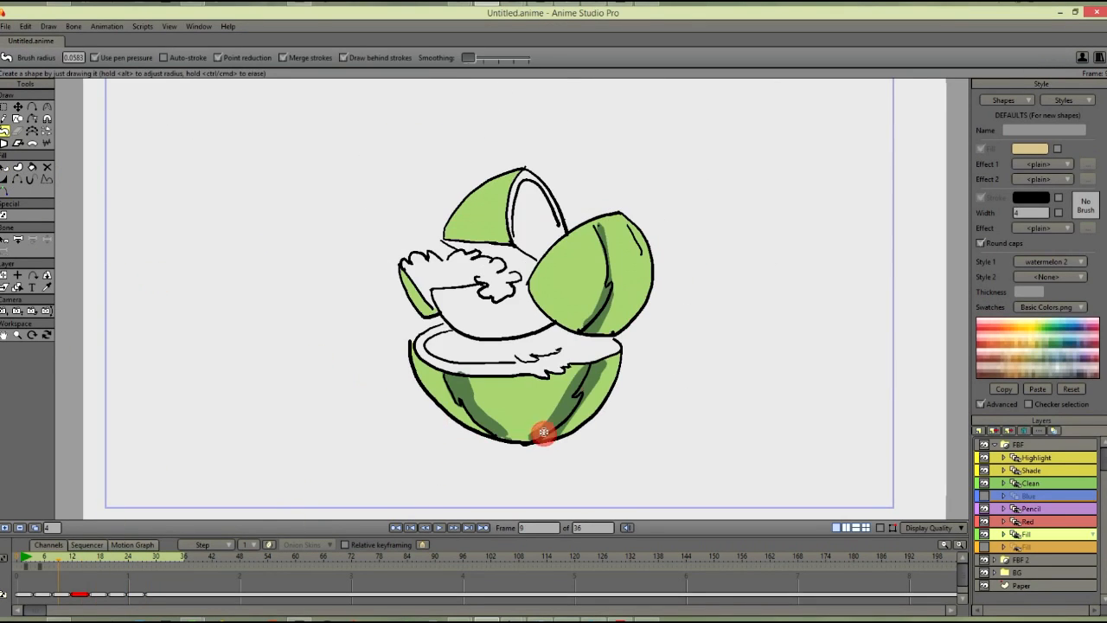
left_click(87, 558)
mouse_move(88, 559)
left_mouse_down()
mouse_move(166, 558)
mouse_move(27, 554)
left_mouse_up()
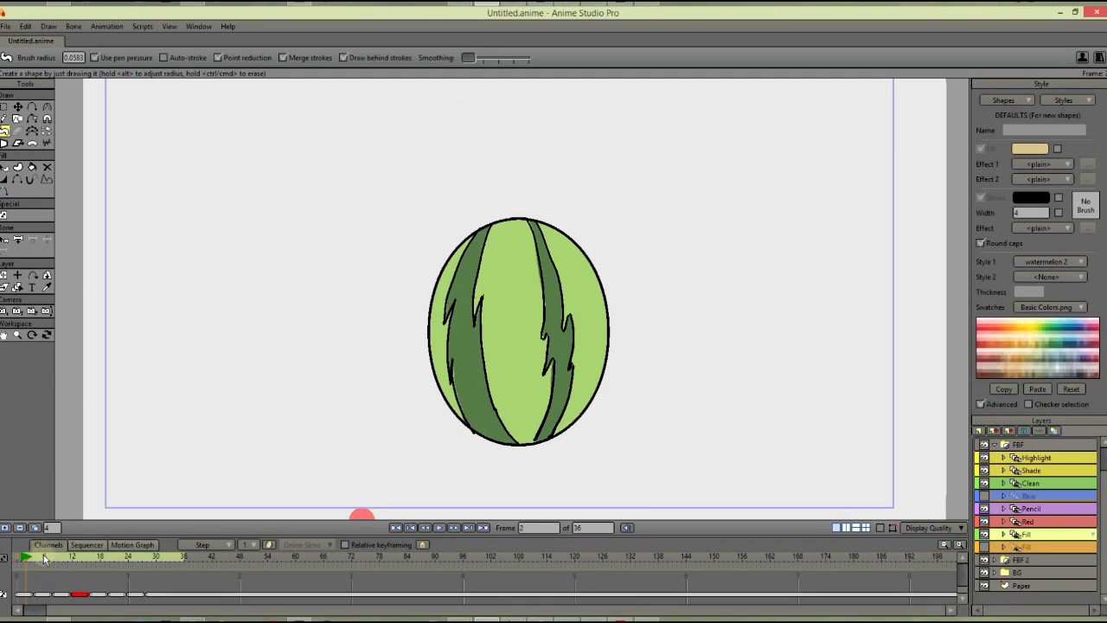
Step: Go to frame 6 and choose the red style for the Paint Bucket
left_click(44, 558)
left_click(32, 167)
left_click(1077, 261)
left_click(1077, 388)
left_click(1064, 101)
left_click(1063, 113)
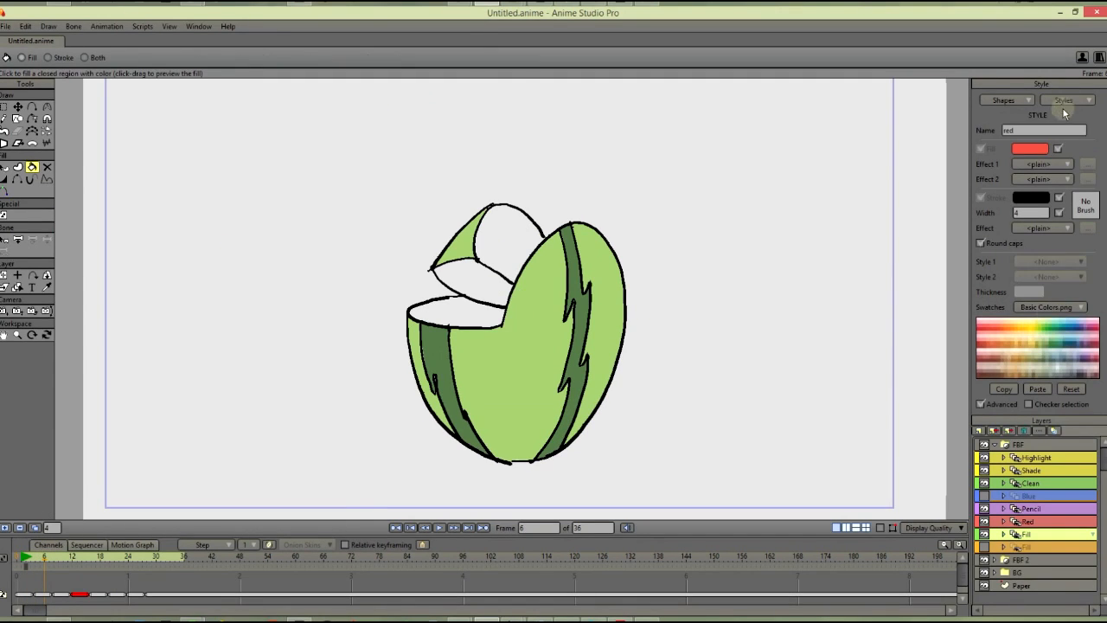
Step: Create a new style and give it a light red fill color
left_click(1063, 114)
left_click(1026, 129)
left_click(1029, 149)
left_click(958, 245)
left_click(1047, 398)
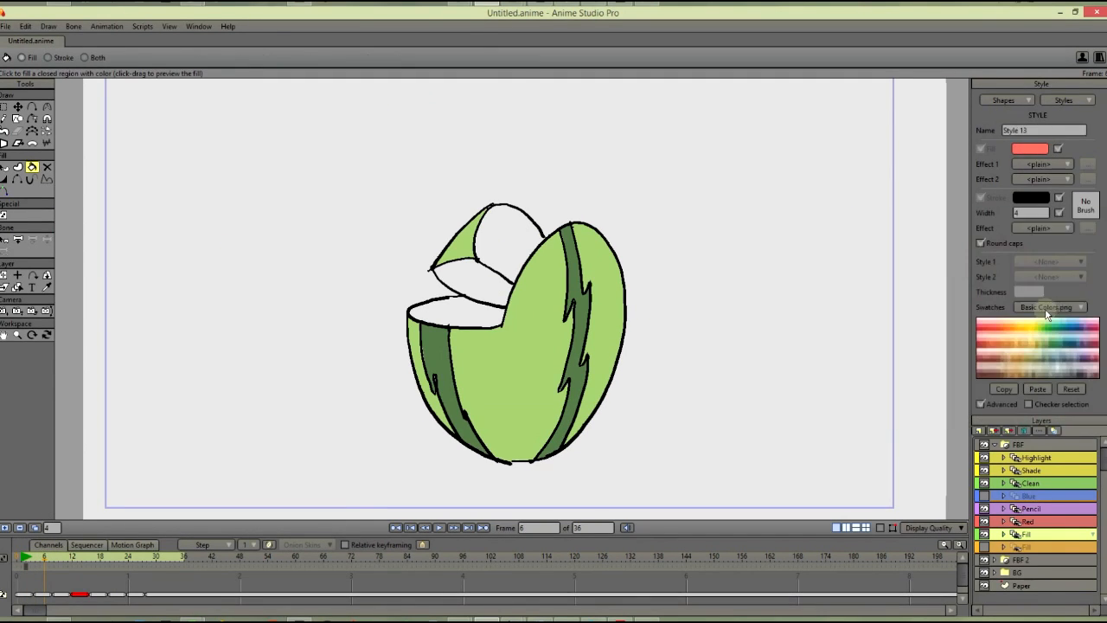
Step: Name the style red and set its fill color to a deeper red
left_click(1065, 102)
left_click(1061, 290)
left_click(1028, 128)
type("red")
left_click(1029, 148)
left_click_drag(980, 350, 998, 255)
left_click(1047, 398)
Step: Paint the exposed flesh red on frames 6 and 8 with the Blob Brush, working on the lower Fill layer
left_click(6, 167)
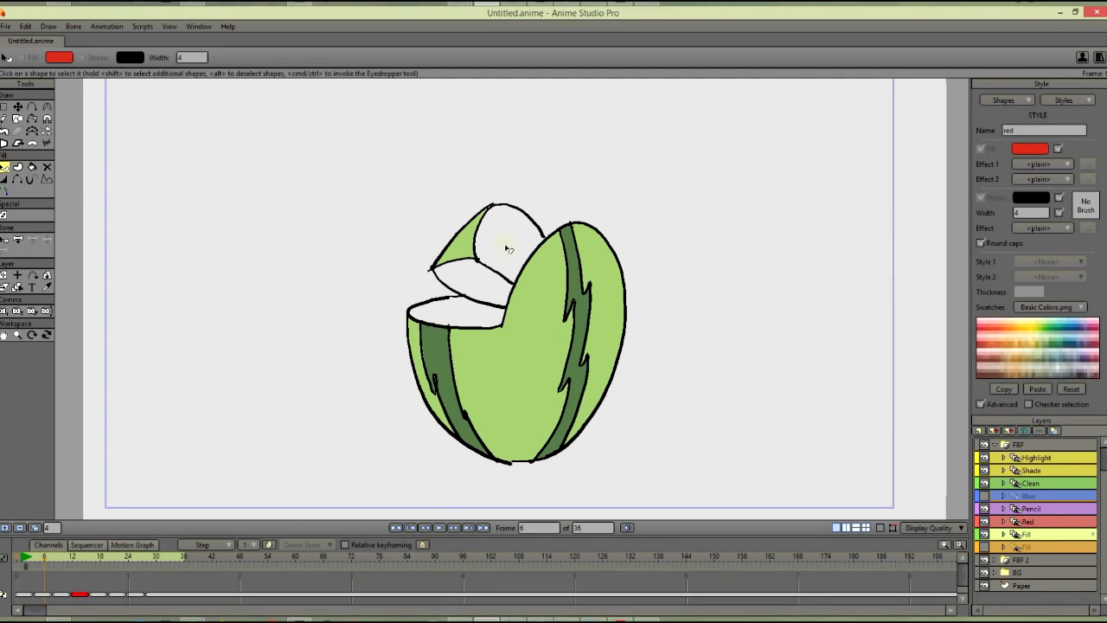
left_click(5, 130)
left_click_drag(354, 440, 367, 474)
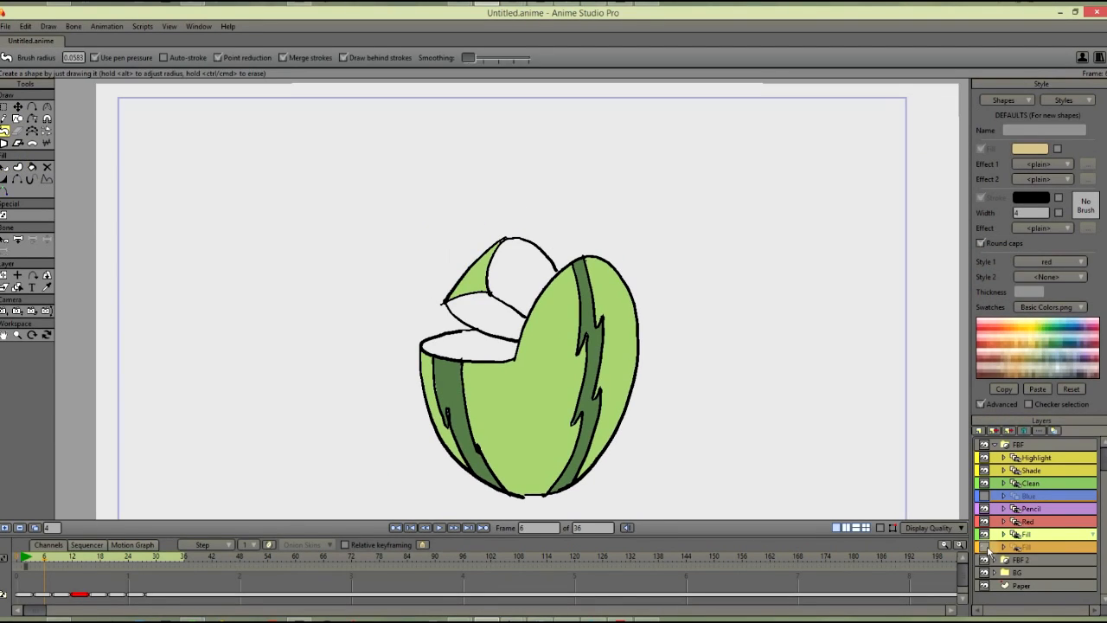
left_click(1031, 548)
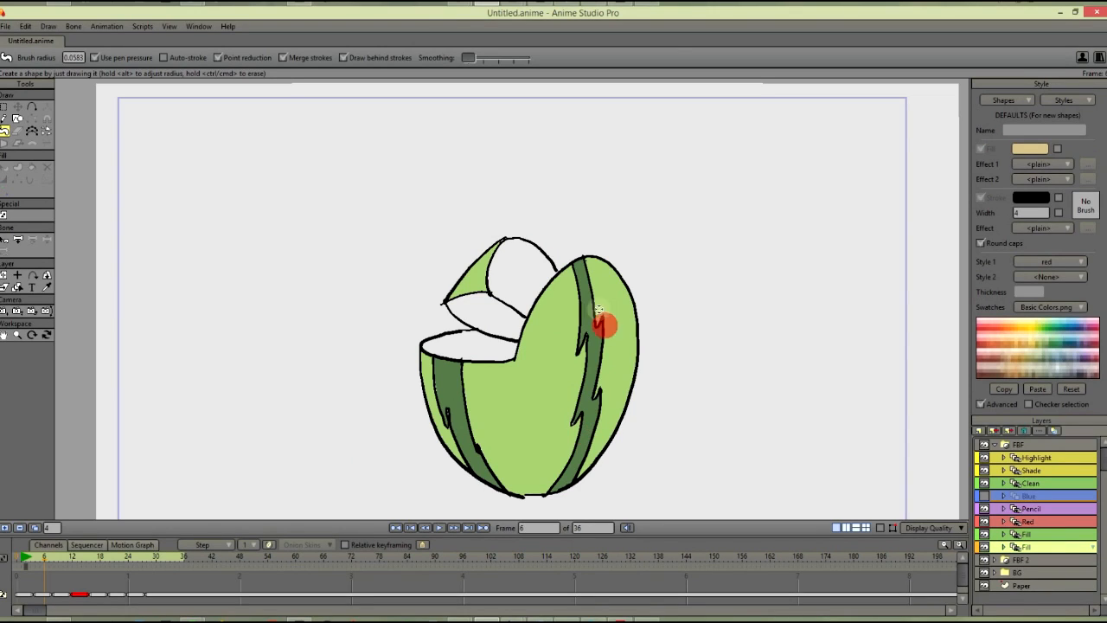
mouse_move(516, 257)
left_mouse_down()
mouse_move(503, 289)
mouse_move(514, 248)
mouse_move(530, 251)
mouse_move(539, 274)
mouse_move(489, 304)
left_mouse_up()
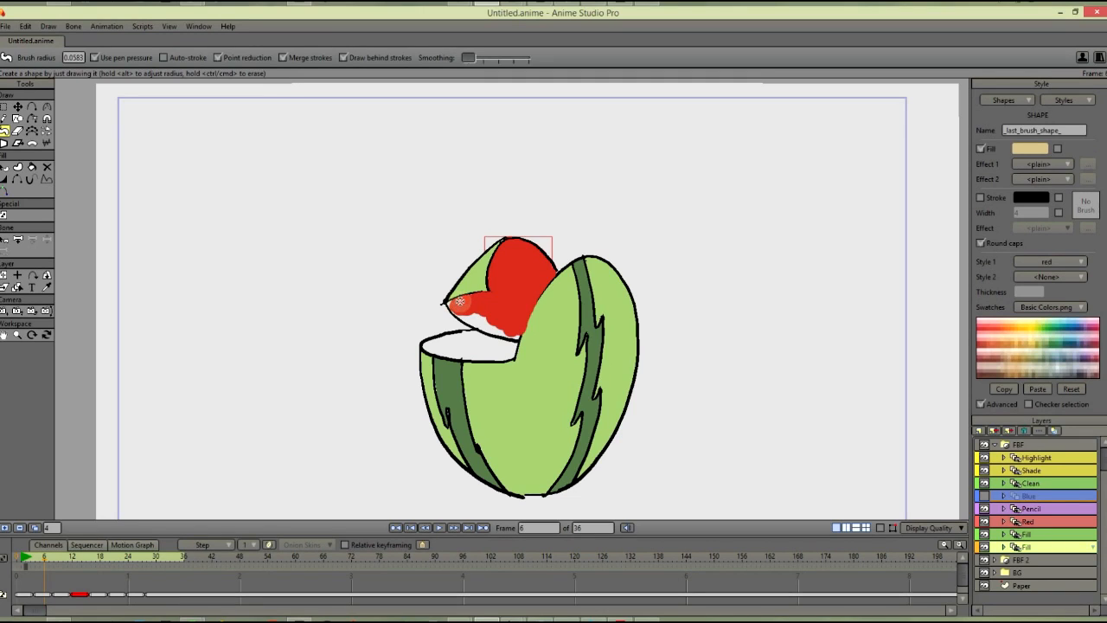
mouse_move(463, 312)
left_mouse_down()
mouse_move(514, 336)
mouse_move(501, 350)
mouse_move(494, 339)
mouse_move(429, 345)
mouse_move(450, 339)
mouse_move(432, 344)
mouse_move(506, 363)
left_mouse_up()
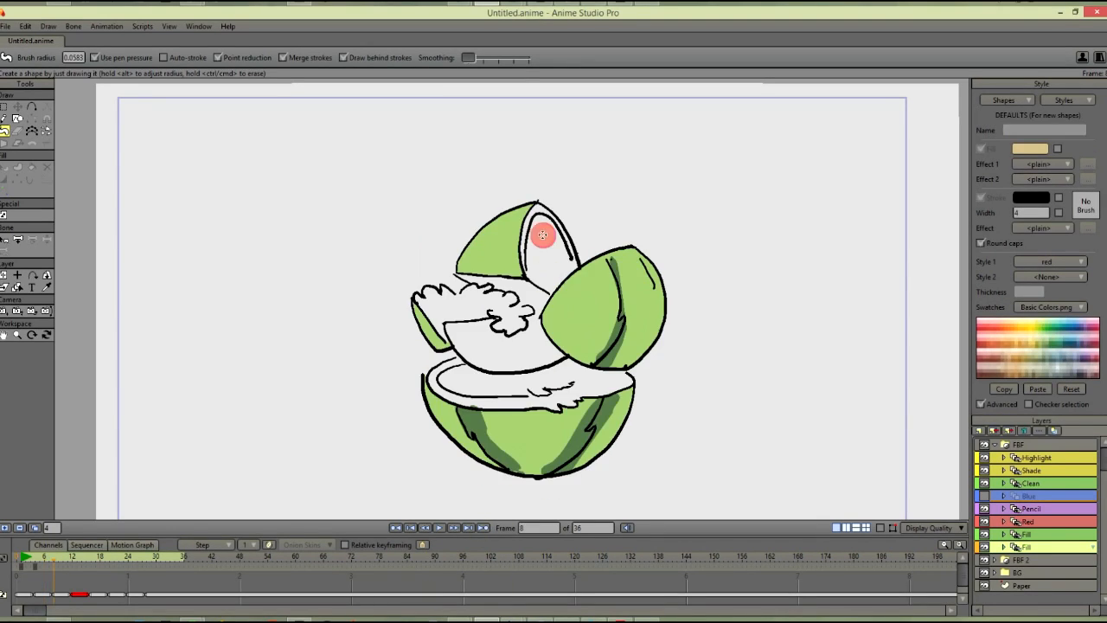
left_click_drag(538, 216, 532, 255)
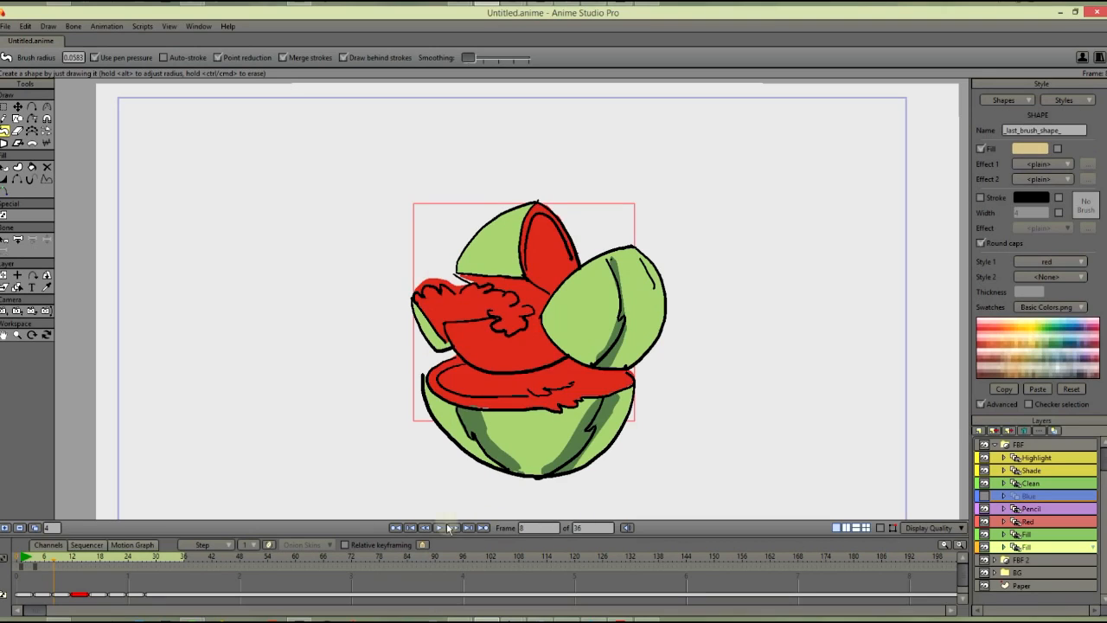
Step: Paint the flesh of the top piece, the left slice and the juice splashes above the bowl red on frame 12
left_click(482, 529)
mouse_move(522, 230)
left_mouse_down()
mouse_move(548, 285)
mouse_move(525, 230)
mouse_move(525, 285)
mouse_move(466, 267)
mouse_move(505, 266)
mouse_move(492, 344)
mouse_move(491, 318)
mouse_move(394, 316)
mouse_move(450, 349)
mouse_move(448, 332)
mouse_move(472, 339)
mouse_move(465, 351)
mouse_move(484, 359)
mouse_move(554, 344)
mouse_move(551, 321)
mouse_move(533, 324)
mouse_move(576, 277)
mouse_move(555, 328)
mouse_move(562, 342)
mouse_move(513, 381)
mouse_move(423, 373)
left_mouse_up()
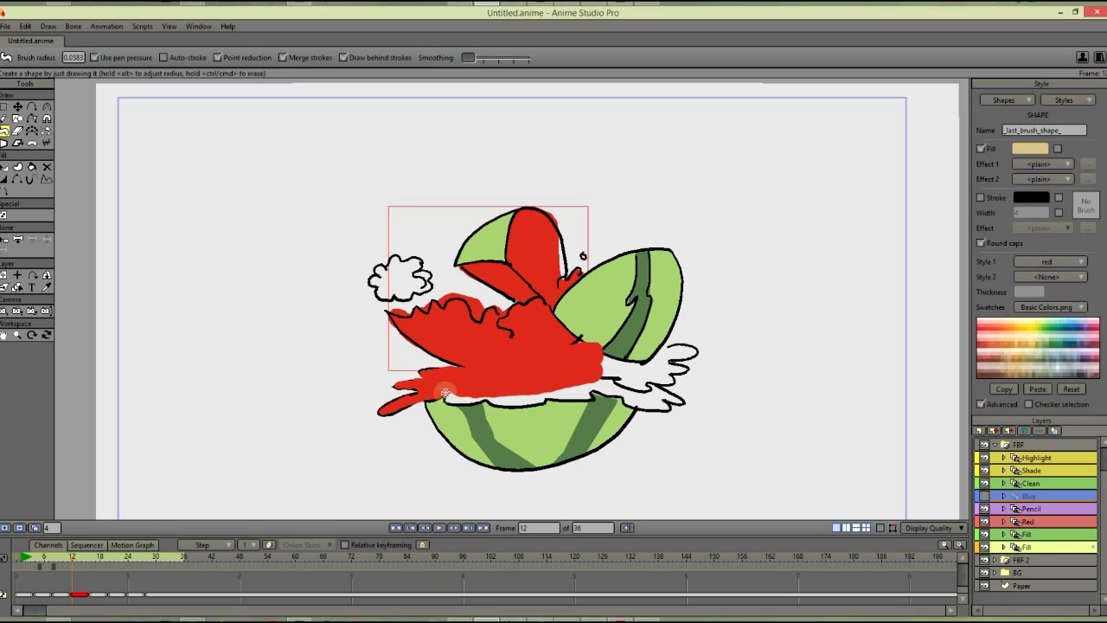
left_click_drag(456, 397, 640, 396)
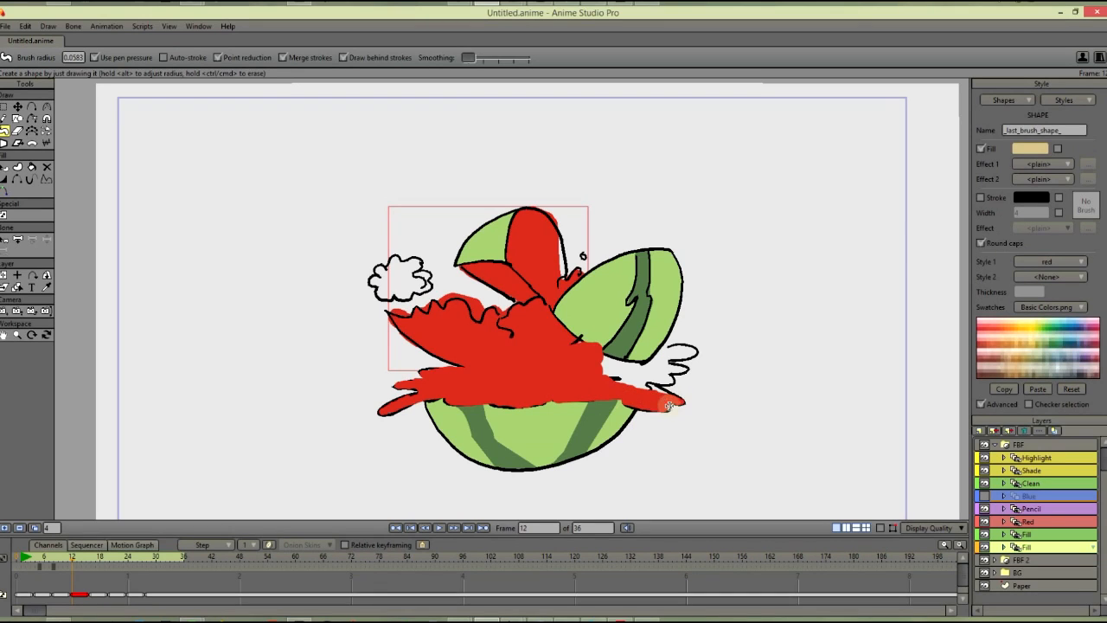
mouse_move(669, 406)
left_mouse_down()
mouse_move(590, 357)
mouse_move(657, 380)
mouse_move(679, 369)
mouse_move(664, 367)
mouse_move(660, 353)
mouse_move(695, 354)
left_mouse_up()
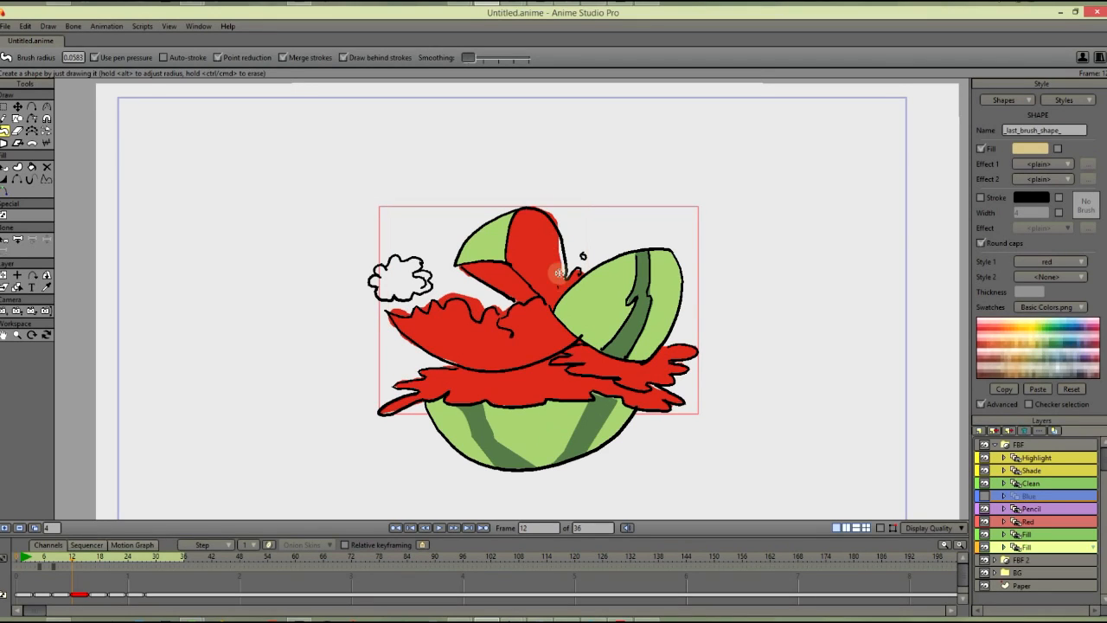
Step: Fill the gap along the top piece's flesh, erase the red overflow above the left slice on frame 12, and return to frame 0
mouse_move(556, 239)
left_mouse_down()
mouse_move(562, 278)
mouse_move(548, 303)
left_mouse_up()
mouse_move(557, 223)
left_mouse_down()
mouse_move(532, 202)
mouse_move(557, 208)
mouse_move(528, 218)
mouse_move(541, 221)
mouse_move(526, 215)
mouse_move(544, 218)
mouse_move(557, 259)
left_mouse_up()
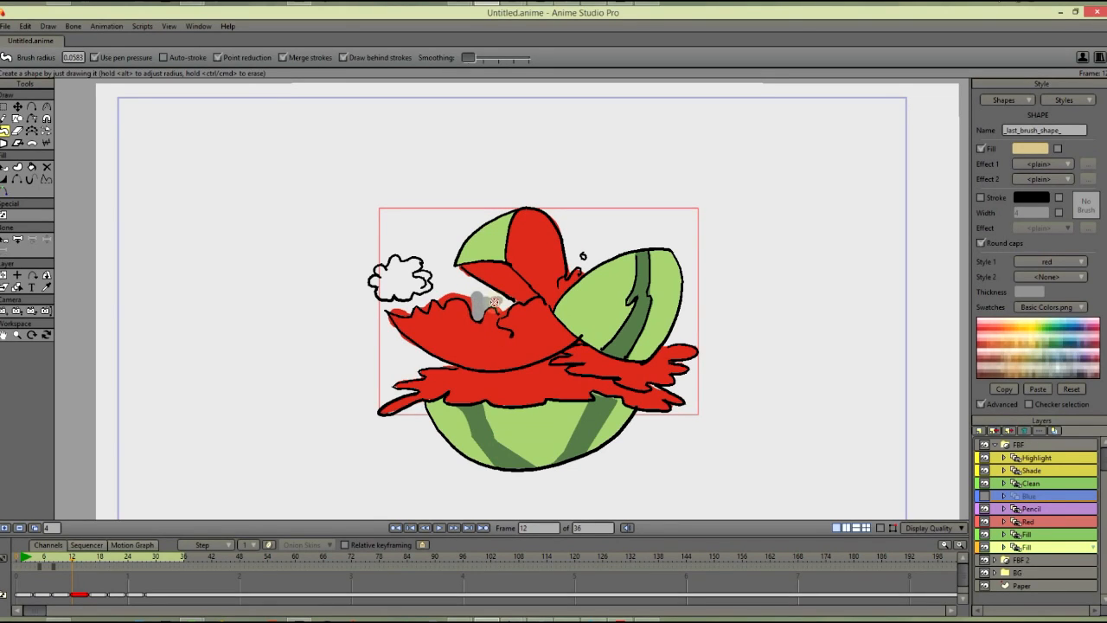
mouse_move(502, 310)
left_mouse_down()
mouse_move(444, 299)
mouse_move(388, 318)
left_mouse_up()
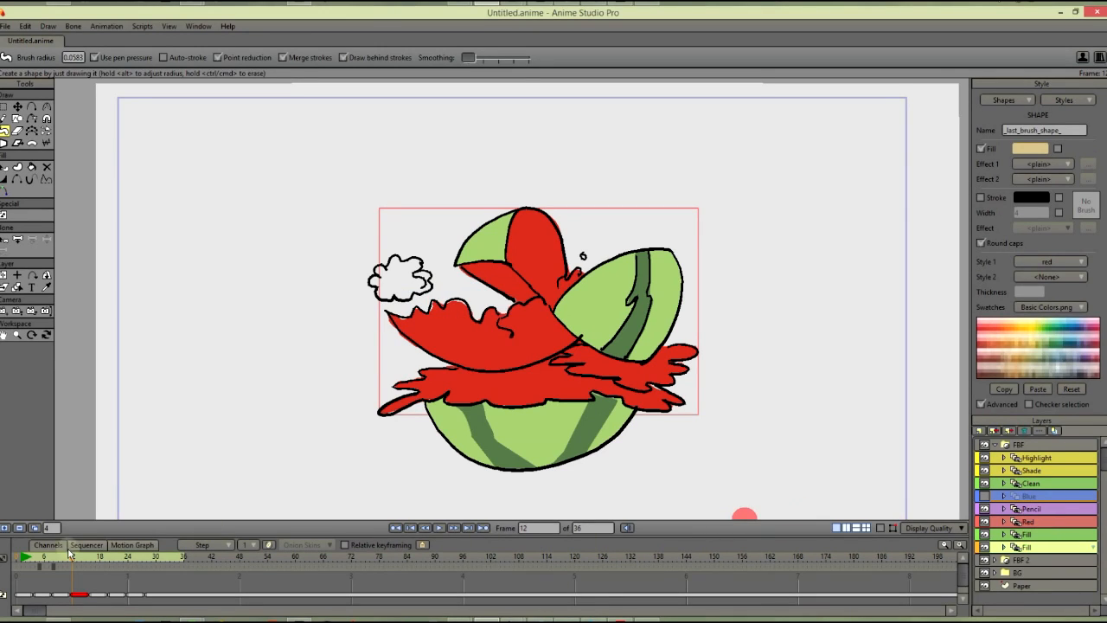
left_click(24, 558)
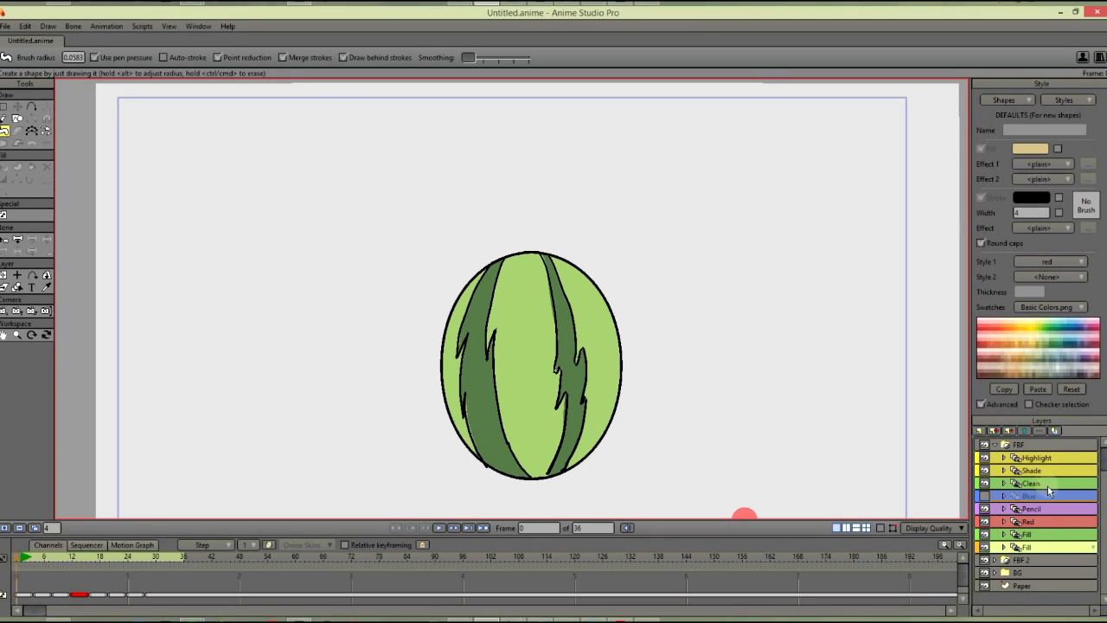
Step: Duplicate the green Fill layer, keep the copy between the two existing Fill layers, and go to frame 17
left_click(1040, 536)
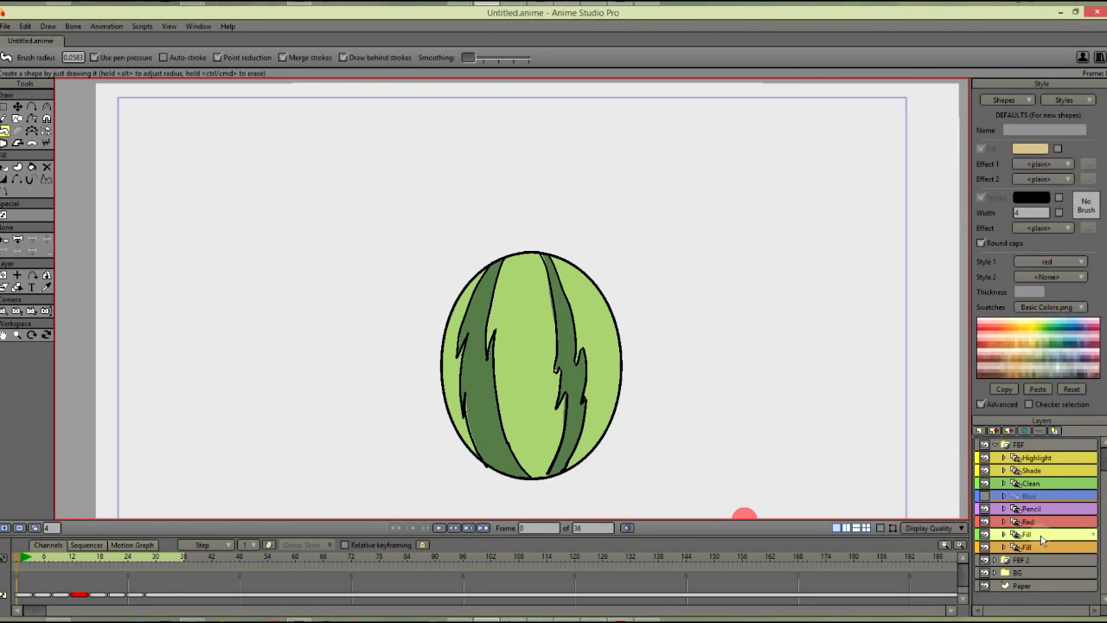
left_click(1002, 427)
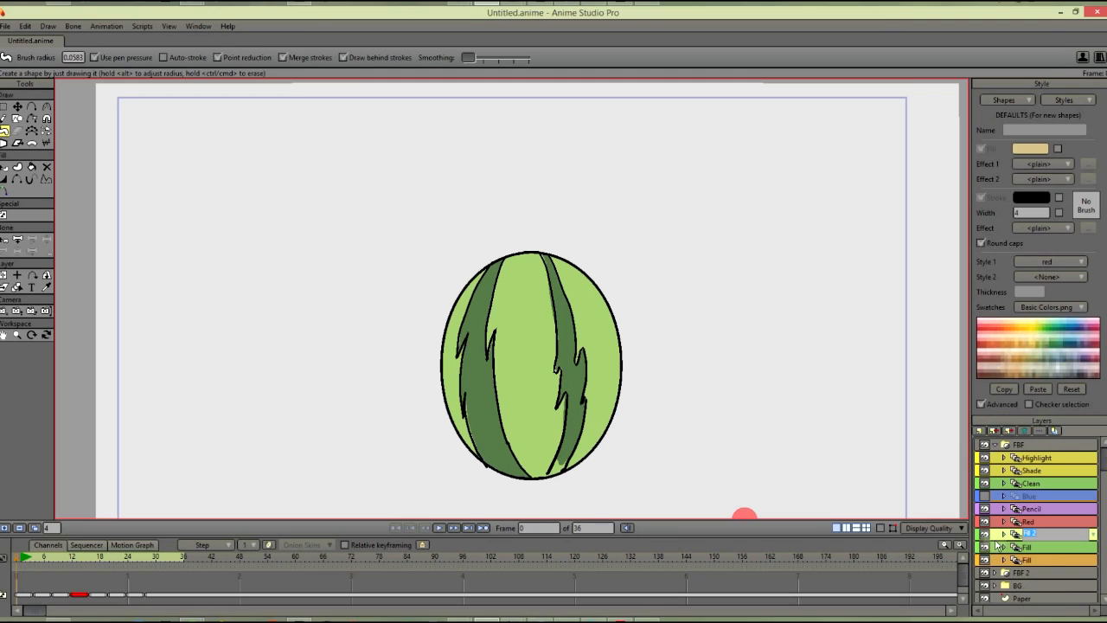
left_click(43, 559)
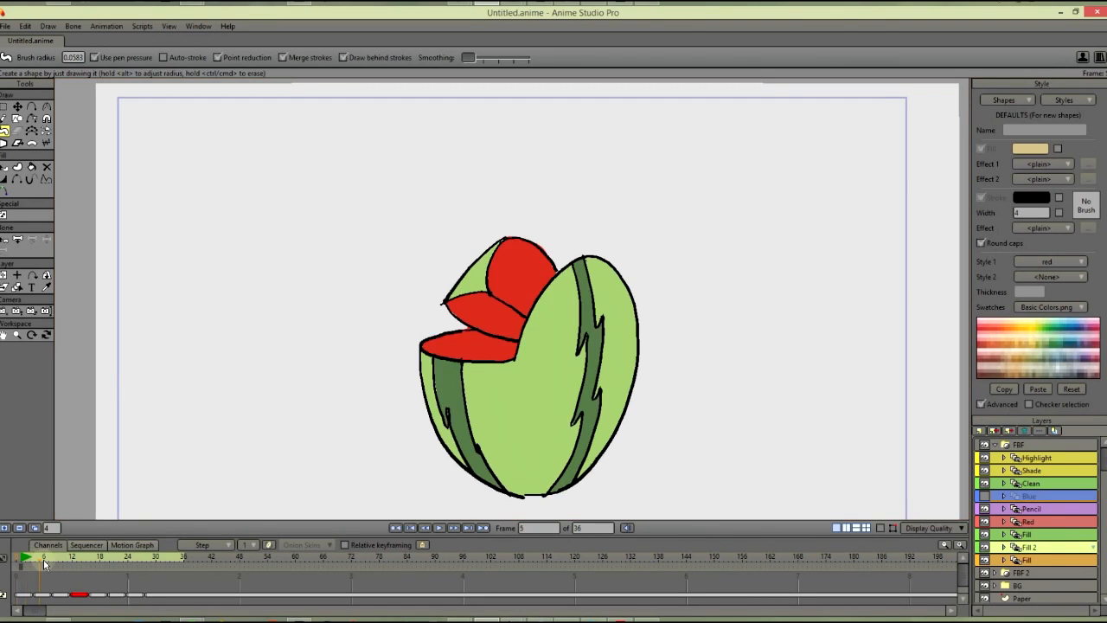
left_click_drag(44, 560, 95, 553)
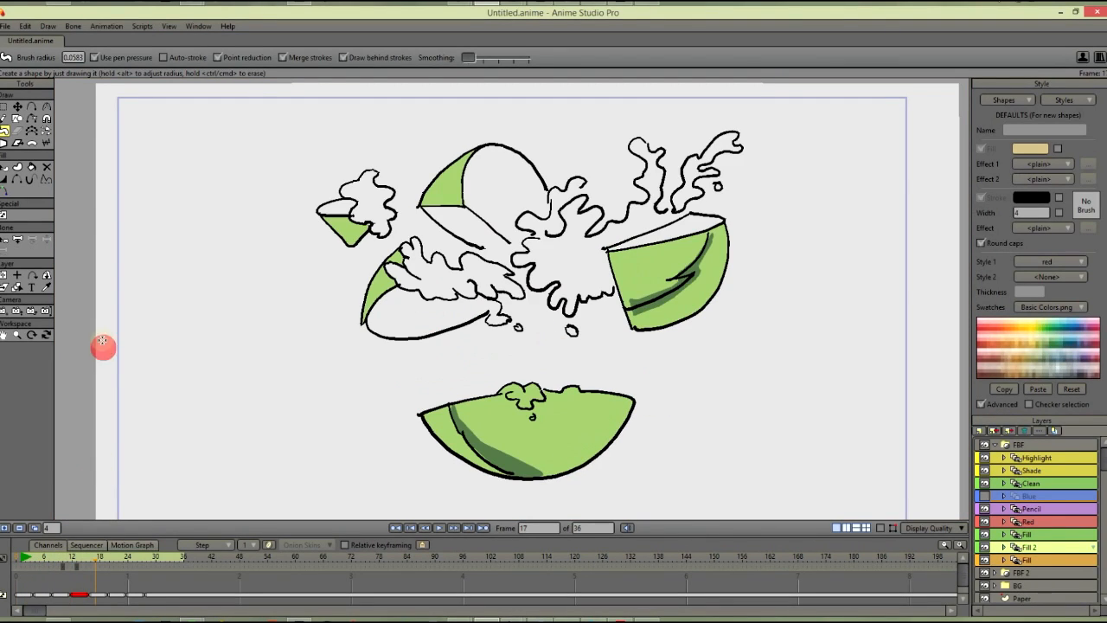
Step: Fill the two left juice splashes, the far-right splash and the loose droplets on frame 17 red with the Paint Bucket
left_click(31, 166)
left_click(374, 208)
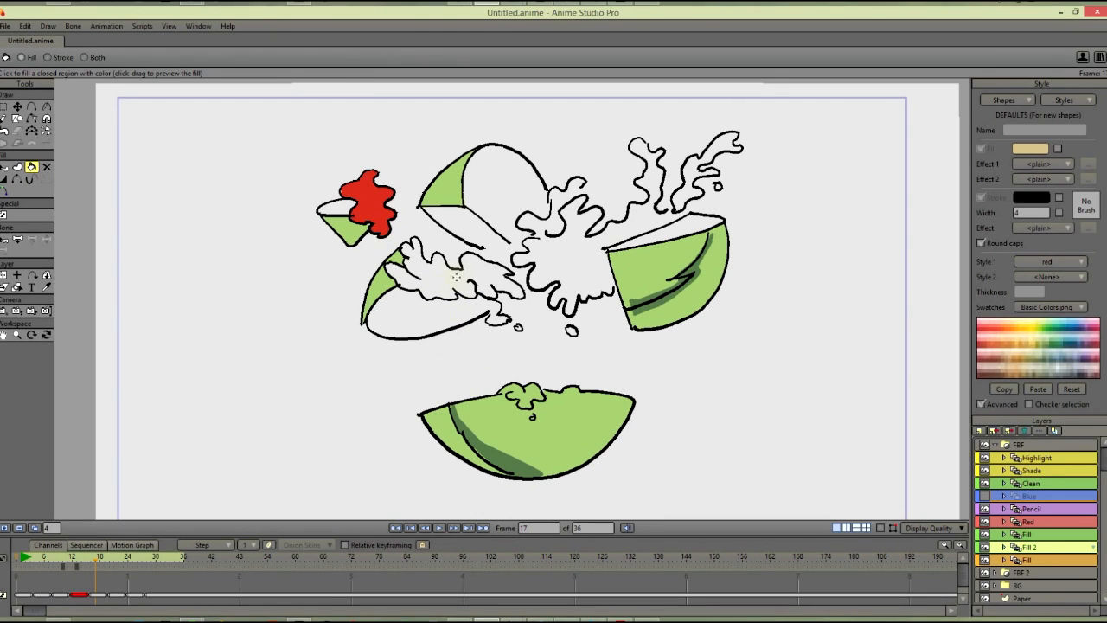
left_click(463, 269)
left_click(477, 283)
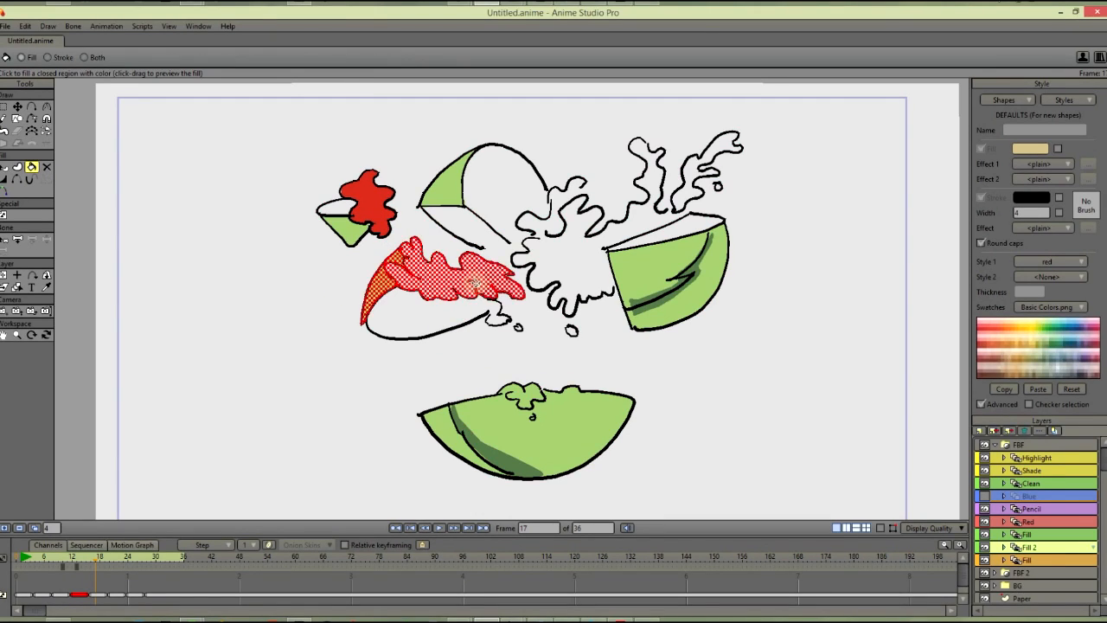
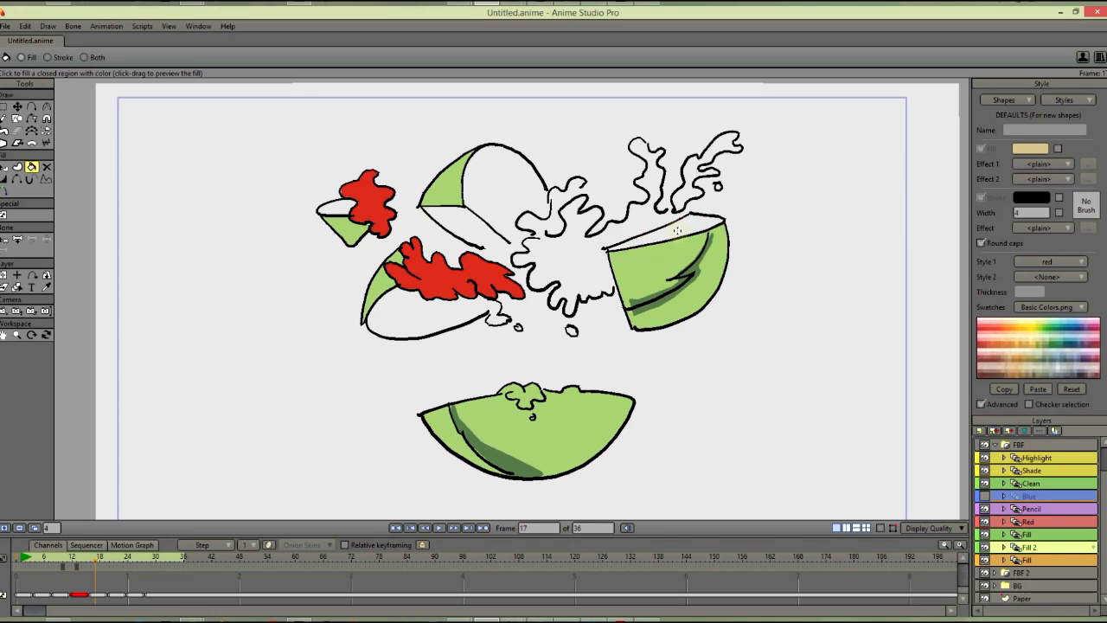
left_click(691, 200)
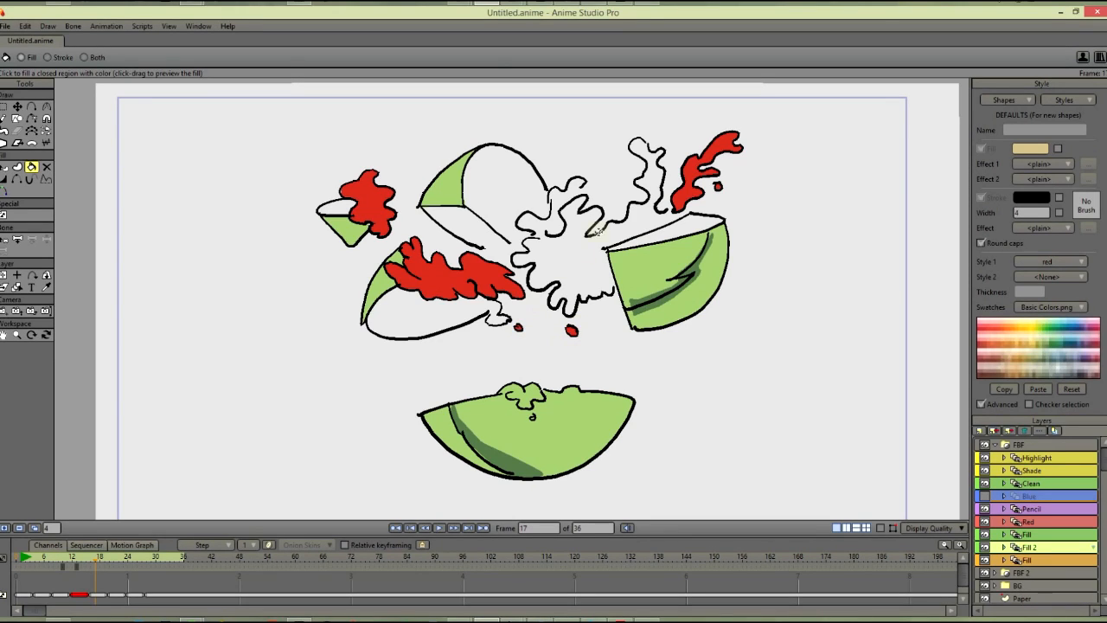
Step: Paint red Blob Brush strokes across the open outline gaps by the right slice, the central splash and the top piece
left_click(654, 231)
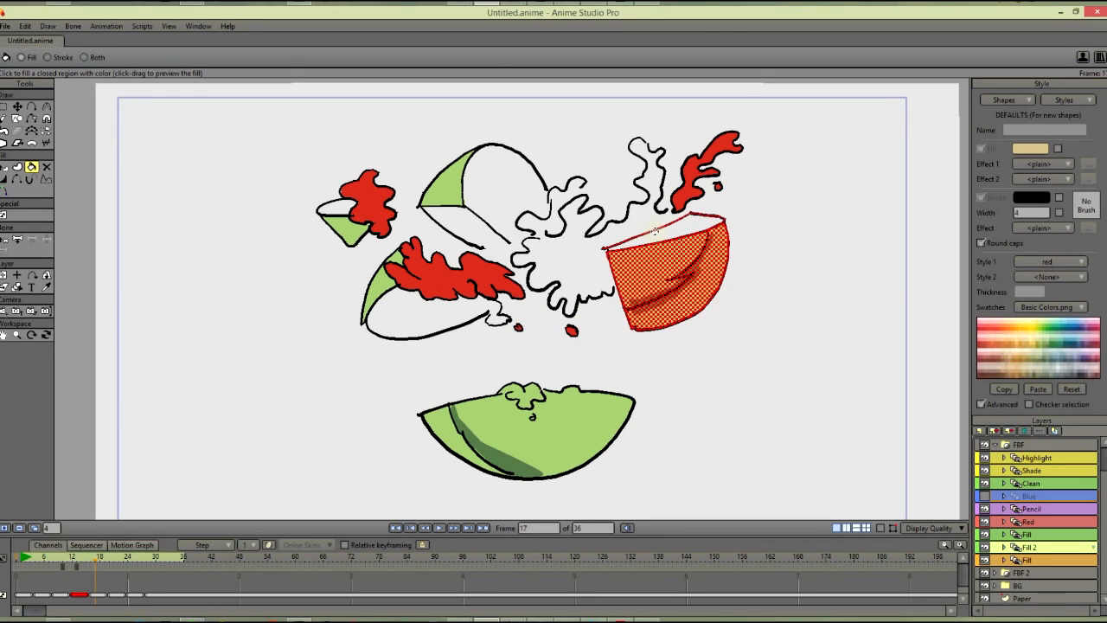
mouse_move(660, 227)
left_mouse_down()
mouse_move(708, 219)
mouse_move(681, 213)
mouse_move(602, 248)
mouse_move(636, 231)
mouse_move(678, 233)
mouse_move(639, 215)
left_mouse_up()
left_click(5, 130)
left_click(611, 283)
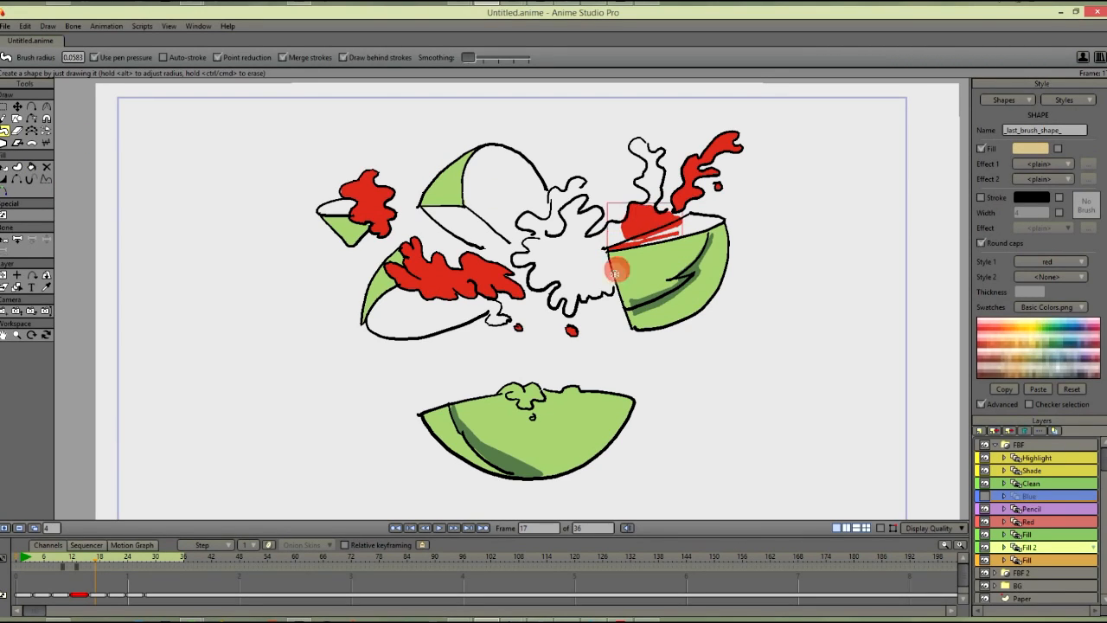
left_click(559, 239)
mouse_move(579, 186)
left_mouse_down()
mouse_move(573, 200)
mouse_move(493, 230)
mouse_move(496, 242)
left_mouse_up()
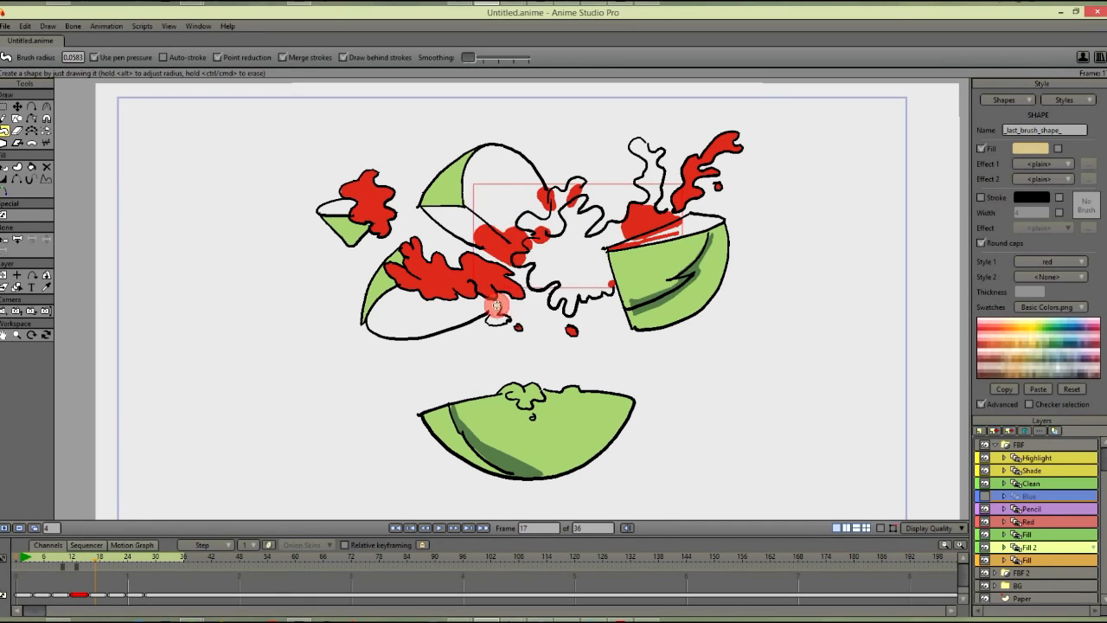
Step: Fill the flesh of the left, top and right pieces and the central splash on frame 17 red with the Paint Bucket
key("p")
left_click(501, 313)
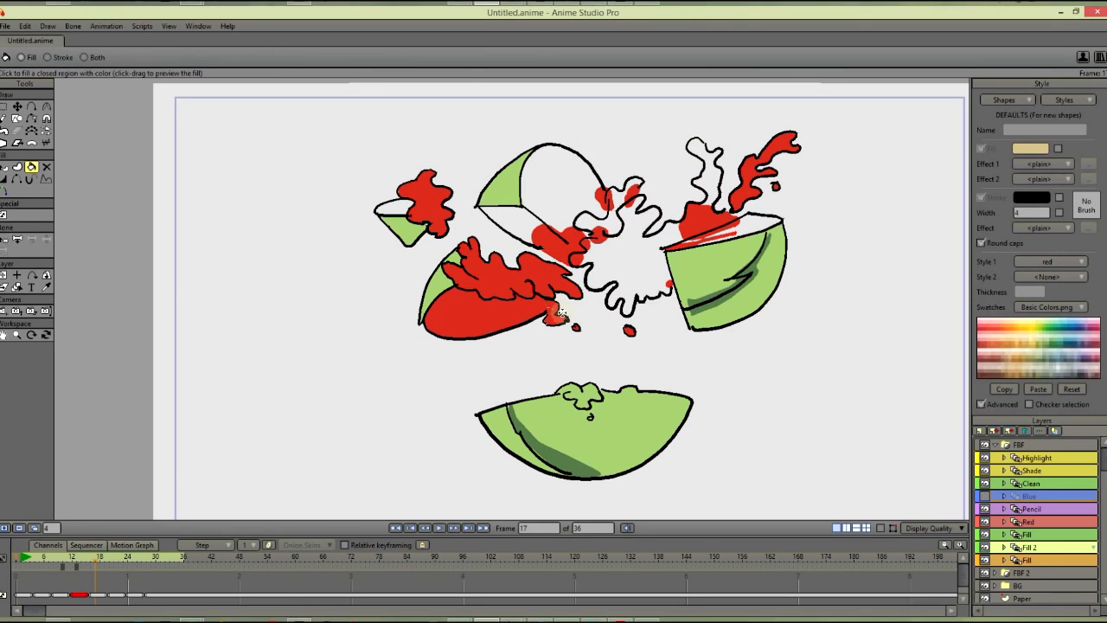
left_click(562, 216)
left_click(524, 226)
left_click(617, 208)
left_click(641, 214)
left_click(710, 185)
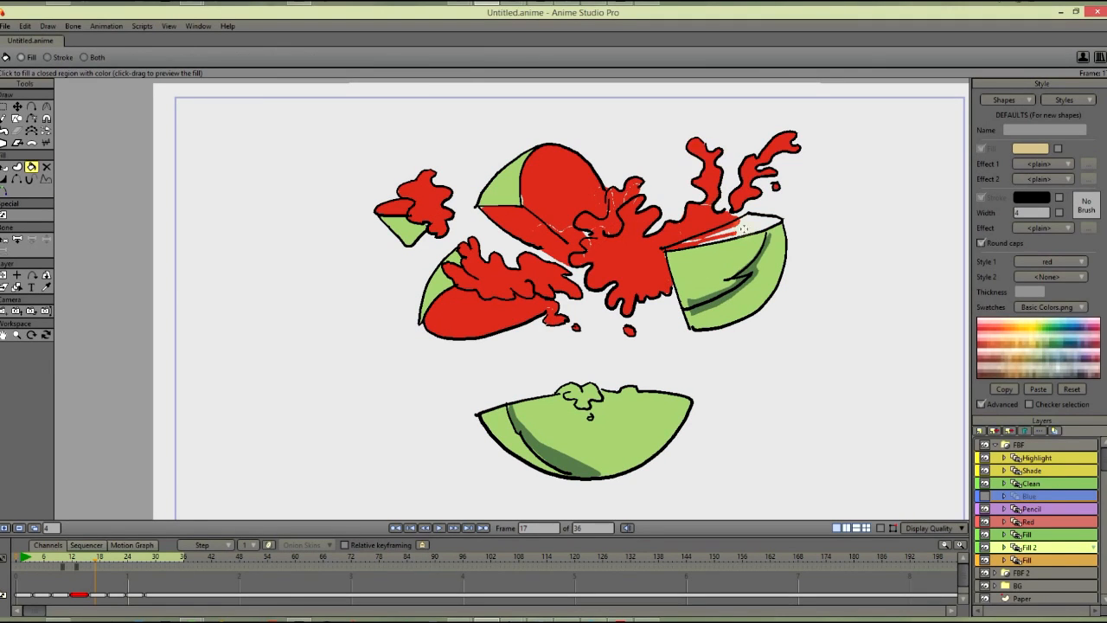
left_click(742, 228)
Step: Cover the thin unfilled seams in the red of the top piece, central splash, right slice and lower-left drip with the Blob Brush
left_click(5, 130)
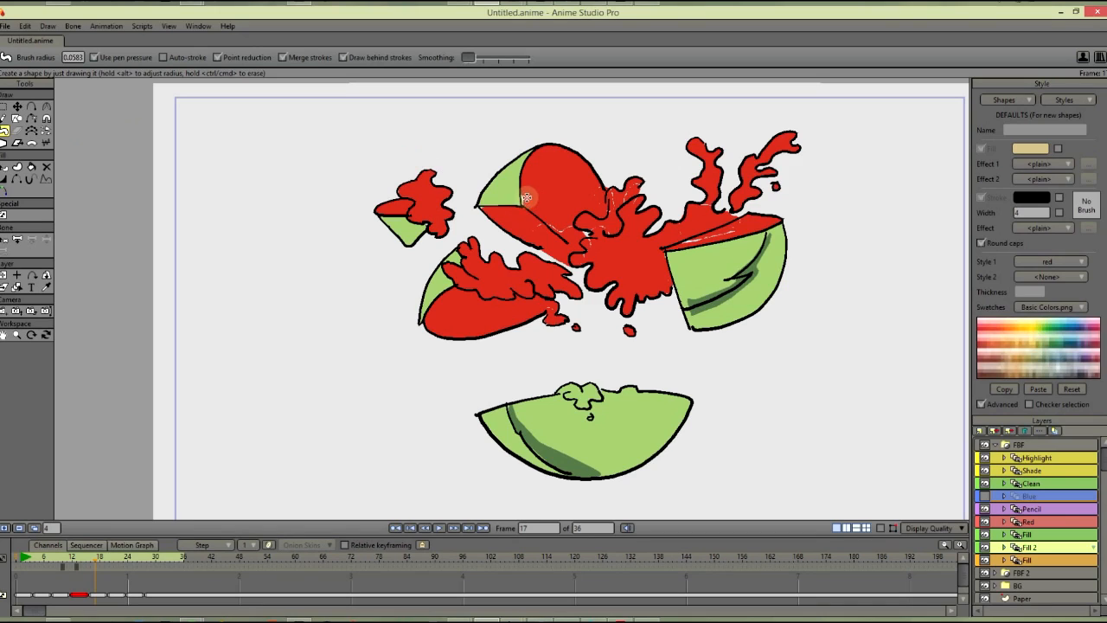
mouse_move(525, 202)
left_mouse_down()
mouse_move(561, 221)
mouse_move(535, 225)
mouse_move(589, 227)
mouse_move(583, 239)
mouse_move(610, 234)
mouse_move(611, 199)
mouse_move(593, 191)
mouse_move(638, 205)
left_mouse_up()
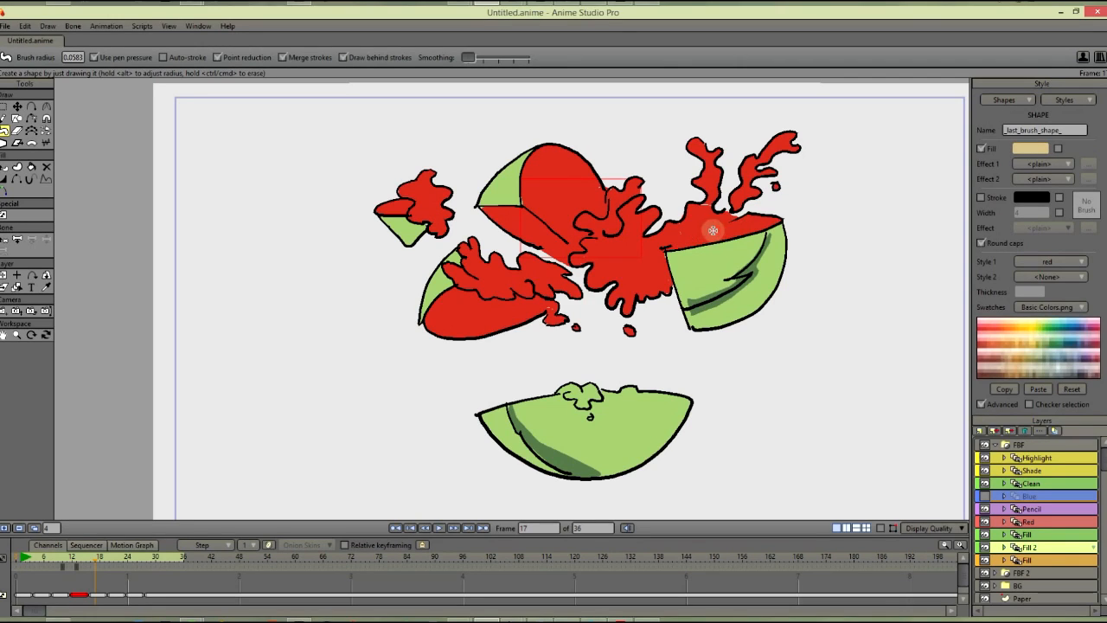
left_click_drag(728, 224, 732, 222)
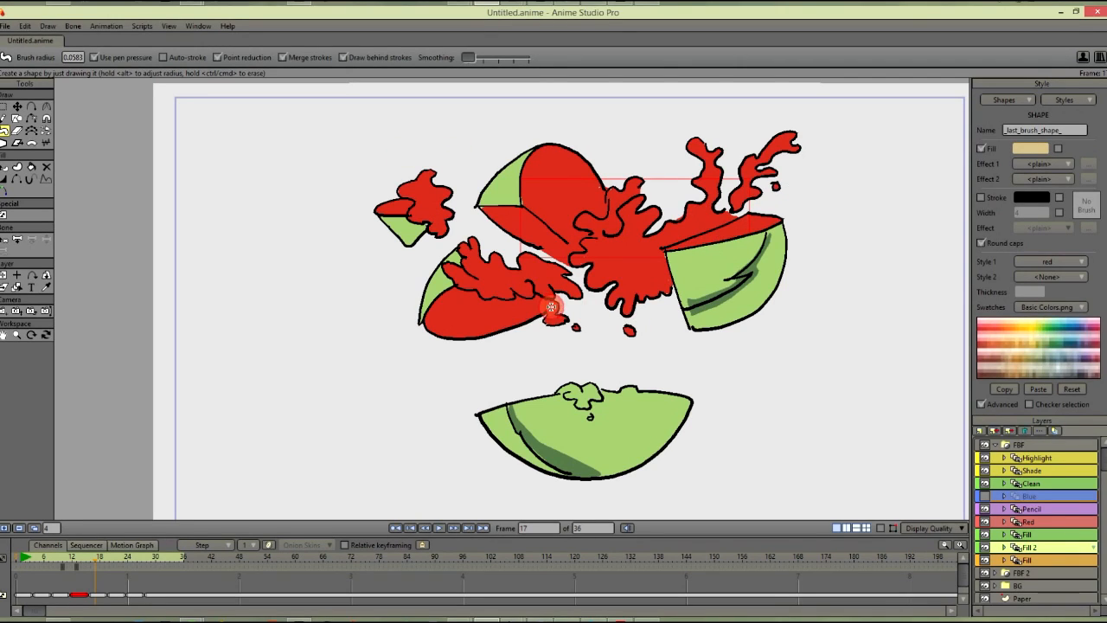
left_click_drag(551, 307, 551, 326)
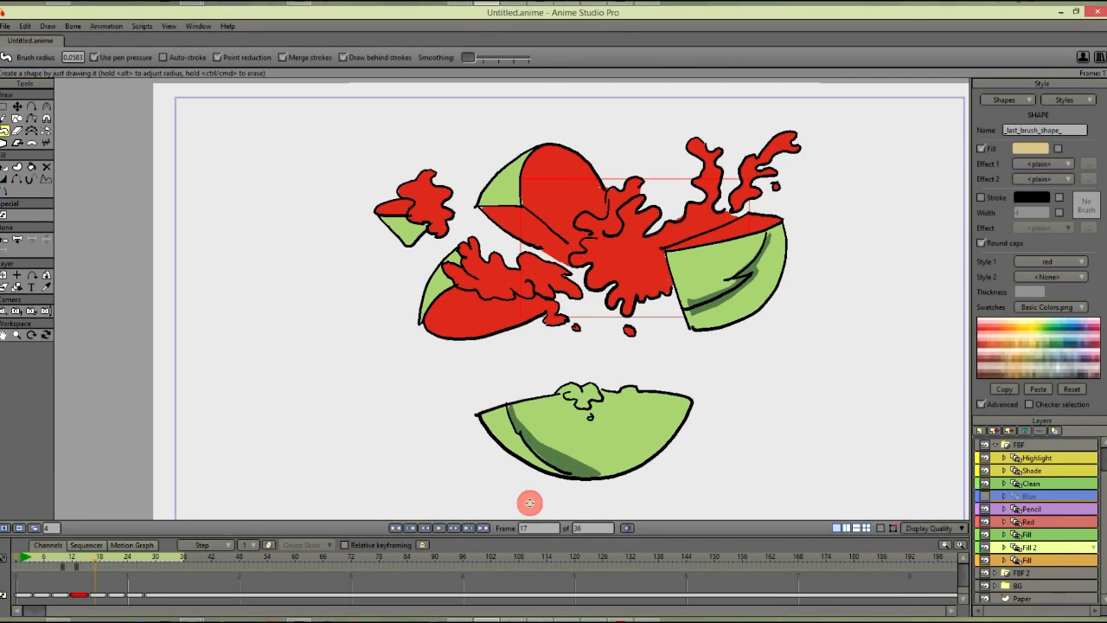
Step: Go to frame 20, undo the dark green fill tried on the left splash, and set Style 1 to red
left_click(469, 528)
left_click(31, 167)
left_click(363, 197)
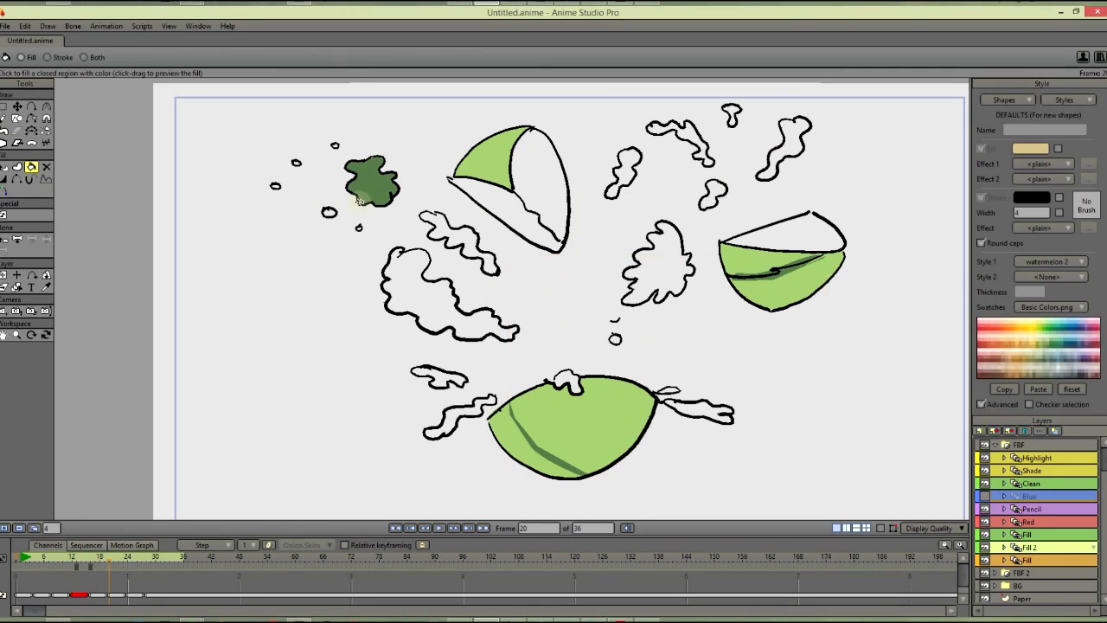
key("ctrl+z")
left_click(1051, 262)
left_click(1050, 388)
Step: Fill the left splashes and droplets, the splashes around the bottom piece and the central splash red on frame 20
left_click(459, 251)
left_click(372, 181)
left_click(334, 145)
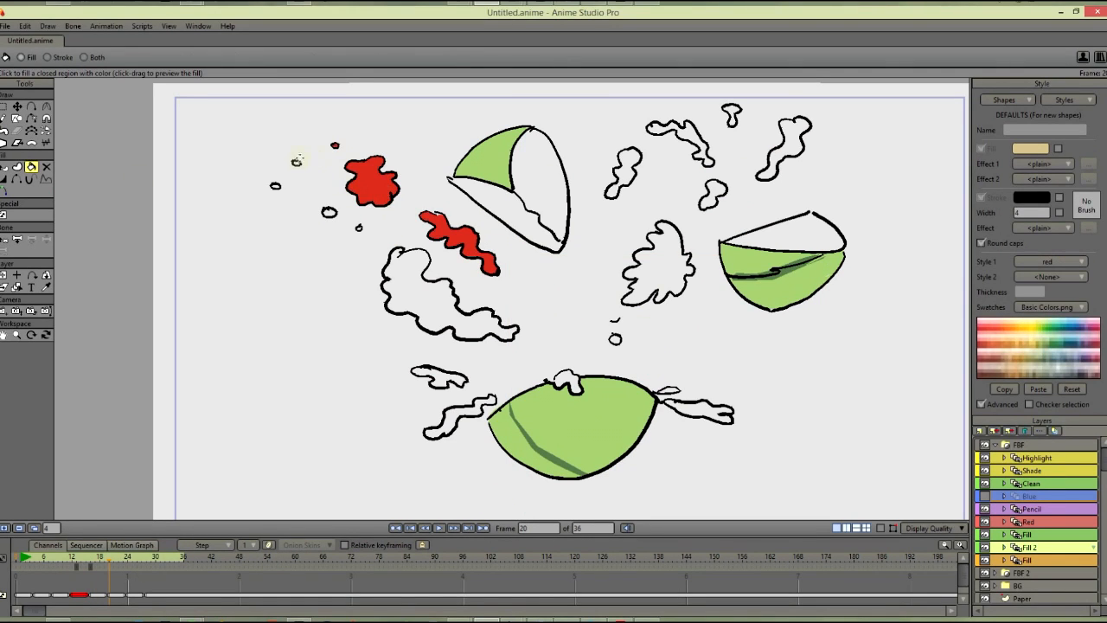
left_click(328, 212)
left_click(407, 286)
left_click(440, 377)
left_click(460, 413)
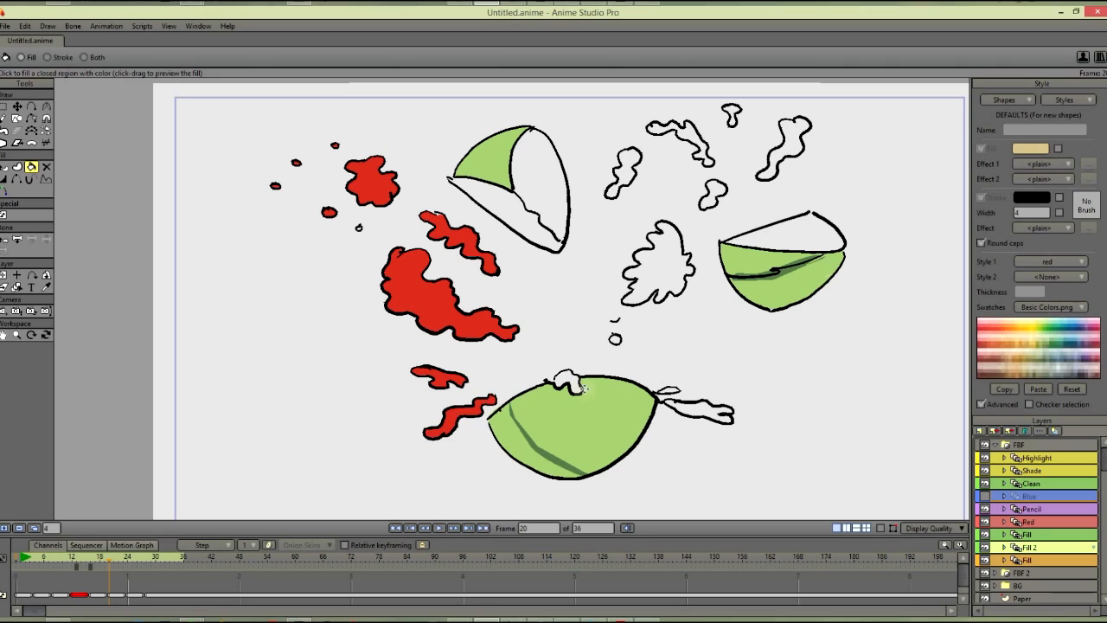
left_click(568, 382)
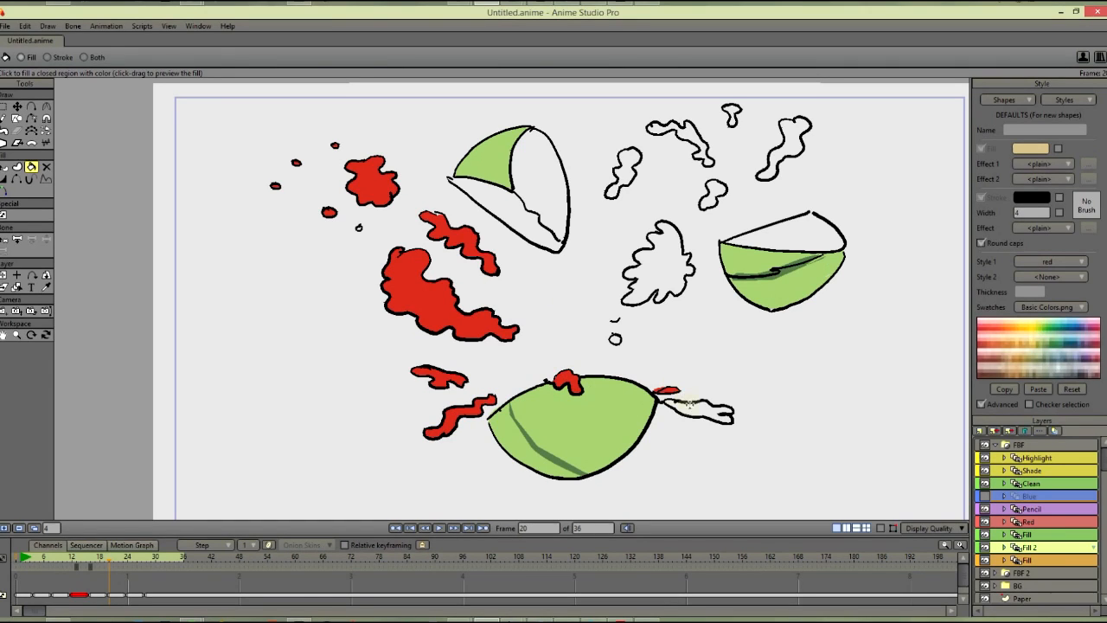
left_click(699, 405)
left_click(682, 279)
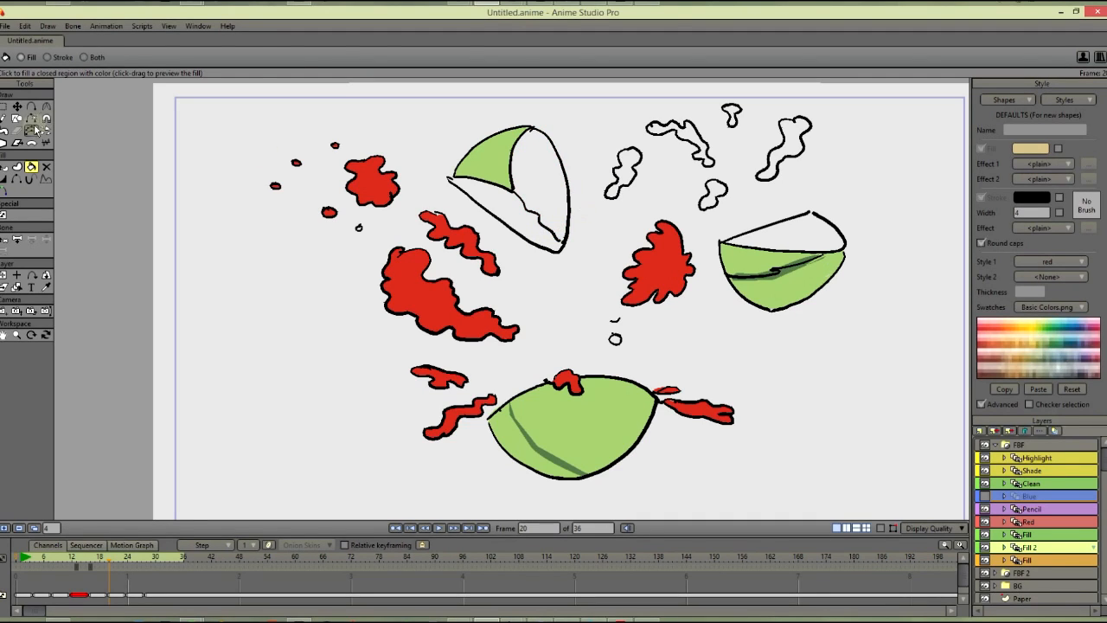
Step: Fill the top piece's flesh, the upper-right splashes and the right slice's flesh red on frame 20
left_click(463, 181)
left_click(622, 171)
left_click(702, 156)
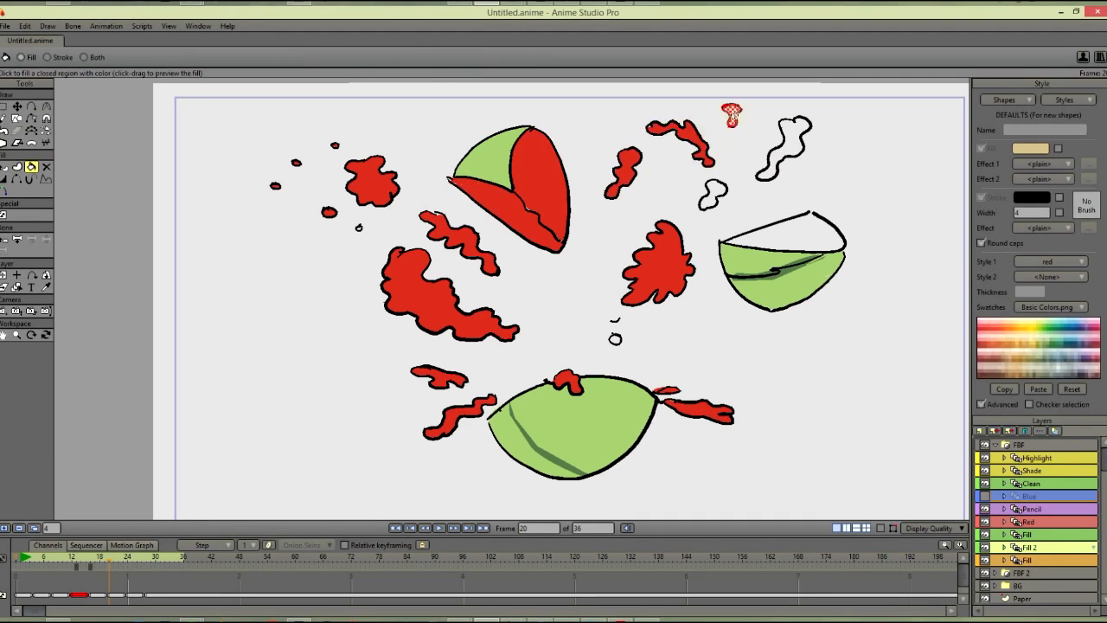
left_click(731, 110)
left_click(785, 143)
left_click(712, 192)
left_click(782, 232)
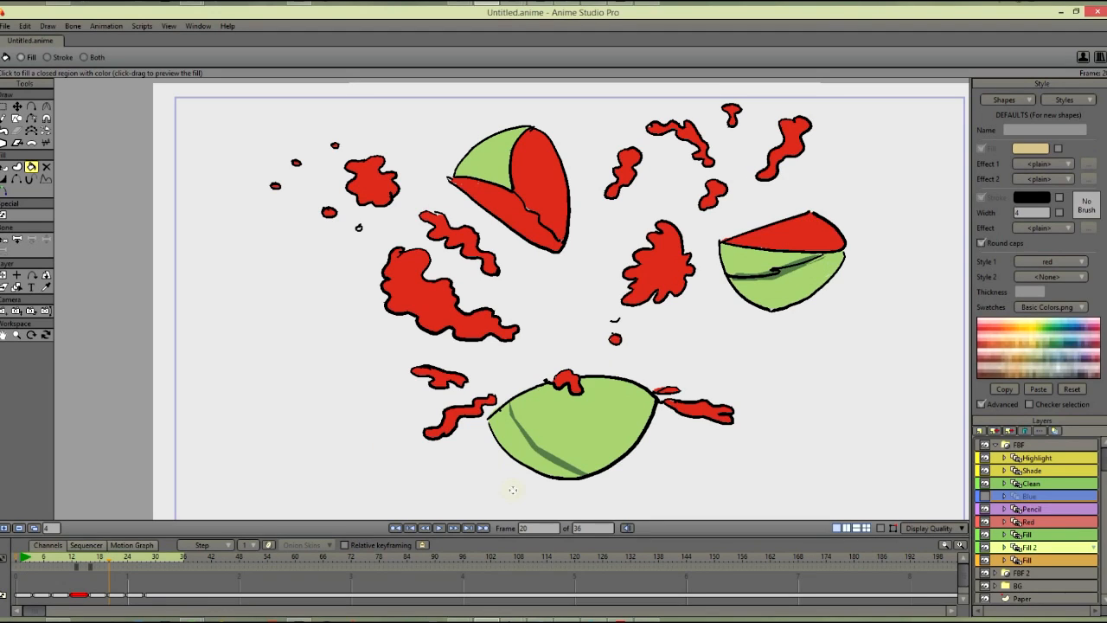
Step: On frame 24, fill the top piece's flesh, the central and upper-right splashes and the right slice's flesh red
left_click(128, 561)
left_click(523, 173)
left_click(506, 204)
left_click(591, 266)
left_click(665, 267)
left_click(683, 251)
left_click(702, 231)
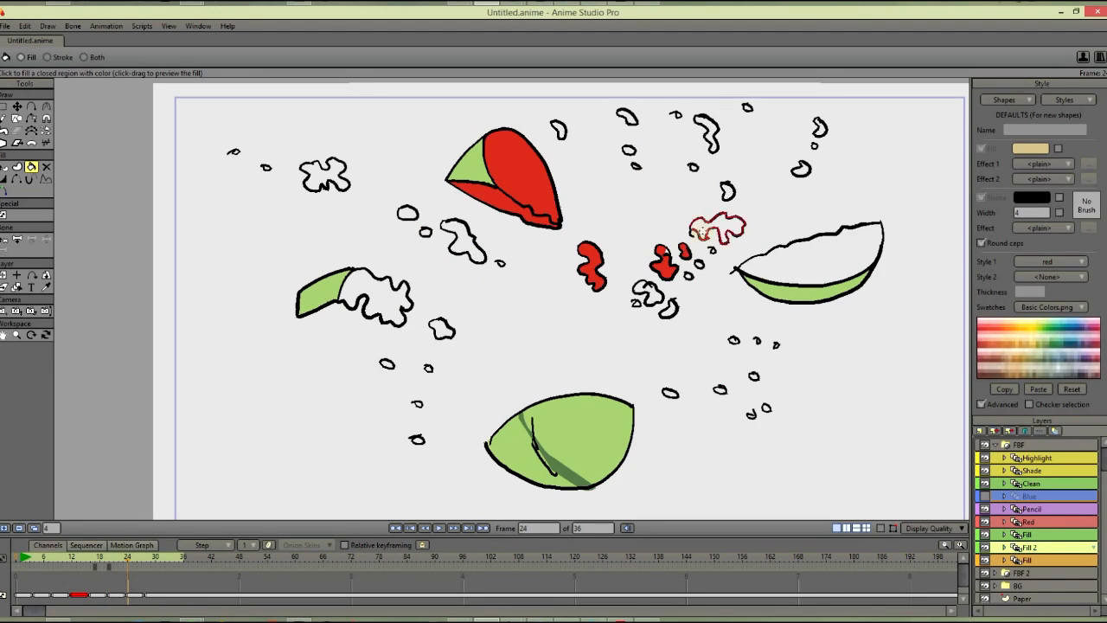
left_click(727, 191)
left_click(707, 134)
left_click(747, 107)
left_click(808, 253)
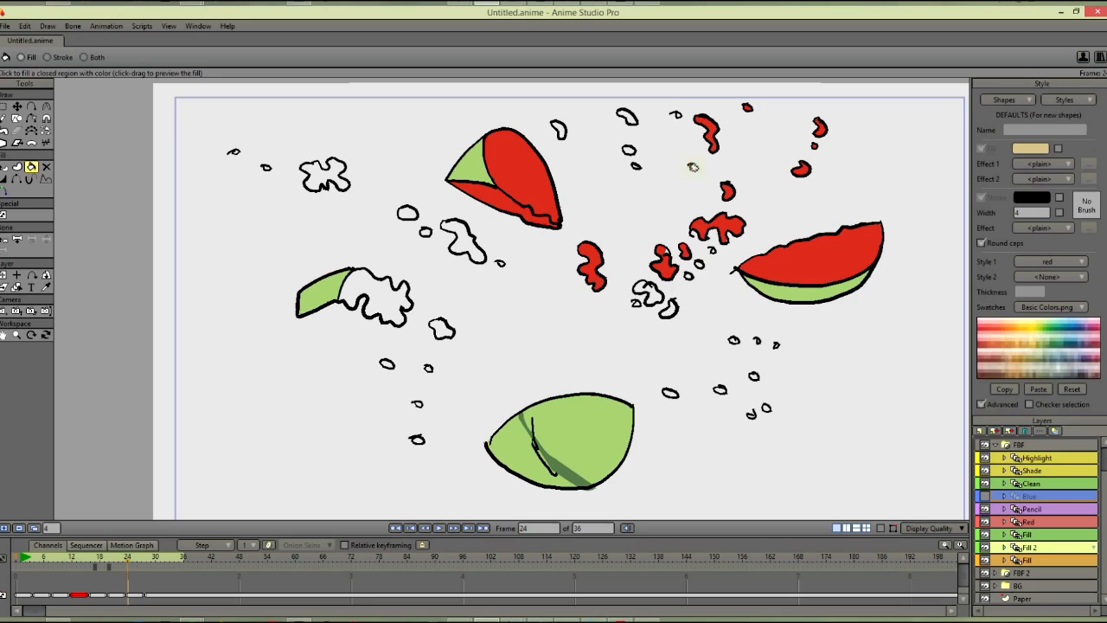
Step: Fill the left splashes, the left rind piece's flesh and the remaining closed droplets red on frame 24
left_click(465, 241)
left_click(408, 213)
left_click(325, 175)
left_click(374, 296)
left_click(386, 364)
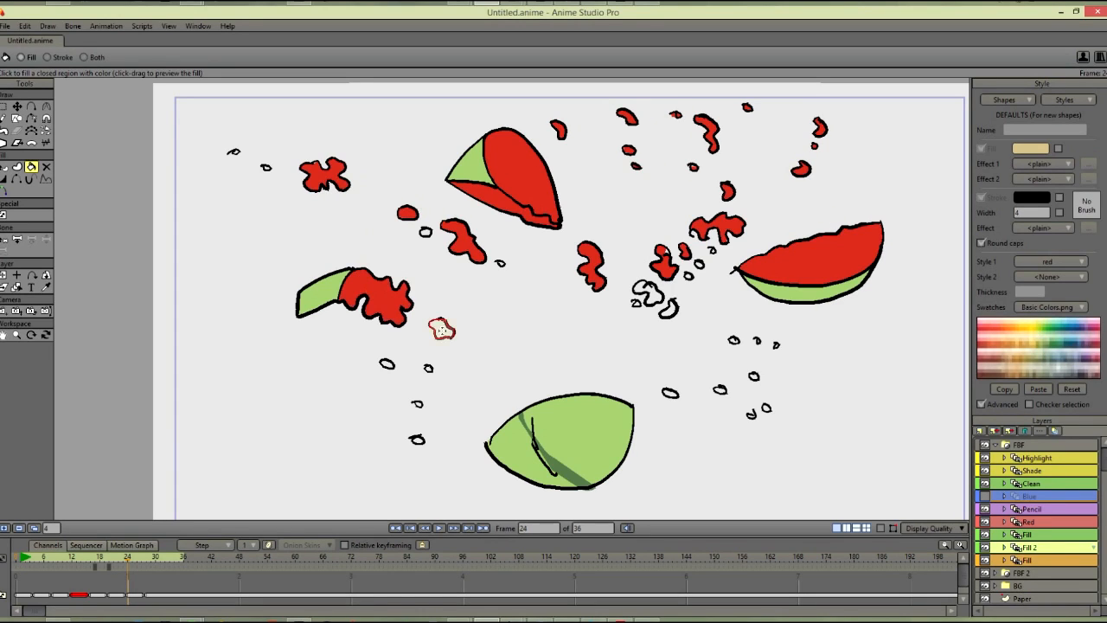
left_click(441, 329)
left_click(425, 232)
left_click(417, 404)
left_click(668, 308)
left_click(636, 303)
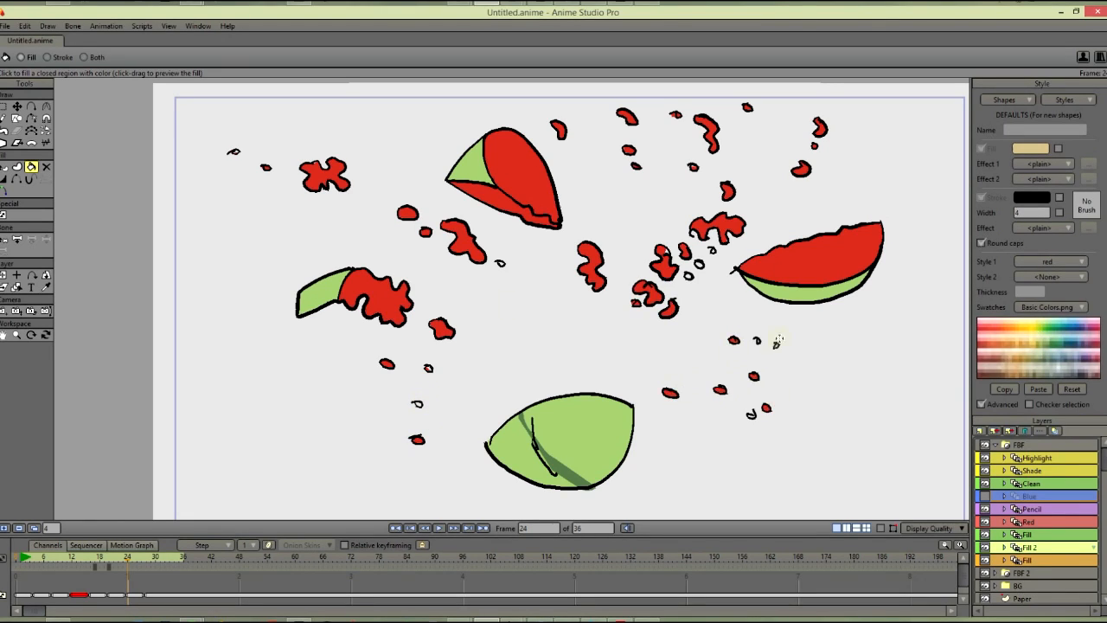
Step: Dab the small unclosed droplets on frame 24 red with the Blob Brush and fill the one near the right slice
left_click(5, 131)
left_click(428, 369)
left_click(417, 404)
left_click(751, 415)
left_click(776, 345)
left_click(756, 341)
left_click(698, 264)
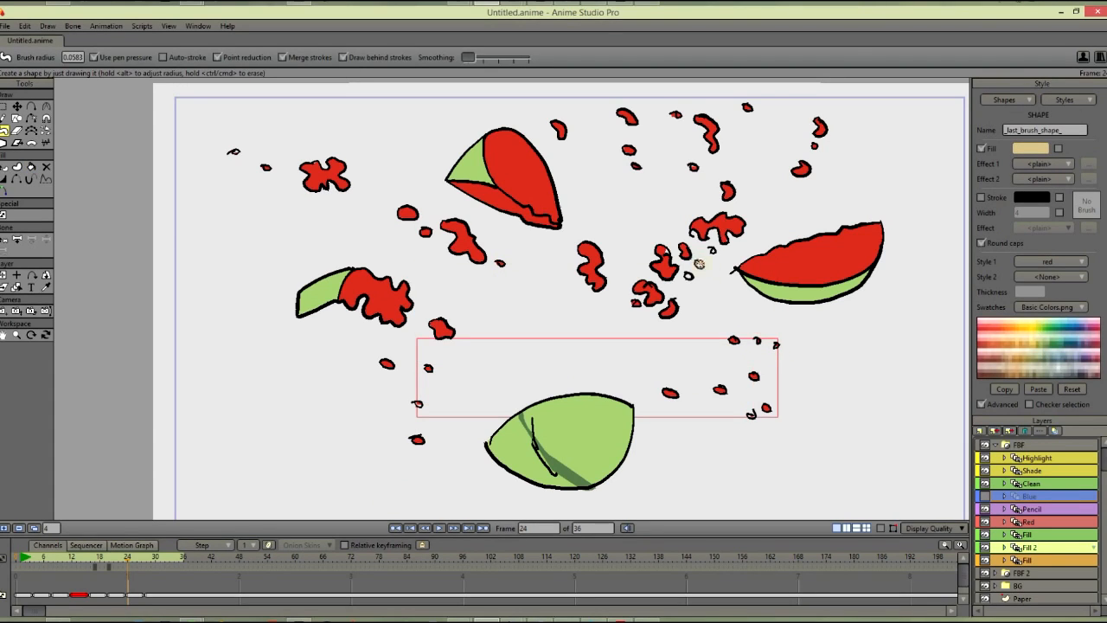
left_click(31, 167)
left_click(688, 276)
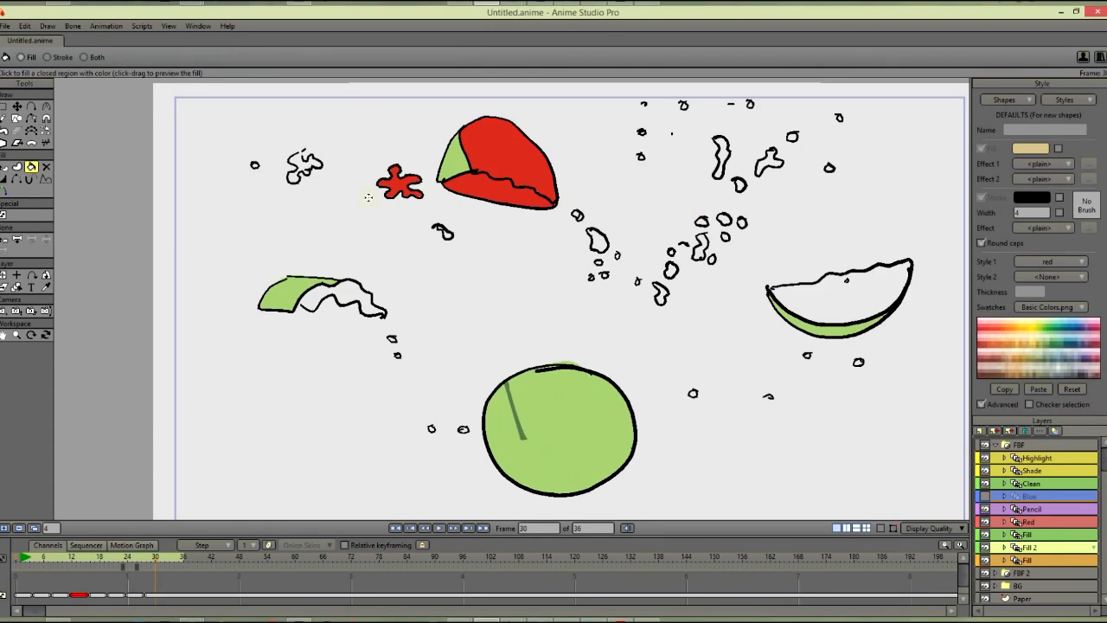
Step: Fill the far-left splash and droplet, the left rind piece's flesh and the blobs below the top piece red on frame 30
left_click(304, 167)
left_click(255, 165)
left_click(346, 293)
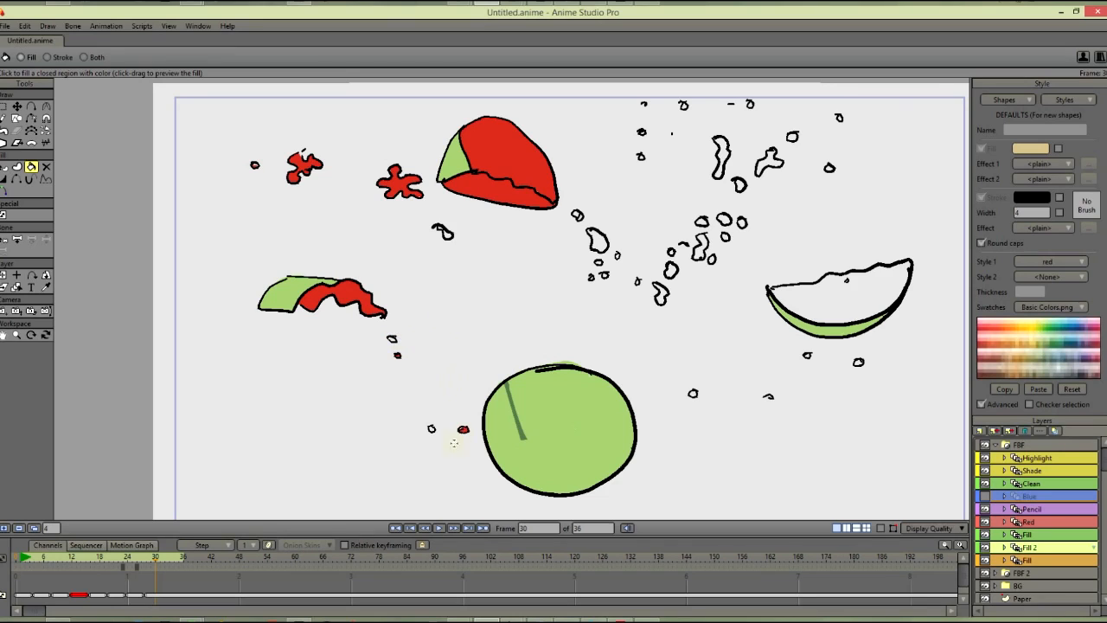
left_click(597, 242)
left_click(576, 216)
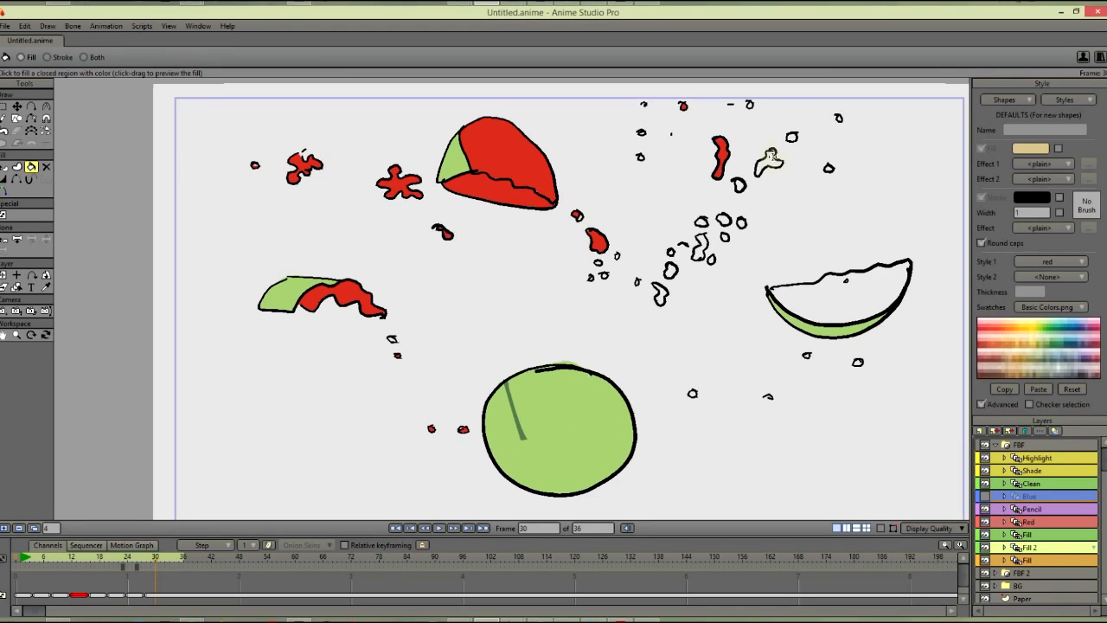
Step: Fill the upper-right splashes, the right slice's flesh and the surrounding closed droplets red on frame 30
left_click(771, 159)
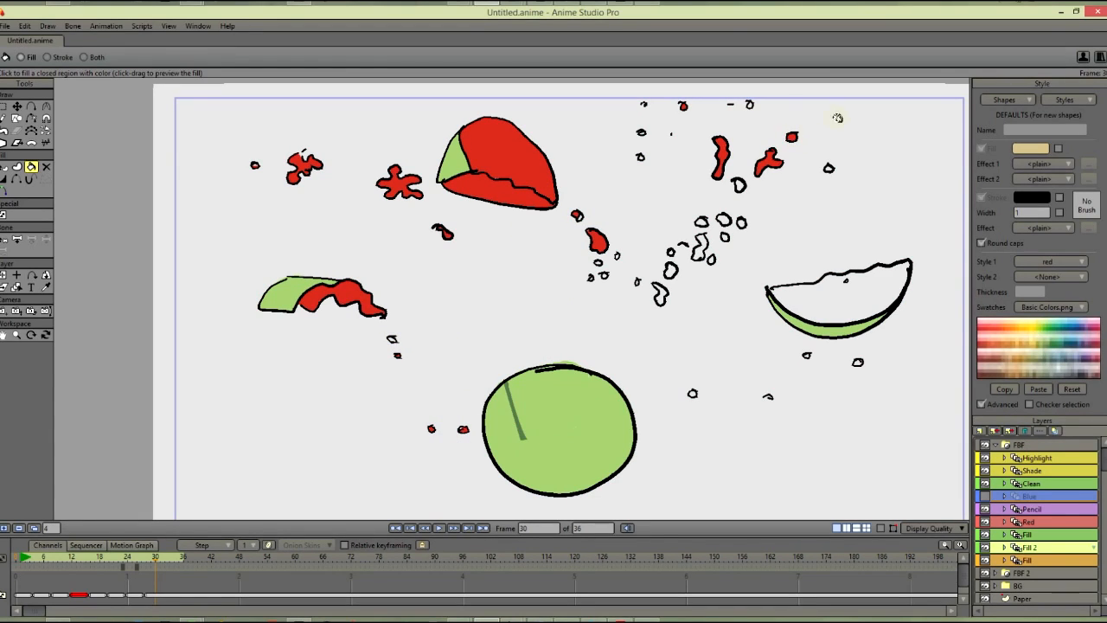
left_click(837, 296)
left_click(857, 362)
left_click(691, 393)
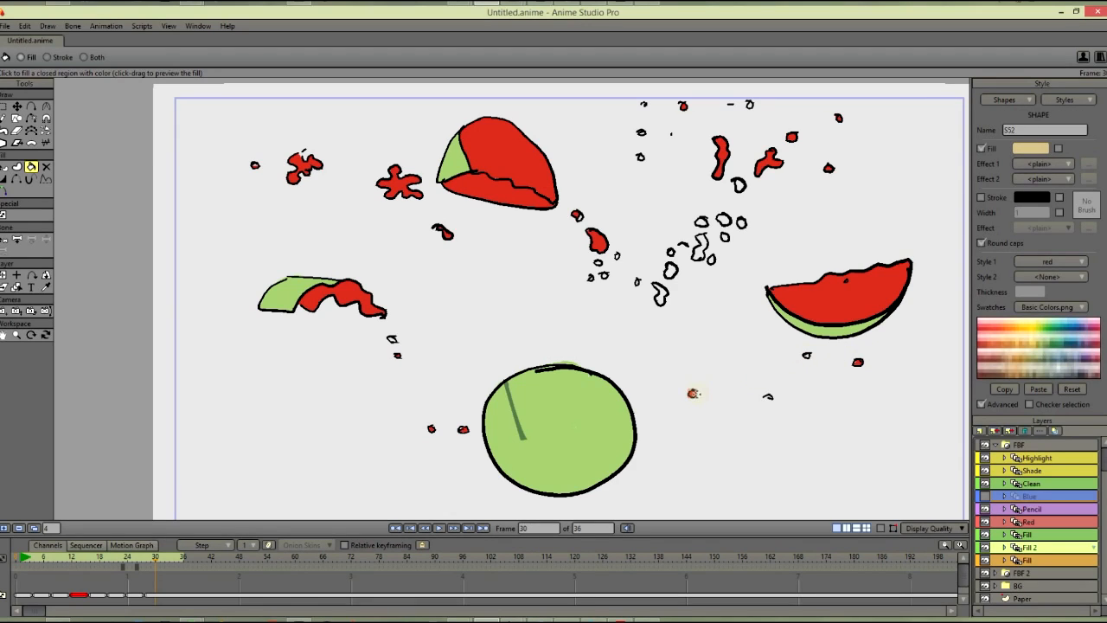
left_click(659, 295)
left_click(670, 269)
left_click(640, 156)
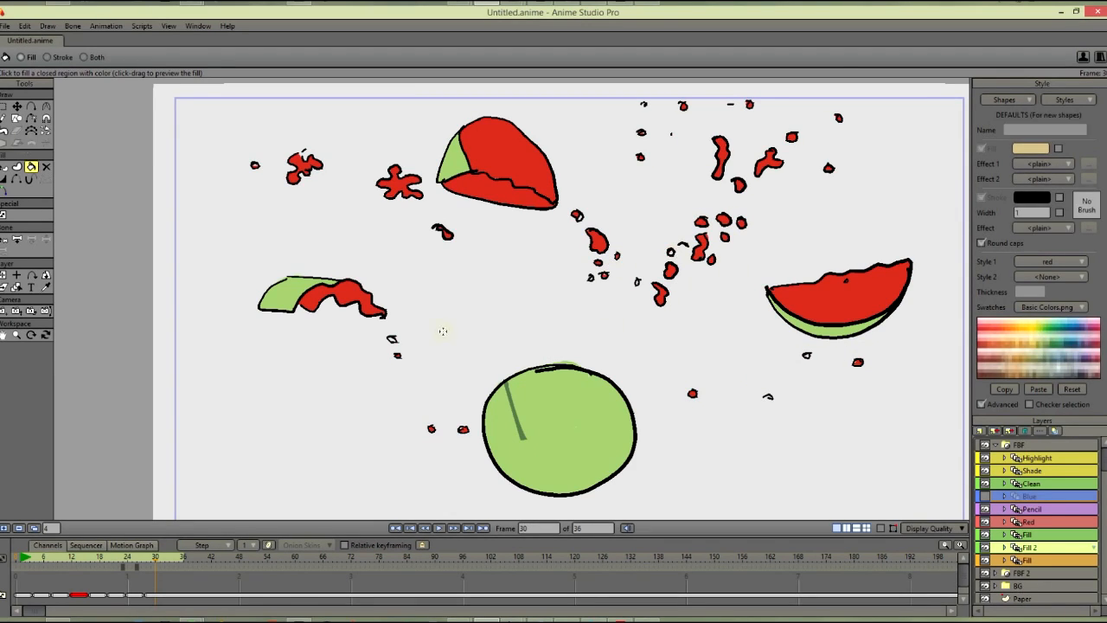
Step: Dab the small unclosed droplets on frame 30 red with the Blob Brush and play back the animation
key("b")
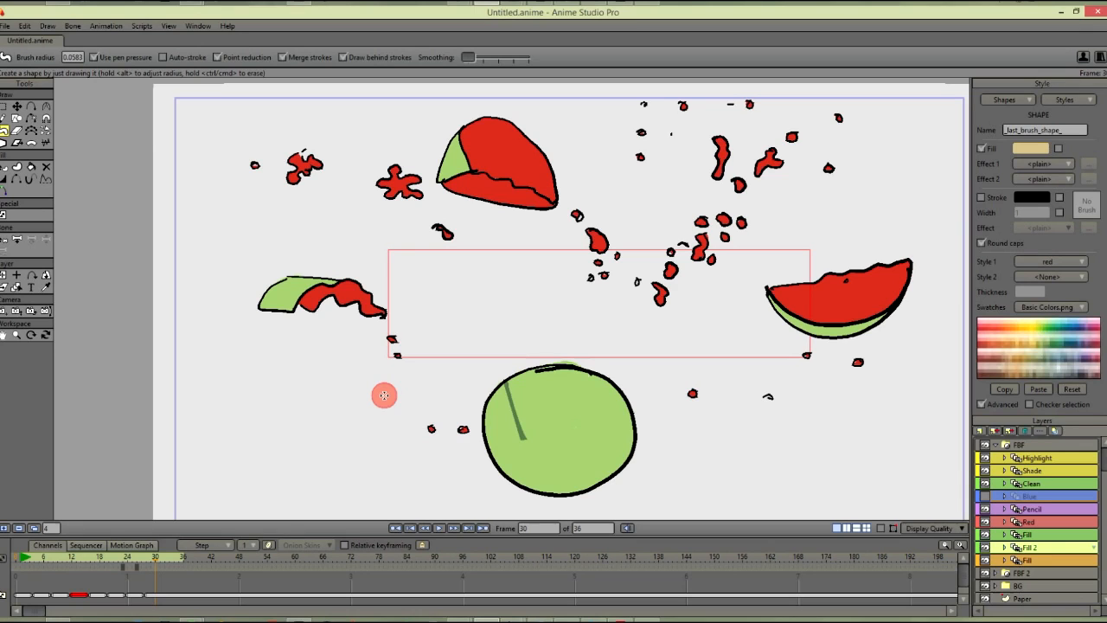
left_click(439, 528)
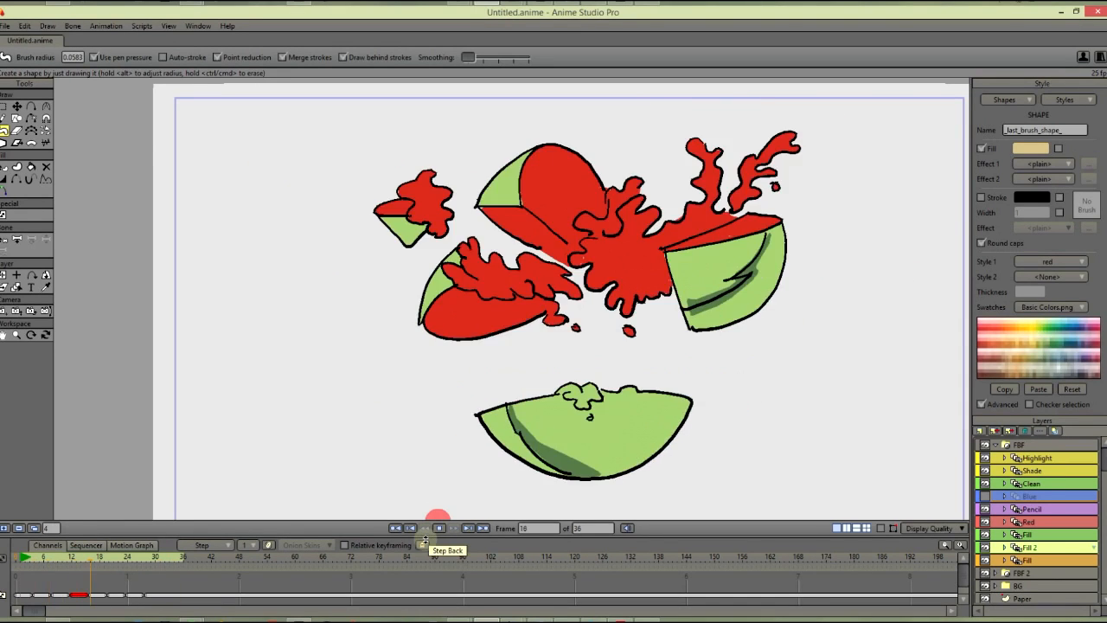
left_click(438, 527)
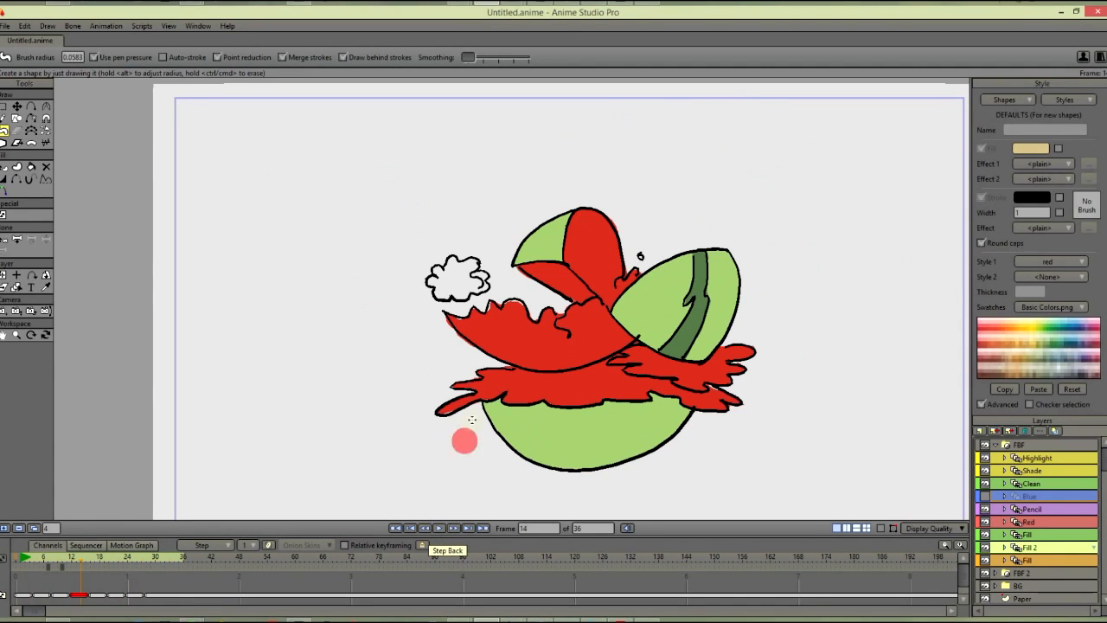
Step: Fill the uncolored splash beside the top piece on frame 14 red with the Paint Bucket
left_click(33, 168)
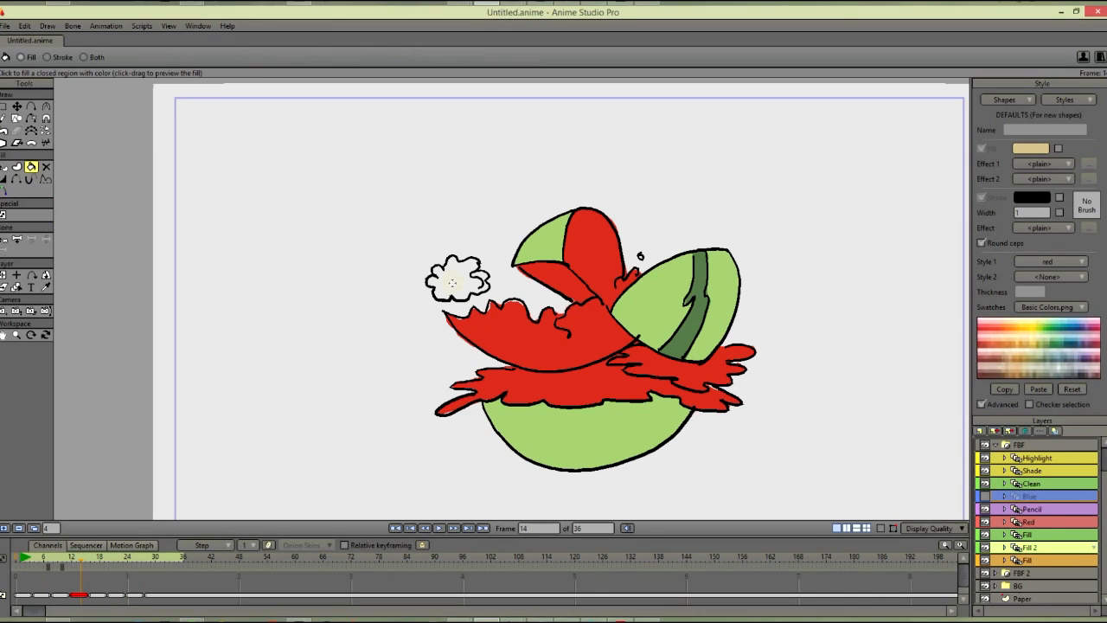
left_click_drag(470, 281, 480, 278)
left_click(466, 281)
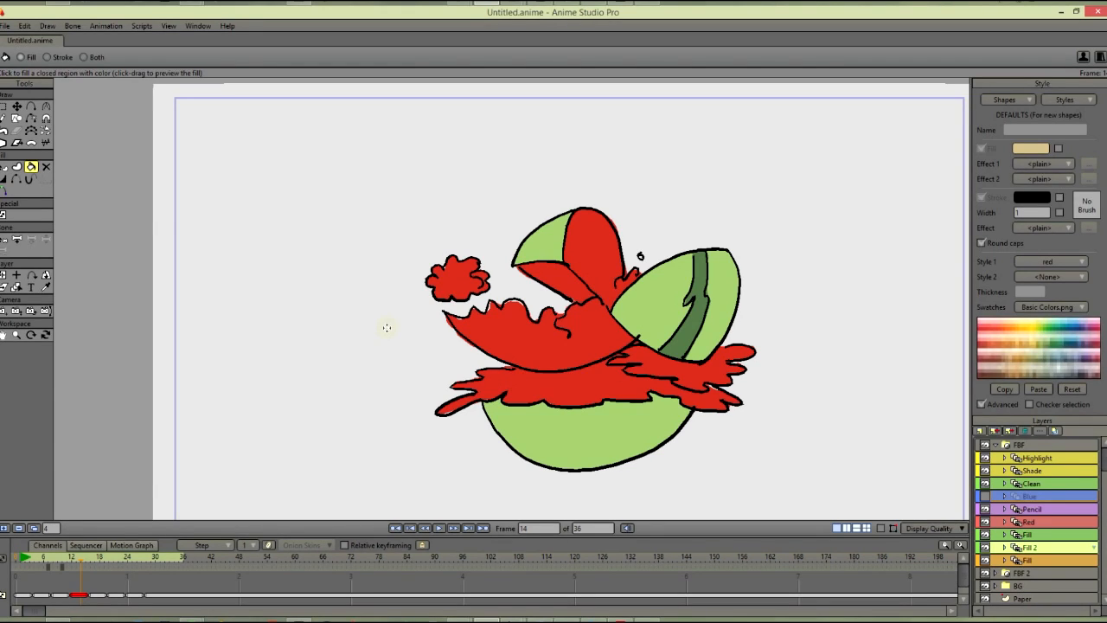
Step: Select the Highlight layer at frame 3 and check its general layer settings, including the blending mode
left_click(38, 559)
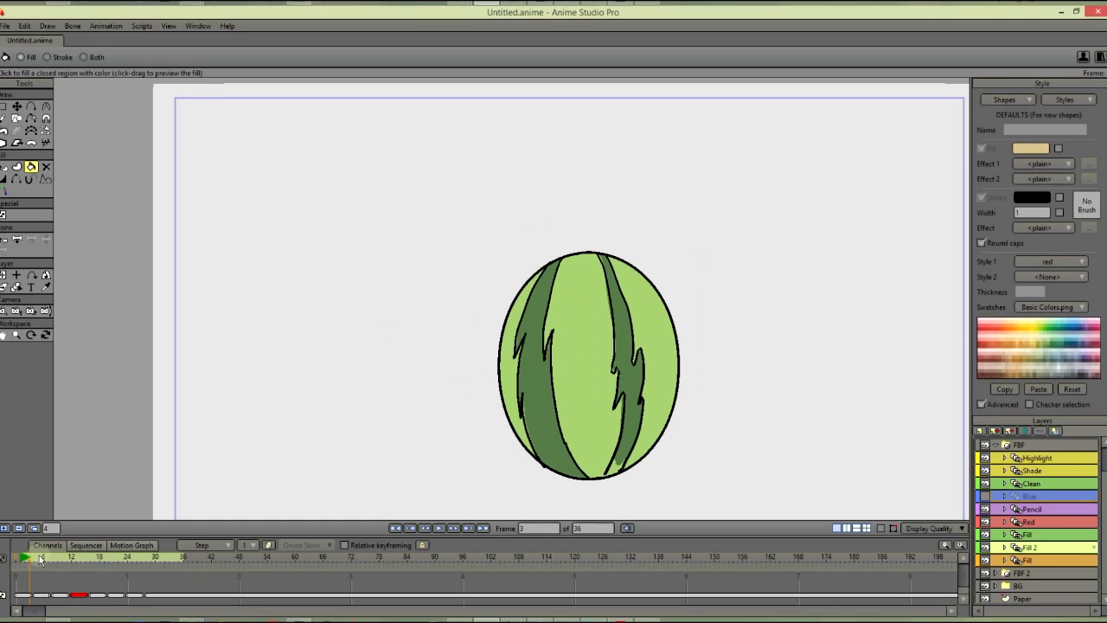
left_click(1063, 460)
double_click(1067, 464)
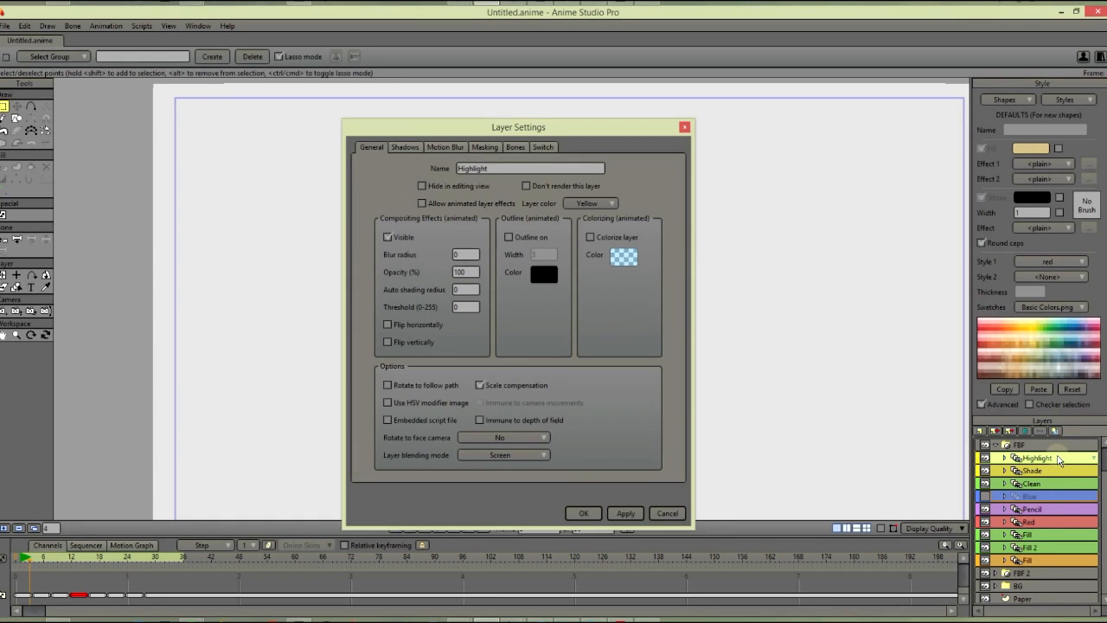
left_click(583, 512)
Step: Try a Freehand highlight down the melon's right side on frame 3 with the CK Sketch Highlight style and undo it
key("f")
left_click(1080, 263)
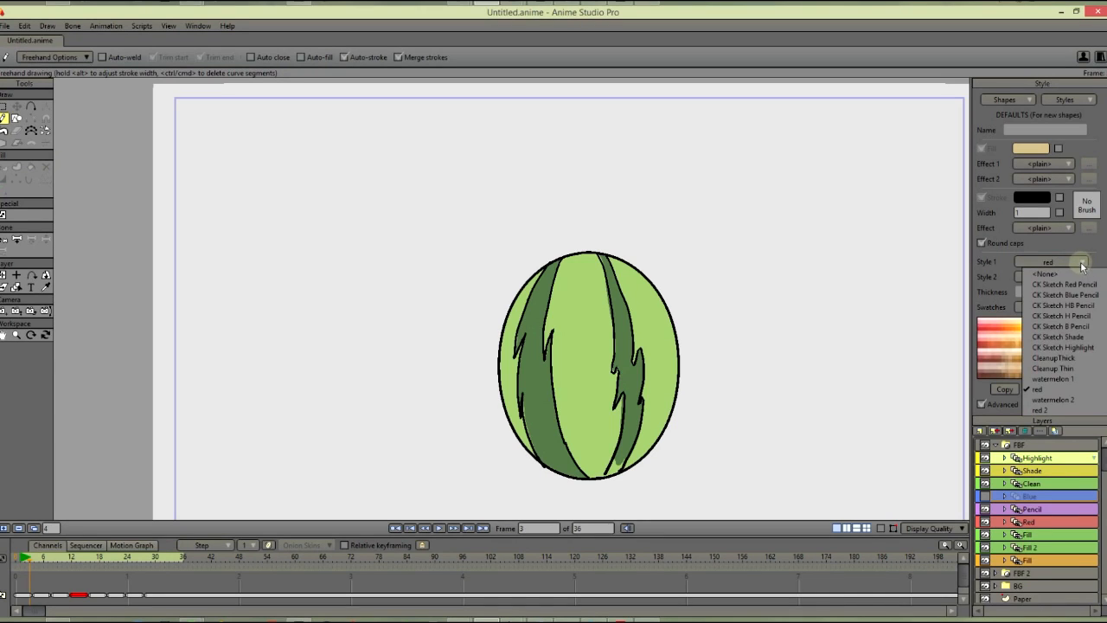
left_click(1092, 349)
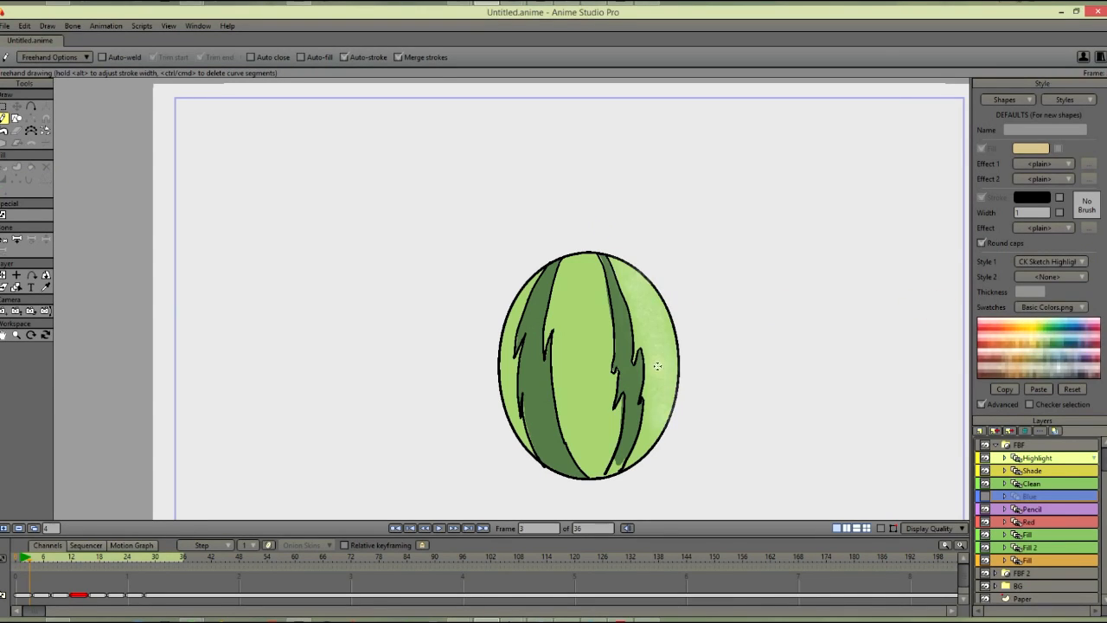
mouse_move(657, 365)
left_mouse_down()
mouse_move(591, 240)
mouse_move(646, 443)
mouse_move(581, 238)
mouse_move(673, 366)
mouse_move(681, 469)
left_mouse_up()
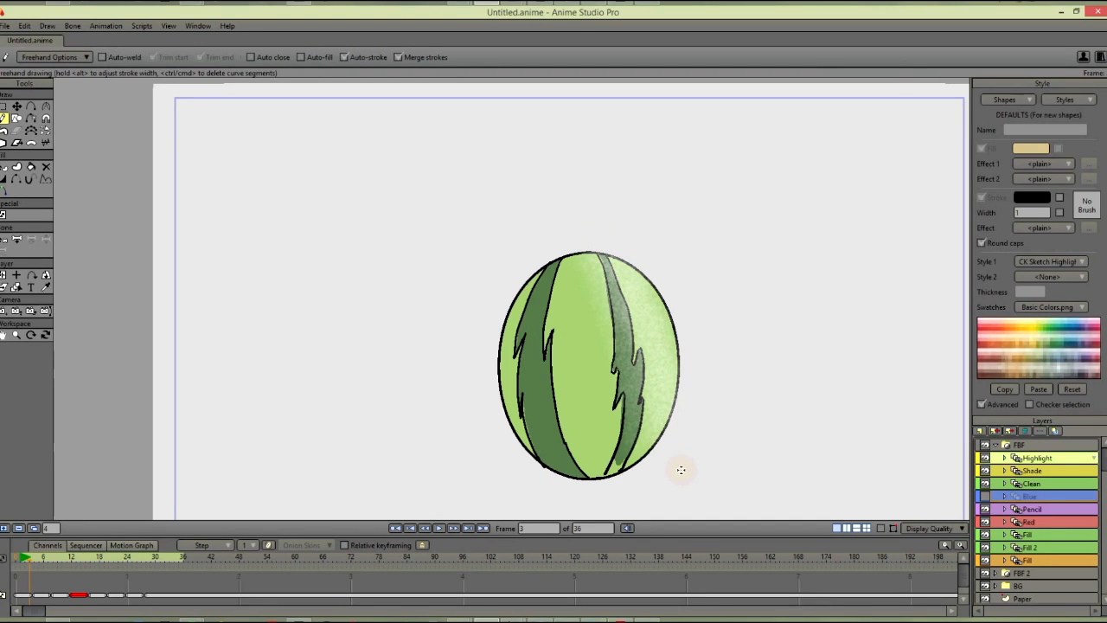
key("ctrl+z")
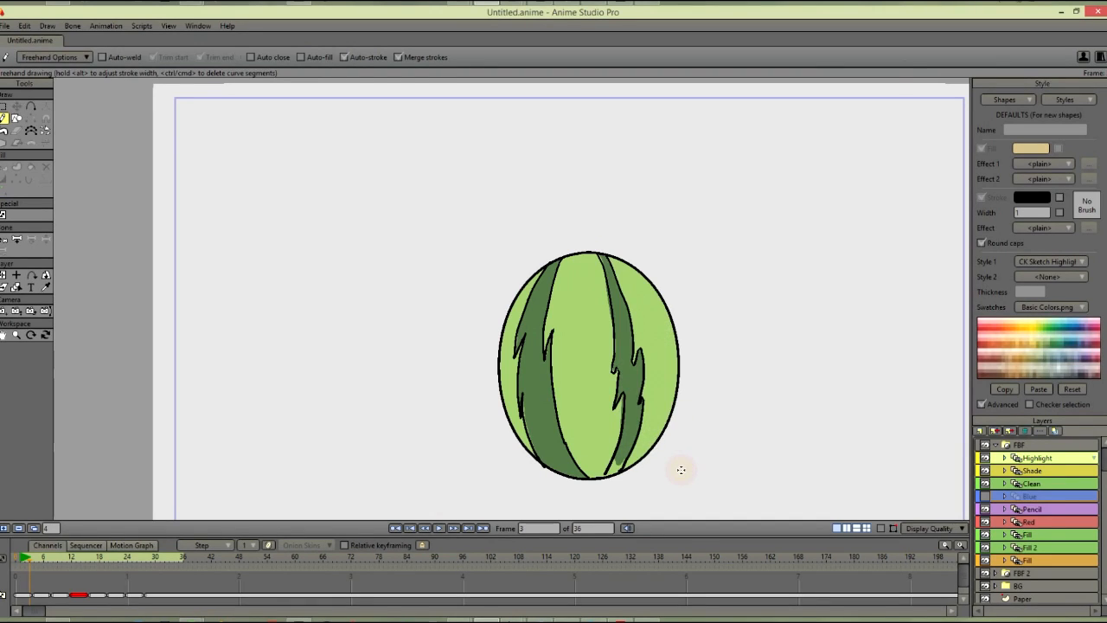
Step: Change the CK Sketch Highlight style's brush to a softer round one
left_click(1064, 99)
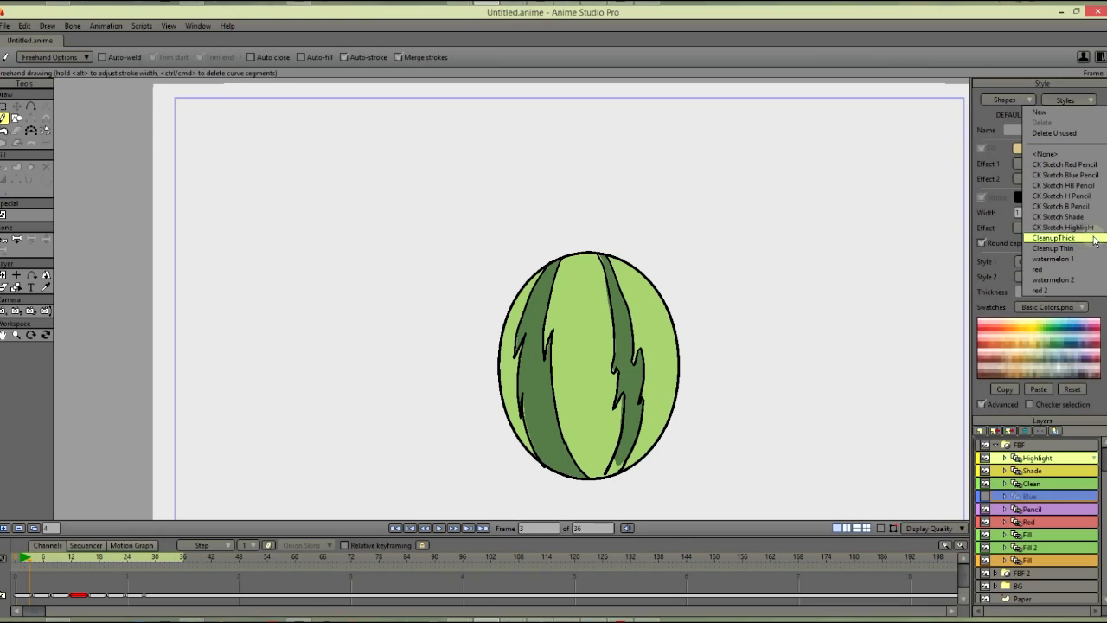
left_click(1066, 227)
left_click(1087, 205)
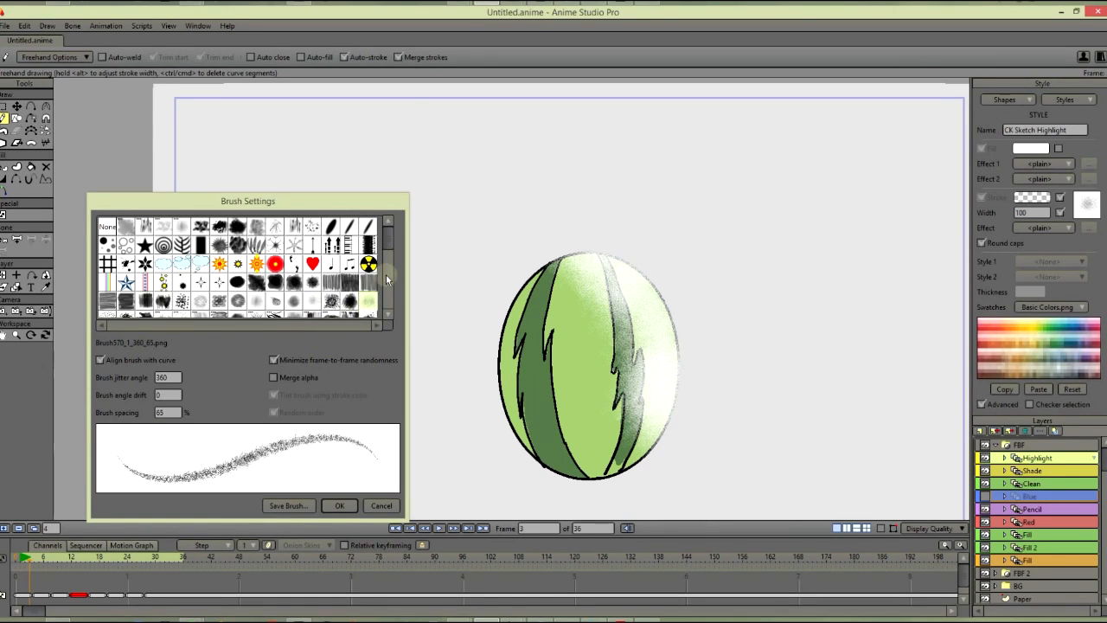
scroll(385, 255, "down", 1)
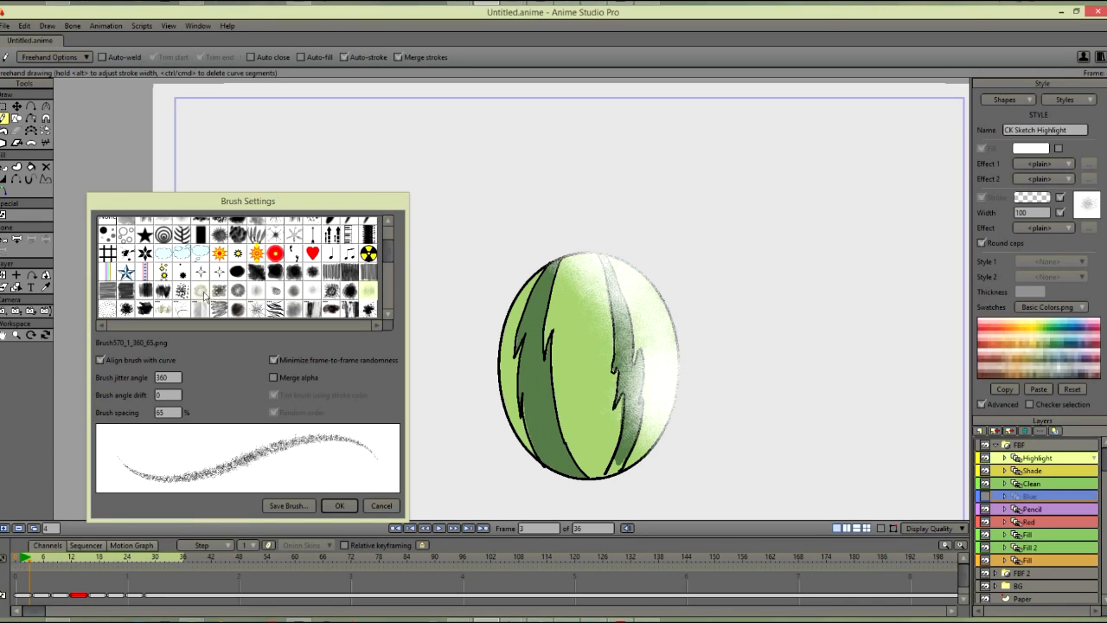
left_click(205, 296)
scroll(387, 275, "down", 1)
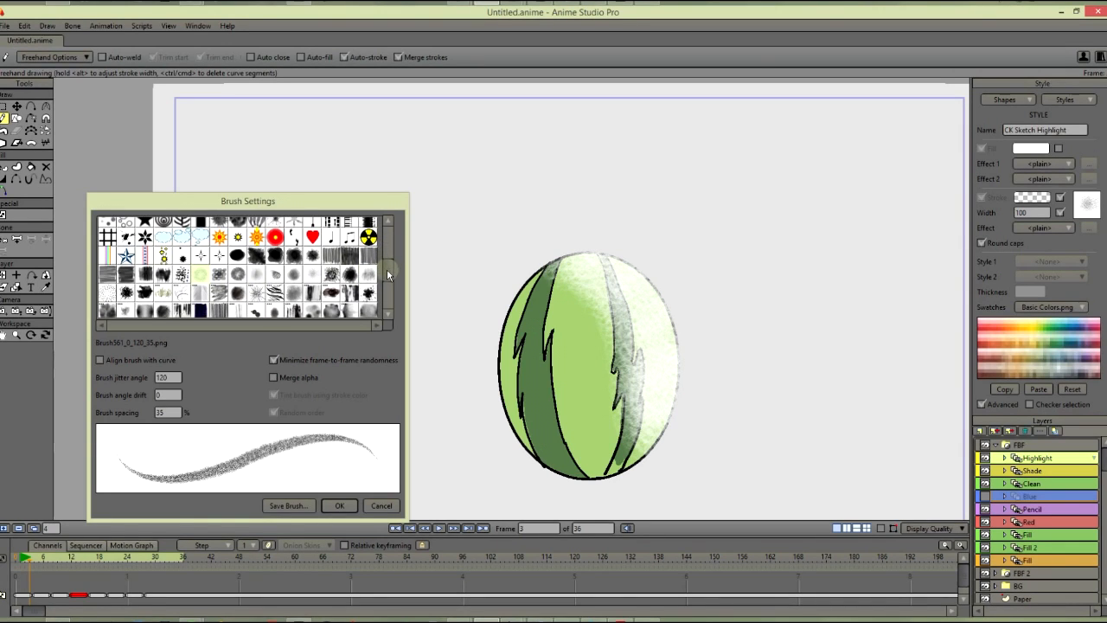
left_click(346, 505)
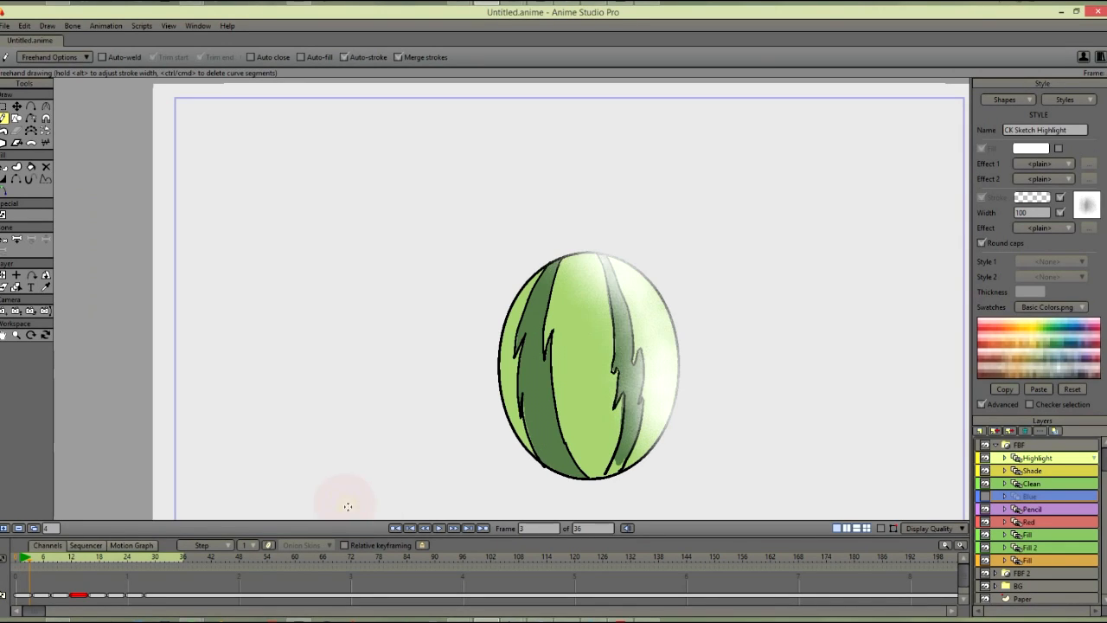
Step: Move the Clean layer above the Highlight layer and view the Highlight layer's masking options
left_click(1053, 484)
left_click_drag(1054, 486, 1053, 450)
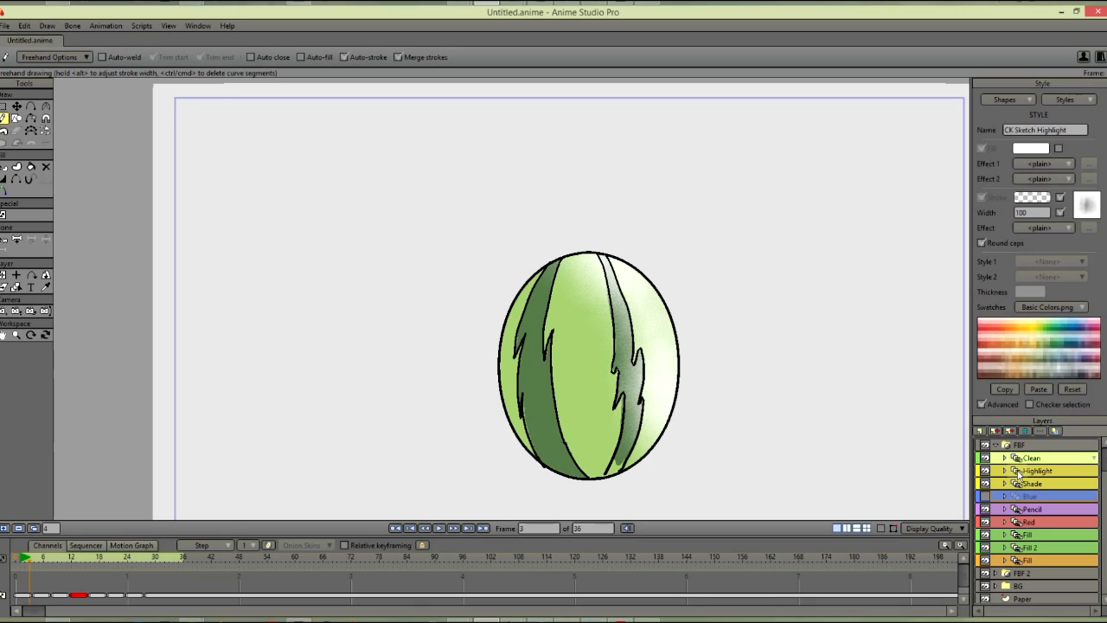
double_click(1020, 472)
left_click(674, 123)
double_click(1049, 474)
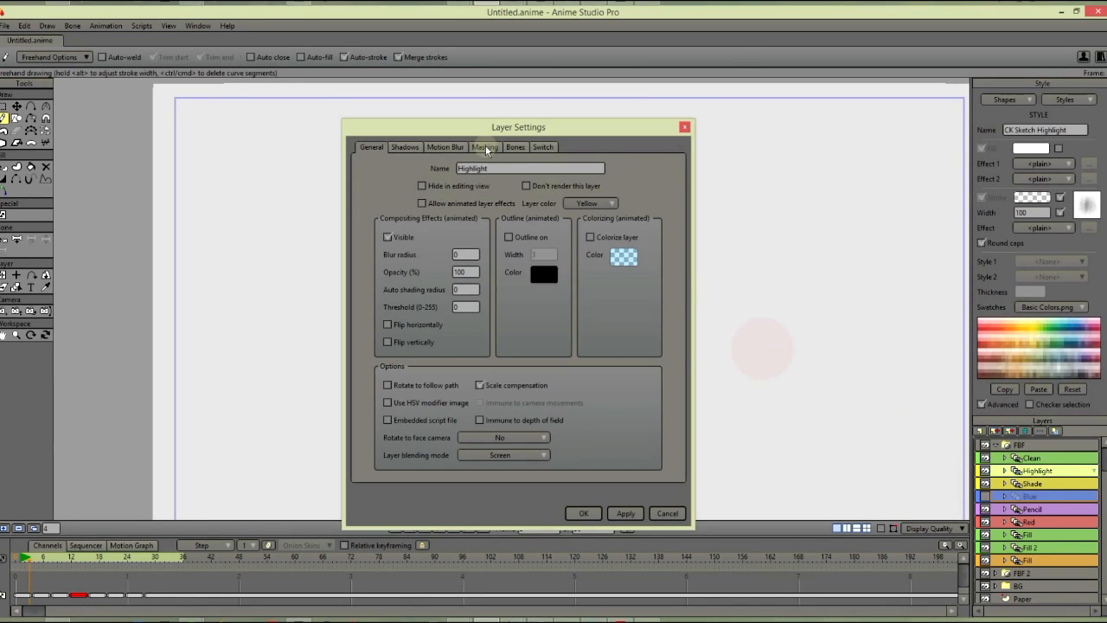
left_click(484, 147)
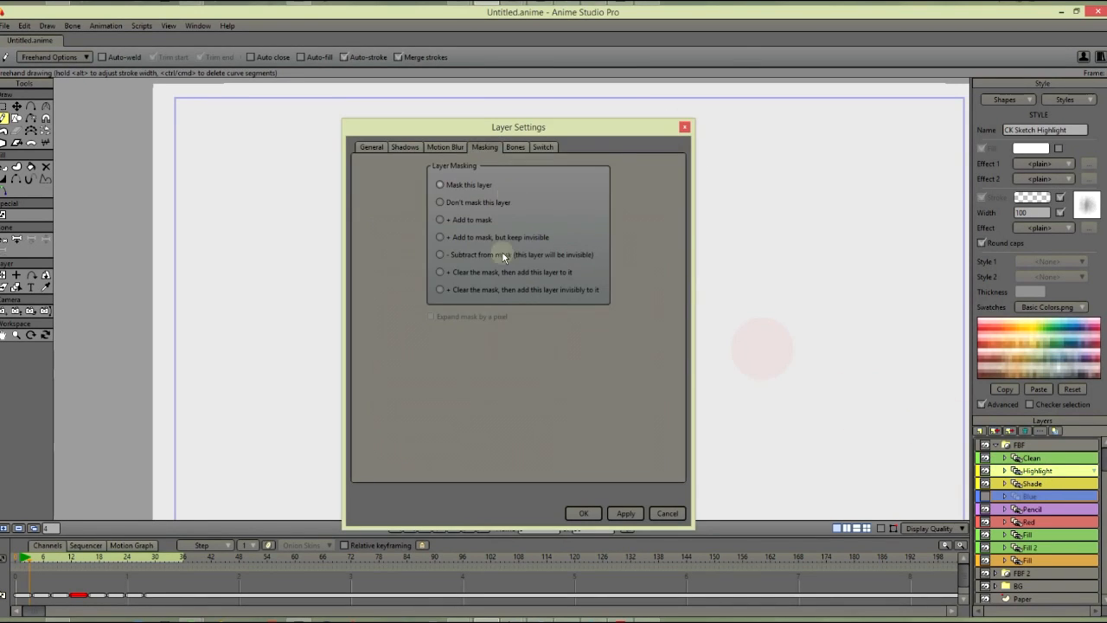
left_click(685, 127)
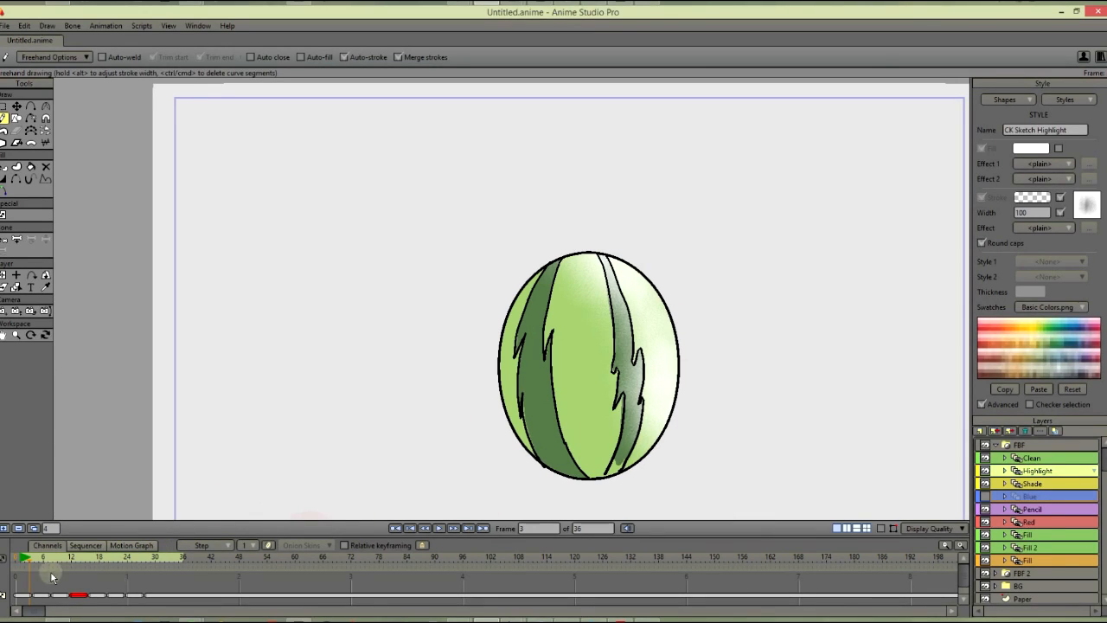
Step: Draw highlights on frame 4 along the right side of the melon's rind and over the top piece's flesh
left_click(472, 528)
mouse_move(651, 263)
left_mouse_down()
mouse_move(666, 404)
mouse_move(659, 264)
mouse_move(652, 465)
left_mouse_up()
mouse_move(681, 276)
left_mouse_down()
mouse_move(633, 472)
mouse_move(615, 472)
left_mouse_up()
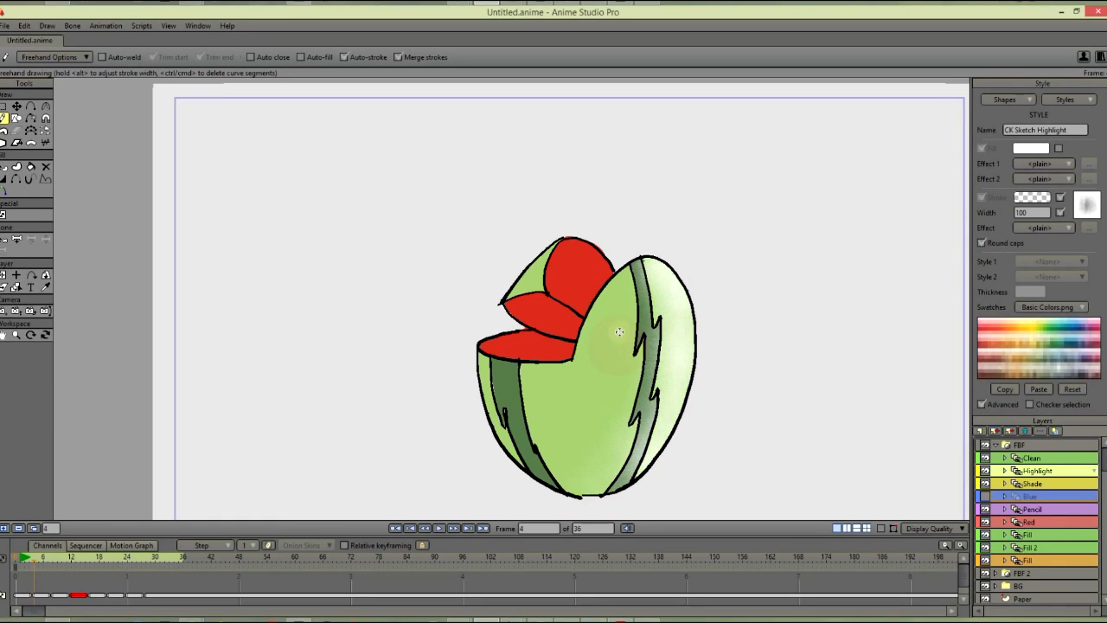
mouse_move(571, 235)
left_mouse_down()
mouse_move(593, 265)
mouse_move(585, 300)
left_mouse_up()
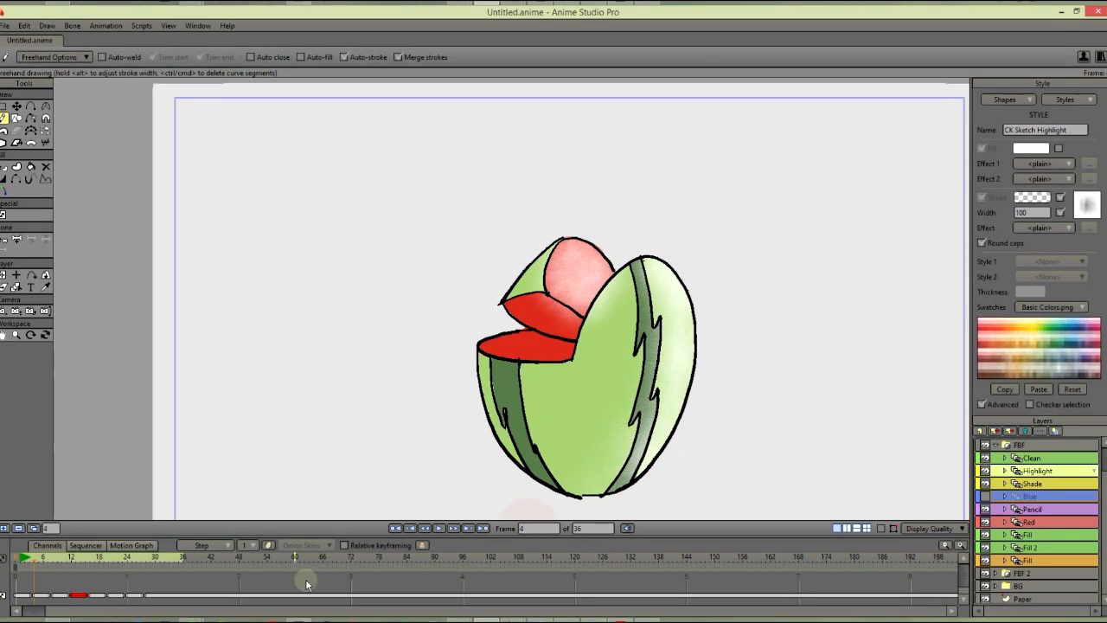
Step: Draw highlights on frame 8 over the right and top pieces, the lower rind and the central flesh
left_click(470, 529)
left_click_drag(704, 260, 688, 356)
left_click_drag(595, 217, 612, 283)
left_click_drag(571, 216, 559, 247)
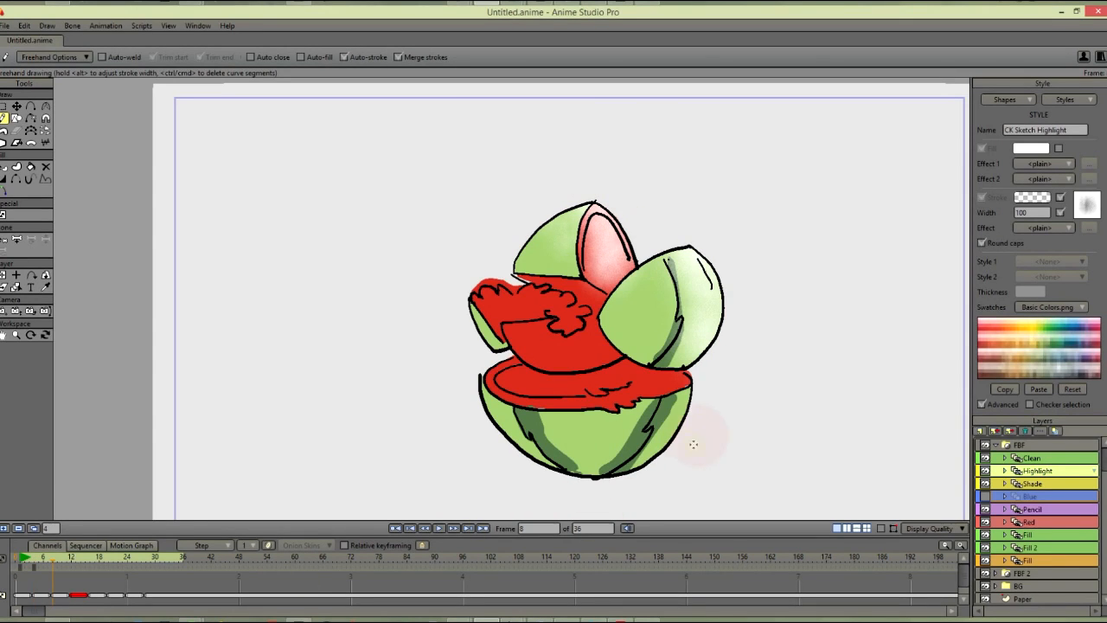
left_click_drag(683, 381, 640, 462)
left_click_drag(554, 292, 578, 325)
Step: Highlight the right rind piece, top piece, right-hand splashes, lower rind and central flesh on frame 12
left_click(470, 529)
left_click_drag(719, 261, 697, 349)
left_click_drag(728, 356, 683, 373)
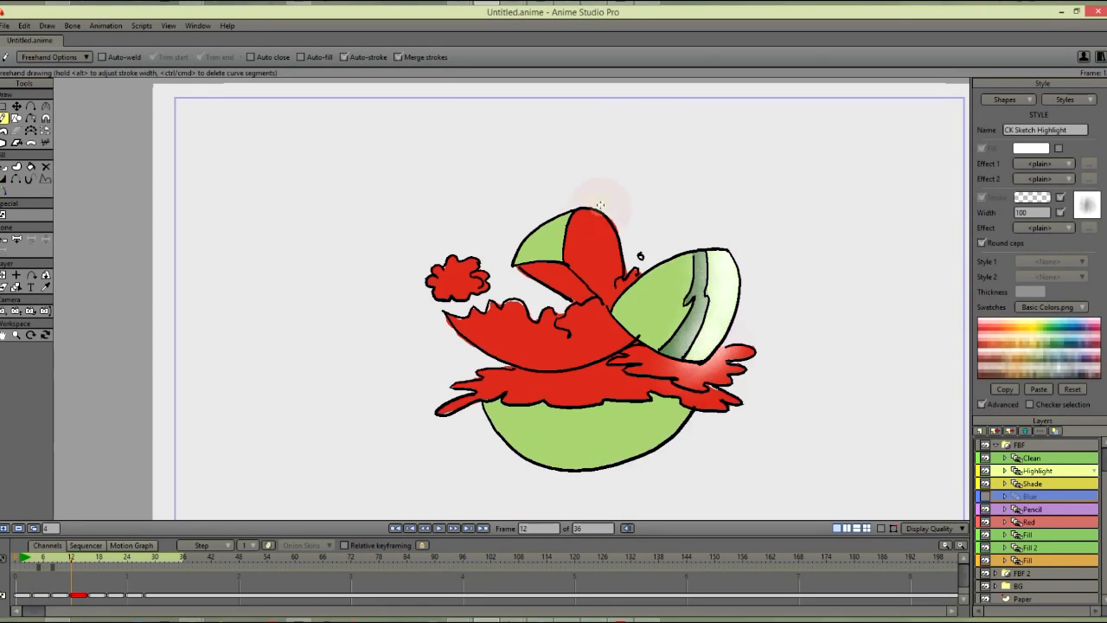
left_click_drag(594, 221, 603, 279)
left_click_drag(728, 398, 624, 387)
left_click_drag(680, 413, 639, 439)
left_click_drag(517, 310, 554, 343)
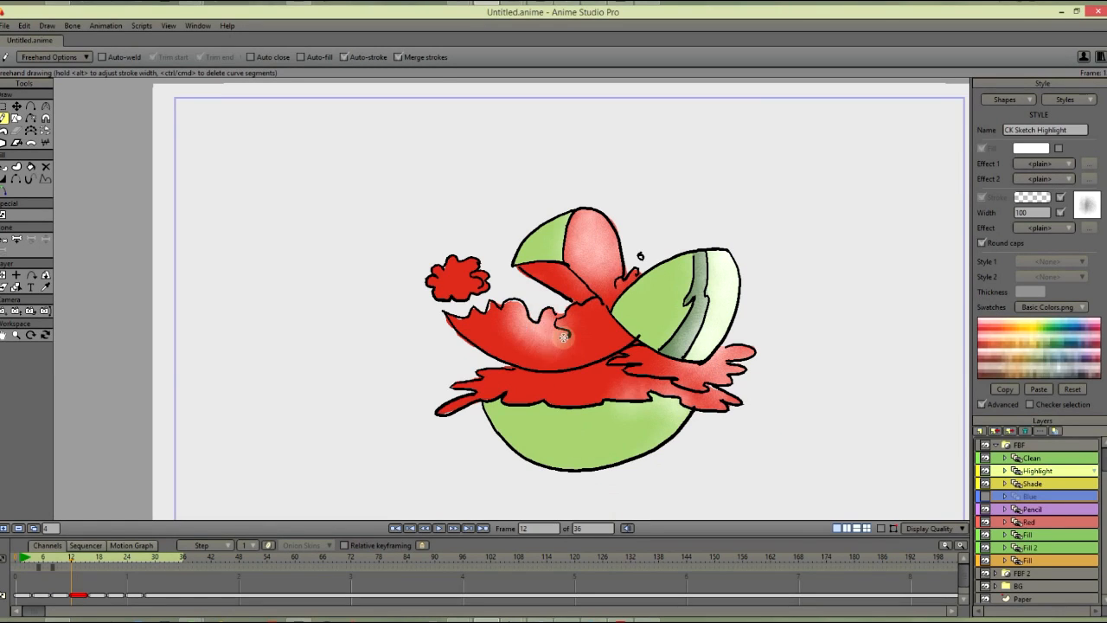
Step: Highlight the right rind piece, the top piece's flesh and the central, upper-right and left splashes on frame 16
left_click(470, 529)
left_click_drag(785, 240, 748, 314)
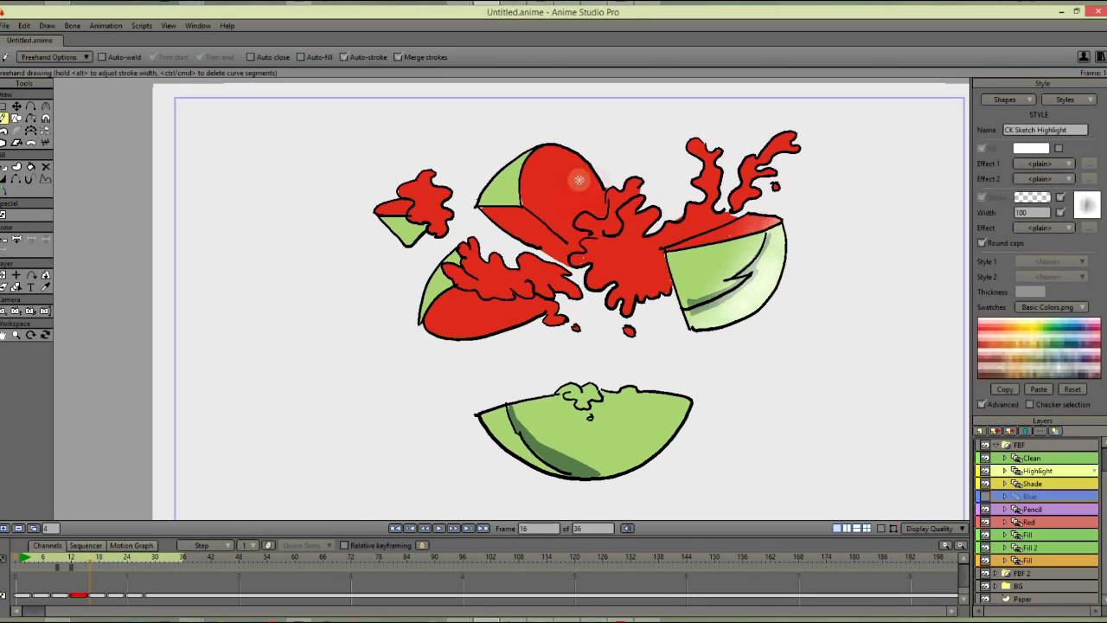
mouse_move(525, 194)
left_mouse_down()
mouse_move(566, 187)
mouse_move(593, 217)
left_mouse_up()
mouse_move(636, 183)
left_mouse_down()
mouse_move(654, 209)
mouse_move(648, 242)
left_mouse_up()
left_click_drag(712, 161, 716, 213)
left_click_drag(785, 143, 737, 204)
left_click_drag(536, 274, 566, 284)
left_click_drag(495, 276, 529, 294)
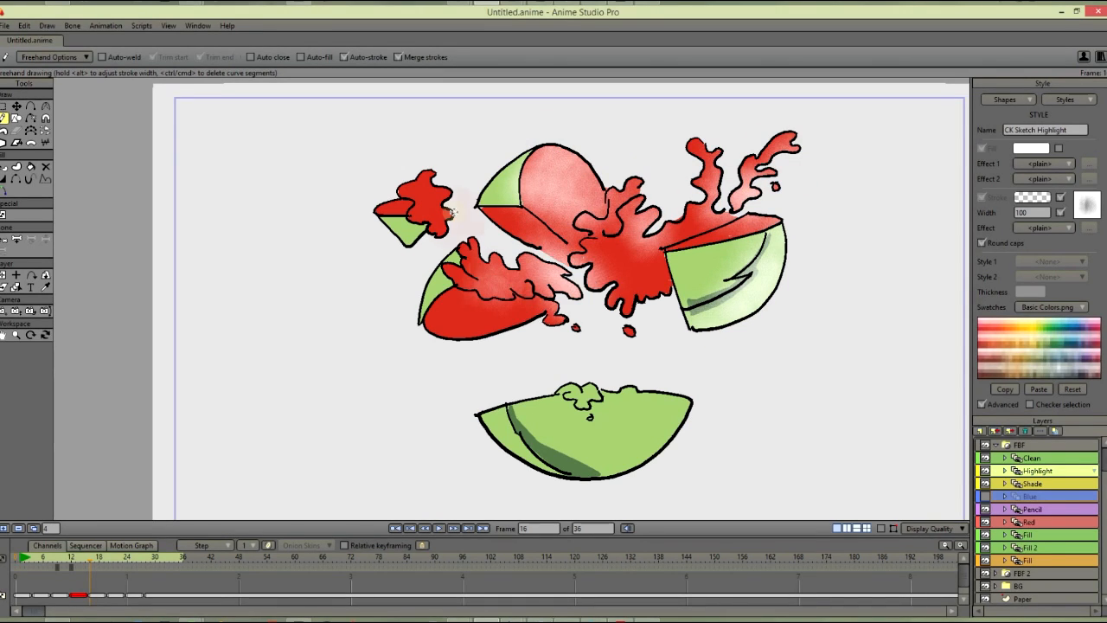
left_click_drag(446, 197, 438, 224)
Step: Highlight the right slice, top piece, upper-right splashes, central splash and bottom rind on frame 20
left_click(468, 528)
left_click_drag(832, 257, 785, 298)
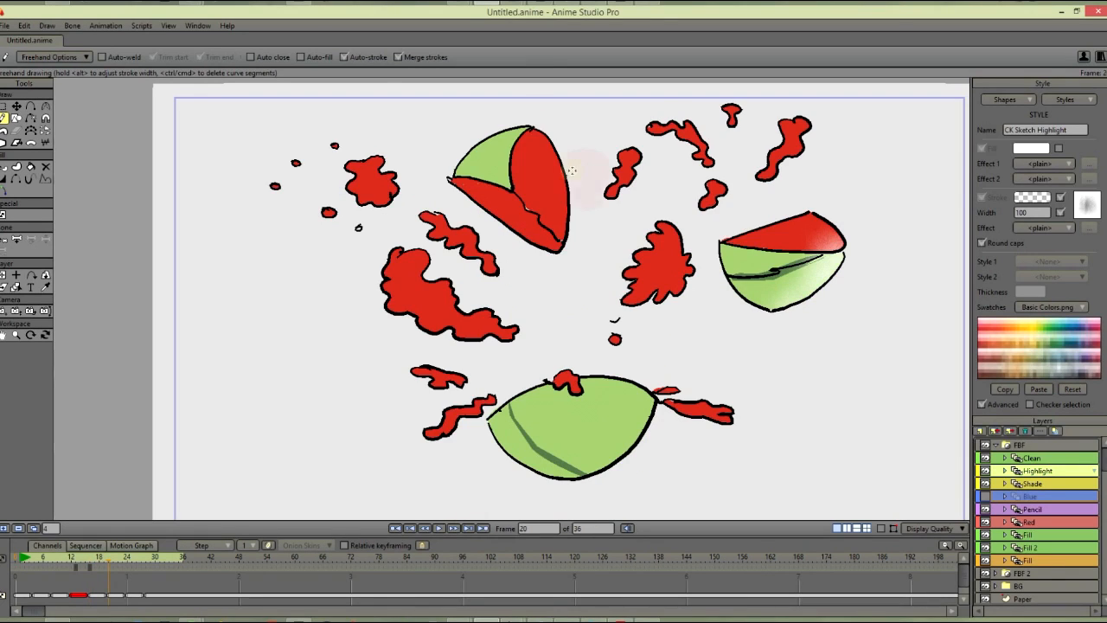
left_click_drag(531, 154, 553, 229)
left_click_drag(685, 131, 698, 149)
left_click_drag(794, 130, 771, 170)
left_click_drag(642, 394, 600, 467)
mouse_move(670, 232)
left_mouse_down()
mouse_move(683, 261)
mouse_move(664, 294)
left_mouse_up()
left_click_drag(717, 186, 716, 203)
Step: Override the highlight stroke width at 64.60 and highlight the central splash, top piece and left splashes on frame 20
scroll(1032, 212, "down", 10)
left_click(1068, 100)
left_click(1072, 133)
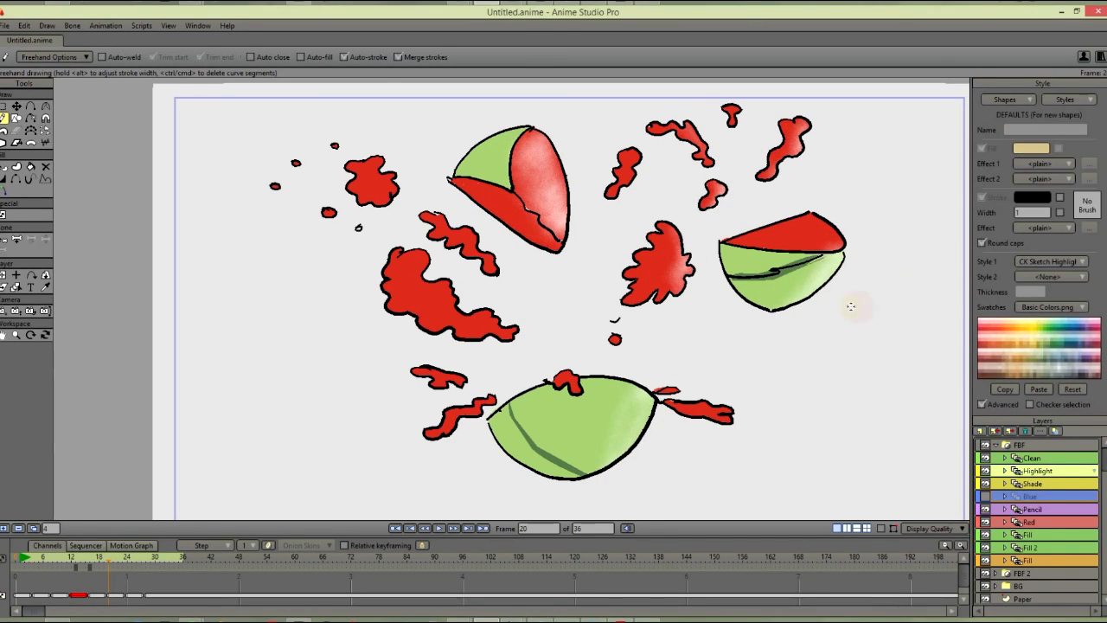
left_click(1059, 213)
left_click_drag(676, 232, 650, 296)
mouse_move(553, 147)
left_mouse_down()
mouse_move(560, 234)
mouse_move(562, 214)
left_mouse_up()
mouse_move(450, 285)
left_mouse_down()
mouse_move(454, 306)
mouse_move(494, 321)
left_mouse_up()
left_click_drag(486, 315, 514, 334)
left_click_drag(424, 256, 442, 293)
left_click_drag(377, 164, 386, 199)
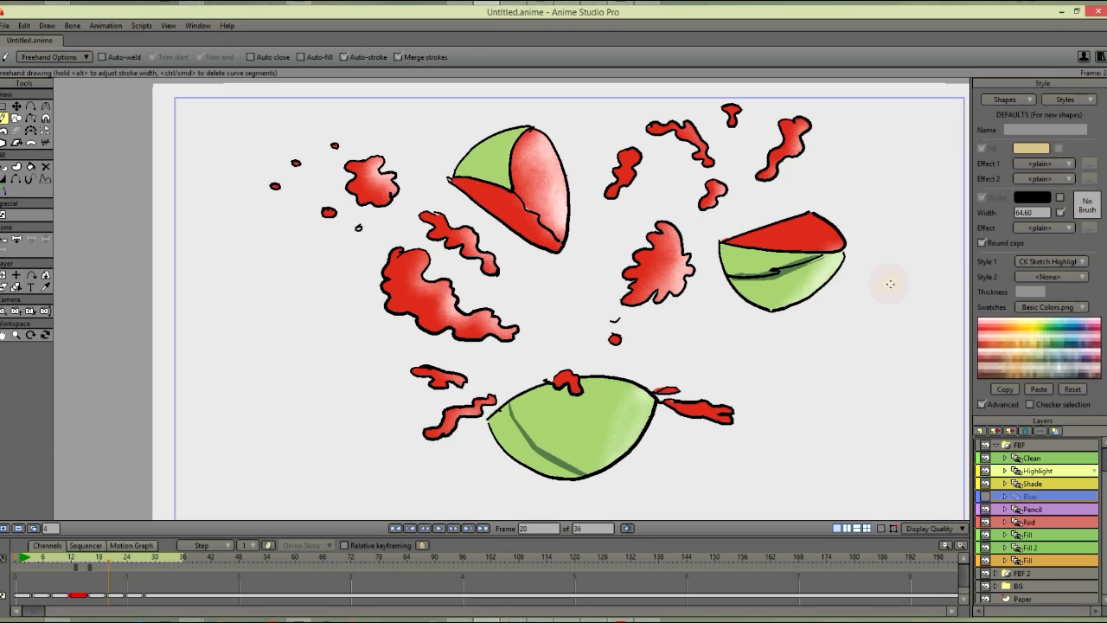
Step: Set the stroke width of the CK Sketch Highlight style to 52
left_click(1070, 99)
left_click(1047, 172)
left_click(1032, 197)
left_click(1044, 397)
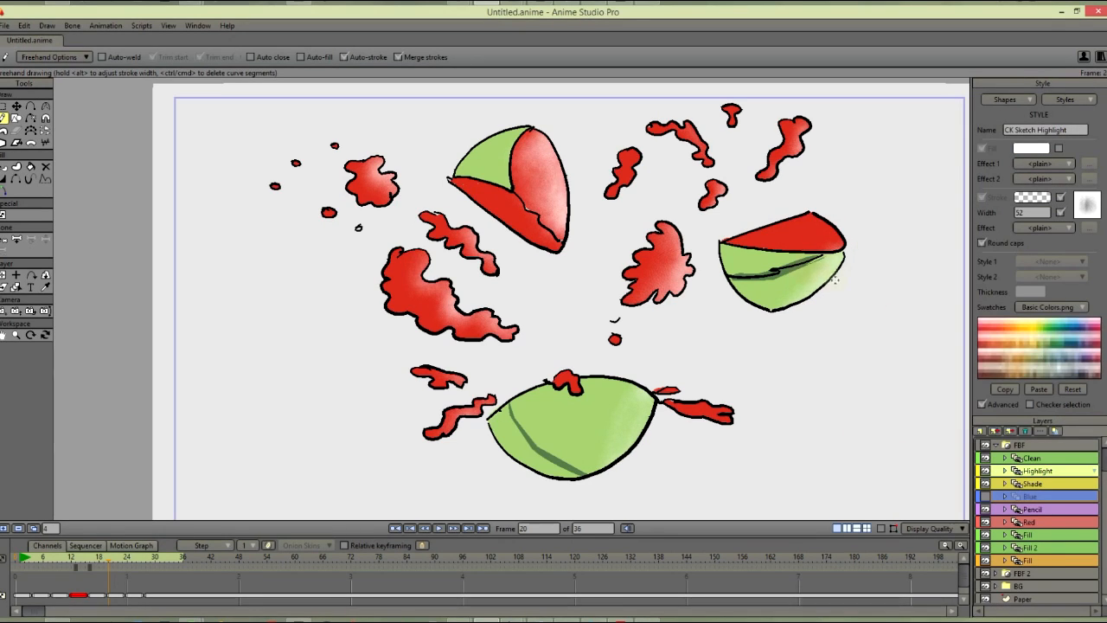
Step: Highlight the upper-right splashes, top piece, left splashes and left rind piece's flesh on frame 24
left_click(470, 527)
left_click_drag(711, 122, 716, 147)
left_click_drag(736, 218, 732, 237)
left_click_drag(517, 140, 548, 210)
left_click_drag(337, 166, 342, 185)
left_click_drag(463, 228, 480, 258)
left_click_drag(372, 275, 399, 300)
left_click_drag(392, 285, 404, 308)
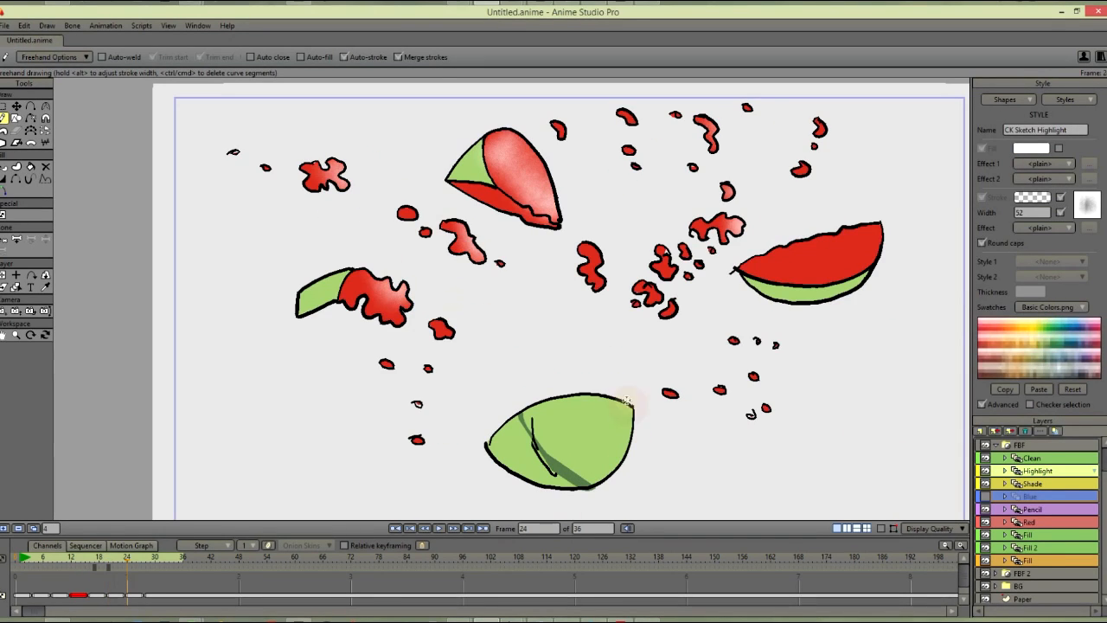
Step: Highlight the bottom rind, central splashes, upper-right droplet, top piece and right slice's flesh on frame 24
left_click_drag(627, 401, 619, 467)
left_click_drag(663, 251, 669, 273)
left_click_drag(594, 249, 599, 284)
left_click_drag(806, 165, 801, 171)
left_click_drag(521, 145, 530, 197)
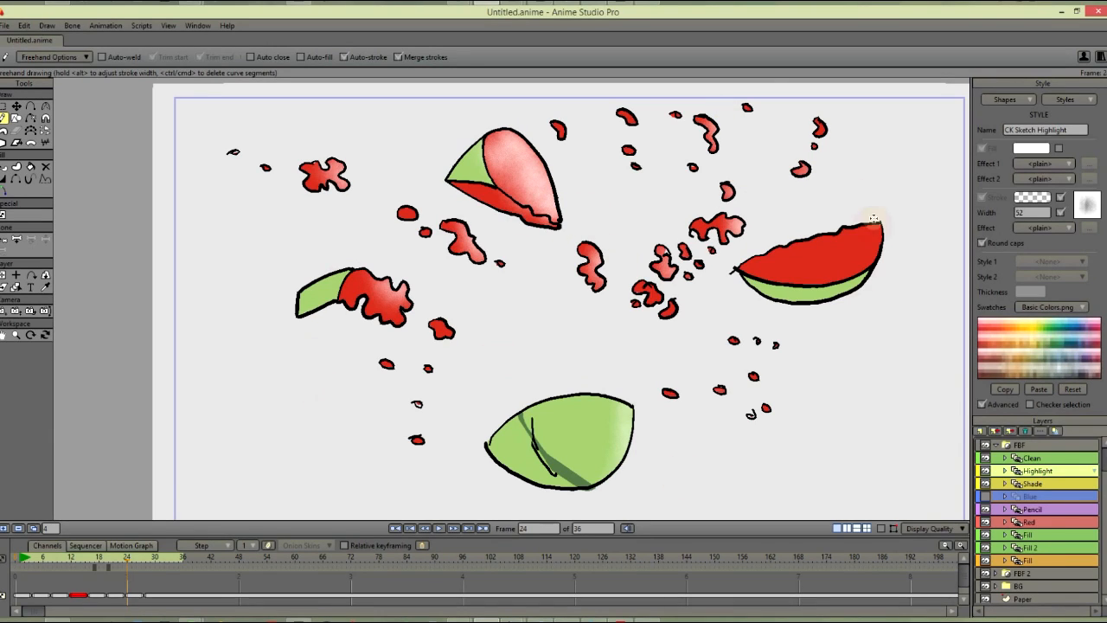
mouse_move(873, 221)
left_mouse_down()
mouse_move(857, 273)
mouse_move(841, 267)
left_mouse_up()
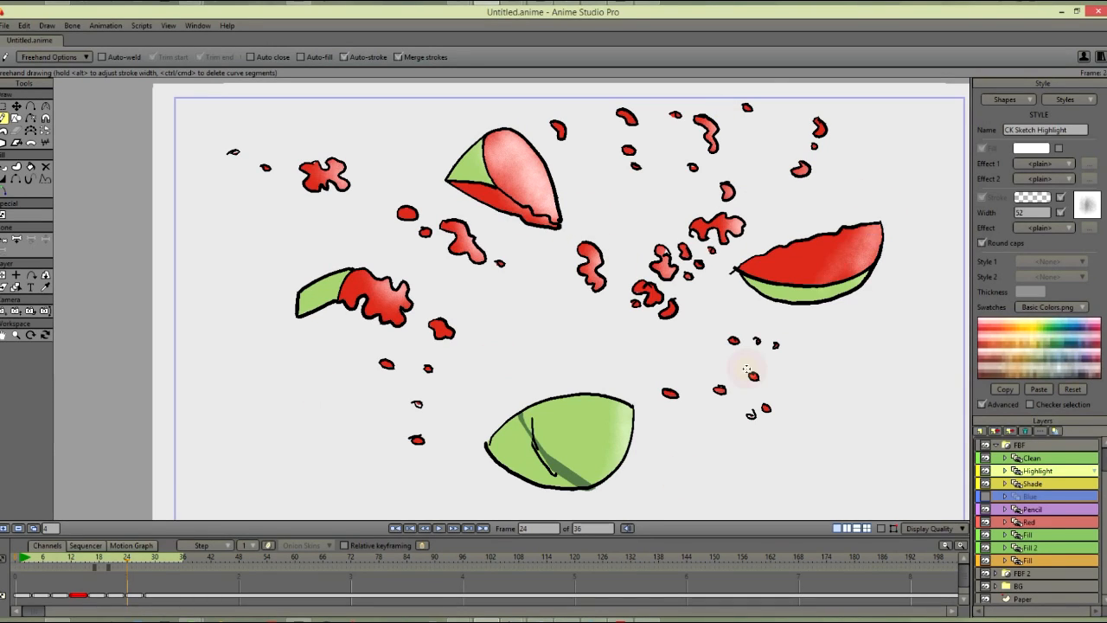
Step: Highlight the upper-right splashes, top piece, bottom rind and right slice's flesh on frame 28
left_click(468, 527)
left_click_drag(719, 143, 723, 173)
mouse_move(508, 126)
left_mouse_down()
mouse_move(553, 172)
mouse_move(498, 139)
mouse_move(544, 197)
left_mouse_up()
left_click_drag(610, 385, 588, 484)
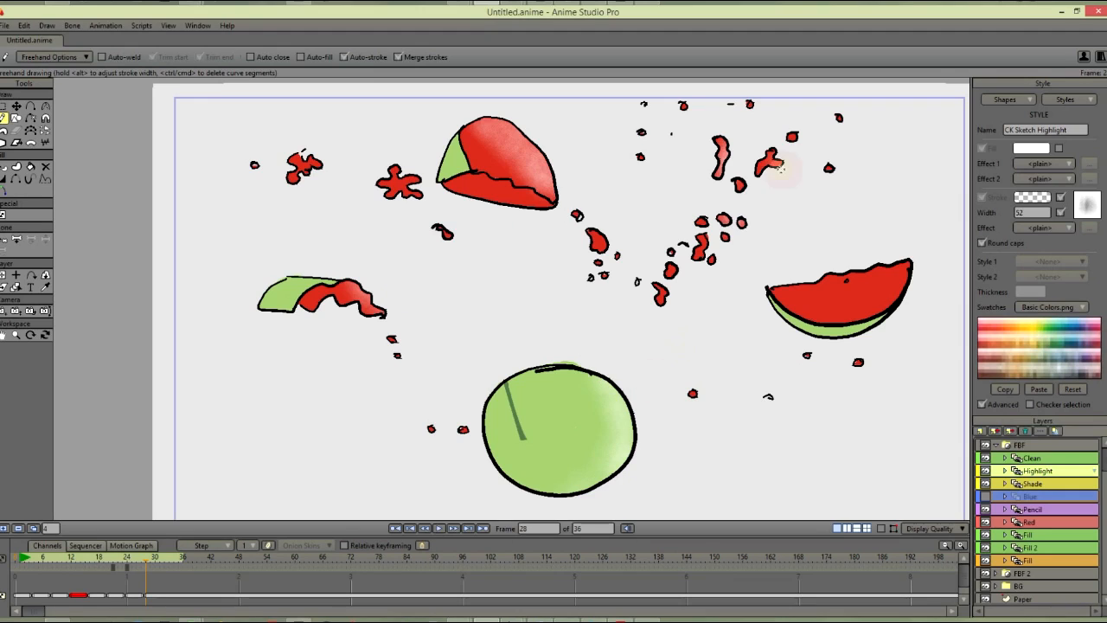
mouse_move(905, 261)
left_mouse_down()
mouse_move(888, 295)
mouse_move(858, 316)
left_mouse_up()
Step: Target the Shade layer and return from style editing to the new-shape defaults, with CK Sketch Shade as Style 1
left_click(1054, 484)
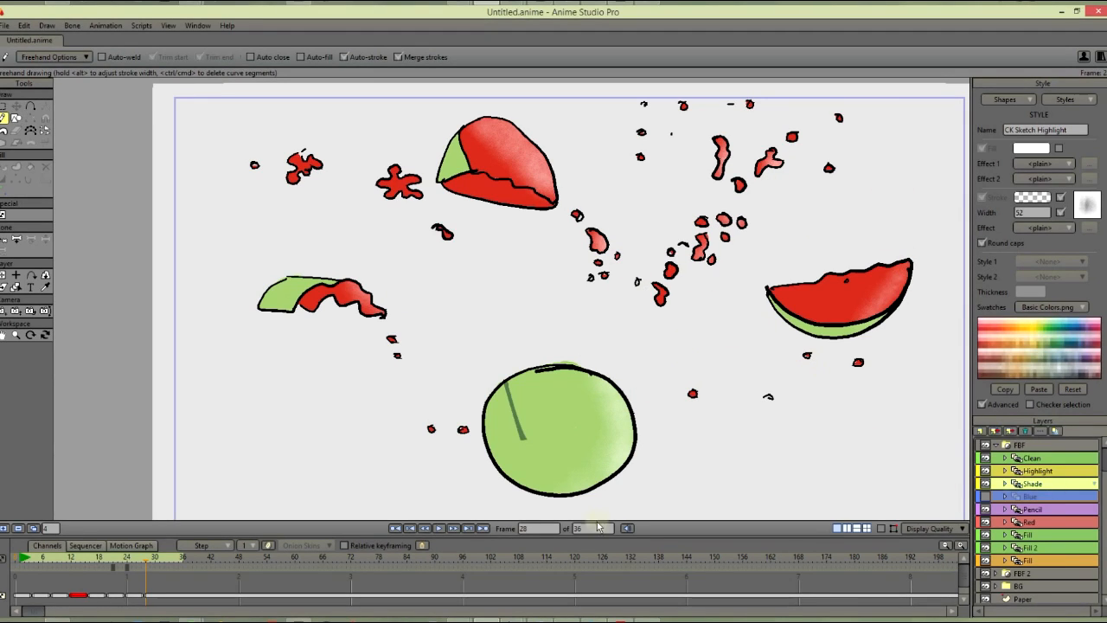
left_click(1077, 105)
left_click(1076, 118)
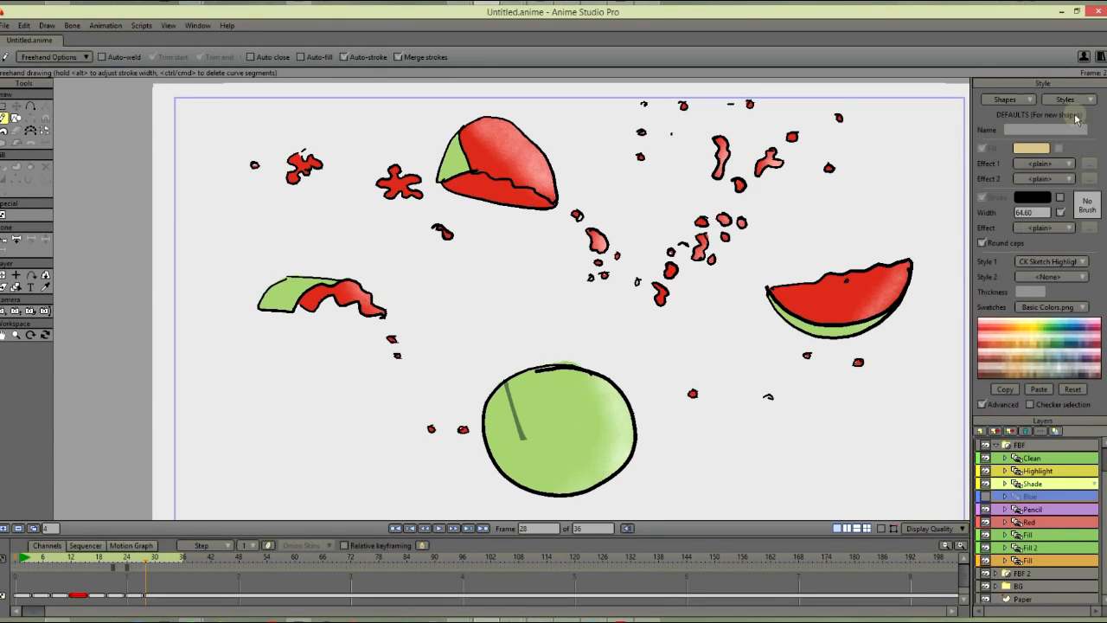
left_click(1077, 261)
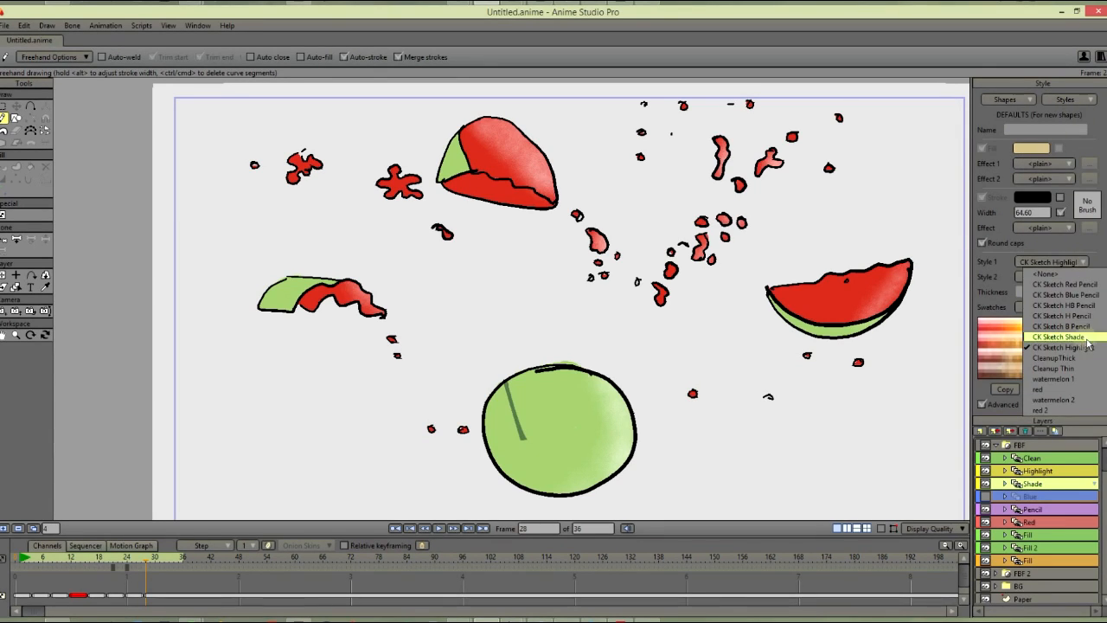
left_click(1083, 339)
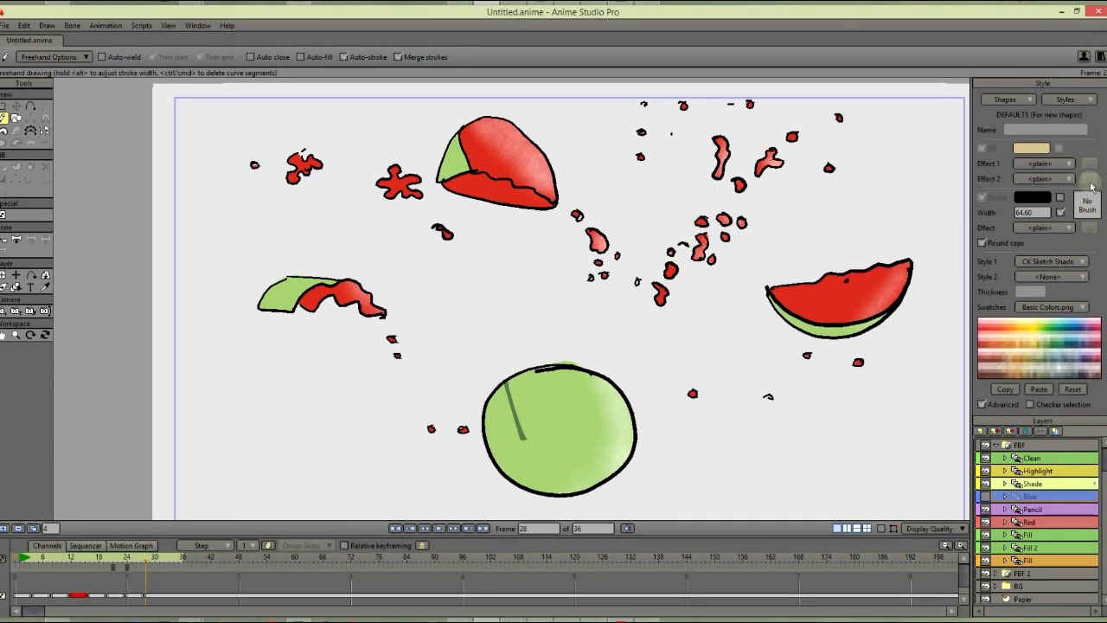
Step: Shade the left and lower side of the whole watermelon on frame 1
mouse_move(518, 393)
left_mouse_down()
mouse_move(510, 474)
mouse_move(501, 433)
mouse_move(572, 491)
mouse_move(601, 485)
left_mouse_up()
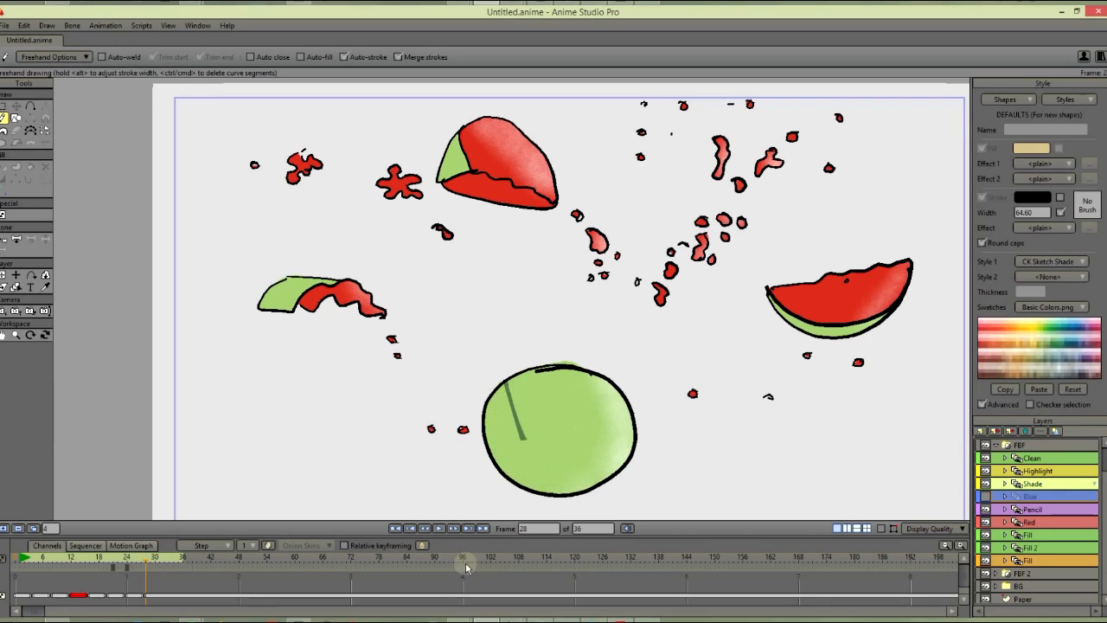
left_click(24, 560)
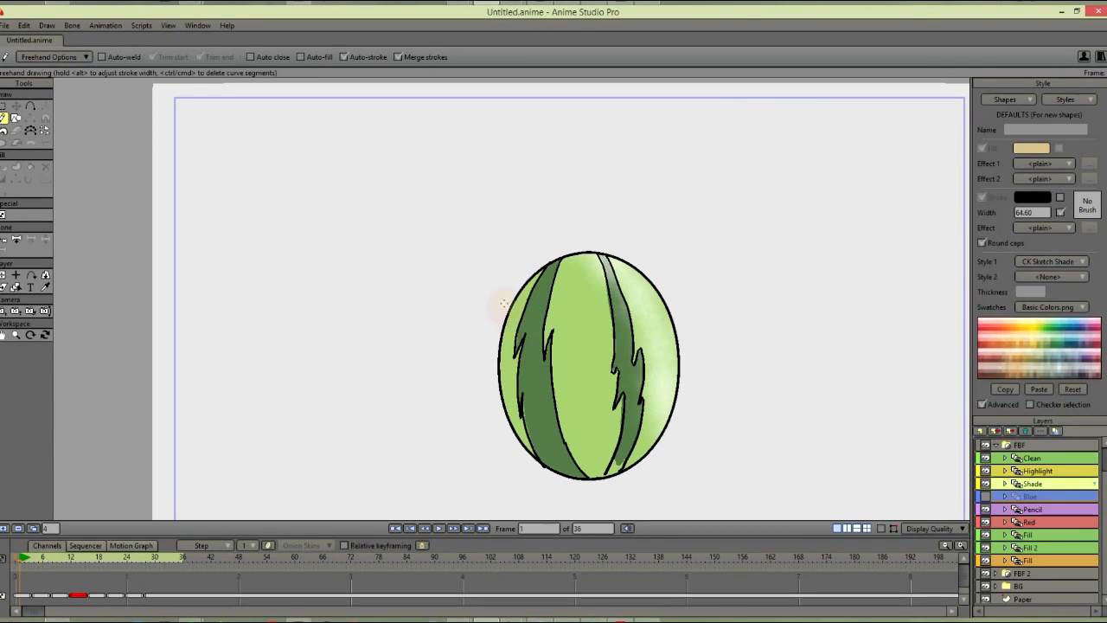
left_click_drag(516, 346, 542, 467)
left_click_drag(510, 317, 553, 476)
left_click_drag(529, 278, 519, 449)
mouse_move(491, 372)
left_mouse_down()
mouse_move(540, 426)
mouse_move(533, 312)
mouse_move(579, 460)
mouse_move(551, 296)
mouse_move(637, 505)
left_mouse_up()
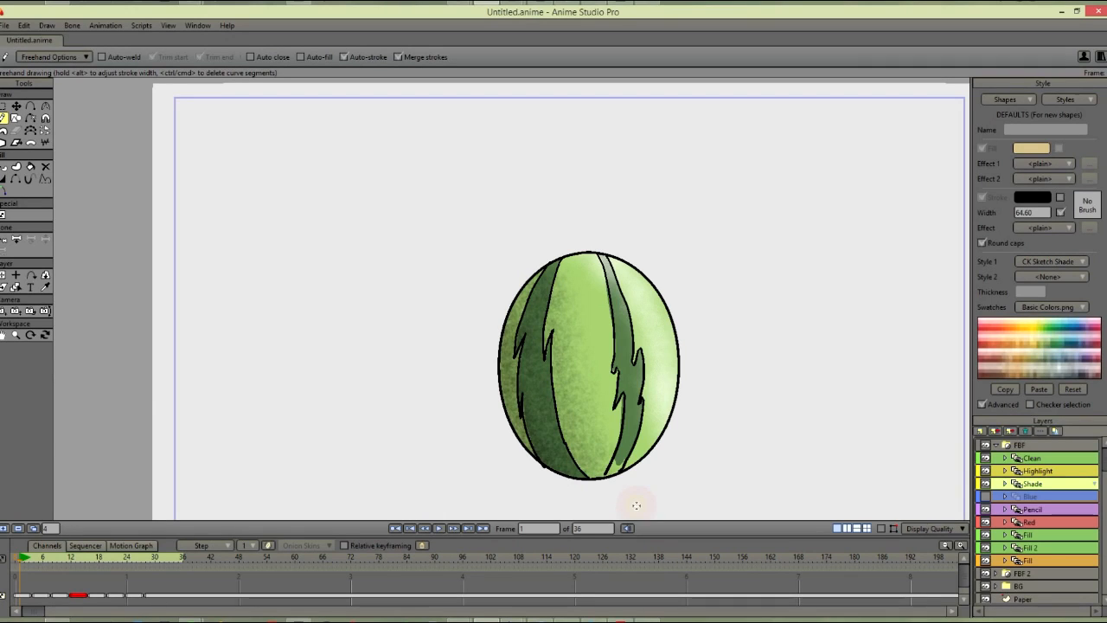
Step: Examine the masking settings of the Shade layer and the FBF group
double_click(1056, 489)
left_click(484, 146)
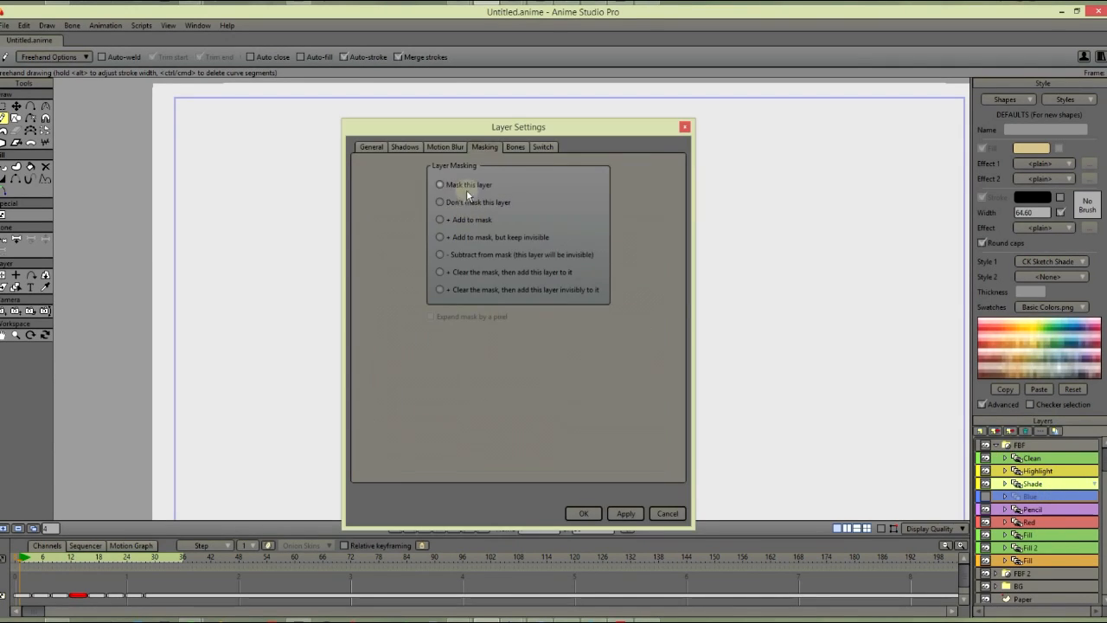
left_click(685, 129)
double_click(1048, 446)
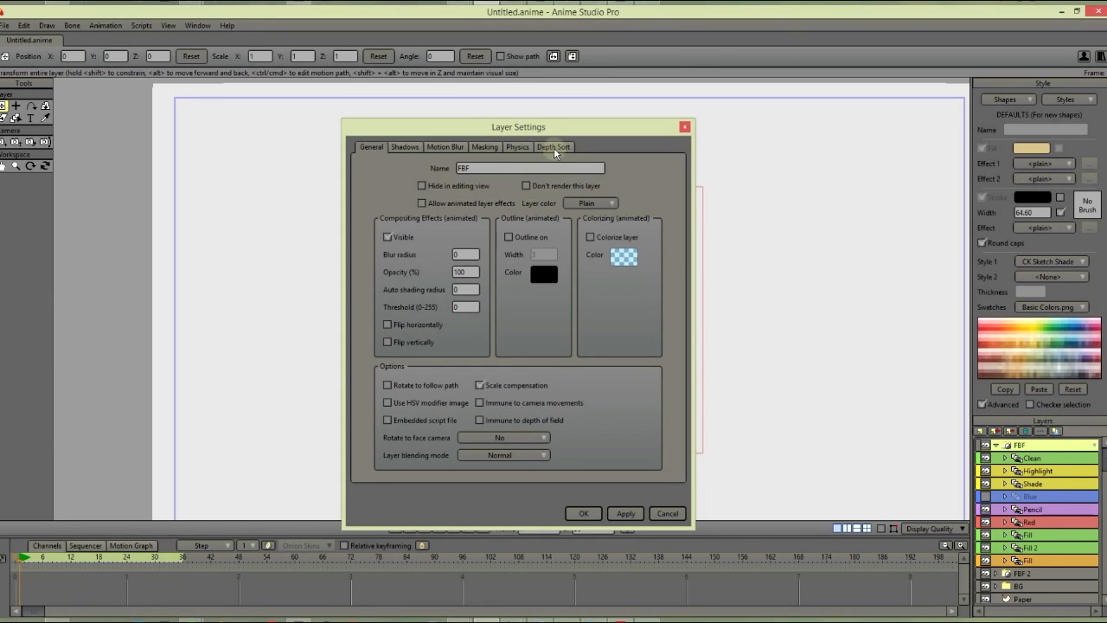
left_click(486, 147)
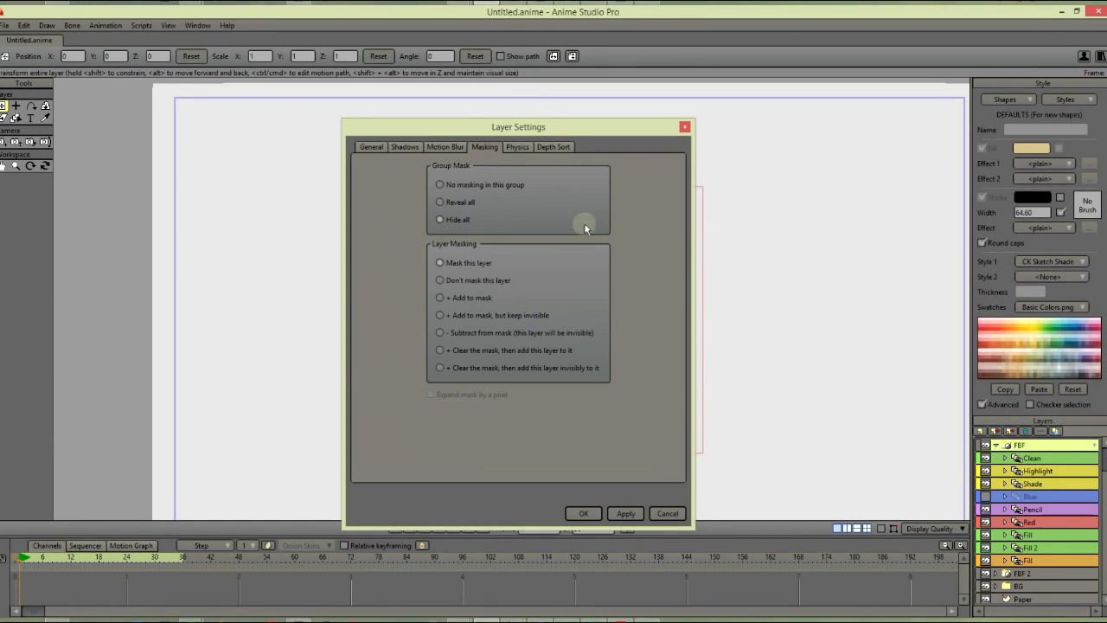
left_click(684, 128)
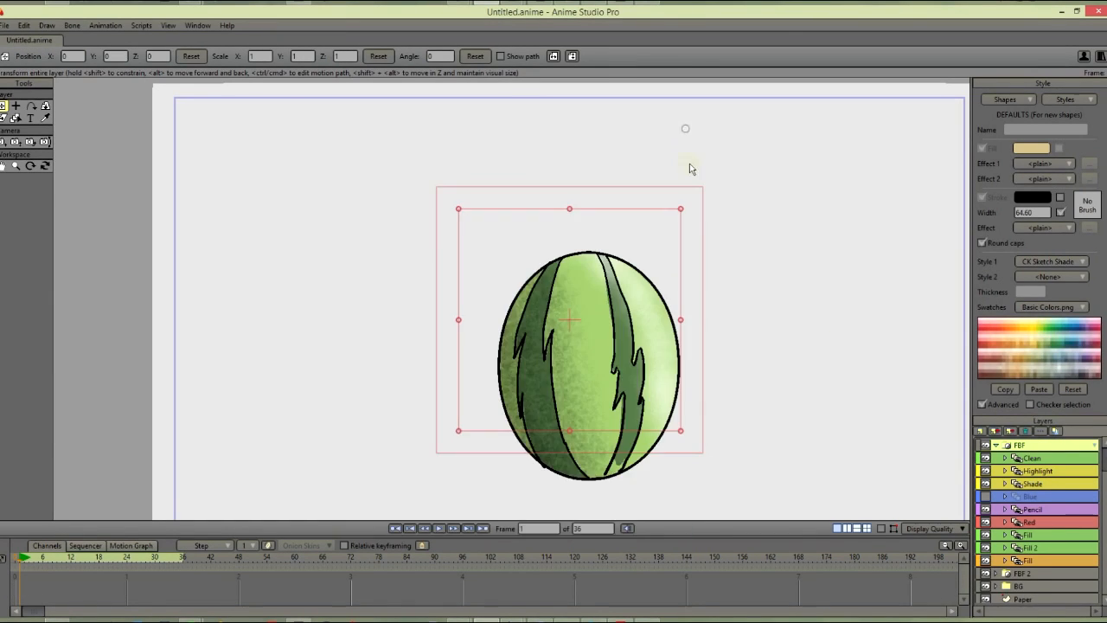
Step: Draw freehand shading on the Shade layer over the lower rind, cut flesh and right piece's inner edge on frame 4
left_click(1052, 486)
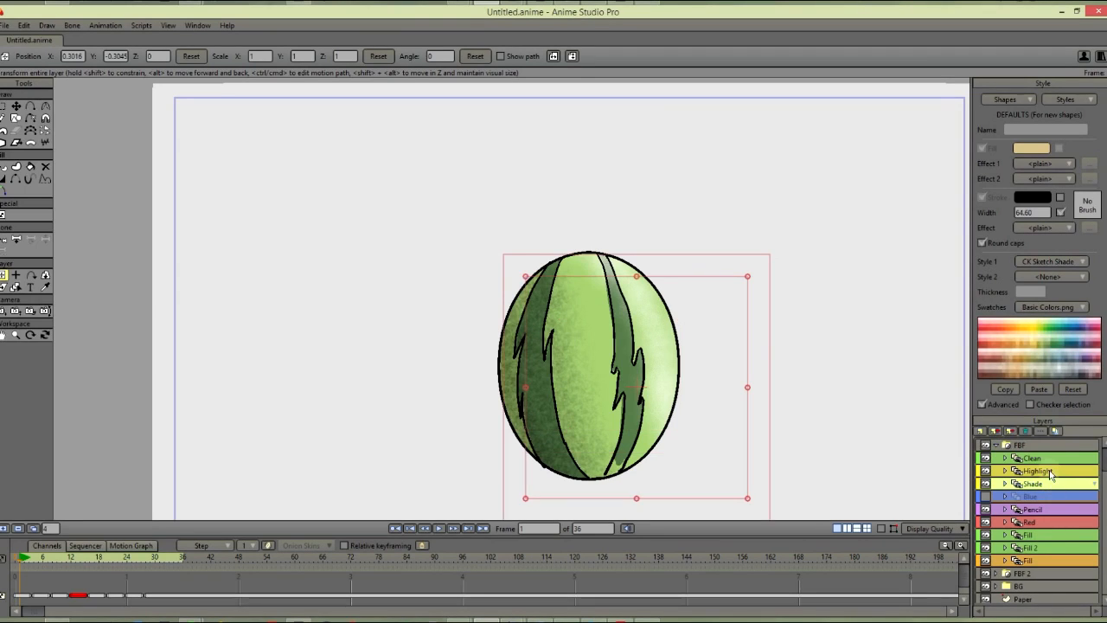
left_click(16, 143)
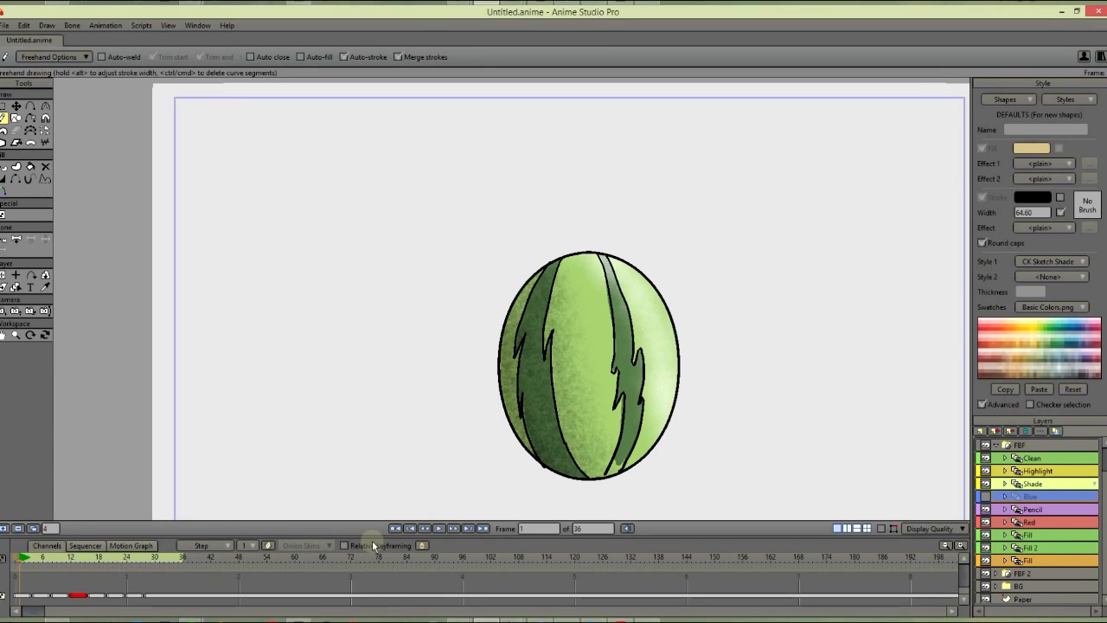
left_click(482, 527)
mouse_move(501, 420)
left_mouse_down()
mouse_move(541, 470)
mouse_move(547, 409)
mouse_move(623, 497)
left_mouse_up()
left_click_drag(521, 343, 564, 346)
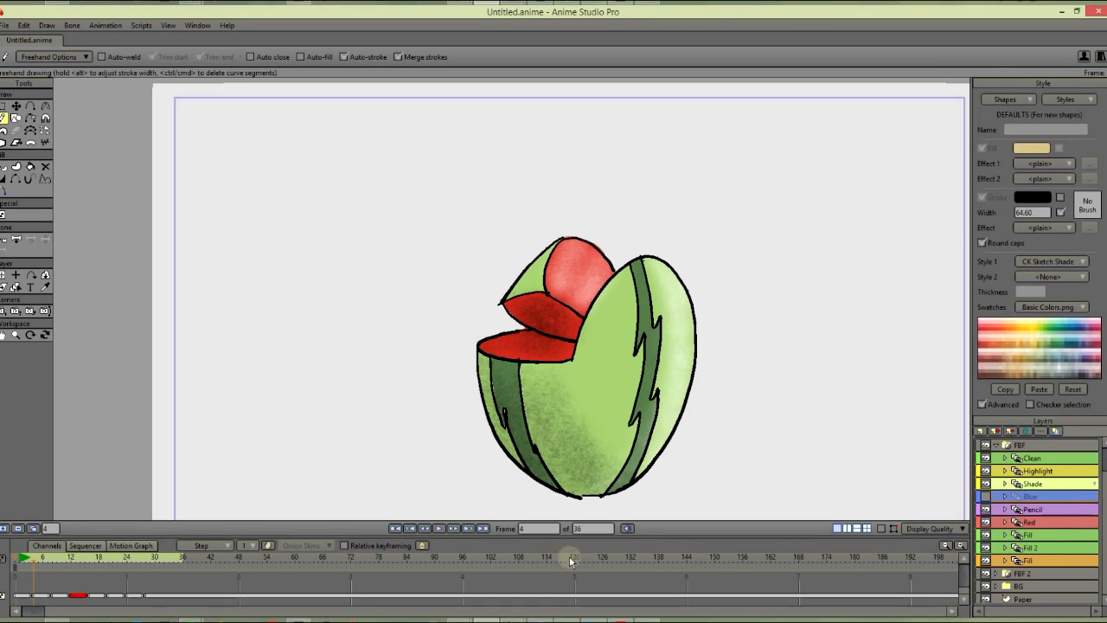
left_click_drag(606, 299, 556, 512)
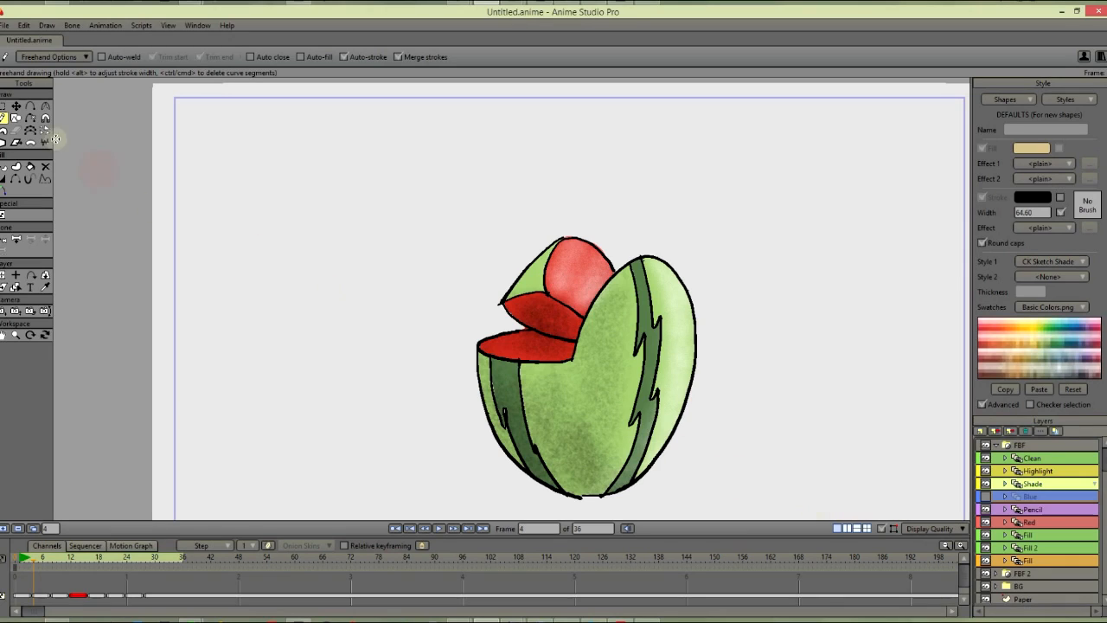
left_click(4, 105)
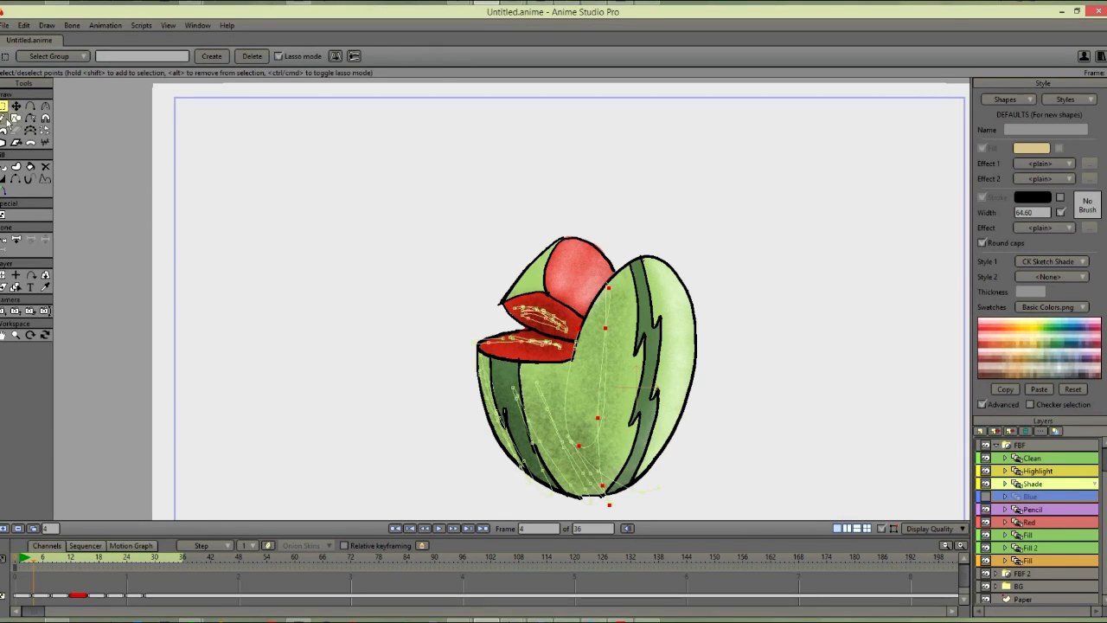
left_click(5, 119)
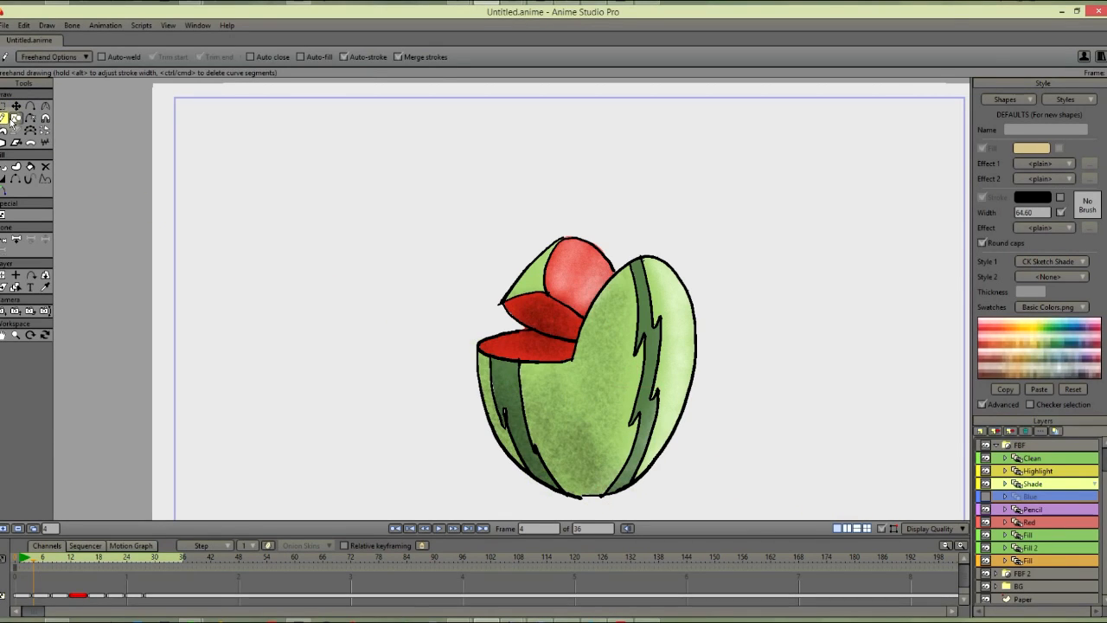
Step: Shade the rinds and cut flesh of the watermelon pieces on frames 8 and 12
left_click(483, 528)
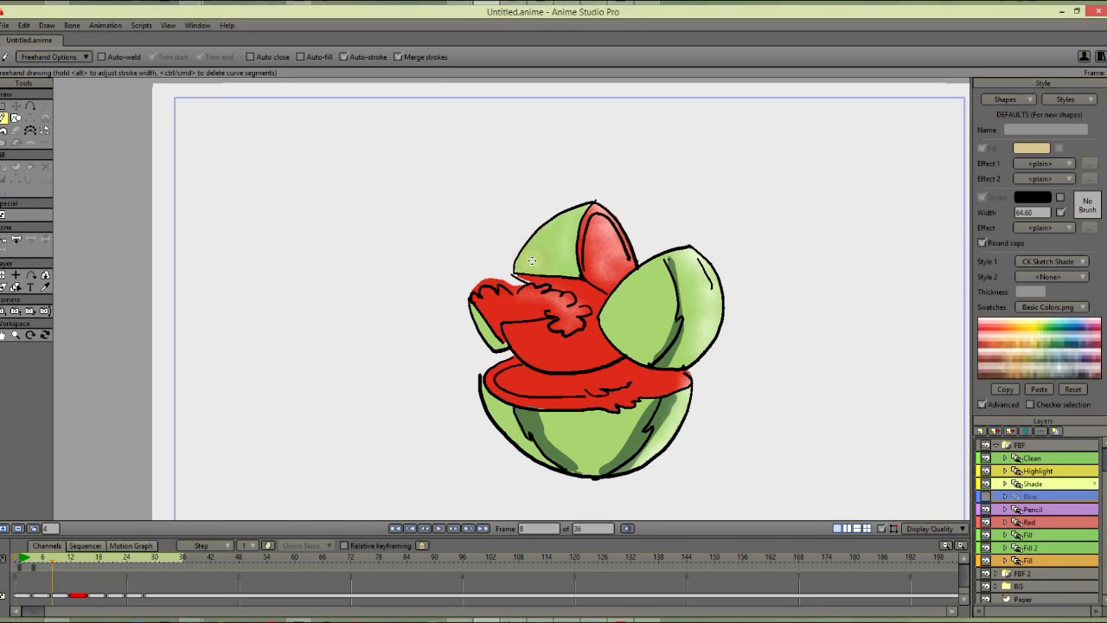
mouse_move(532, 261)
left_mouse_down()
mouse_move(538, 272)
mouse_move(562, 263)
left_mouse_up()
mouse_move(615, 290)
left_mouse_down()
mouse_move(618, 324)
mouse_move(643, 265)
mouse_move(641, 370)
mouse_move(533, 333)
mouse_move(552, 370)
mouse_move(498, 301)
mouse_move(521, 347)
mouse_move(496, 394)
mouse_move(602, 379)
left_mouse_up()
left_click_drag(496, 400, 570, 460)
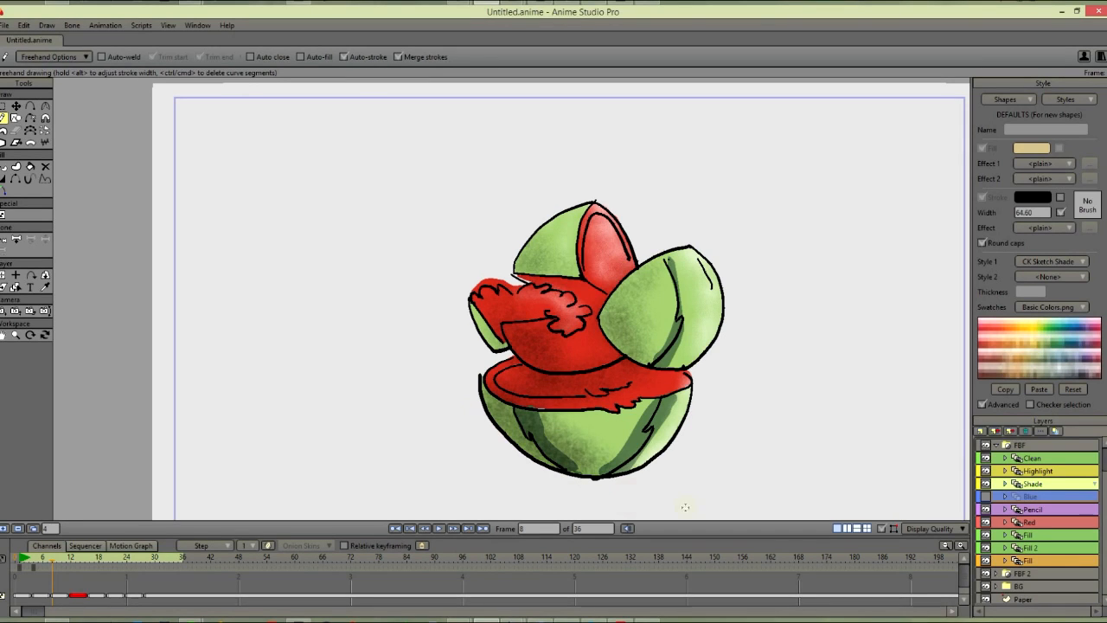
left_click(470, 528)
mouse_move(494, 410)
left_mouse_down()
mouse_move(545, 435)
mouse_move(492, 379)
mouse_move(627, 346)
mouse_move(558, 279)
mouse_move(456, 274)
mouse_move(446, 404)
mouse_move(627, 366)
mouse_move(634, 340)
left_mouse_up()
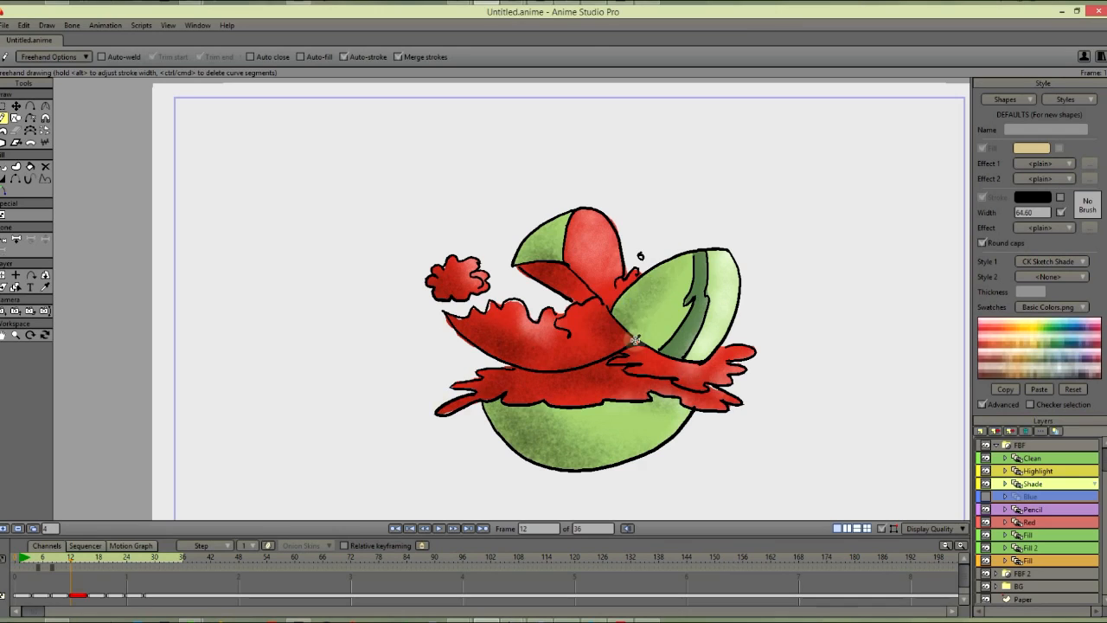
Step: Shade the central splash, left and top pieces, bottom rind and right piece's rind on frame 16
left_click(469, 528)
mouse_move(665, 284)
left_mouse_down()
mouse_move(602, 288)
mouse_move(496, 206)
mouse_move(426, 321)
mouse_move(524, 307)
mouse_move(497, 300)
left_mouse_up()
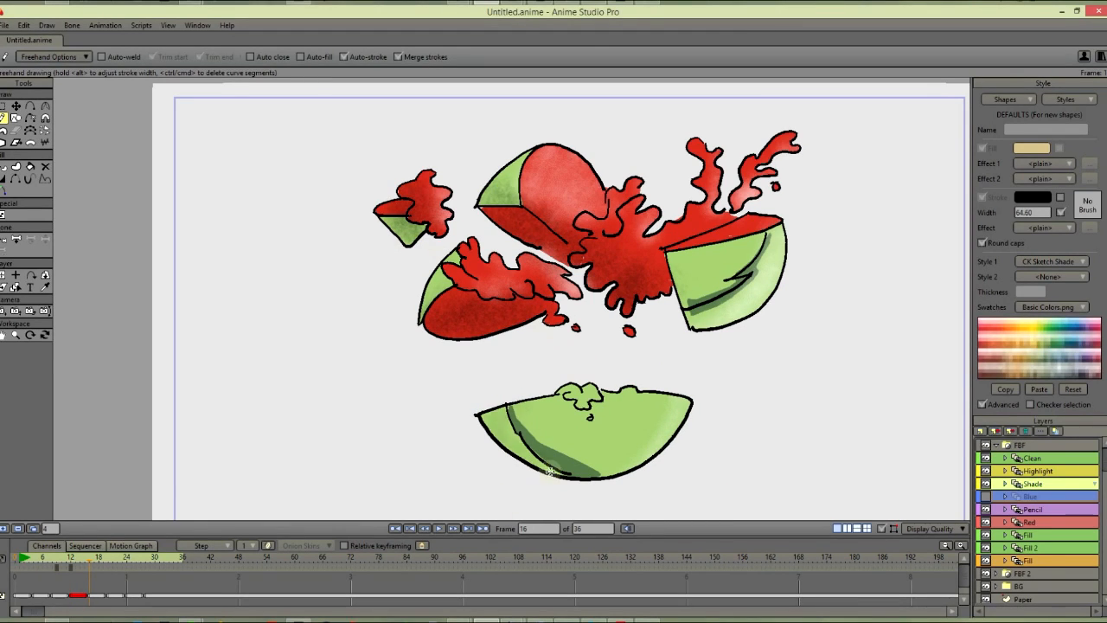
mouse_move(548, 470)
left_mouse_down()
mouse_move(553, 433)
mouse_move(637, 476)
mouse_move(527, 415)
mouse_move(502, 428)
left_mouse_up()
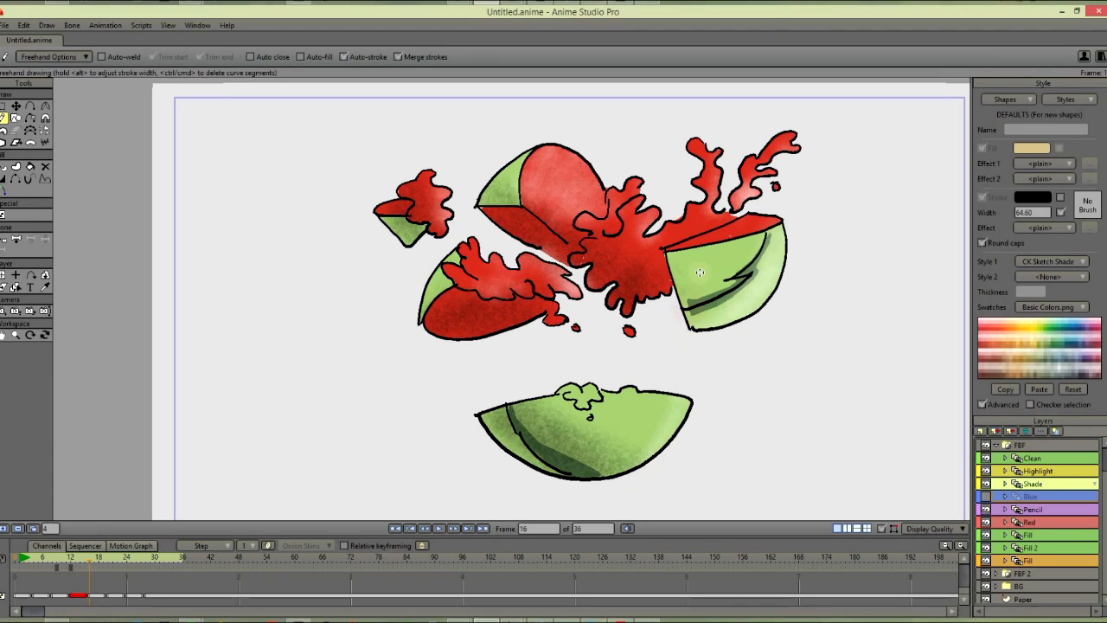
mouse_move(677, 258)
left_mouse_down()
mouse_move(704, 305)
mouse_move(723, 256)
left_mouse_up()
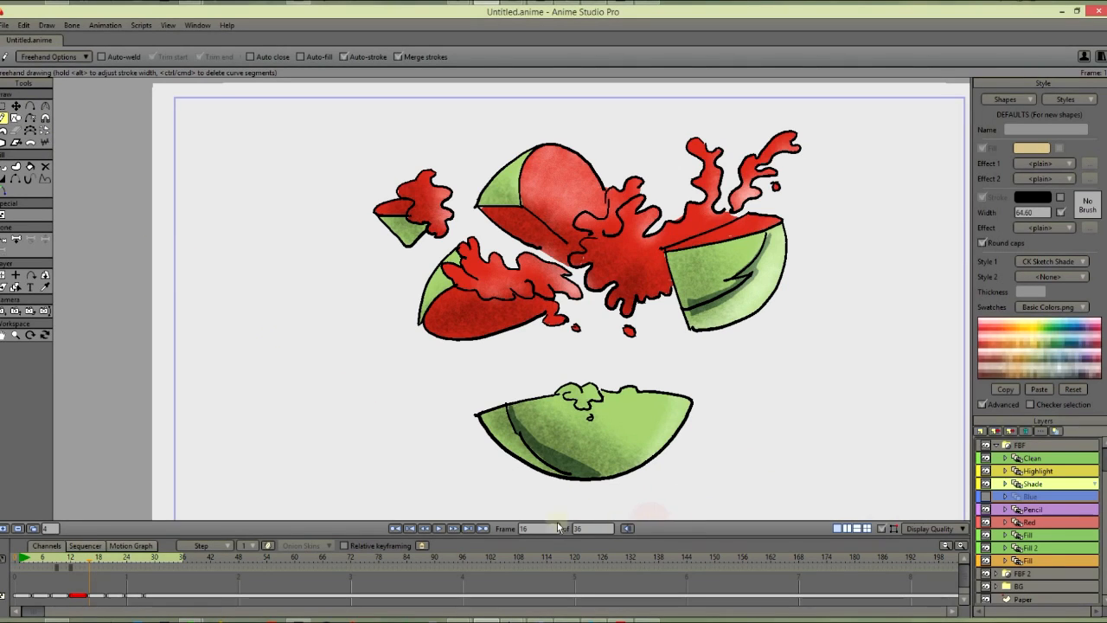
Step: Shade the bottom rind, the top piece's cut flesh and the left splashes on frame 20
left_click(483, 528)
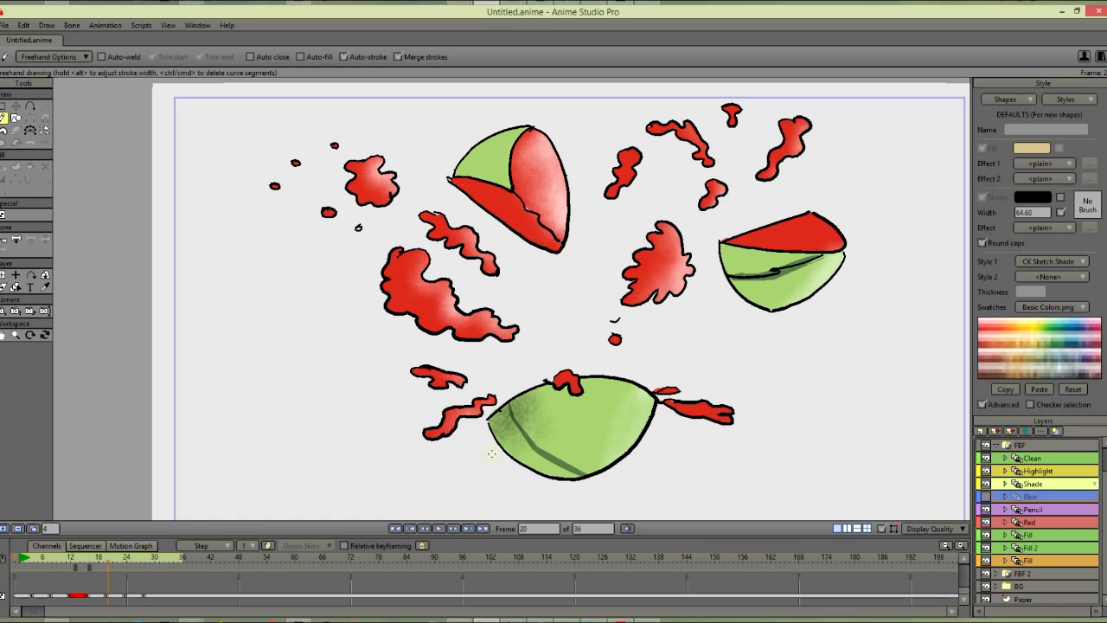
mouse_move(490, 453)
left_mouse_down()
mouse_move(554, 443)
mouse_move(560, 482)
mouse_move(536, 426)
mouse_move(582, 476)
mouse_move(560, 406)
mouse_move(574, 444)
left_mouse_up()
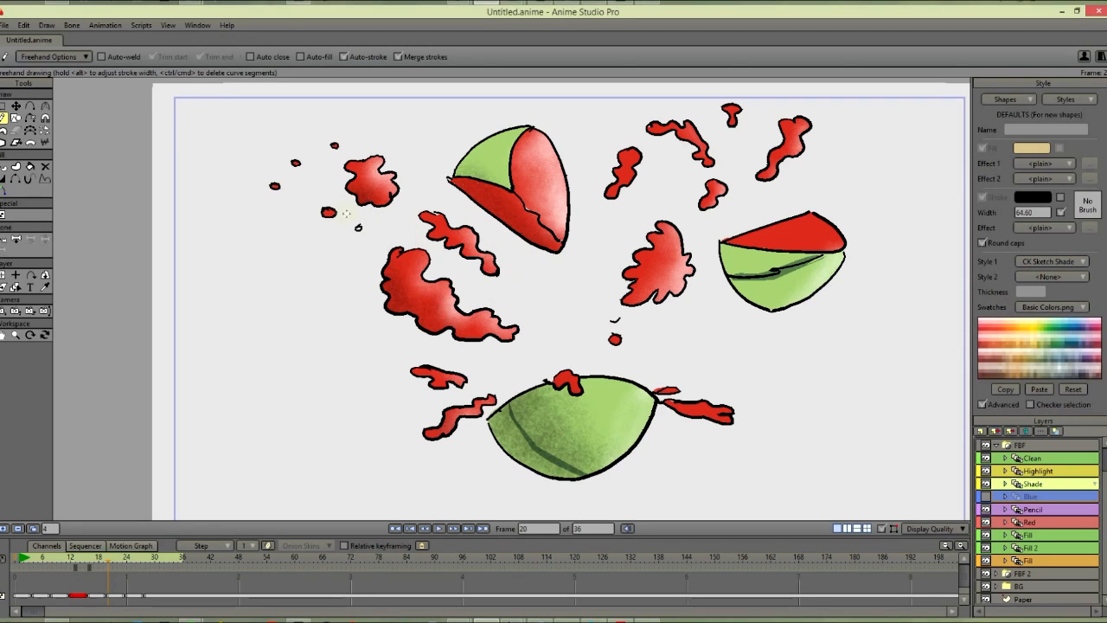
left_click_drag(342, 213, 310, 231)
Step: Shade the right slice's rind, the central splash and the upper-right splashes on frame 20
mouse_move(724, 246)
left_mouse_down()
mouse_move(750, 267)
mouse_move(765, 253)
mouse_move(783, 267)
mouse_move(762, 322)
left_mouse_up()
left_click_drag(632, 276, 644, 299)
left_click_drag(771, 159, 762, 180)
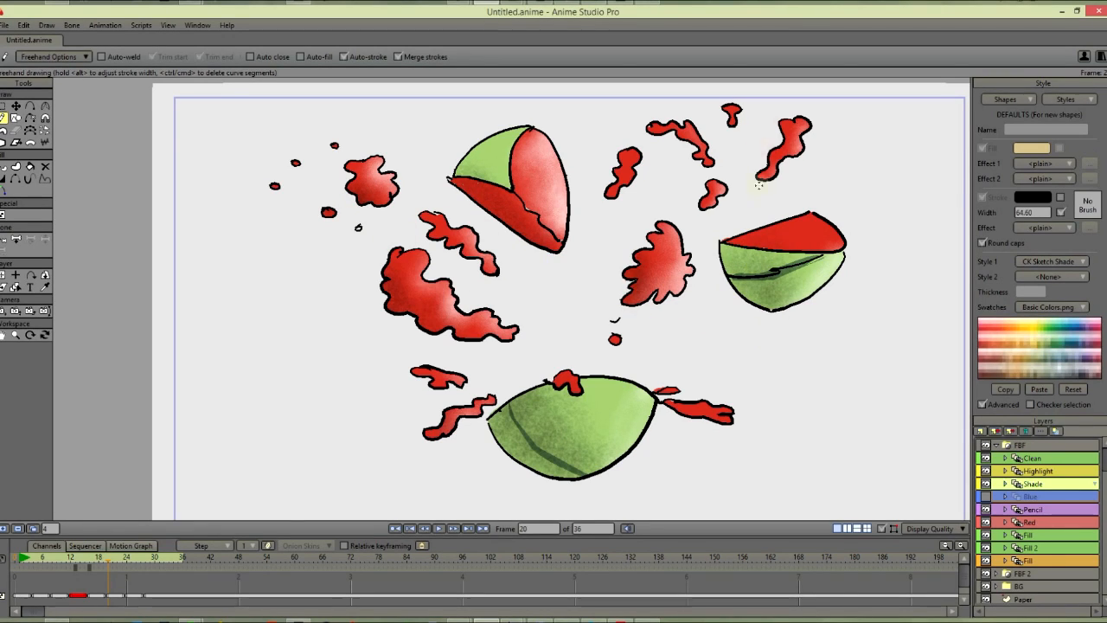
left_click_drag(624, 169, 609, 192)
left_click_drag(662, 138, 679, 148)
left_click(702, 190)
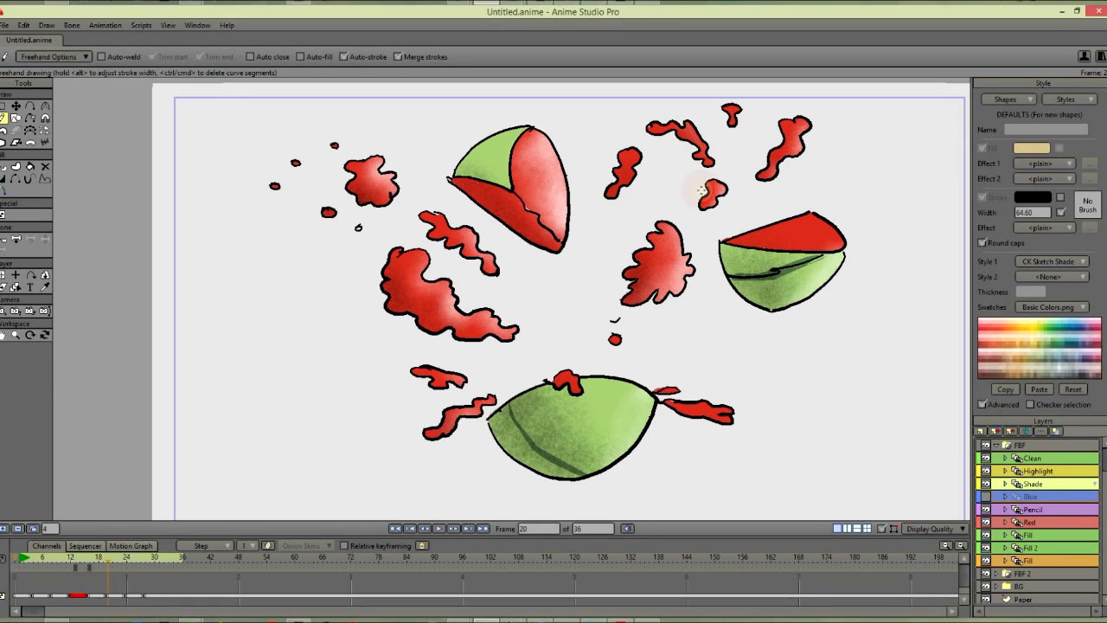
Step: Examine the Blue layer's drawing keys for Layer 7 and Layer 5 in the timeline
left_click(1039, 497)
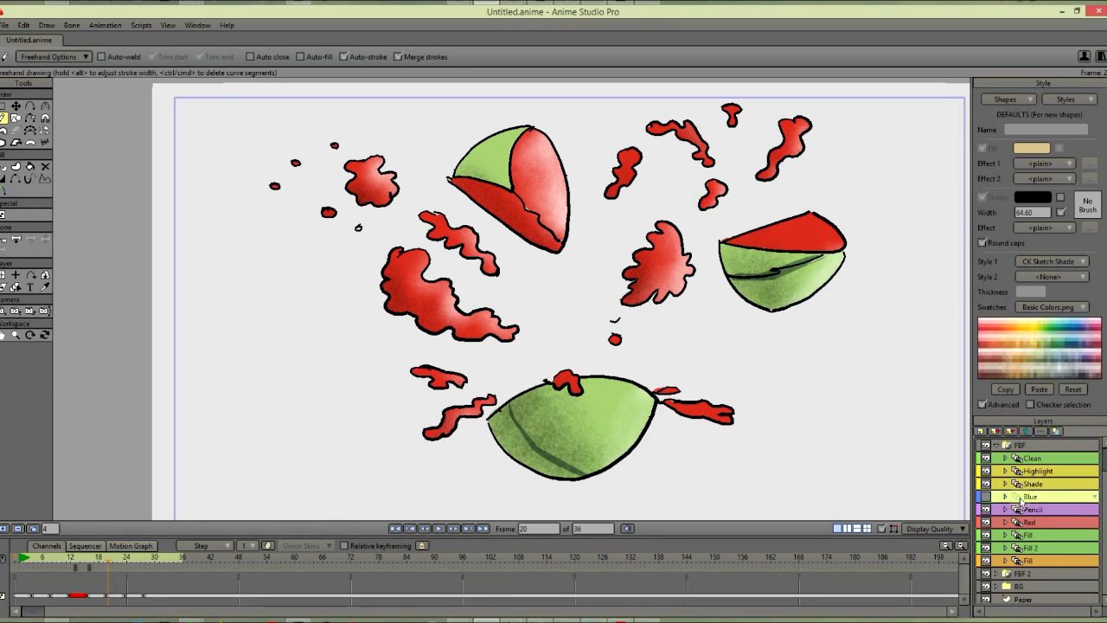
left_click(126, 596)
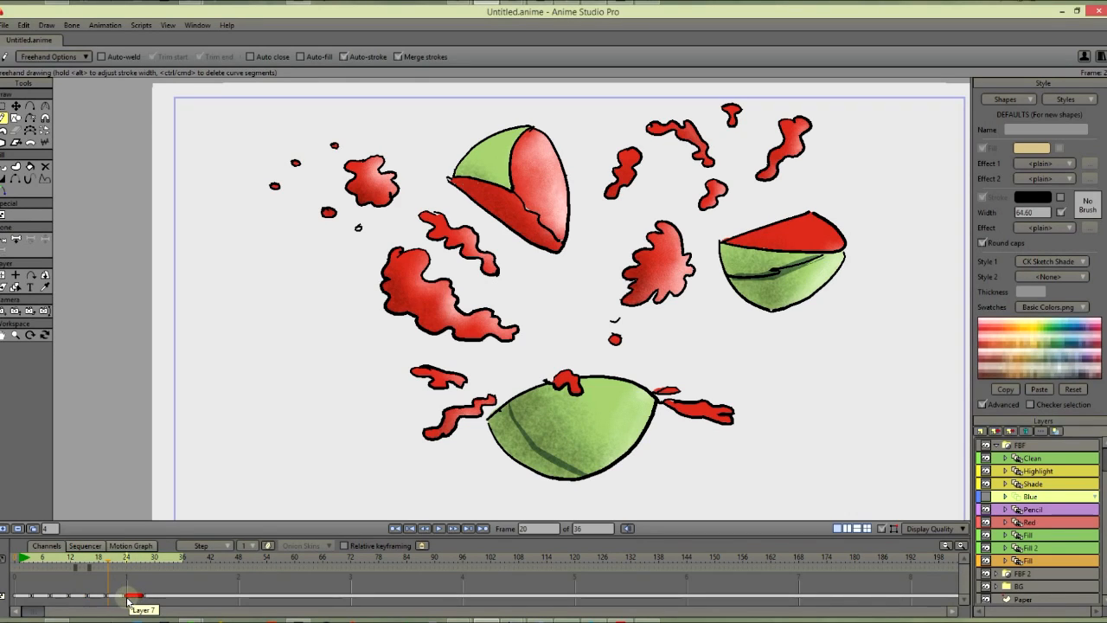
left_click(94, 596)
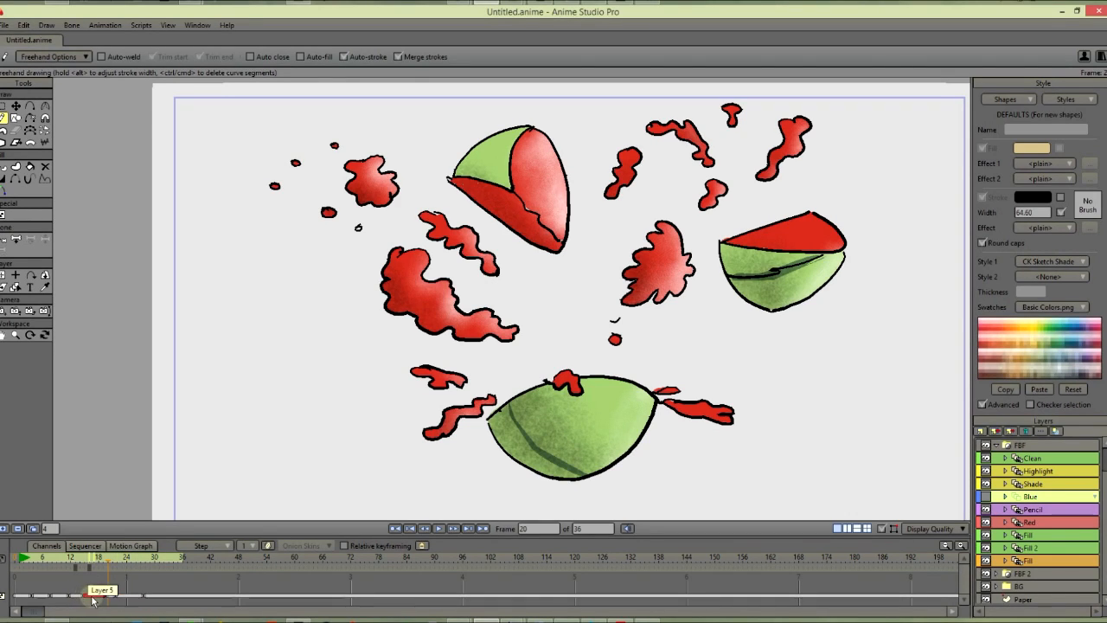
left_click(82, 597)
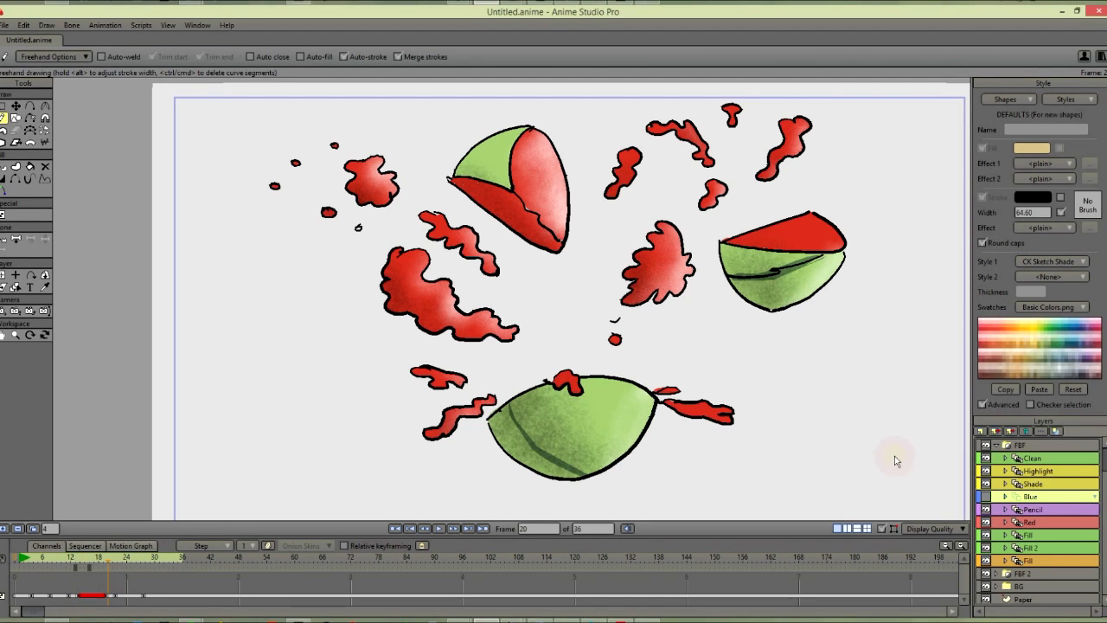
Step: Shade the bottom rind and the right slice's rind on frame 23 of the Shade layer
mouse_move(106, 557)
left_mouse_down()
mouse_move(70, 558)
mouse_move(157, 560)
mouse_move(108, 564)
mouse_move(123, 564)
left_mouse_up()
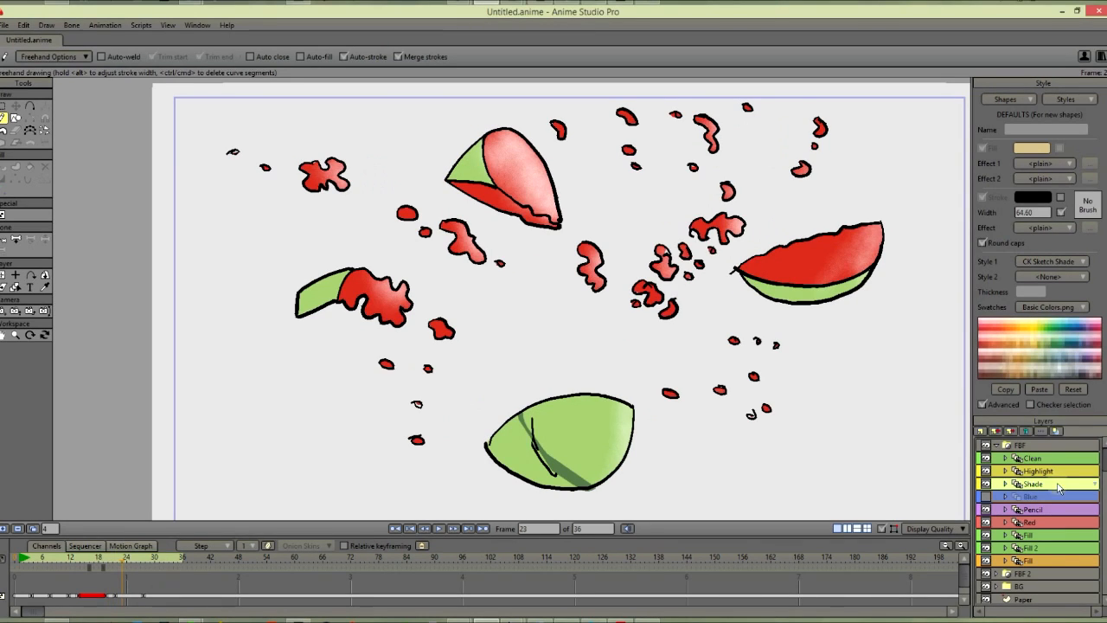
mouse_move(524, 456)
left_mouse_down()
mouse_move(522, 471)
mouse_move(532, 442)
left_mouse_up()
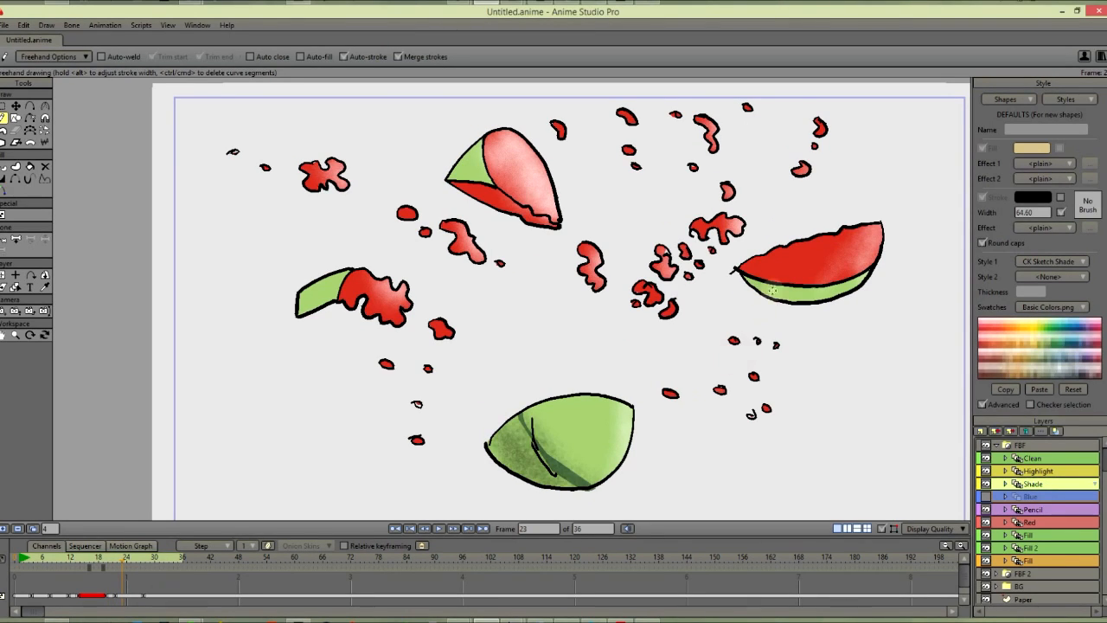
left_click_drag(772, 292, 846, 294)
Step: Shade the top piece's rind and lower flesh, the left splashes and the left rind piece on frame 23
left_click_drag(517, 211, 475, 190)
left_click_drag(460, 178, 489, 179)
left_click_drag(402, 220, 413, 221)
left_click_drag(308, 178, 318, 186)
mouse_move(333, 290)
left_mouse_down()
mouse_move(298, 313)
mouse_move(335, 294)
left_mouse_up()
left_click_drag(348, 290, 359, 304)
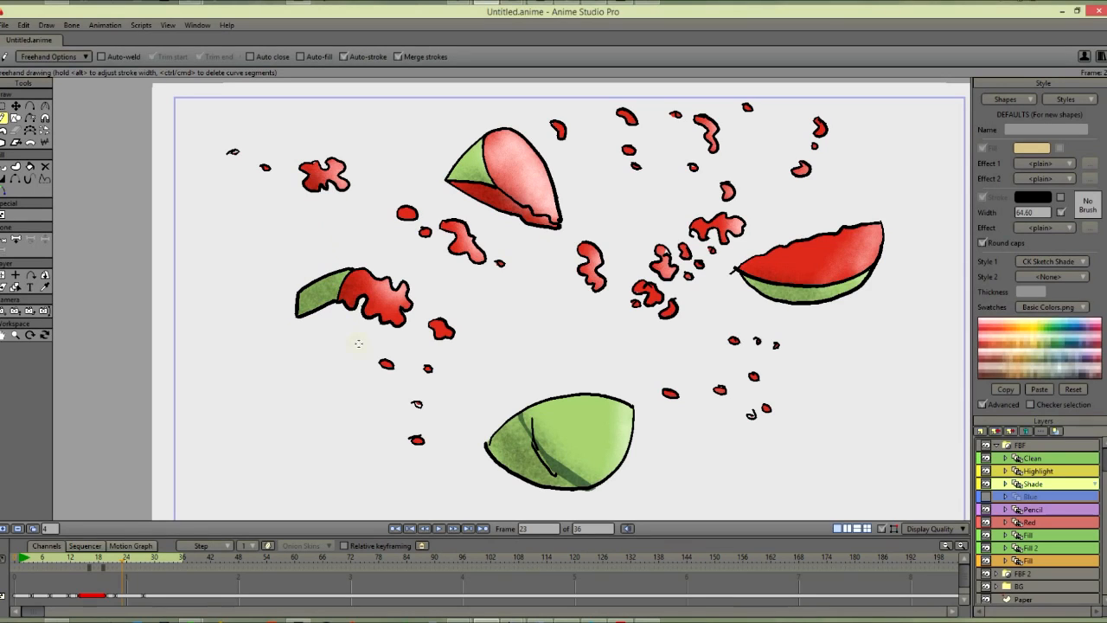
Step: Shade the small splashes under the left rind piece, the bottom rind and the right slice's rind on frame 23
left_click_drag(386, 367, 391, 369)
left_click_drag(444, 338, 432, 332)
left_click_drag(523, 469, 564, 489)
left_click_drag(780, 294, 831, 297)
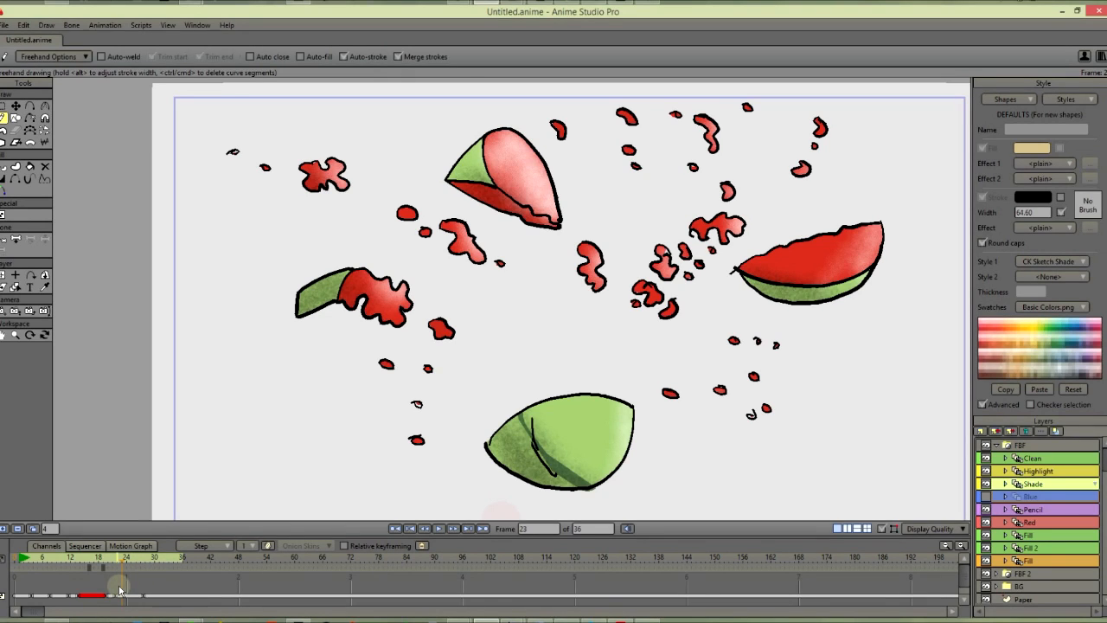
Step: Shade the bottom rind, the left rind piece and the right slice's rind on the frame 28 drawing
left_click(468, 529)
mouse_move(490, 410)
left_mouse_down()
mouse_move(502, 463)
mouse_move(524, 415)
mouse_move(547, 475)
mouse_move(602, 482)
left_mouse_up()
mouse_move(469, 199)
left_mouse_down()
mouse_move(502, 192)
mouse_move(445, 178)
mouse_move(392, 196)
left_mouse_up()
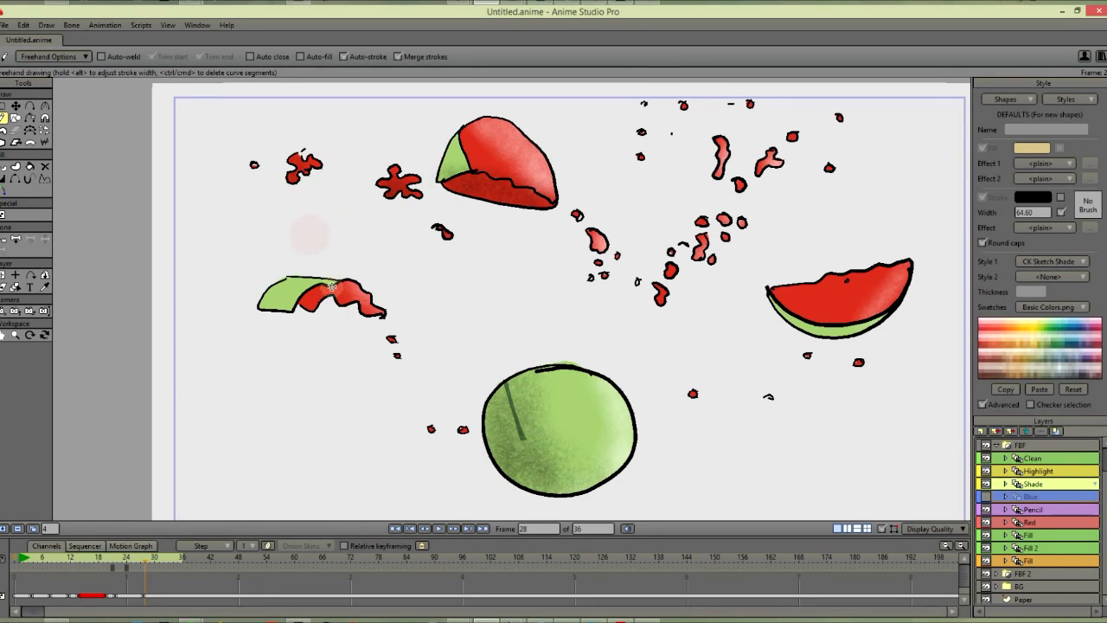
left_click_drag(779, 306, 864, 330)
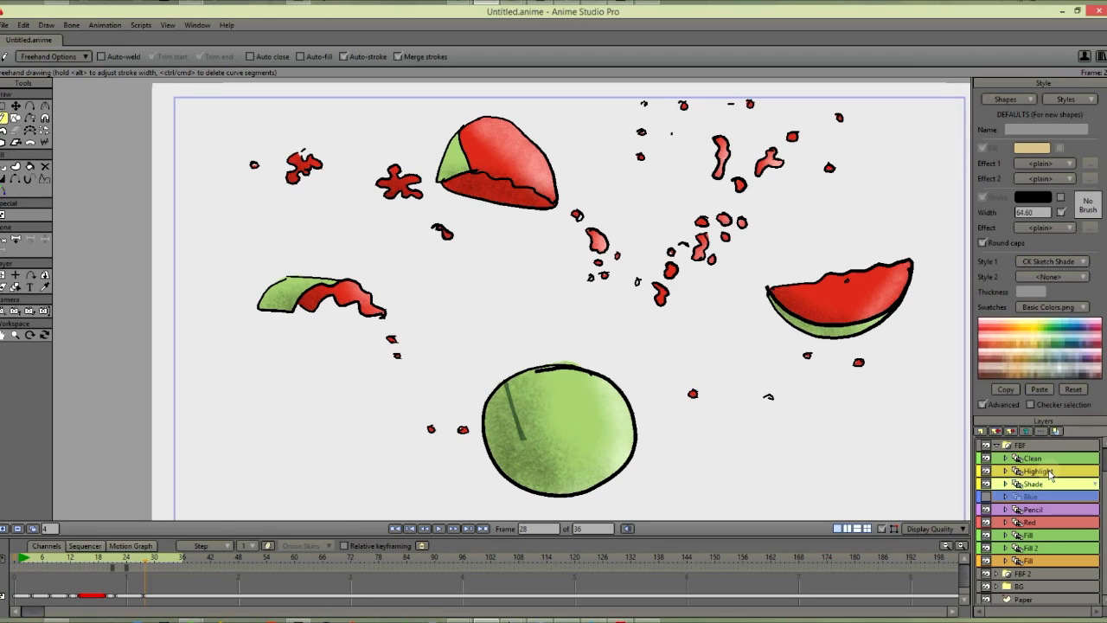
Step: Play through the shaded animation and examine the Blue layer's drawing keys, including Layer 8, in the timeline
key("space")
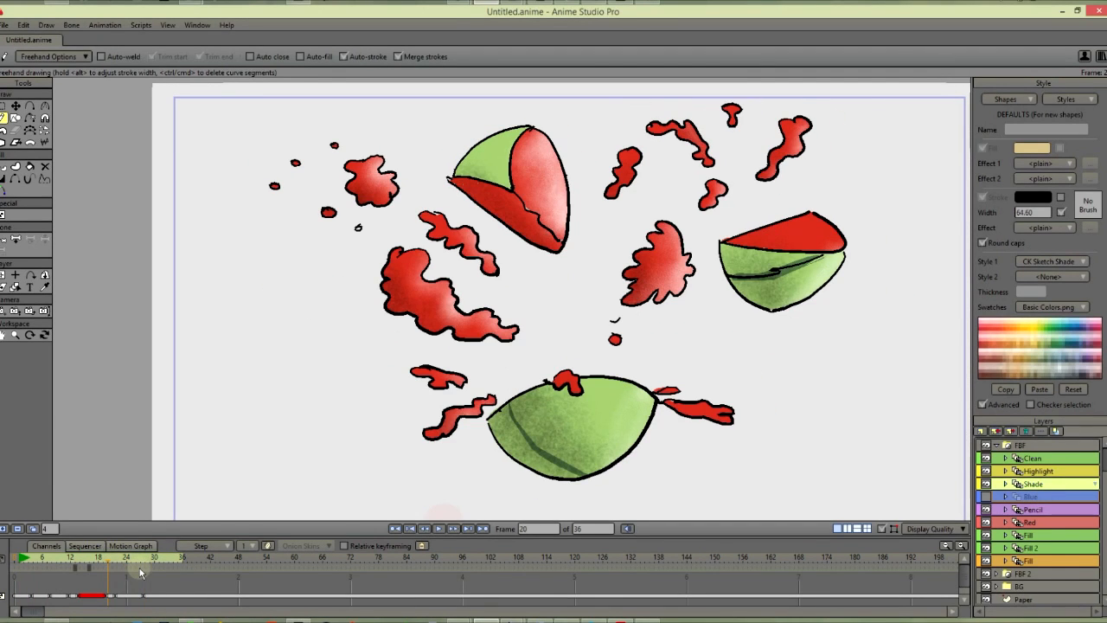
left_click(1042, 497)
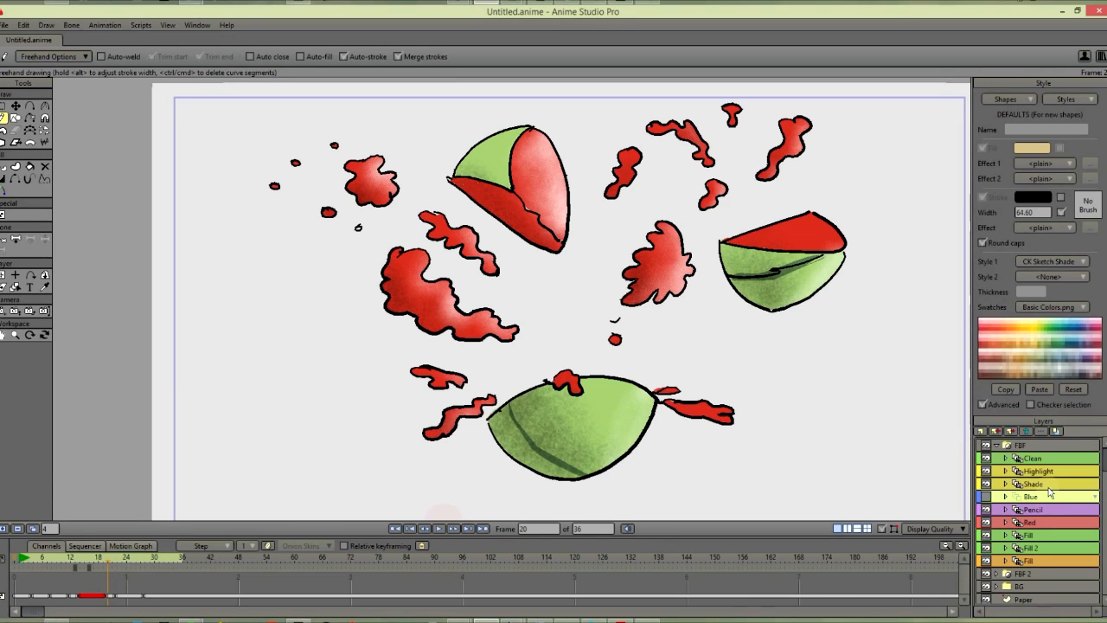
left_click_drag(80, 596, 127, 597)
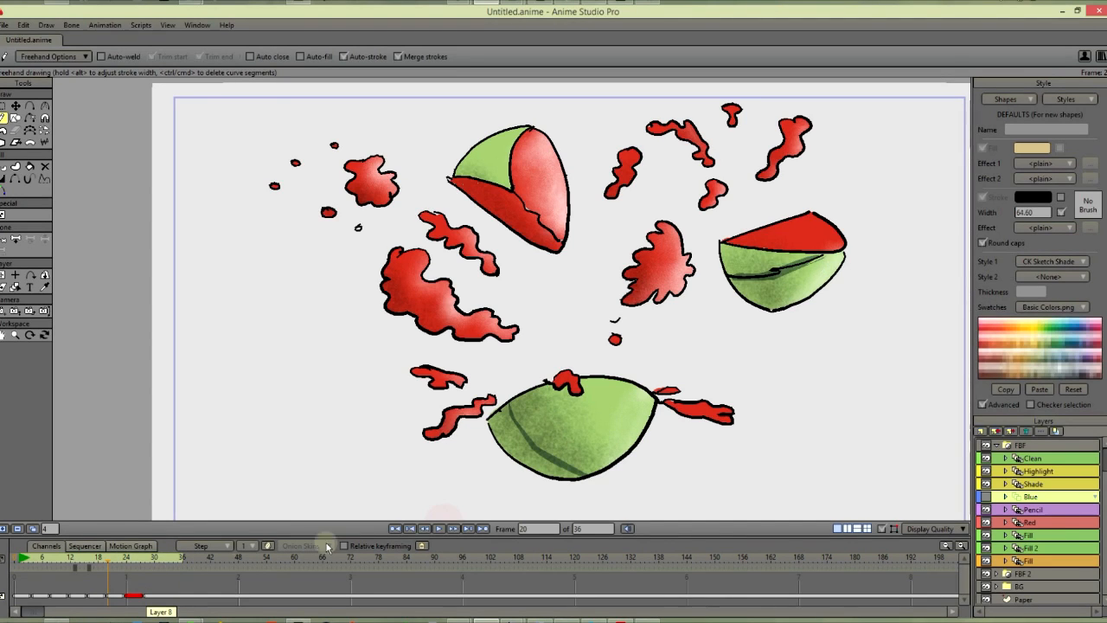
left_click(424, 529)
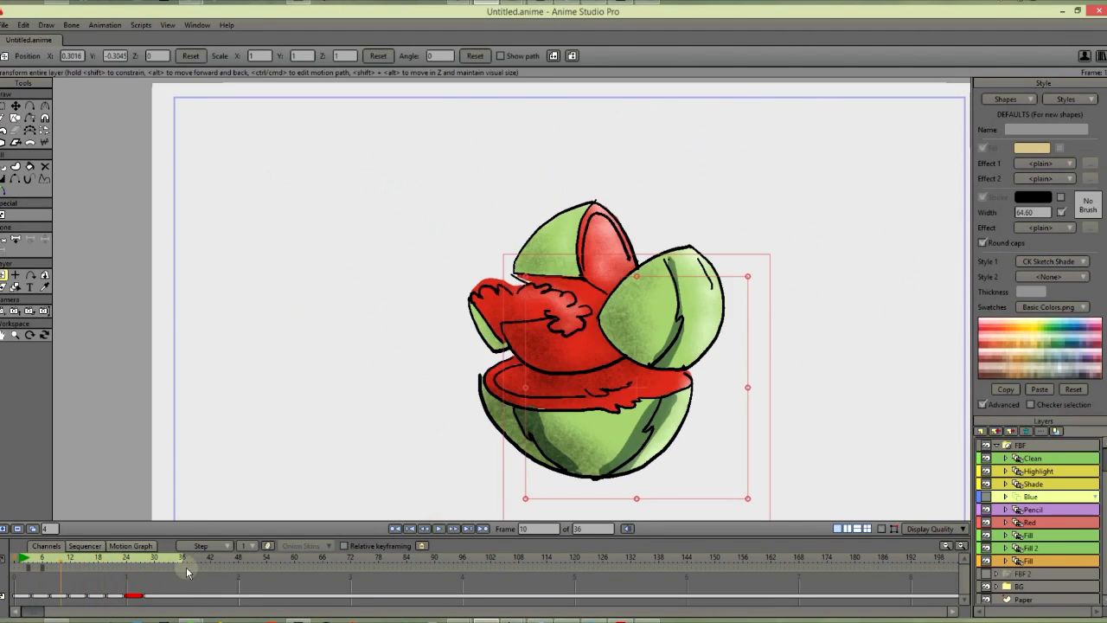
left_click_drag(186, 567, 161, 563)
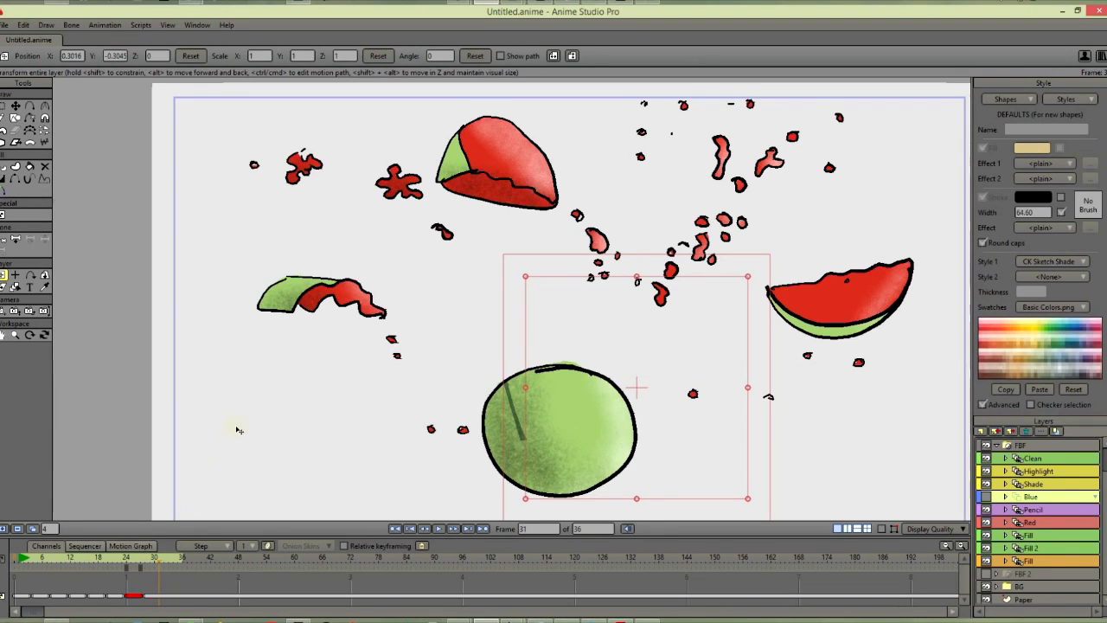
scroll(238, 430, "down", 1)
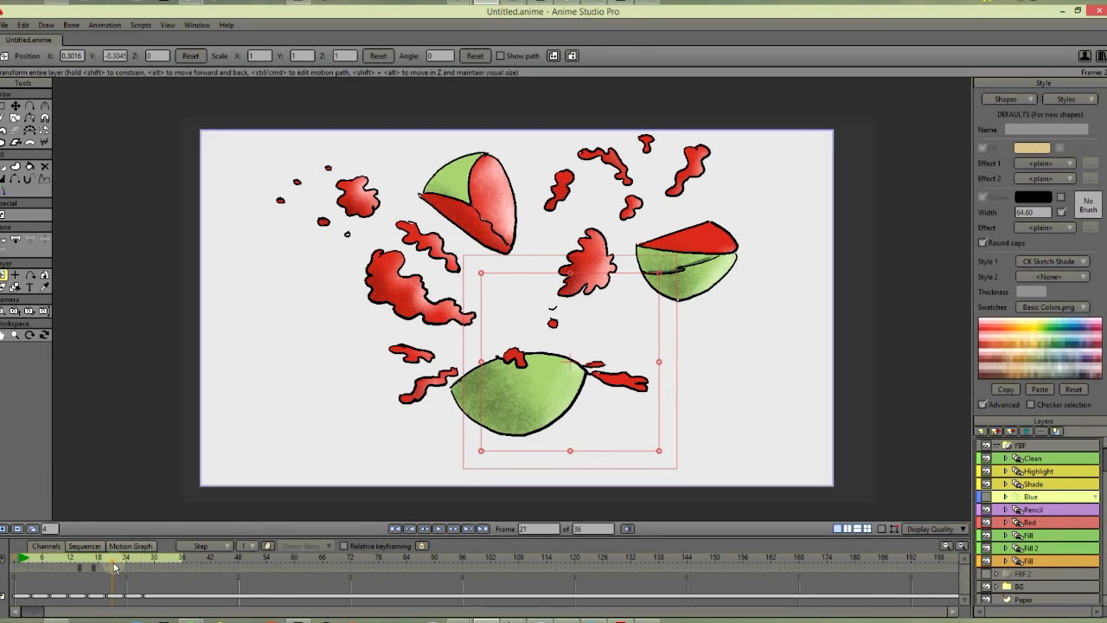
Step: Select all of the Blue layer's drawing keys, compress them to one-frame spacing and play back the faster explosion
left_click(32, 561)
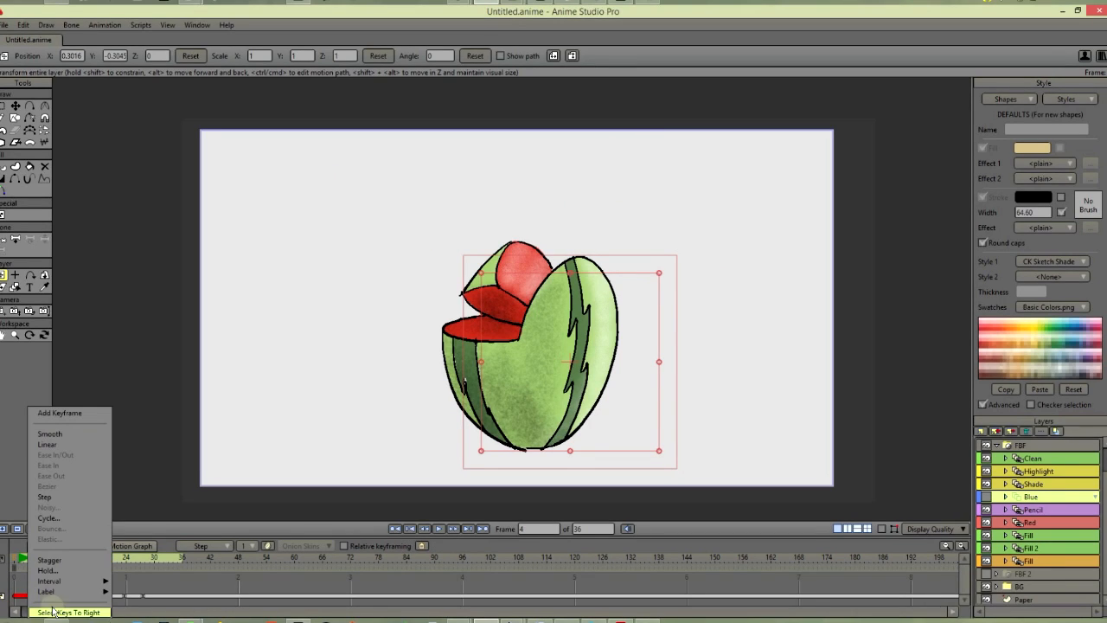
left_click(53, 611)
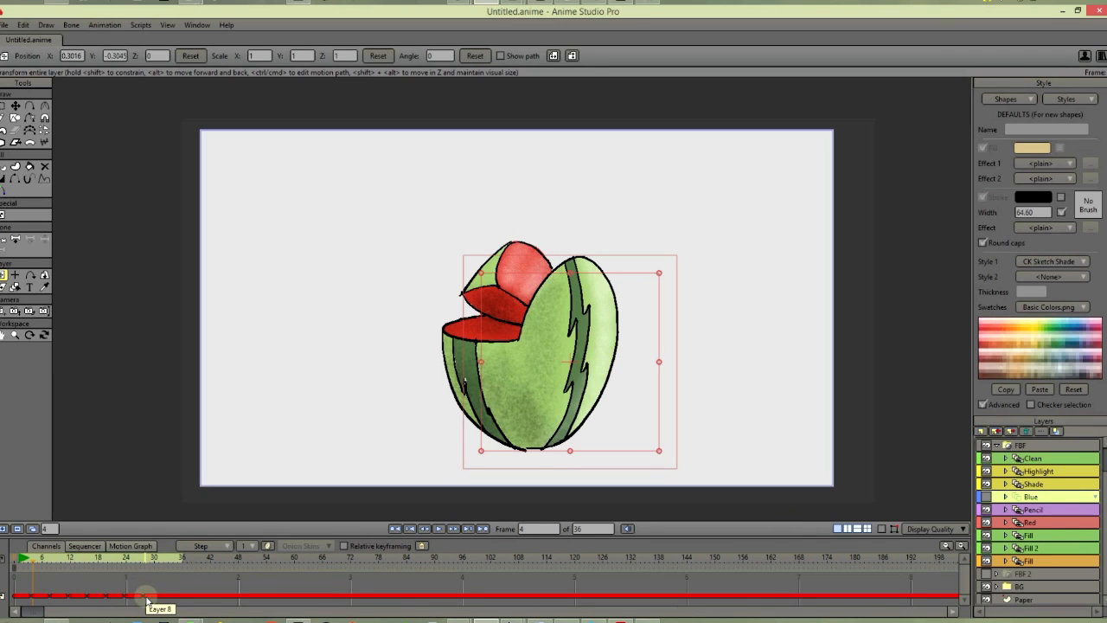
left_click_drag(147, 599, 87, 599)
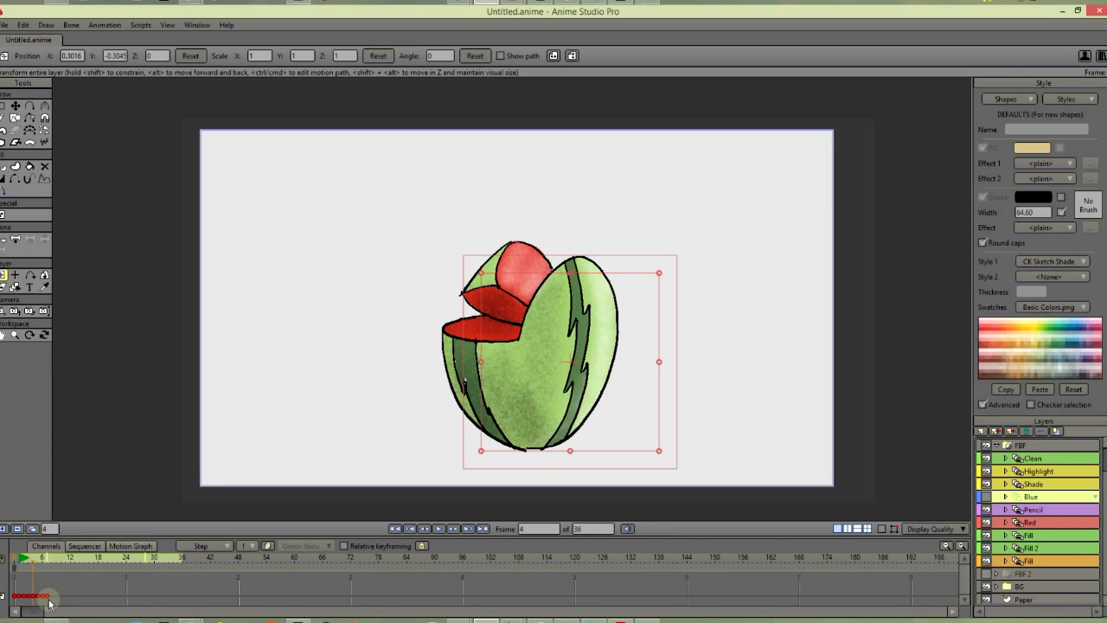
left_click(48, 597)
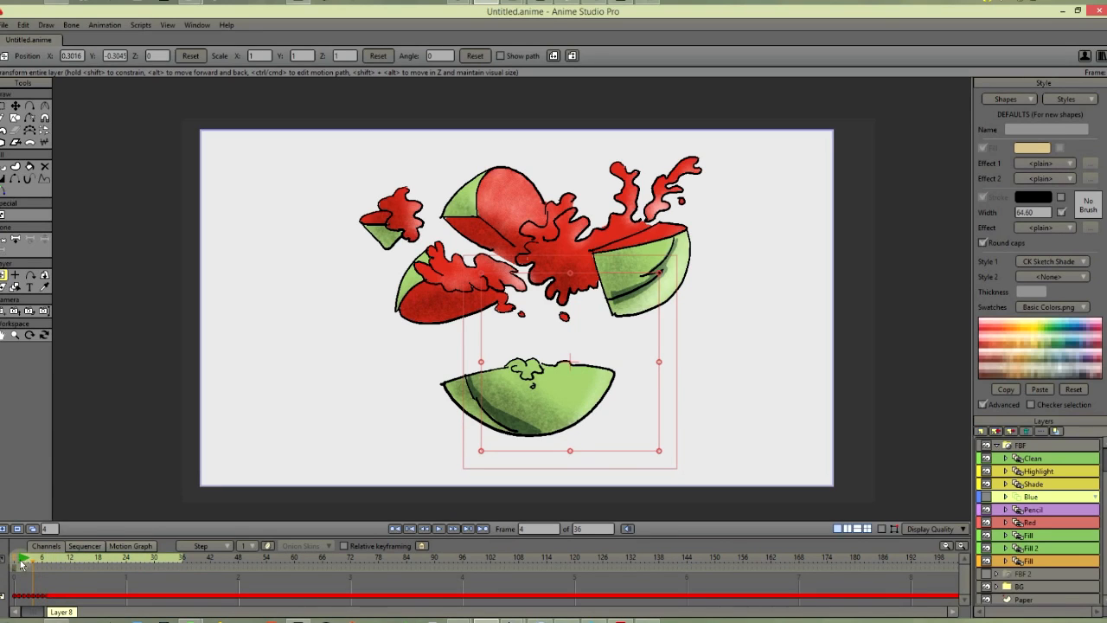
left_click_drag(24, 564, 82, 582)
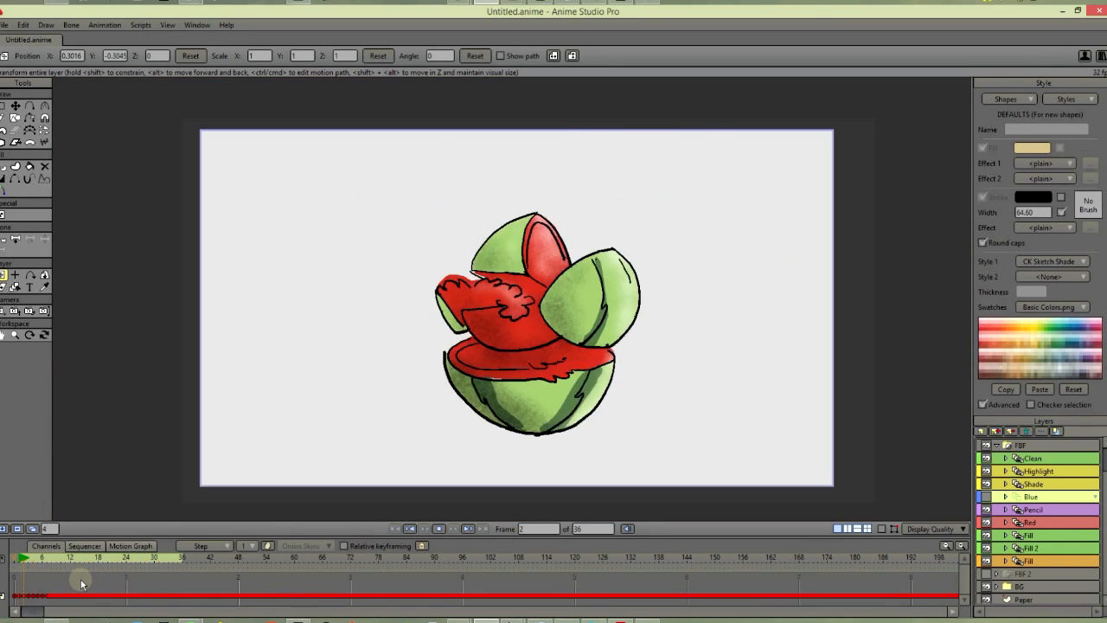
key("space")
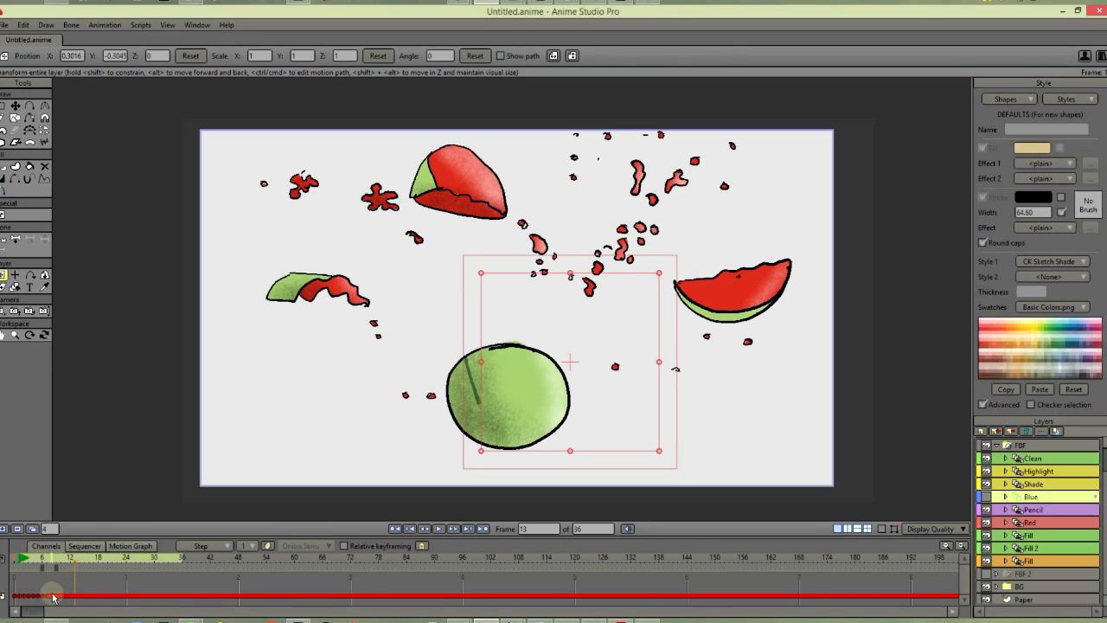
Step: Stretch the selected drawing keys so the last one falls at about frame 14, and replay the animation from the start
left_click_drag(47, 594, 79, 597)
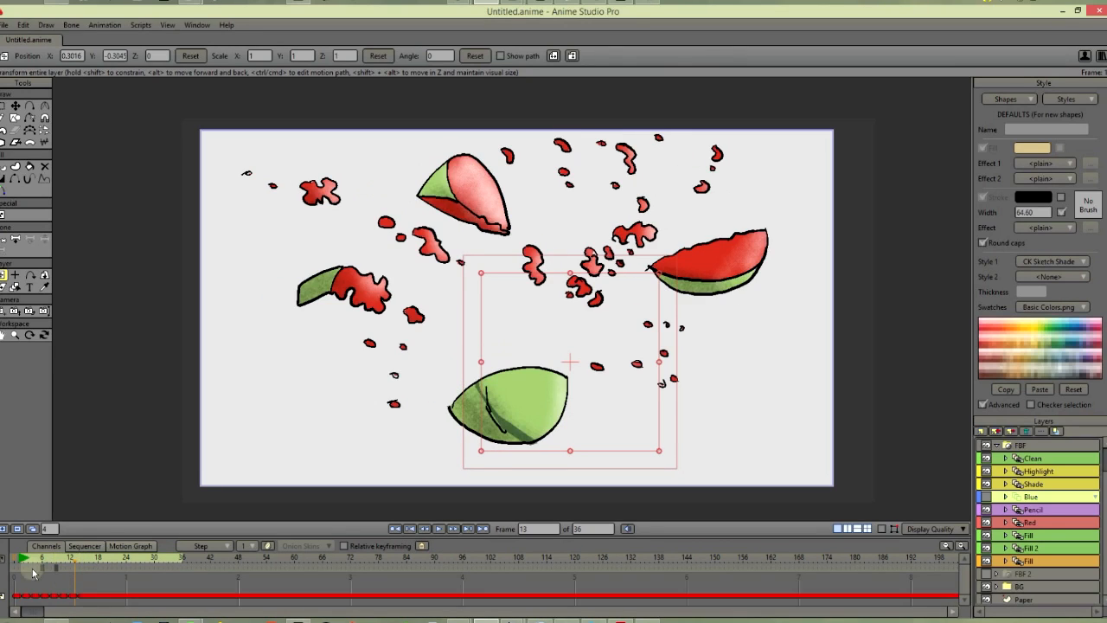
left_click(19, 560)
key("space")
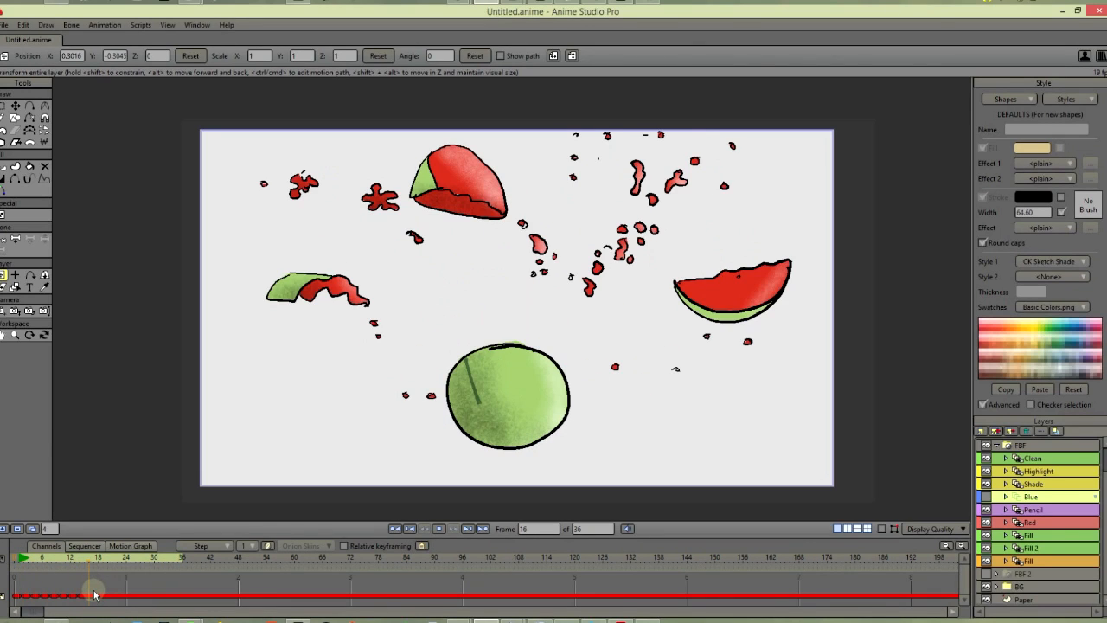
key("space")
left_click_drag(28, 562, 18, 561)
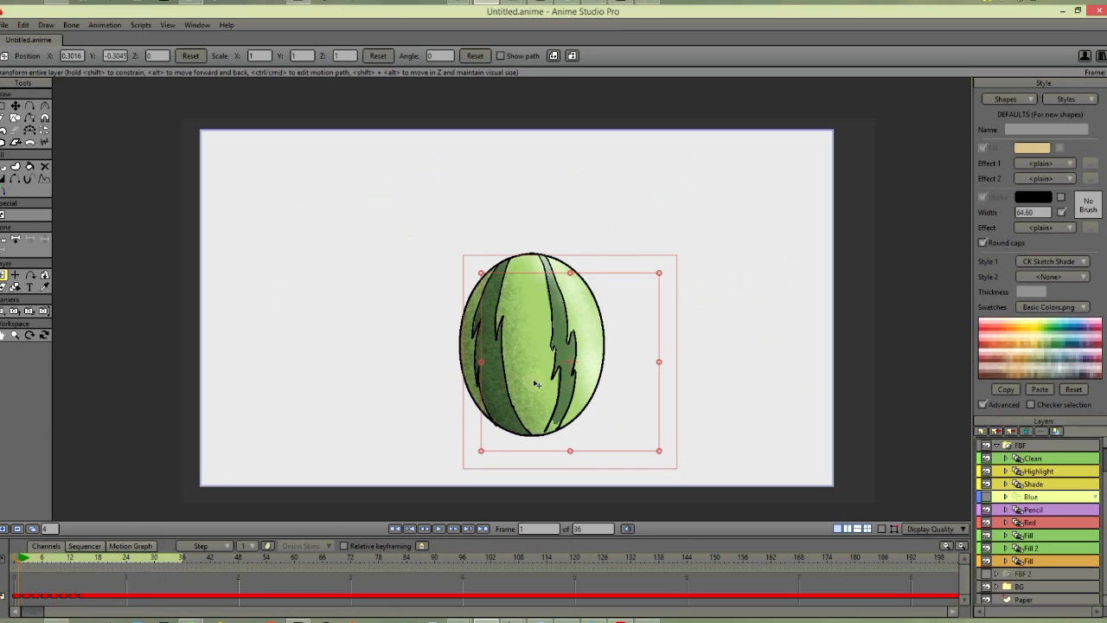
Step: Change the CK Sketch Highlight style's brush to CK Sketch Sponge m.png, checking it on frame 6
left_click(41, 560)
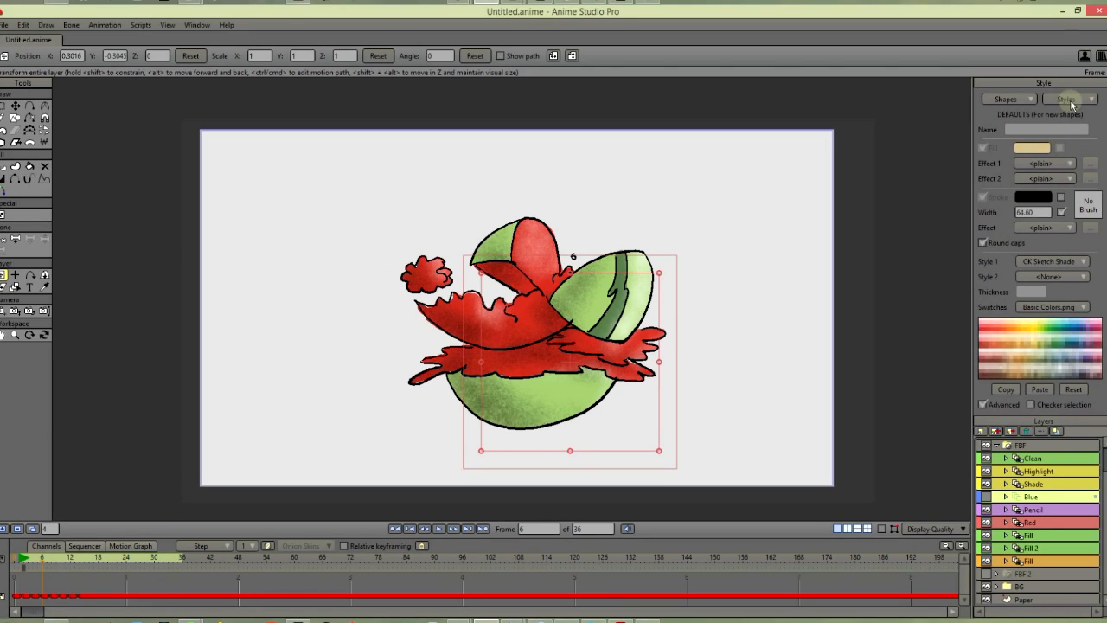
left_click(1069, 100)
left_click(1088, 228)
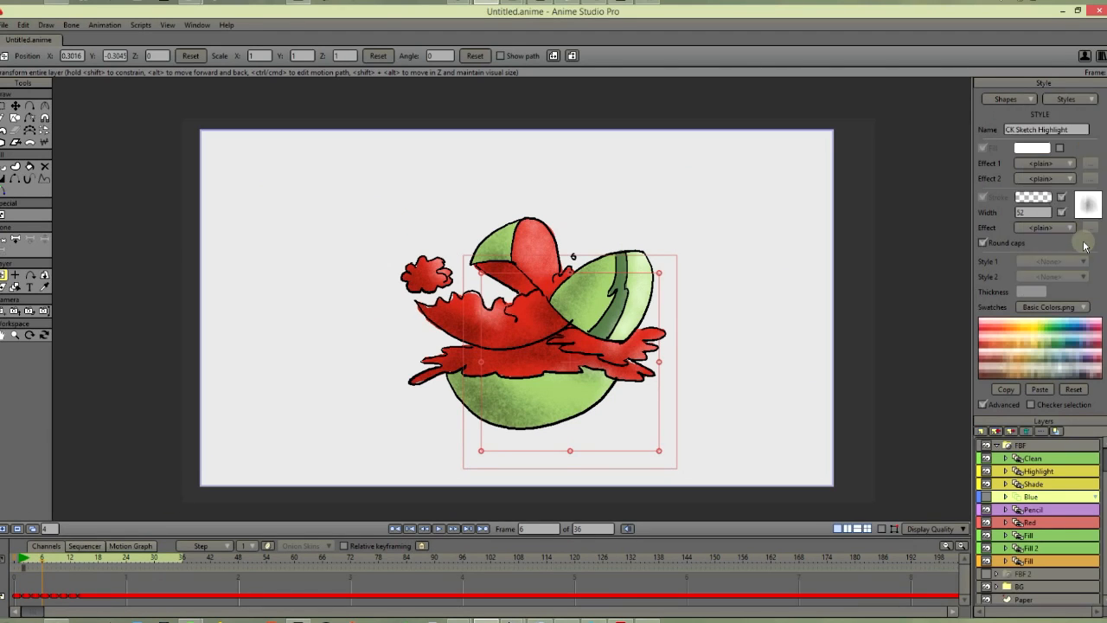
left_click(1088, 207)
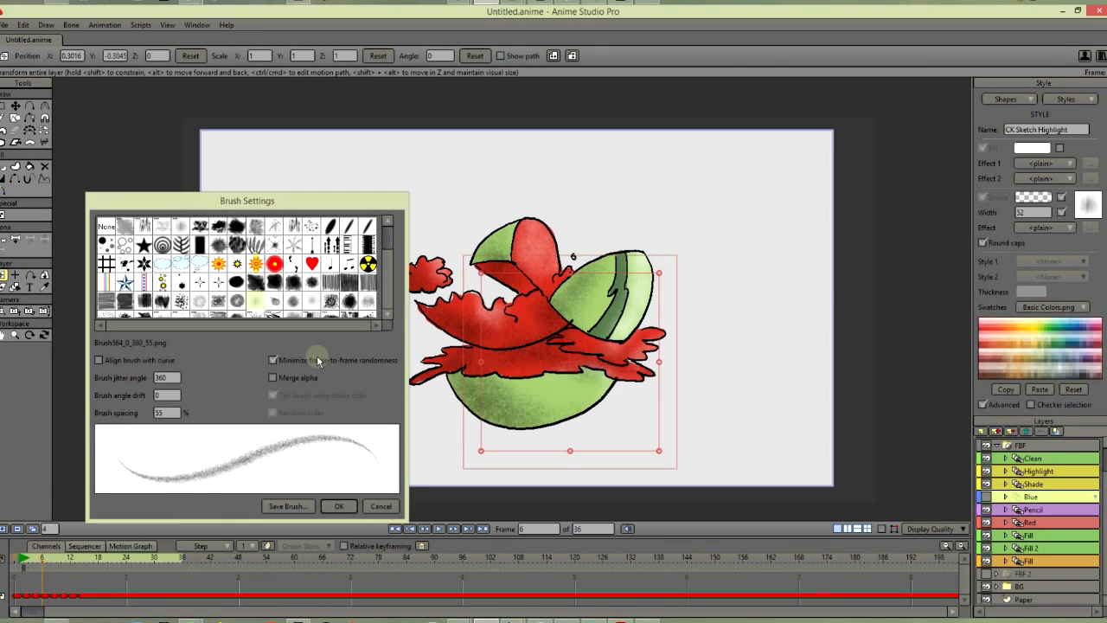
scroll(372, 308, "down", 5)
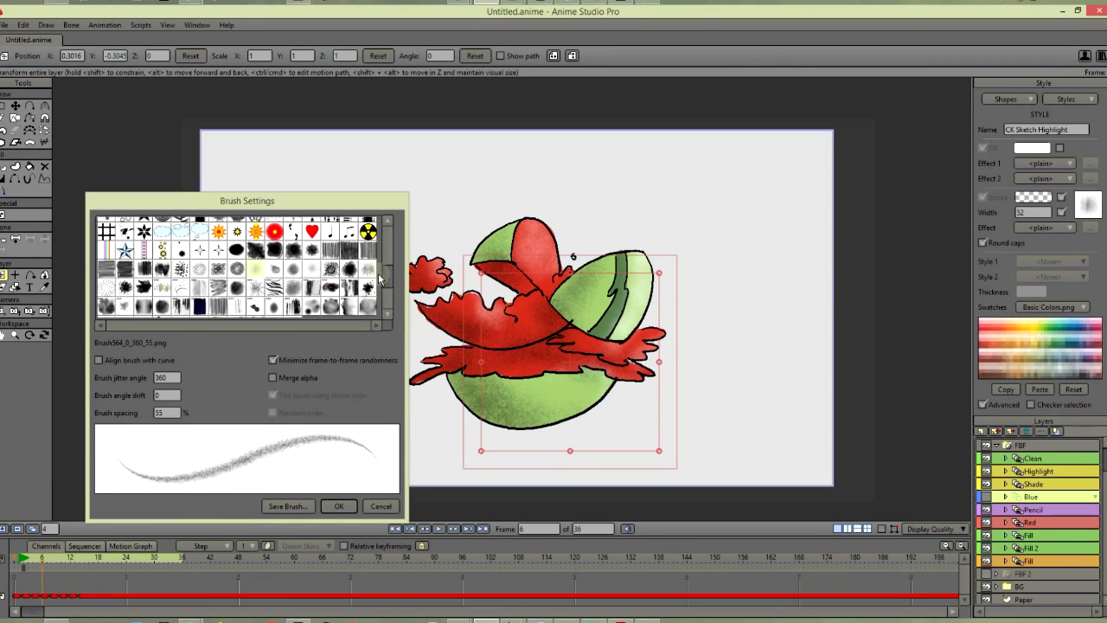
left_click(180, 308)
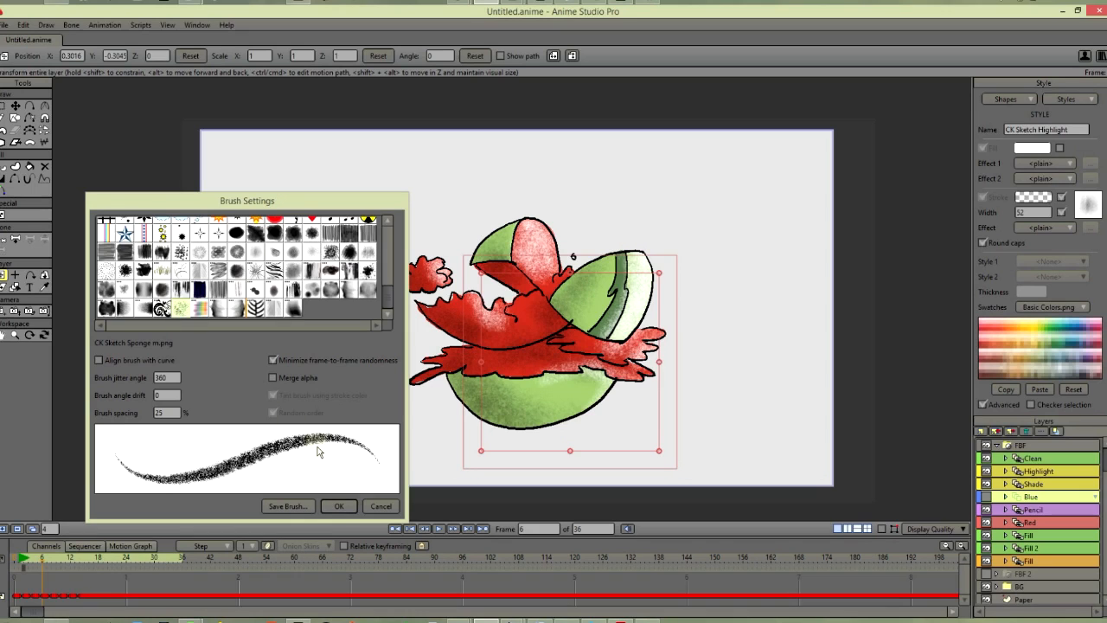
left_click(339, 507)
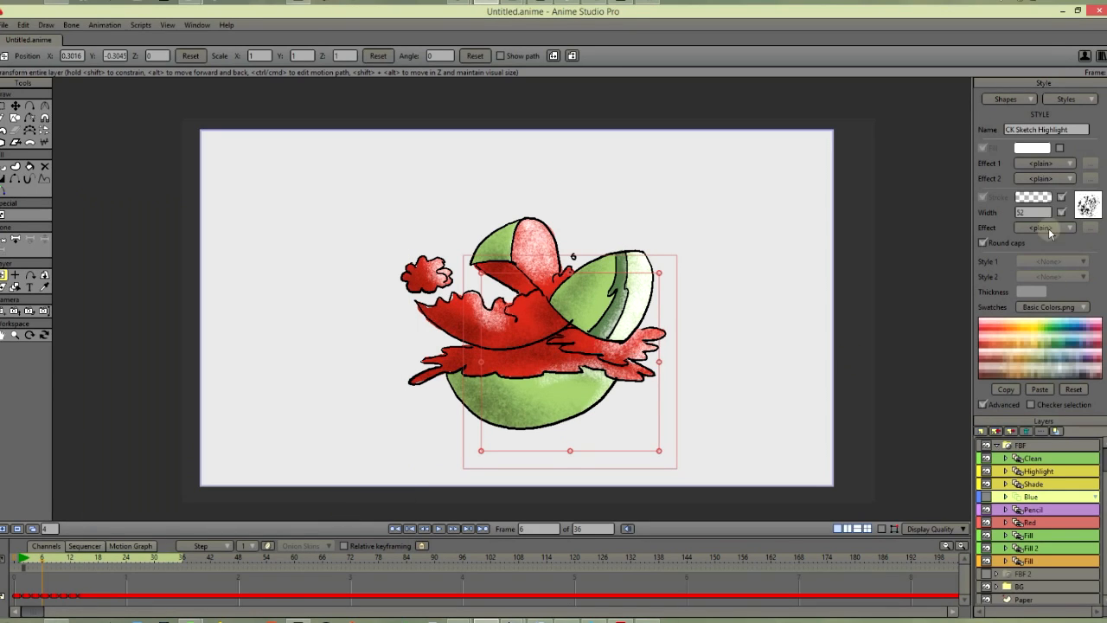
Step: Adjust the stroke alpha of the CK Sketch Highlight style and check the highlights on several frames
left_click(1038, 203)
mouse_move(1047, 341)
left_mouse_down()
mouse_move(1048, 383)
mouse_move(1051, 367)
left_mouse_up()
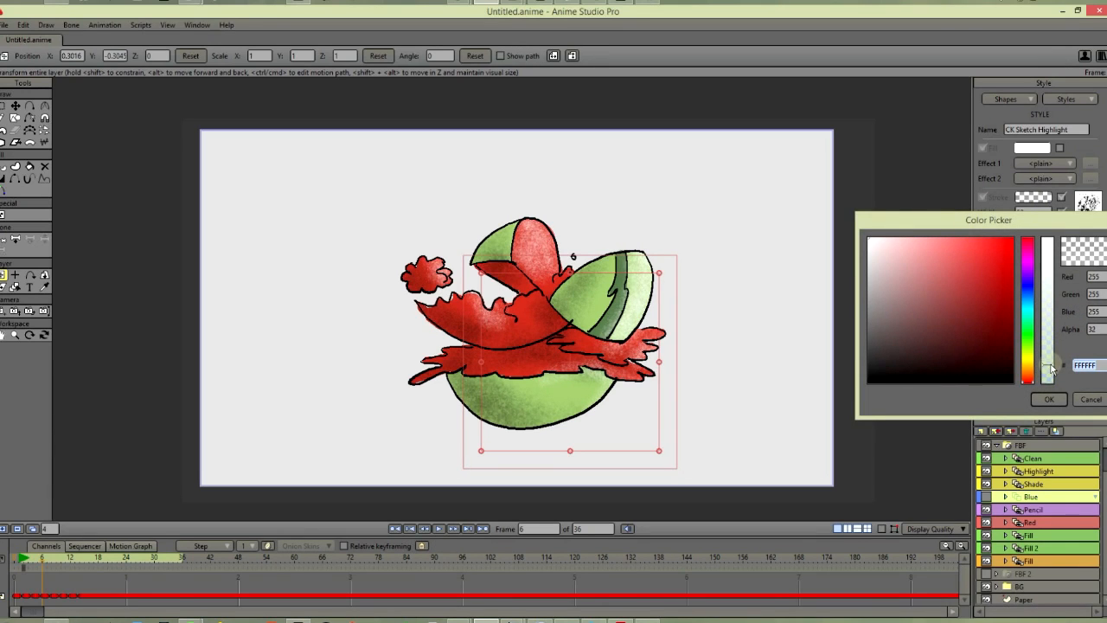
left_click(1048, 399)
left_click(58, 563)
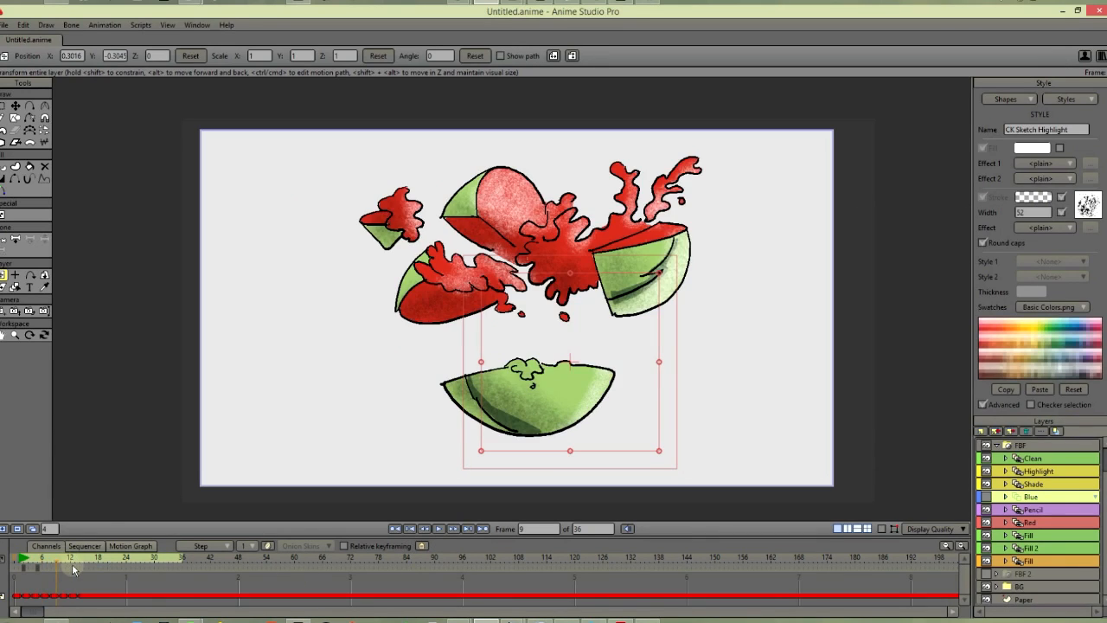
left_click_drag(72, 563, 49, 561)
Step: Set the Cleanup Thin style's line width to 4 with the Clean layer active
left_click(1069, 99)
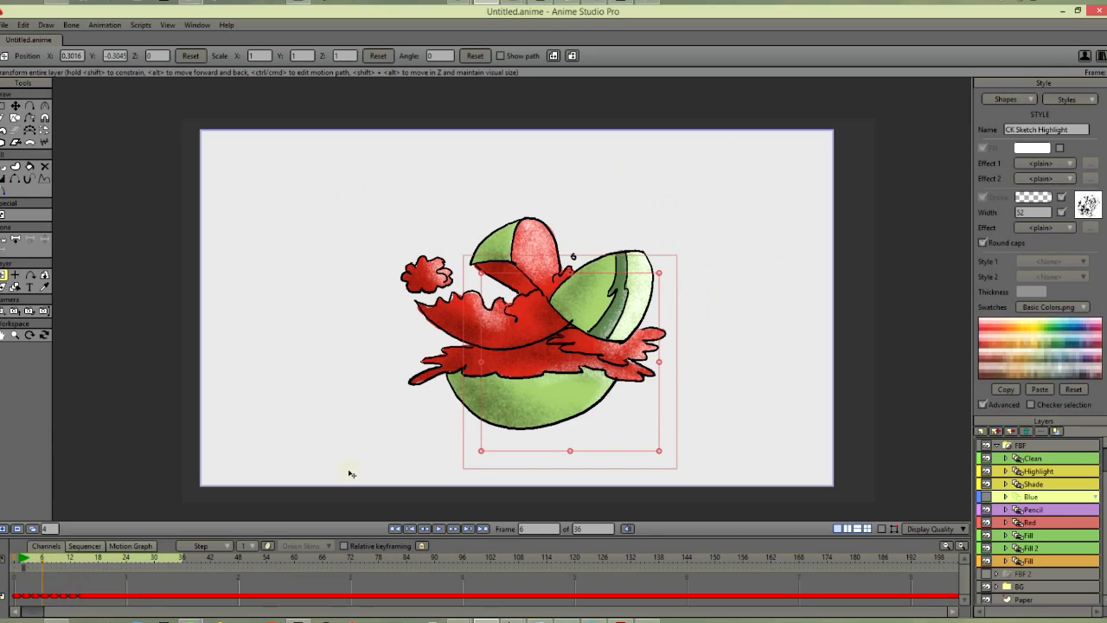
left_click(1069, 99)
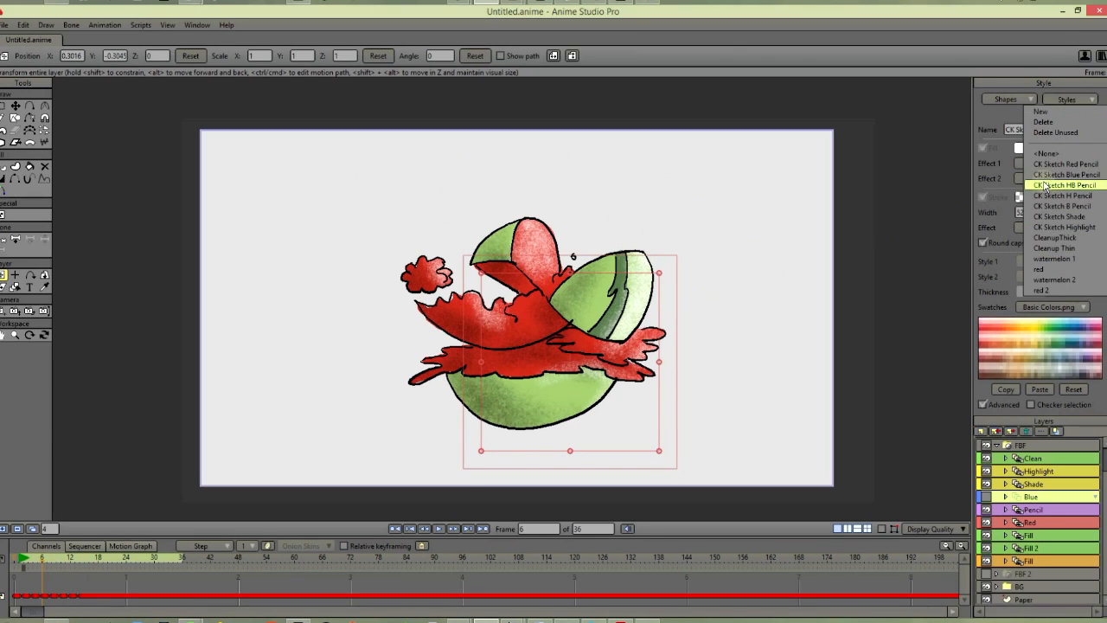
left_click(1077, 248)
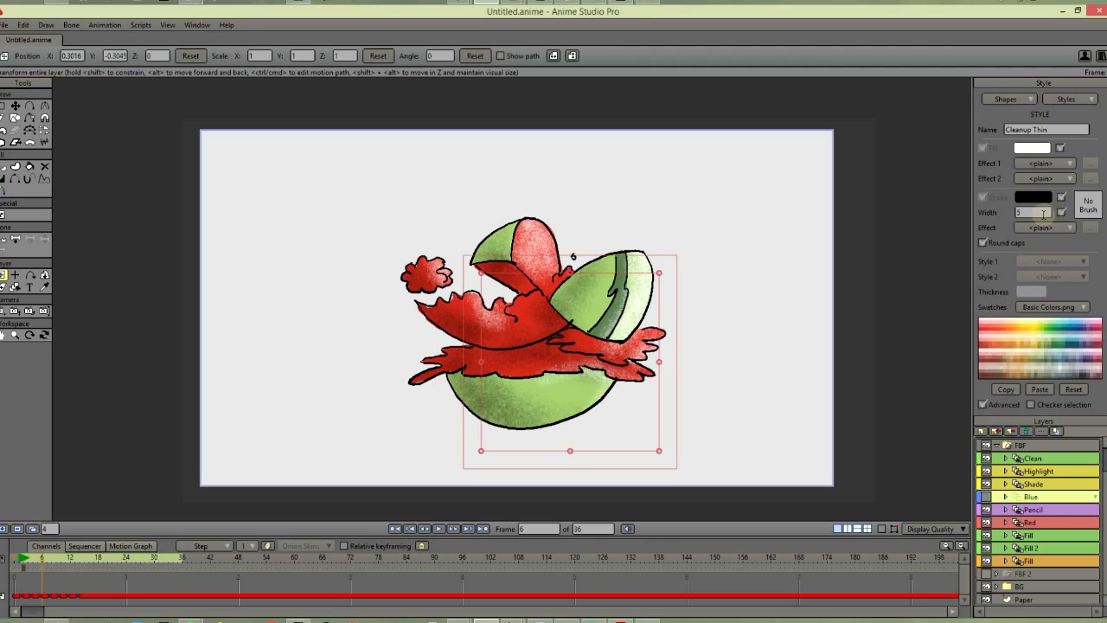
left_click(4, 166)
left_click(1033, 458)
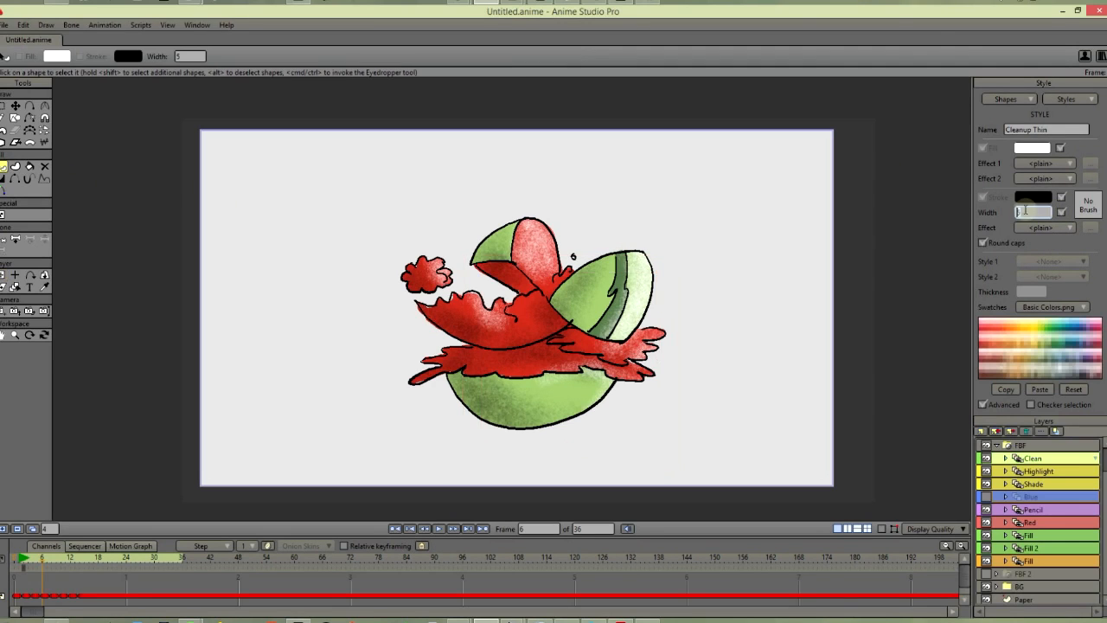
scroll(1026, 211, "up", 3)
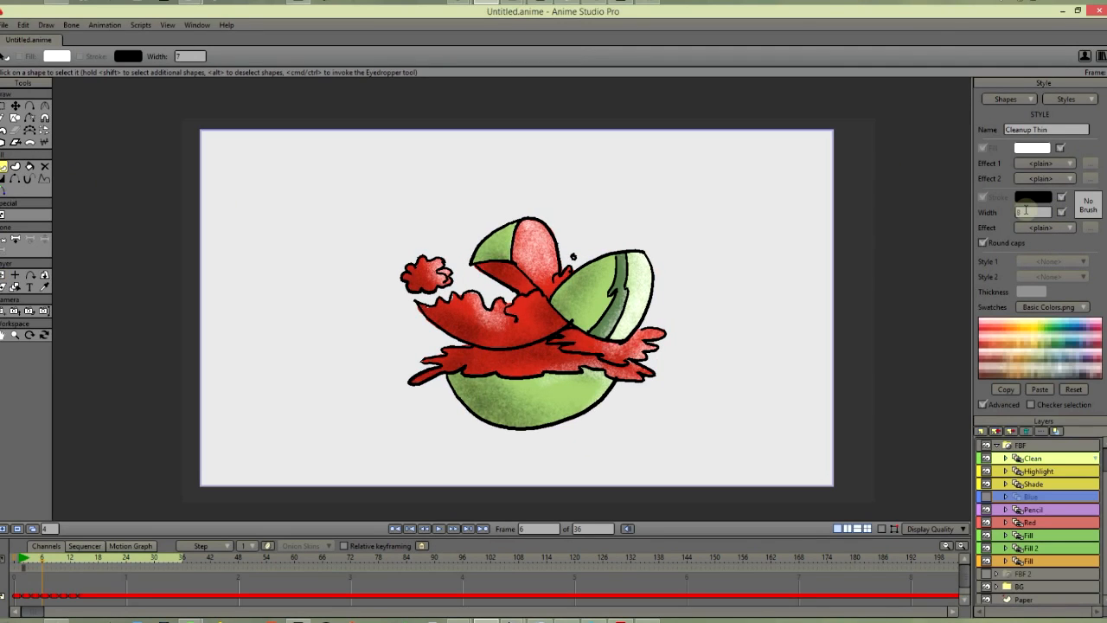
scroll(1026, 211, "up", 2)
scroll(1025, 211, "down", 5)
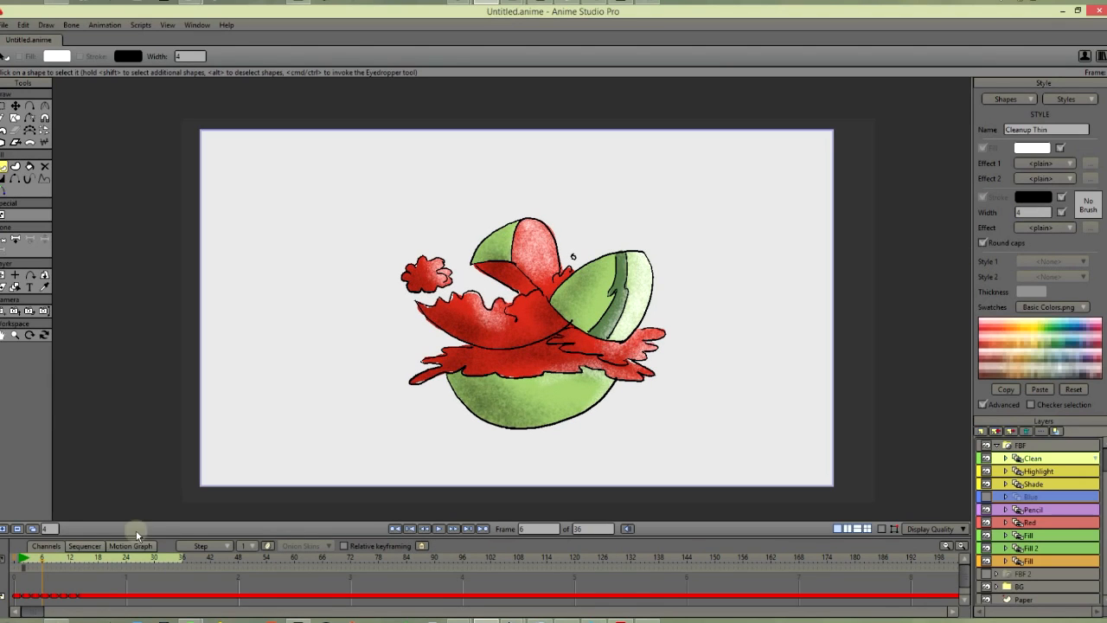
Step: Try several brushes for the Cleanup Thin style on frame 2 and apply a soft, grainy round brush to the outlines
mouse_move(41, 562)
left_mouse_down()
mouse_move(70, 562)
mouse_move(24, 560)
left_mouse_up()
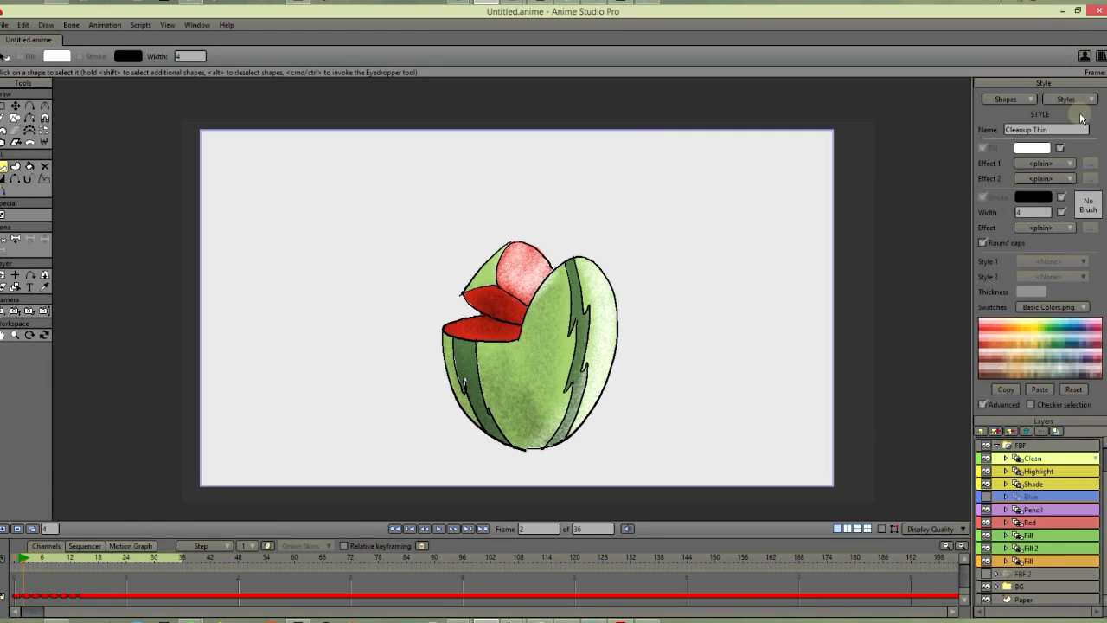
left_click(1078, 215)
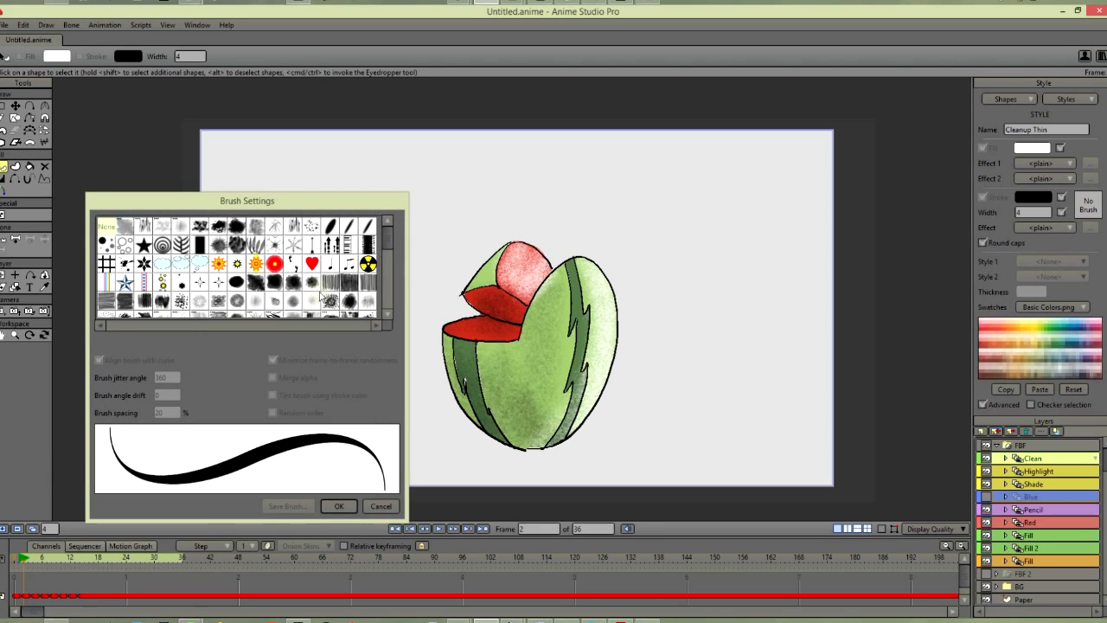
left_click(275, 284)
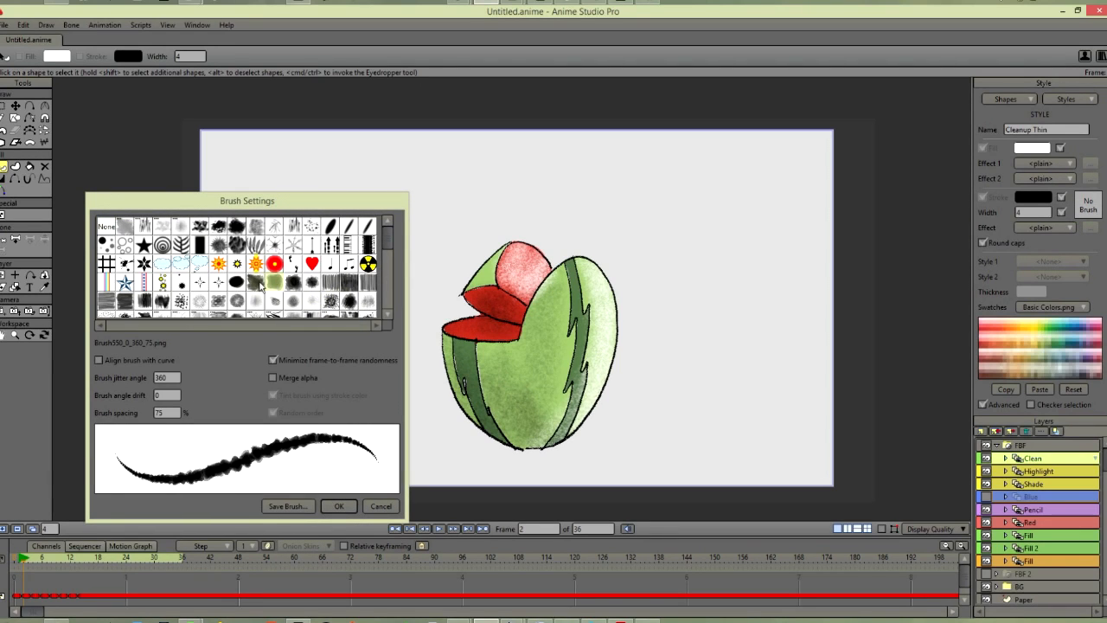
left_click(252, 267)
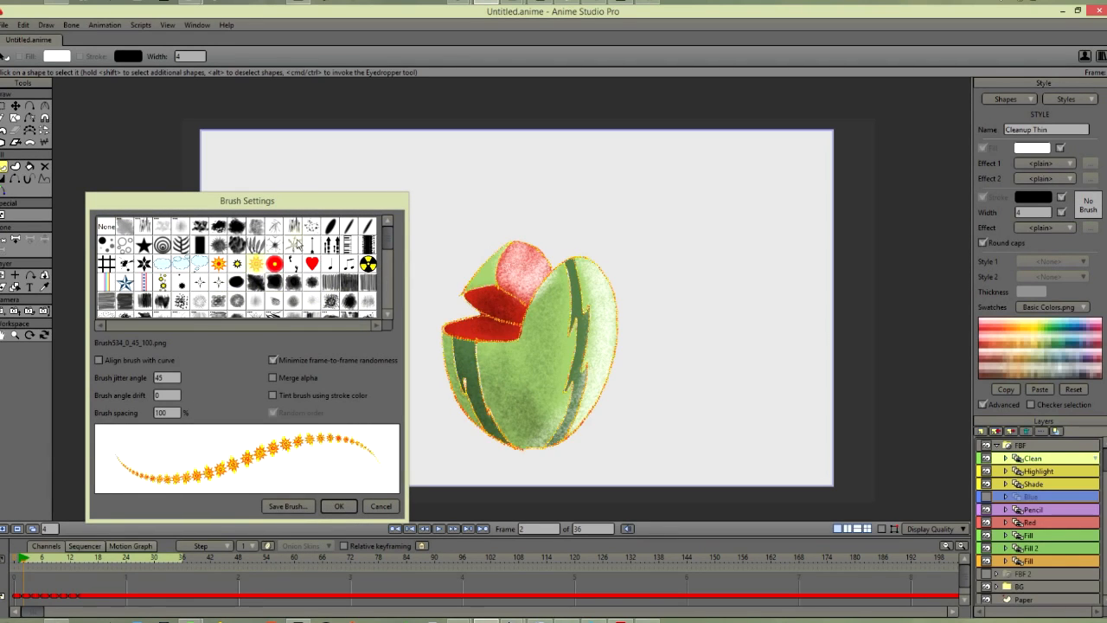
scroll(297, 243, "down", 3)
left_click(367, 271)
left_click(256, 307)
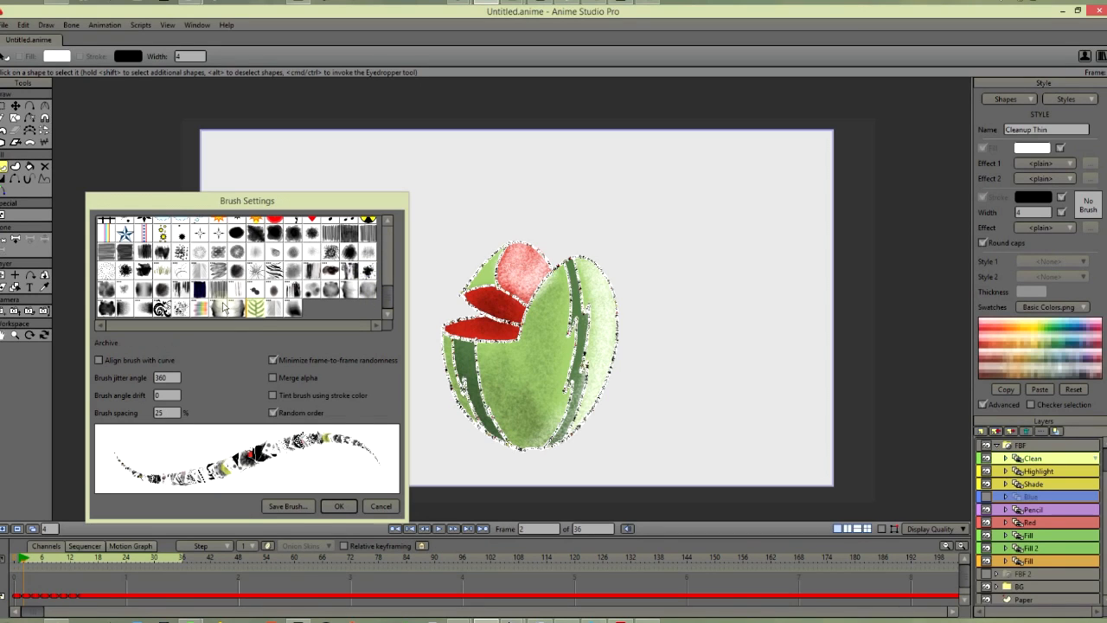
left_click(221, 292)
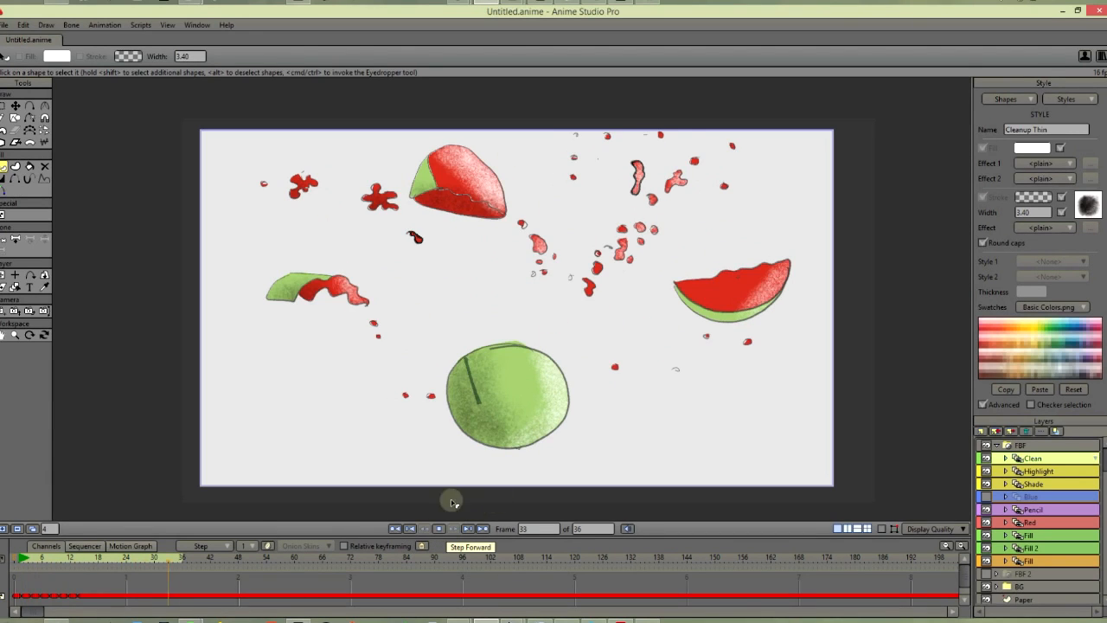
Step: Raise the alpha of the Cleanup Thin style's stroke colour on frame 1 and play the animation to check the outlines
mouse_move(37, 559)
left_mouse_down()
mouse_move(27, 559)
mouse_move(84, 571)
mouse_move(17, 569)
left_mouse_up()
left_click(1032, 197)
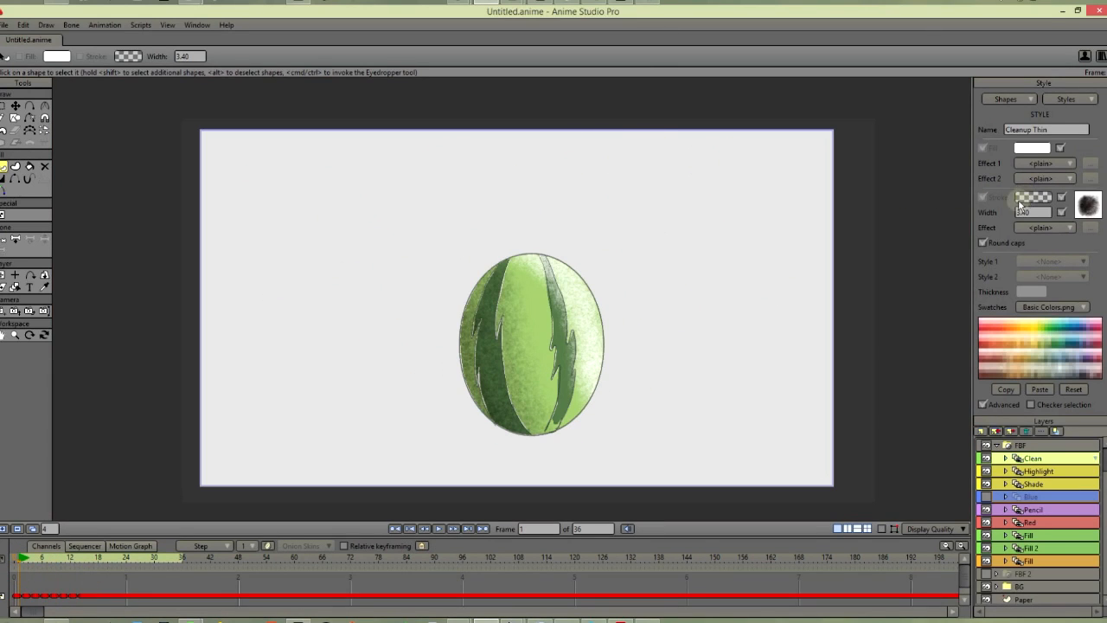
left_click(992, 347)
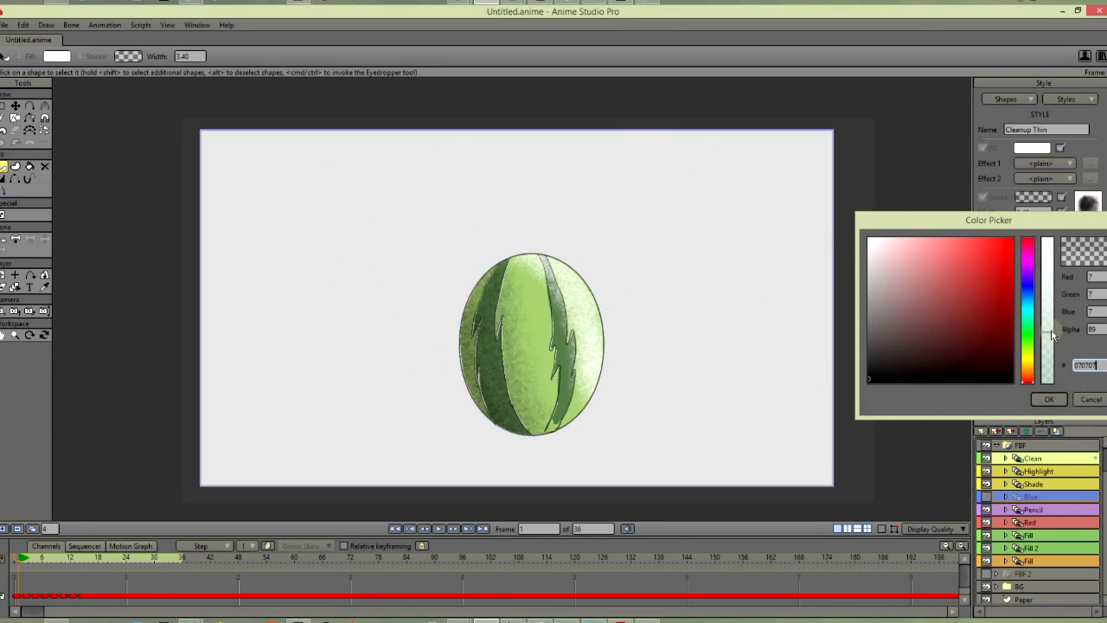
key("Return")
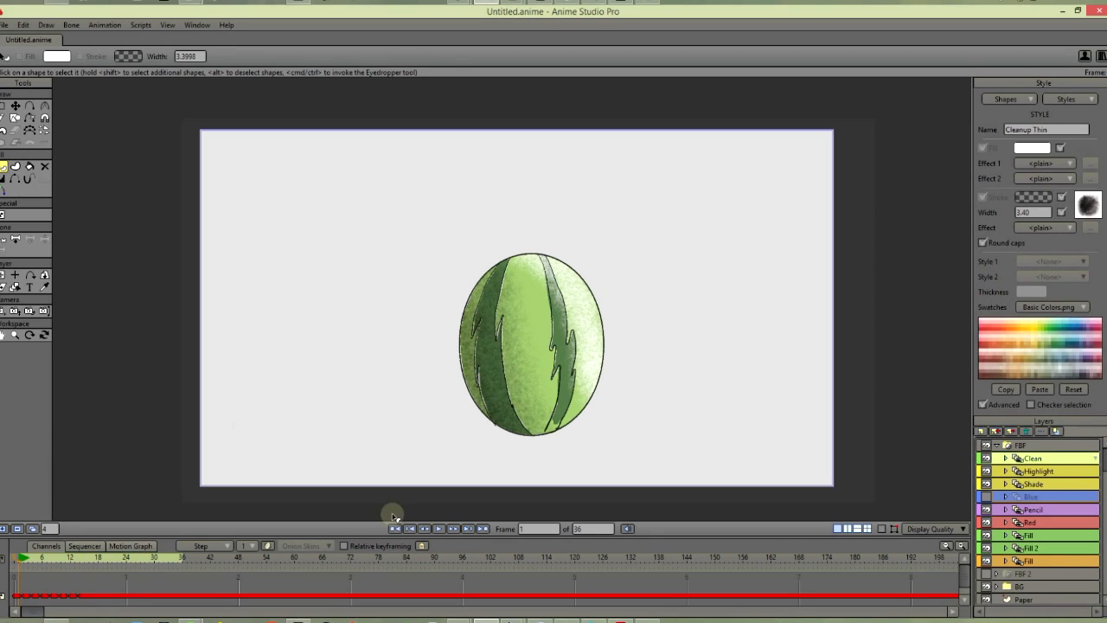
left_click(439, 528)
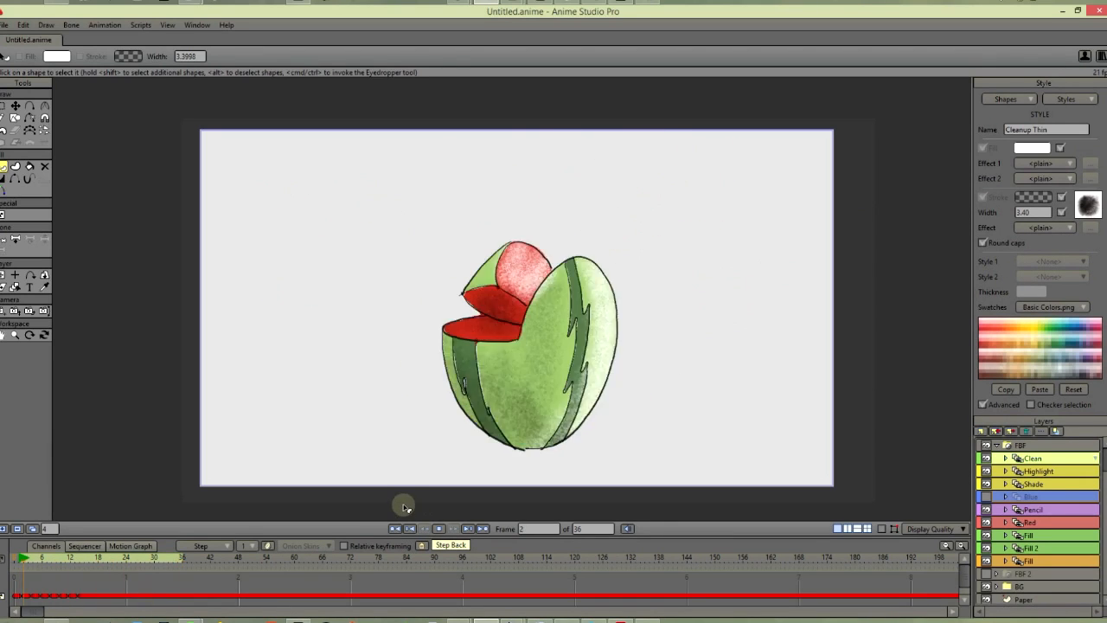
key("space")
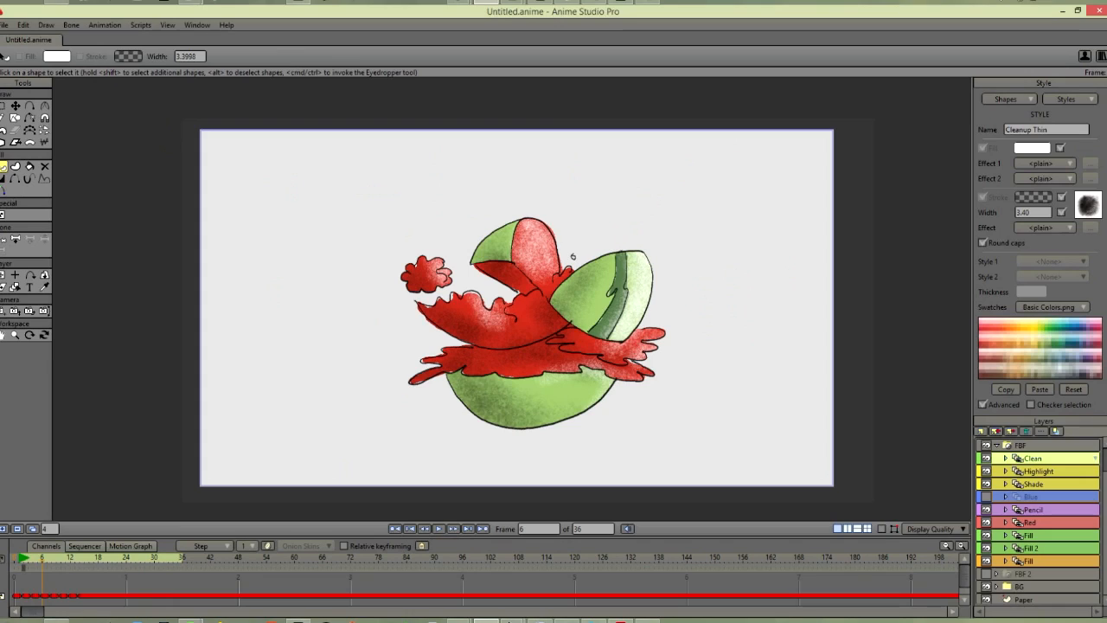